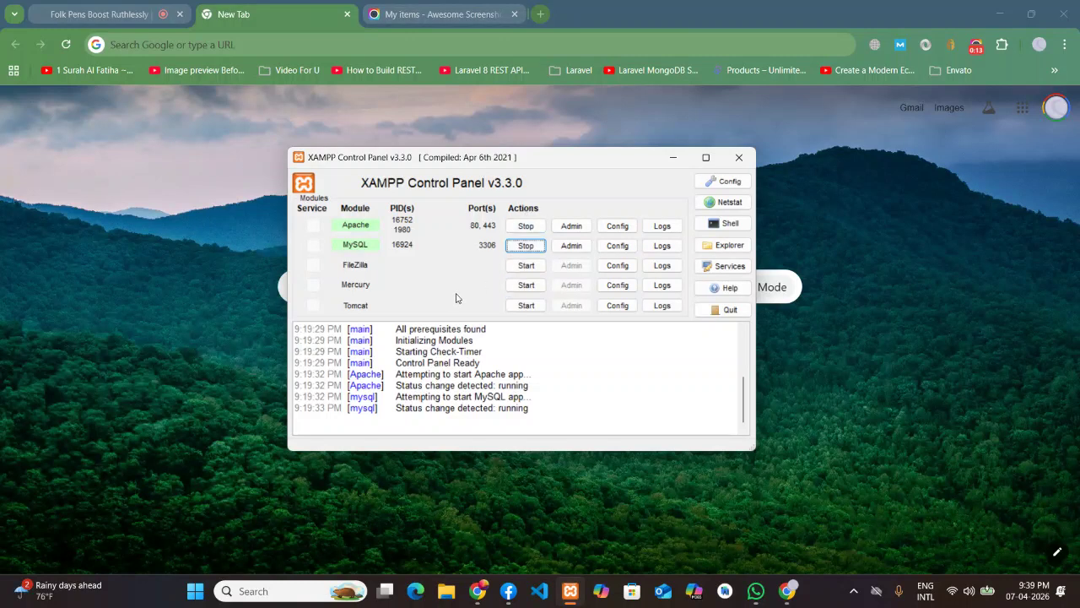
Open the local WordPress site at localhost/firstproject in the browser.
{"action": "left_click", "coordinate": [221, 46]}
{"action": "left_click", "coordinate": [253, 54]}
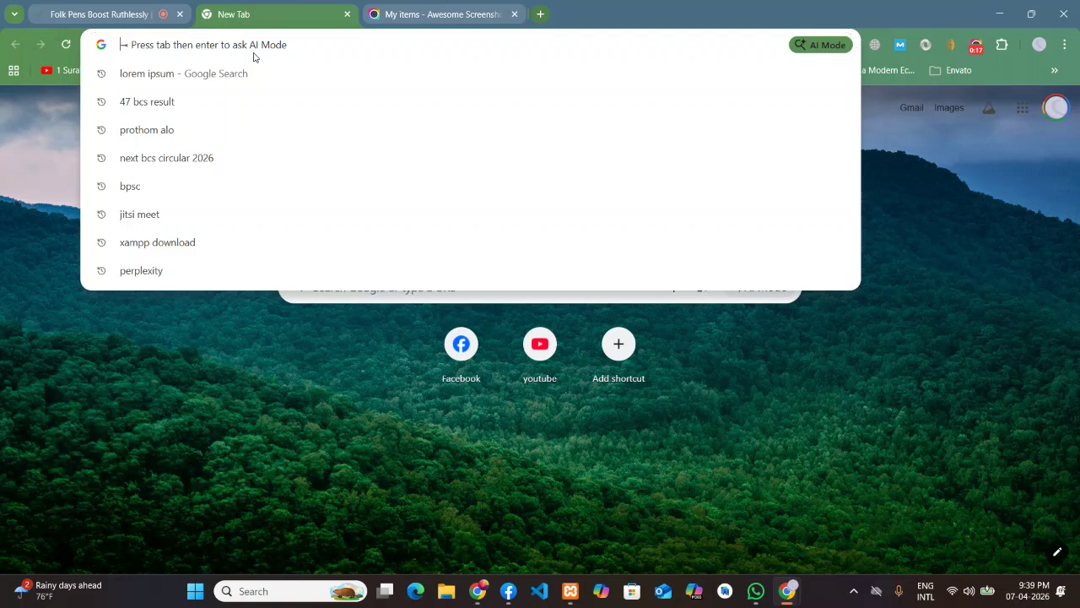
{"action": "type", "text": "localhost/phpmya"}
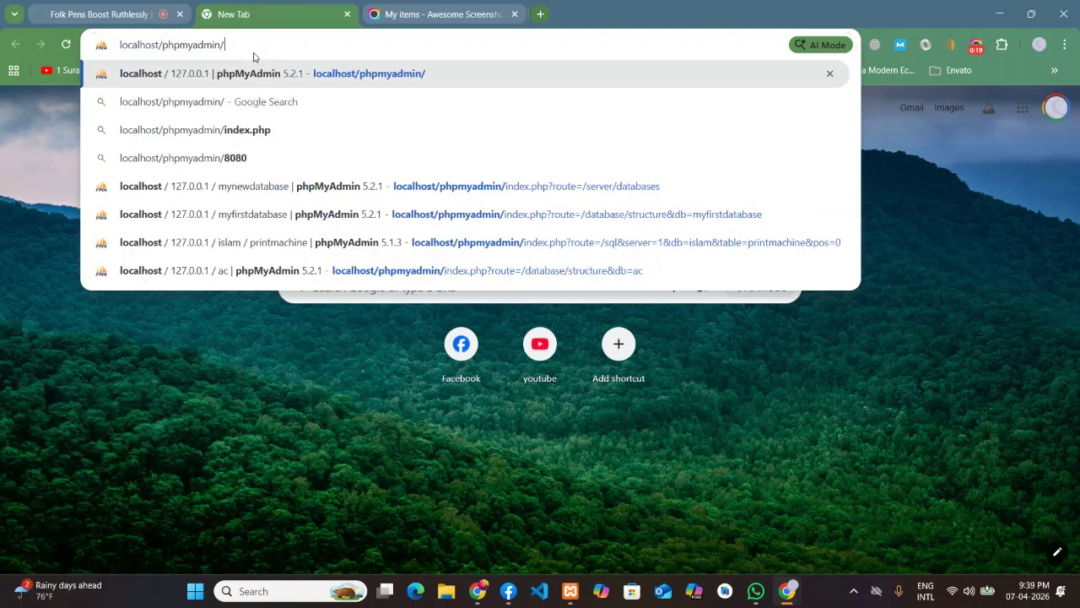
{"action": "key", "text": "BackSpace"}
{"action": "key", "text": "BackSpace"}
{"action": "key", "text": "BackSpace"}
{"action": "key", "text": "BackSpace"}
{"action": "key", "text": "BackSpace"}
{"action": "key", "text": "BackSpace"}
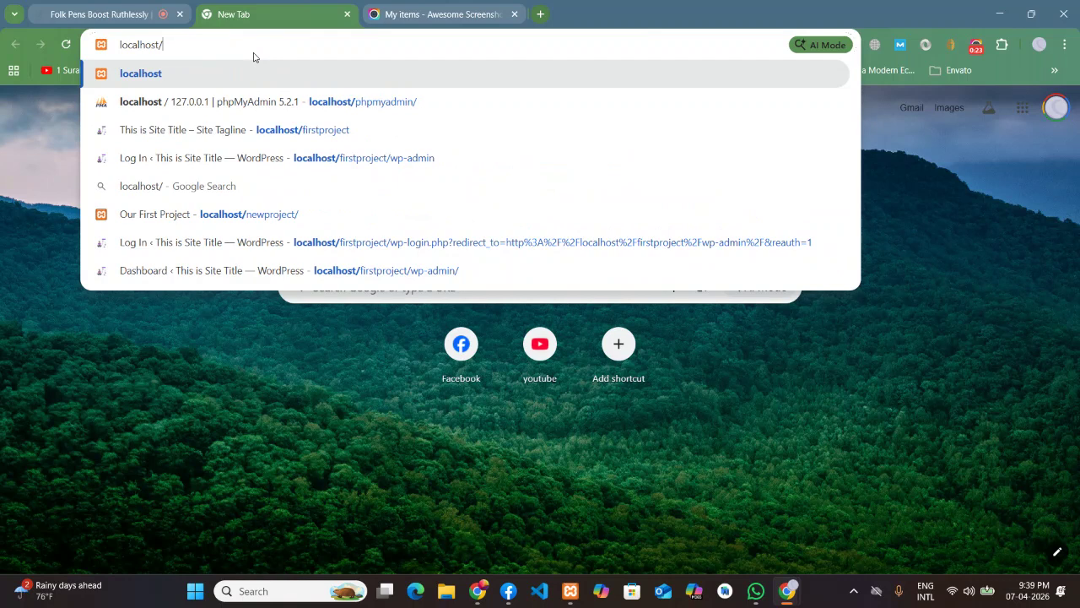
{"action": "type", "text": "fi"}
{"action": "key", "text": "Right"}
{"action": "key", "text": "Return"}
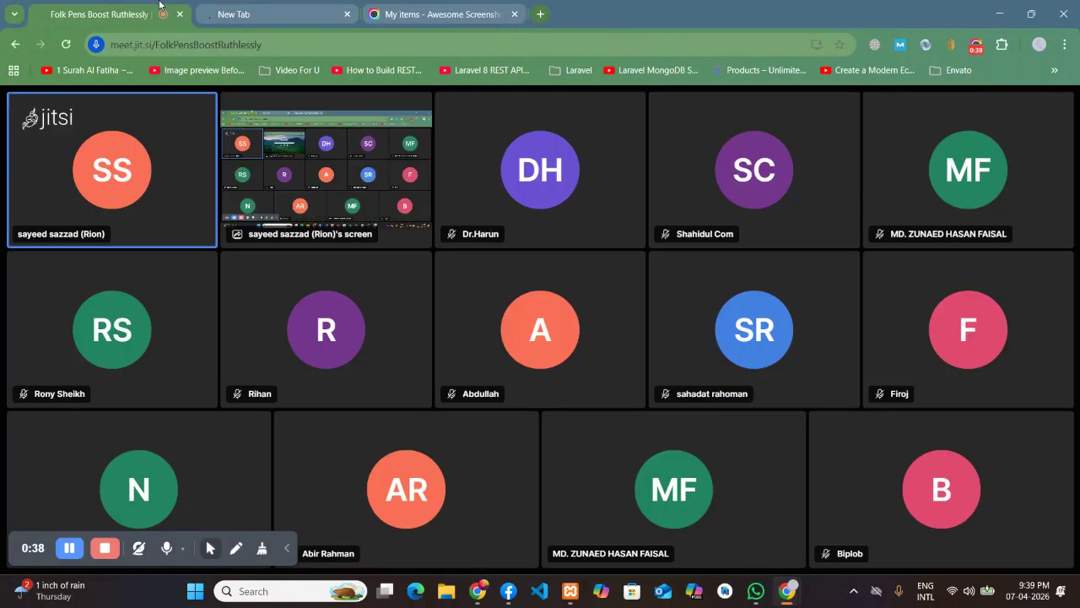
{"action": "left_click", "coordinate": [160, 9]}
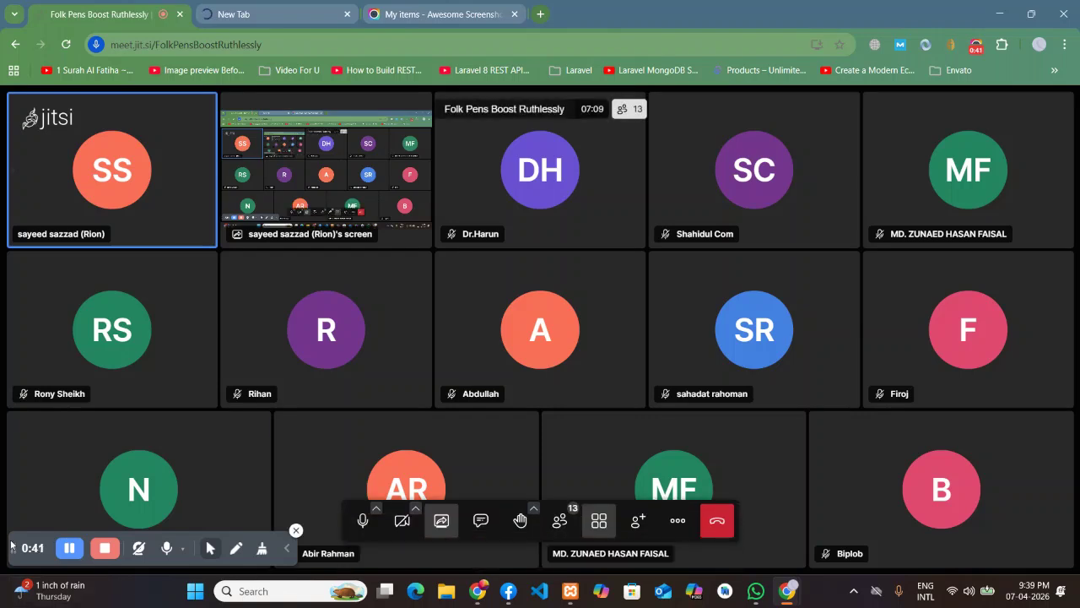
{"action": "left_click_drag", "start_coordinate": [34, 547], "coordinate": [199, 424]}
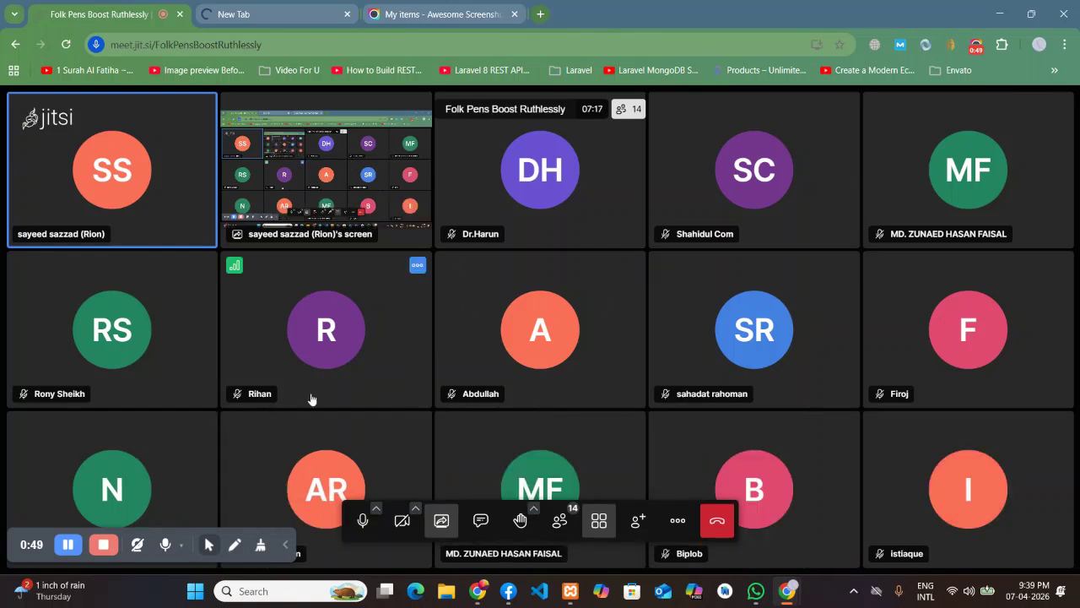
{"action": "mouse_move", "coordinate": [28, 544]}
{"action": "left_mouse_down"}
{"action": "mouse_move", "coordinate": [163, 425]}
{"action": "mouse_move", "coordinate": [25, 527]}
{"action": "left_mouse_up"}
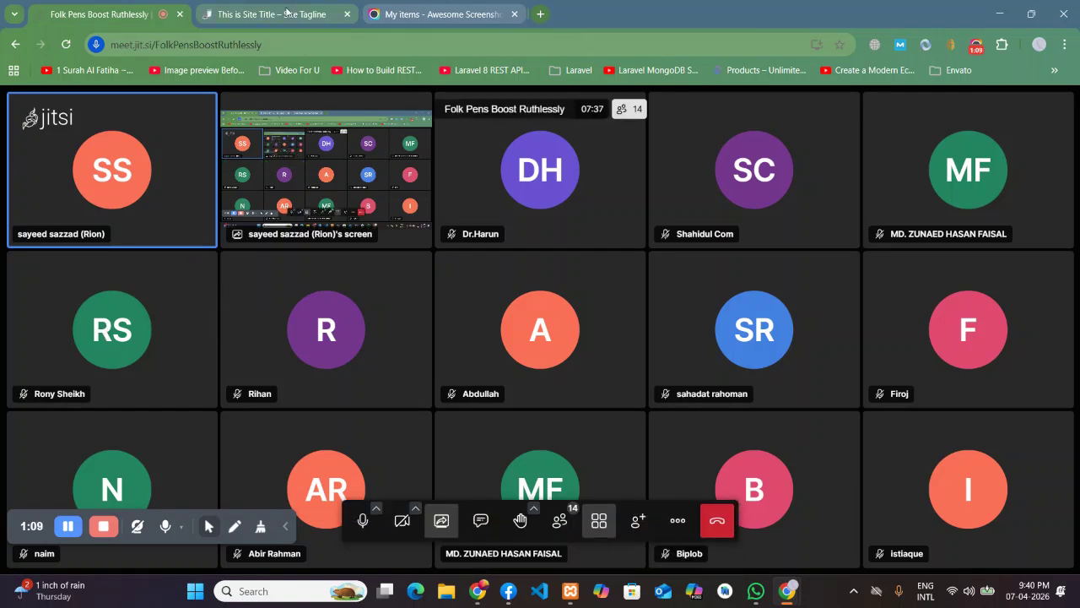
{"action": "key", "text": "ctrl+Tab"}
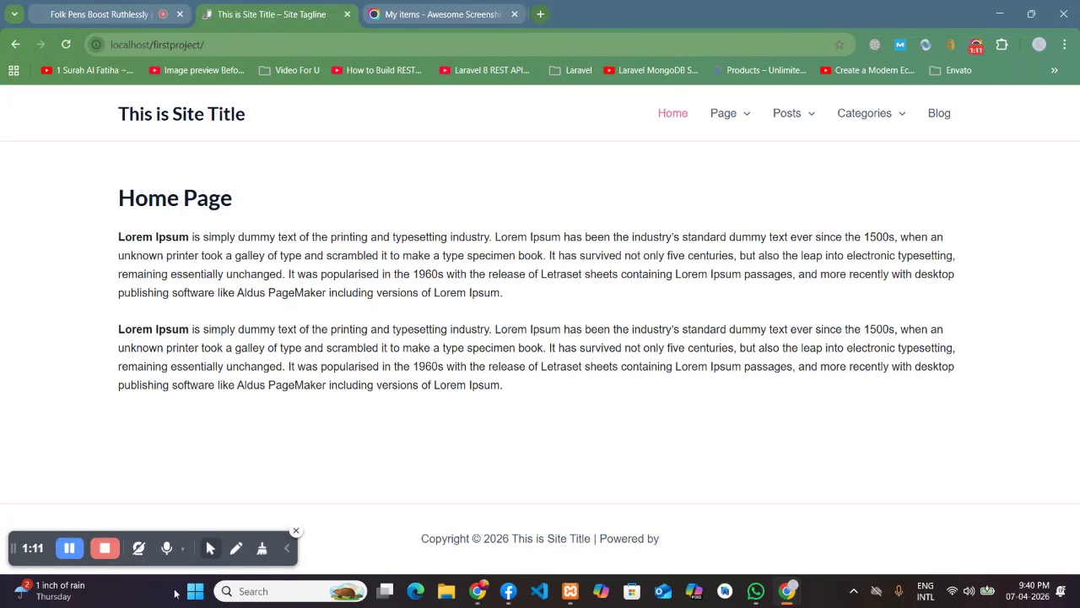
{"action": "left_click", "coordinate": [289, 550]}
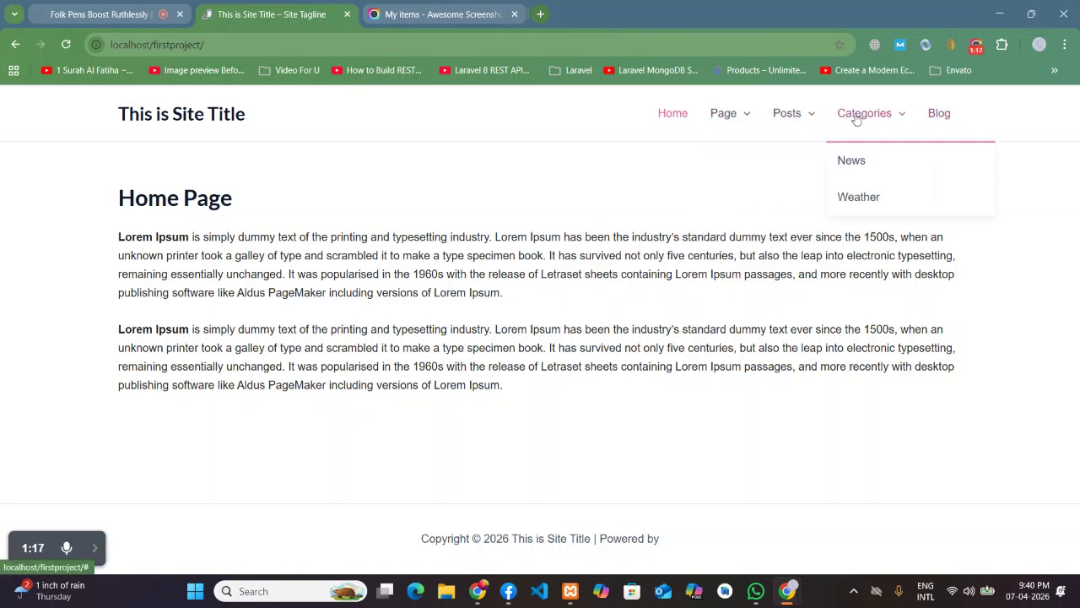
Open localhost/firstproject/wp-admin, log in with the prefilled admin credentials and dismiss the saved-passwords alert.
{"action": "mouse_move", "coordinate": [712, 120]}
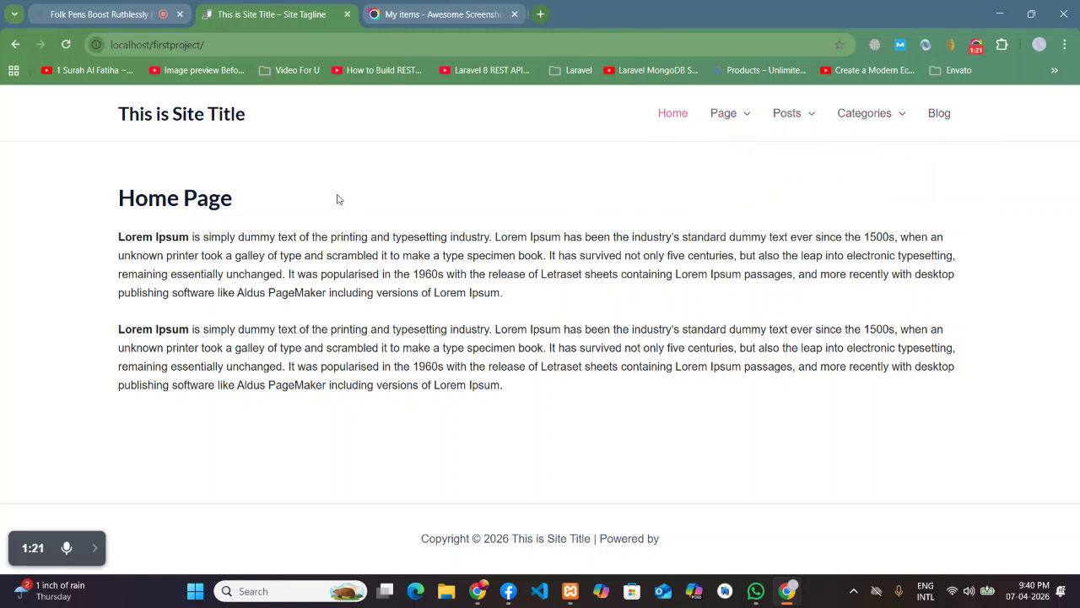
{"action": "left_click", "coordinate": [267, 45]}
{"action": "left_click", "coordinate": [267, 46]}
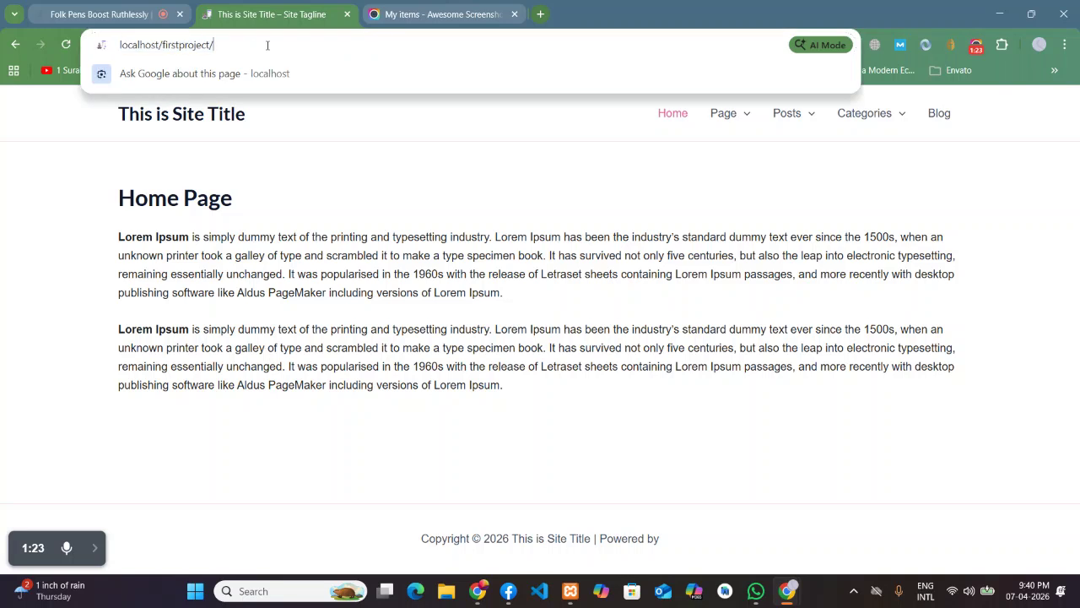
{"action": "type", "text": "wp-"}
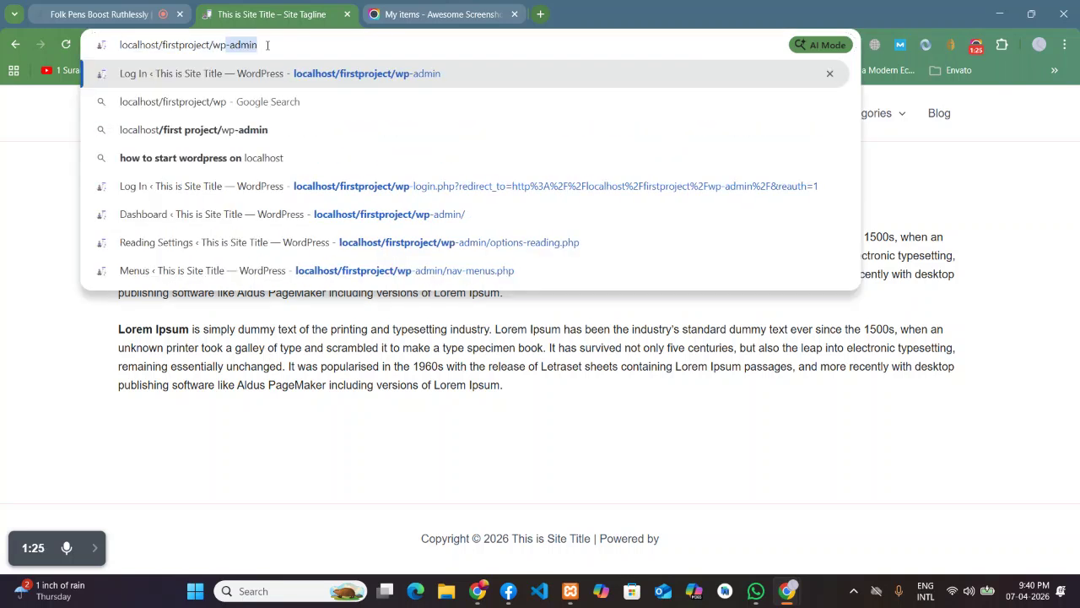
{"action": "key", "text": "Return"}
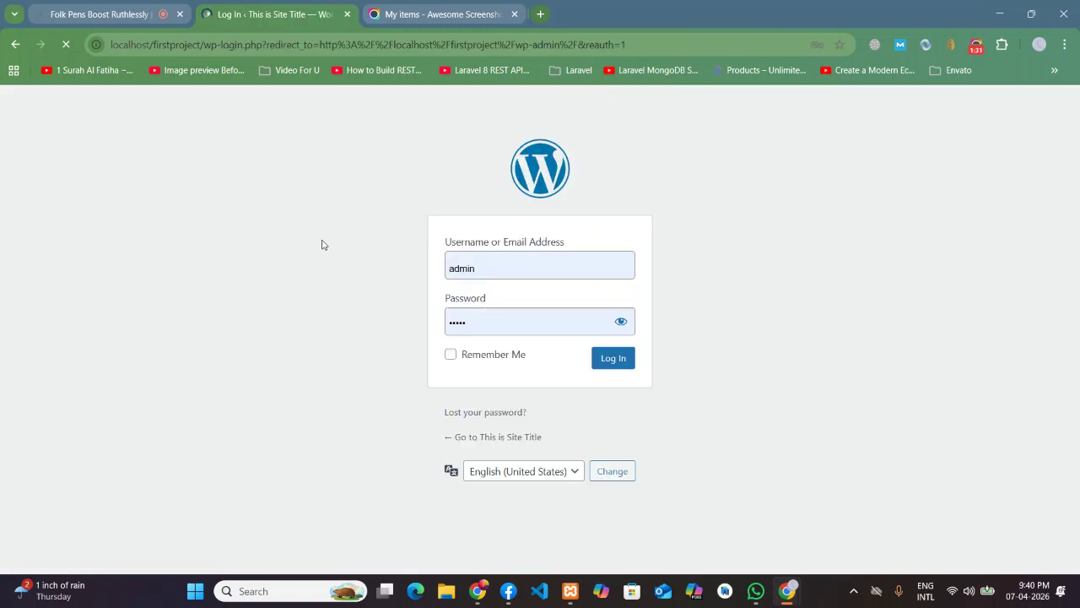
{"action": "left_click", "coordinate": [624, 360]}
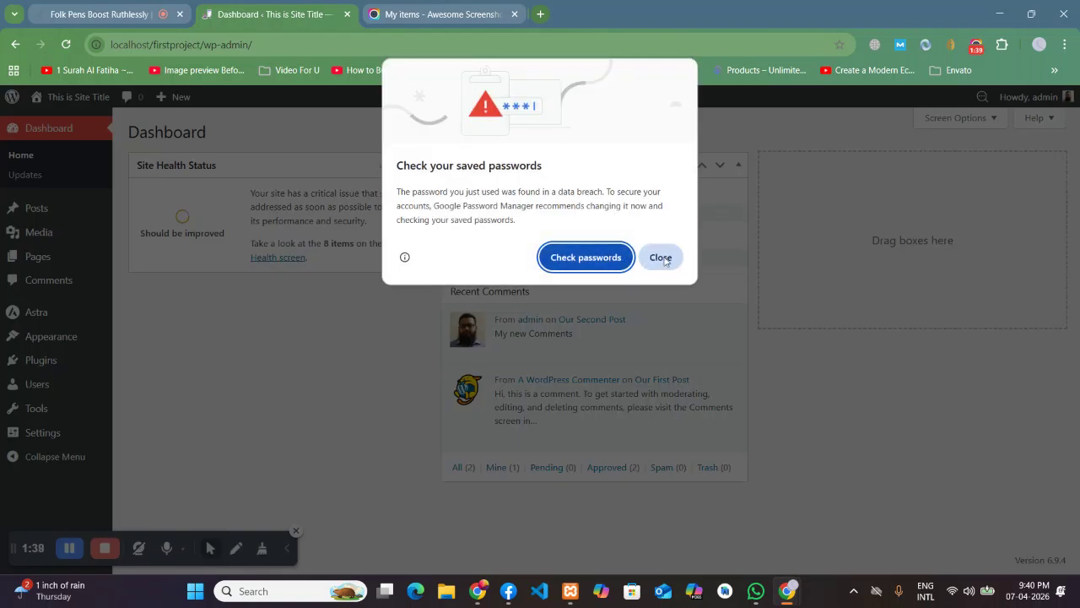
{"action": "left_click", "coordinate": [656, 258]}
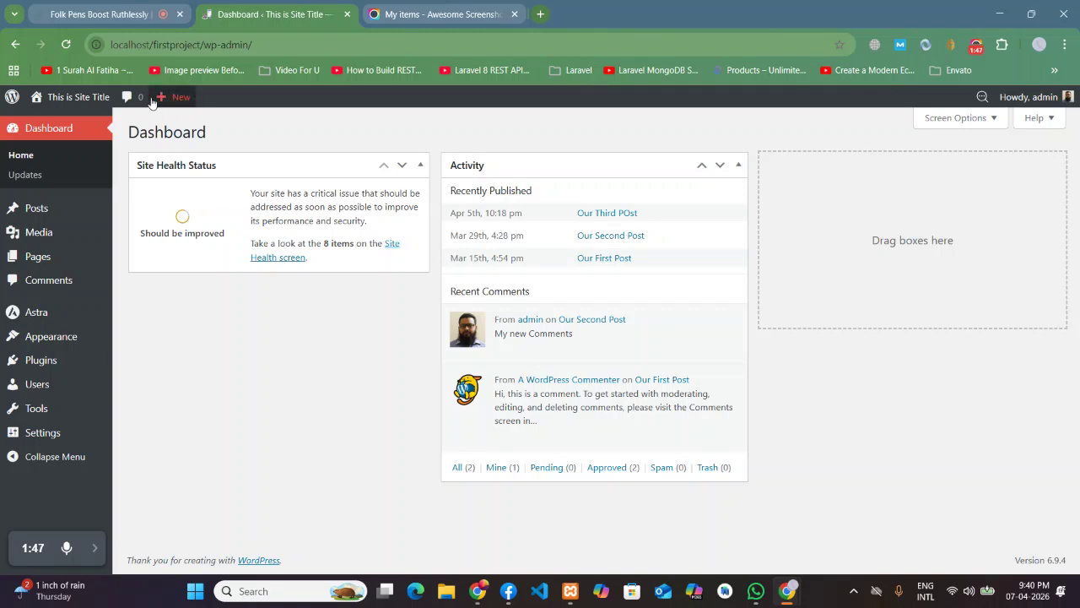
Open the public site in a new tab from the dashboard and switch to it.
{"action": "mouse_move", "coordinate": [34, 100]}
{"action": "right_click", "coordinate": [52, 121]}
{"action": "left_click", "coordinate": [100, 137]}
{"action": "left_click", "coordinate": [481, 10]}
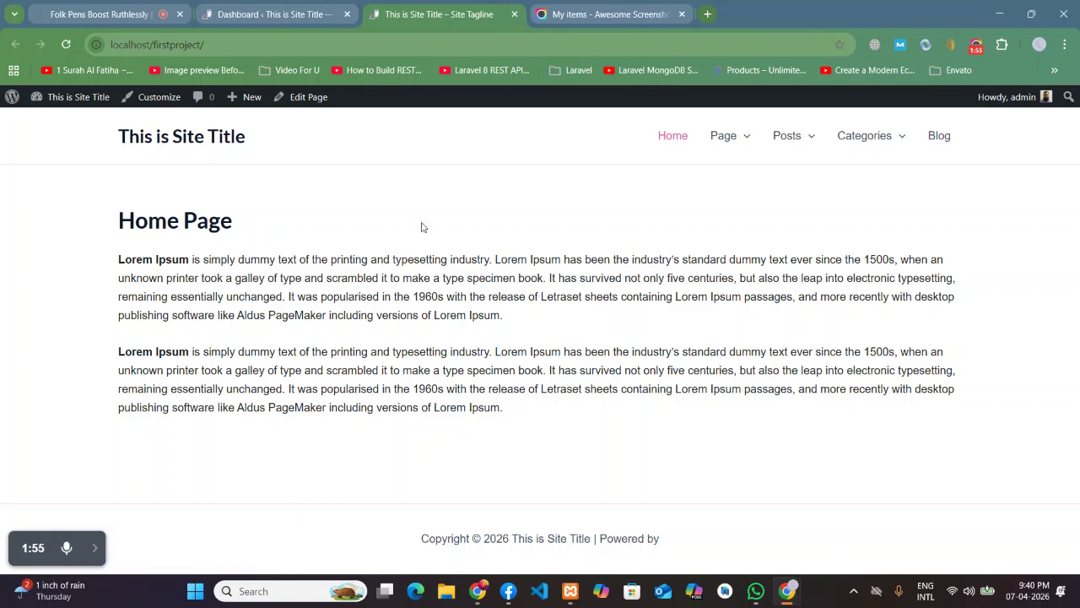
Compare the WordPress dashboard with the public site's home page, including their admin bars.
{"action": "left_click", "coordinate": [280, 10]}
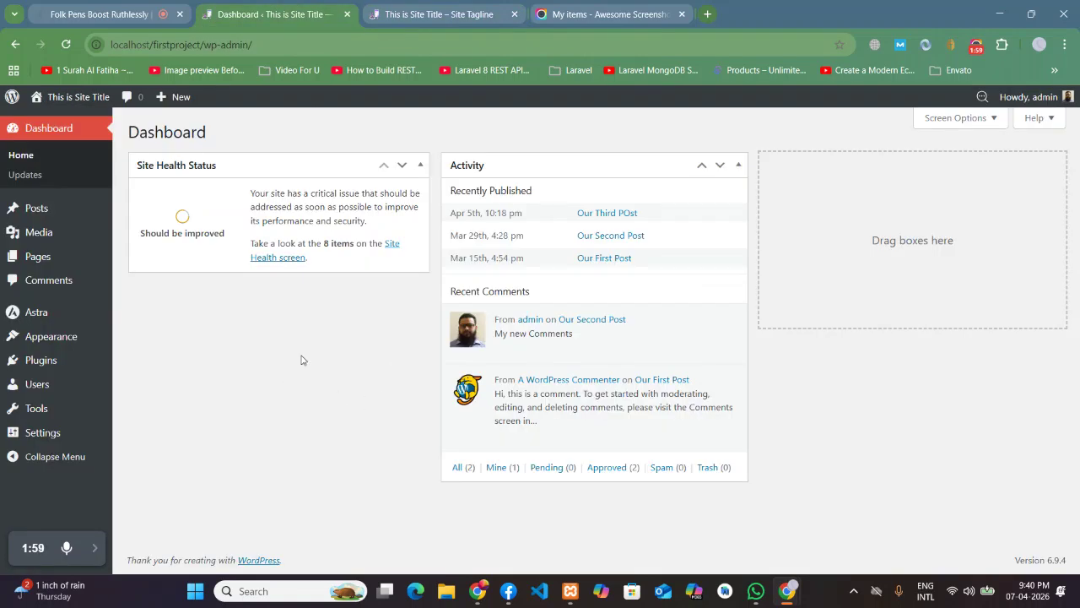
{"action": "left_click", "coordinate": [437, 5]}
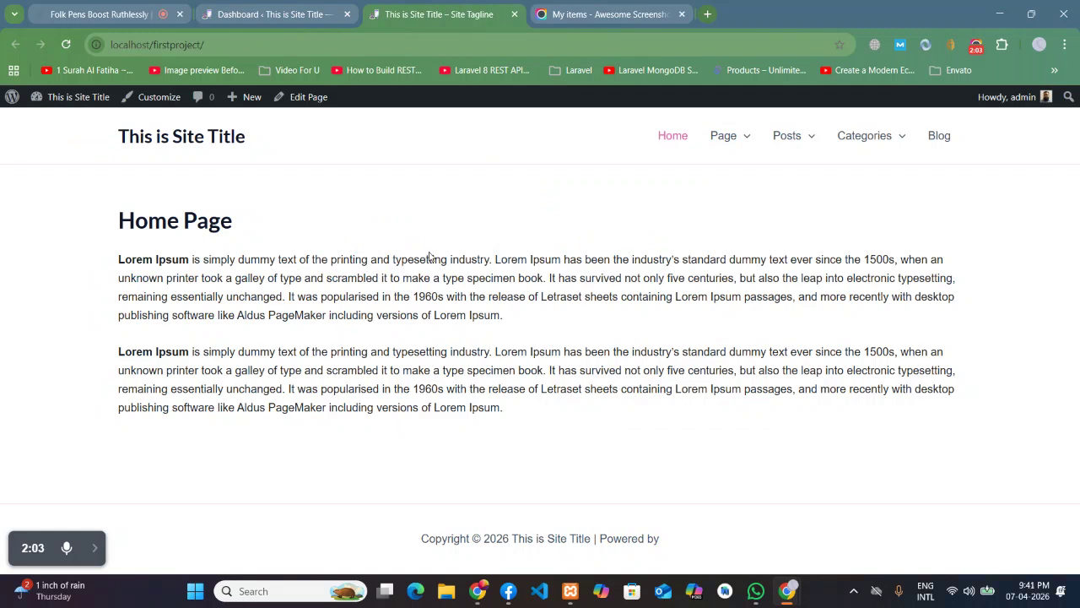
{"action": "left_click", "coordinate": [283, 9]}
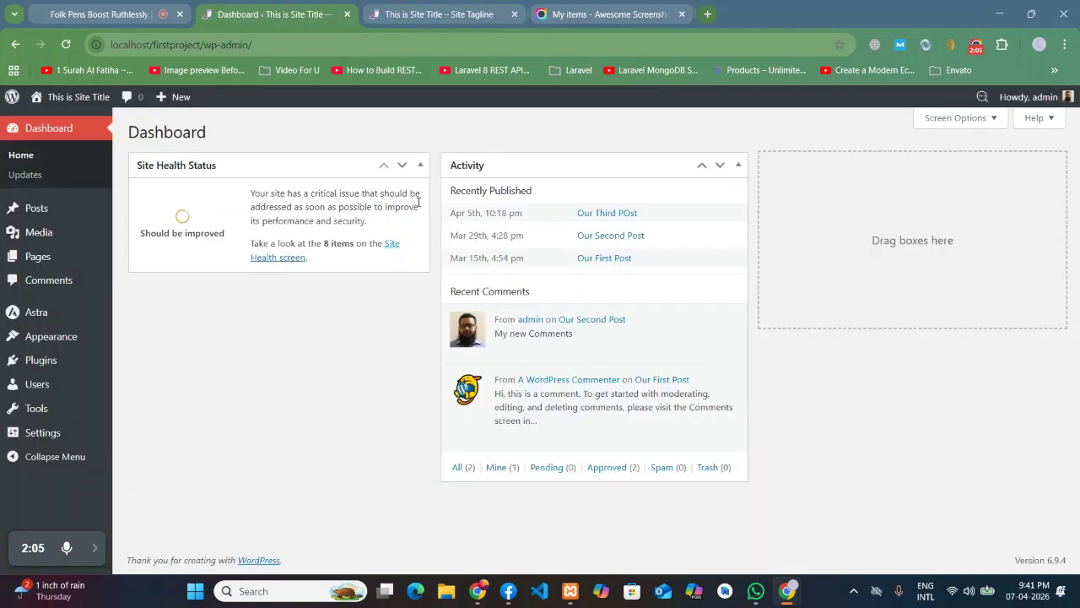
{"action": "left_click", "coordinate": [470, 13]}
{"action": "left_click", "coordinate": [271, 7]}
{"action": "left_click", "coordinate": [398, 7]}
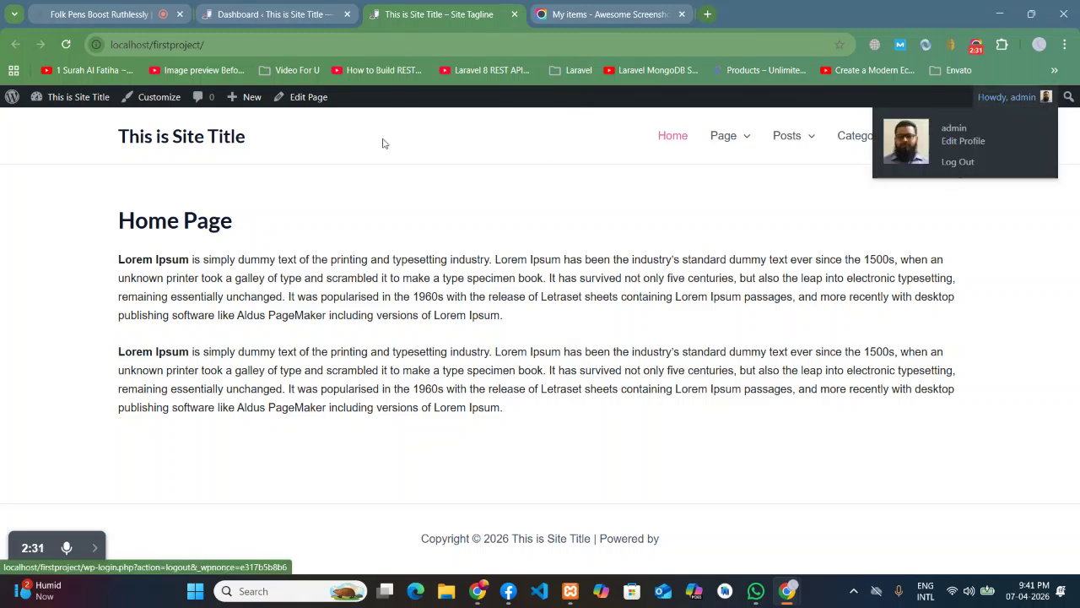
View localhost/firstproject as a logged-out visitor in a new Incognito window, using the copied site address, and minimise that window.
{"action": "left_click", "coordinate": [225, 39]}
{"action": "key", "text": "ctrl+c"}
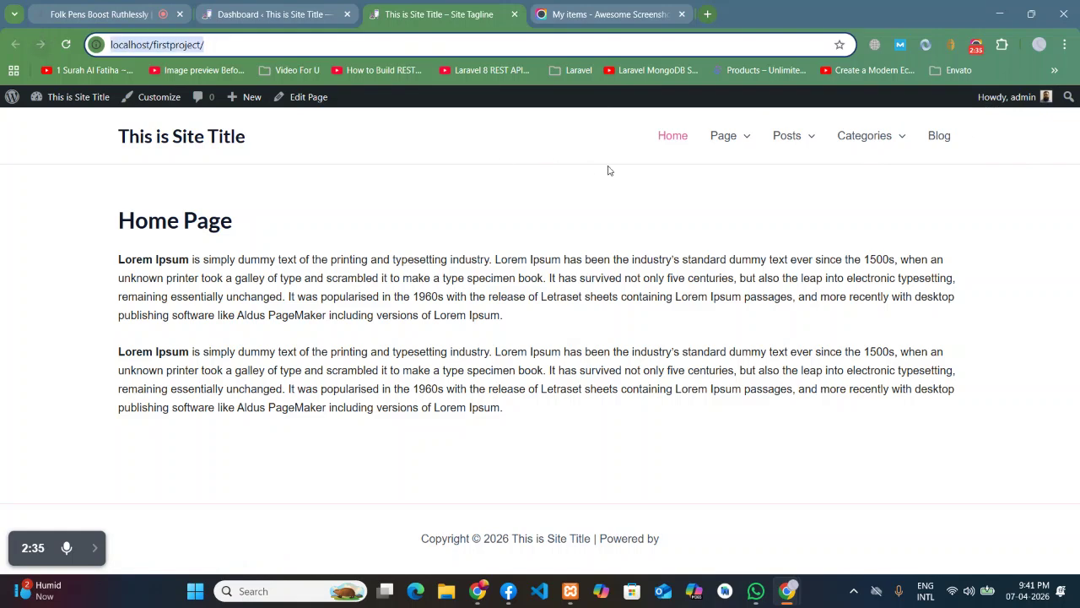
{"action": "left_click", "coordinate": [1065, 44]}
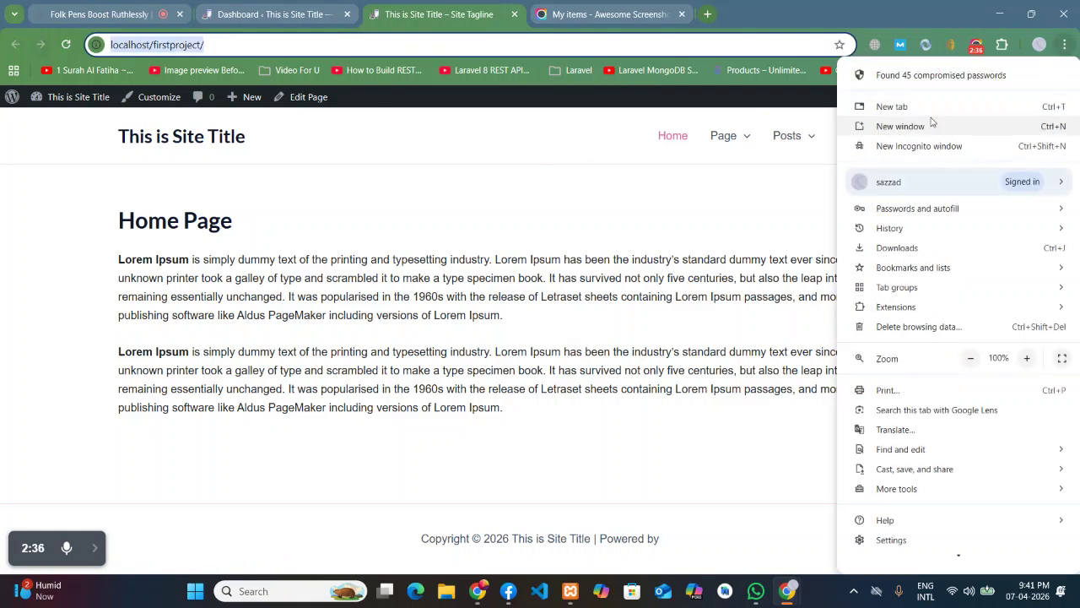
{"action": "left_click", "coordinate": [896, 147]}
{"action": "key", "text": "ctrl+v"}
{"action": "key", "text": "Return"}
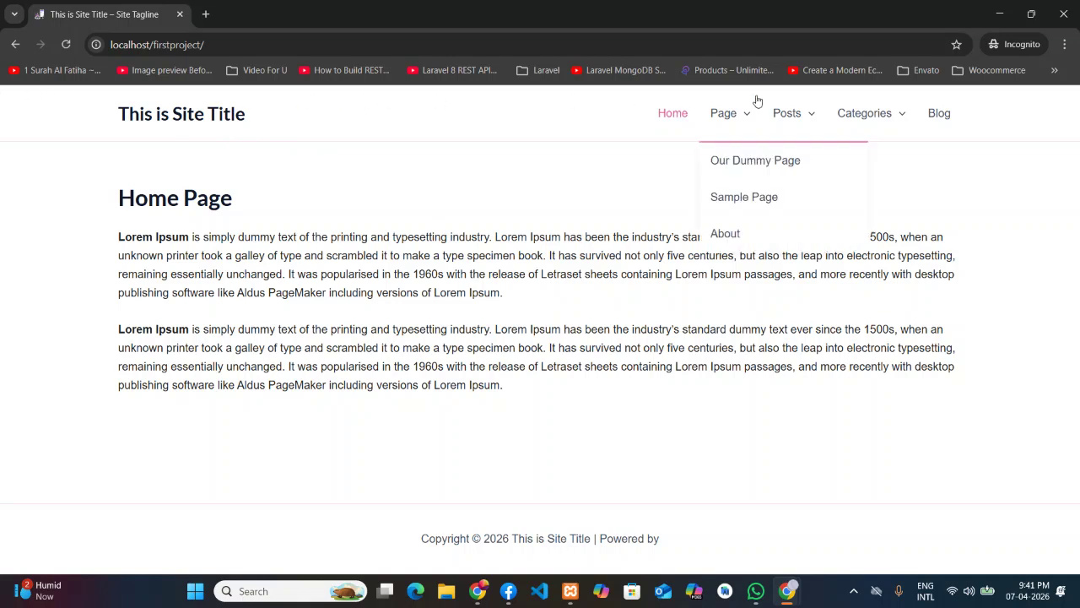
{"action": "left_click", "coordinate": [1000, 14]}
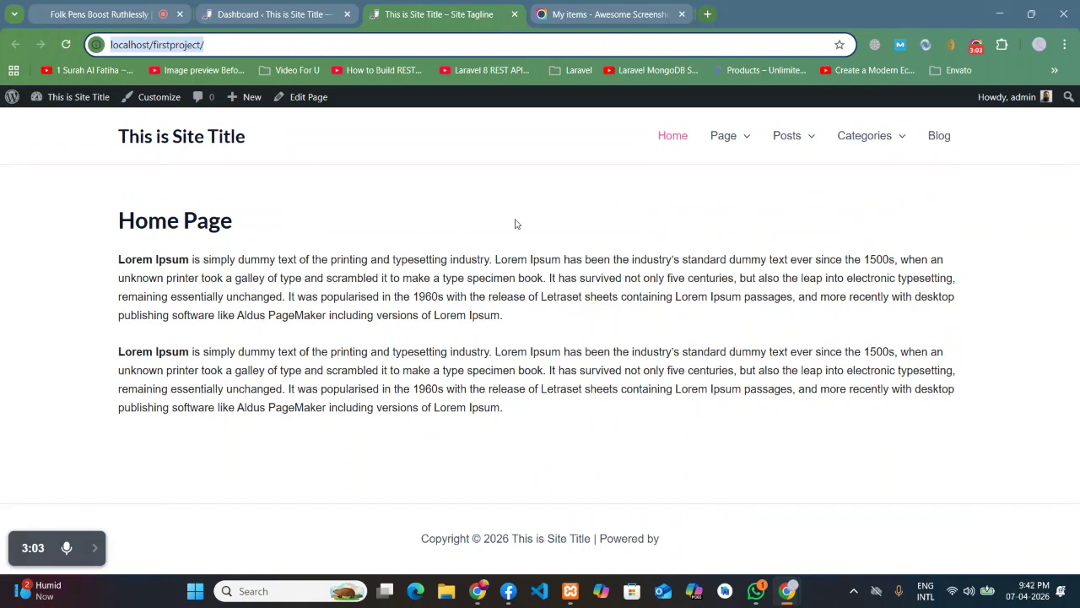
Switch to WhatsApp to read the unread class group message, and return to the site in Chrome.
{"action": "left_click", "coordinate": [754, 592]}
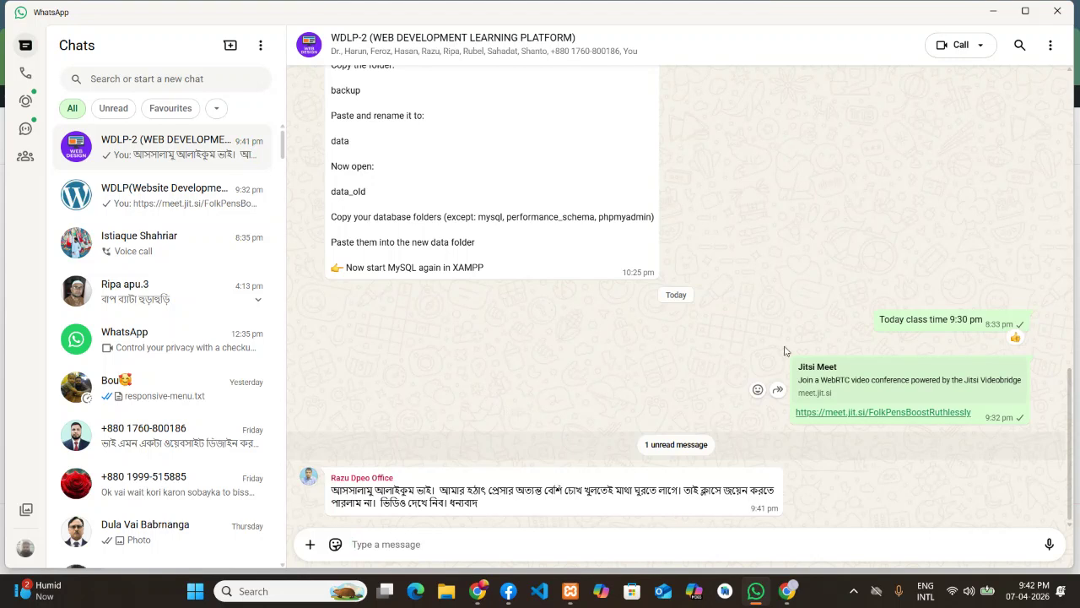
{"action": "left_click", "coordinate": [992, 12]}
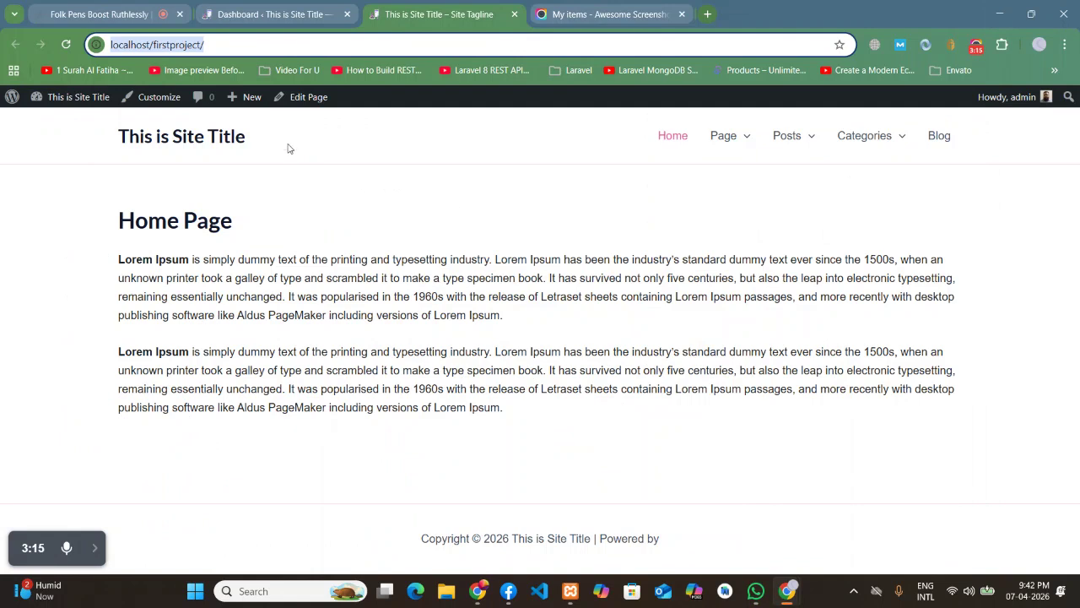
{"action": "left_click", "coordinate": [460, 196]}
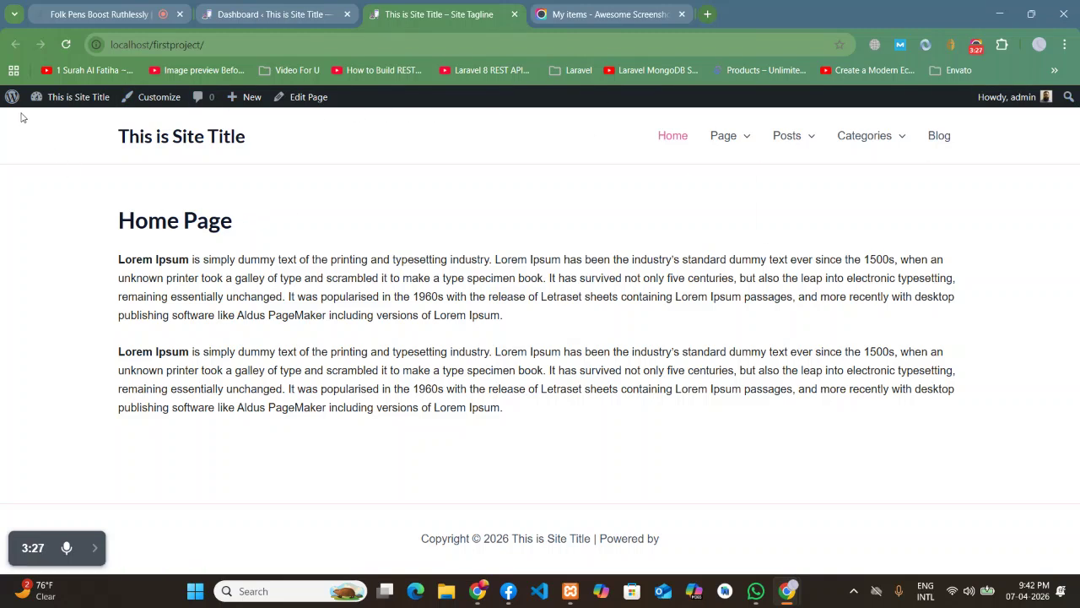
Examine the links offered under the WordPress logo and the site name in the front-end admin bar.
{"action": "mouse_move", "coordinate": [11, 101]}
{"action": "mouse_move", "coordinate": [7, 99]}
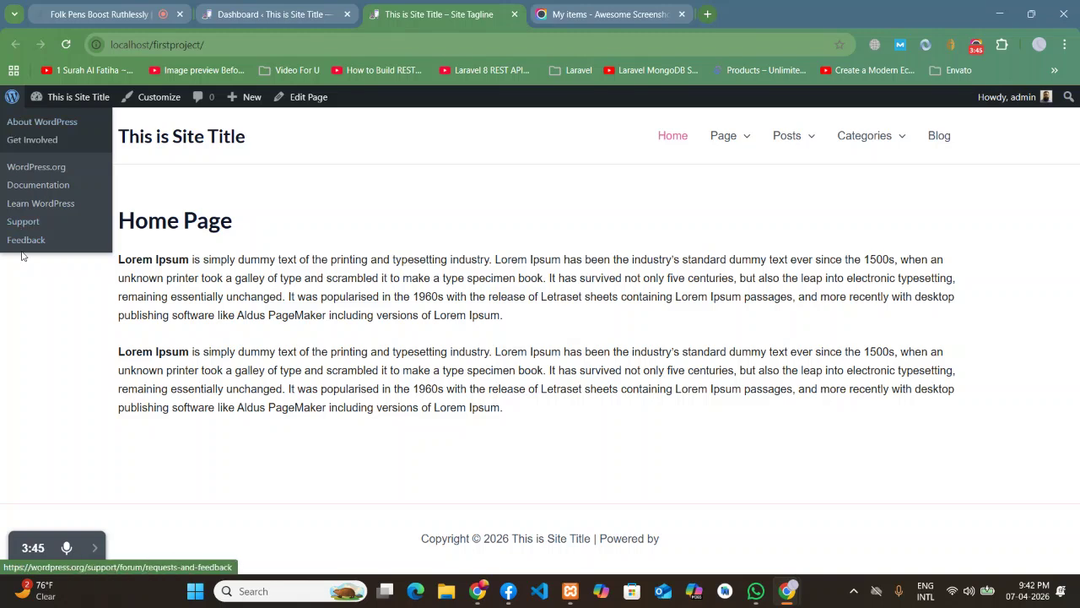
{"action": "mouse_move", "coordinate": [40, 103]}
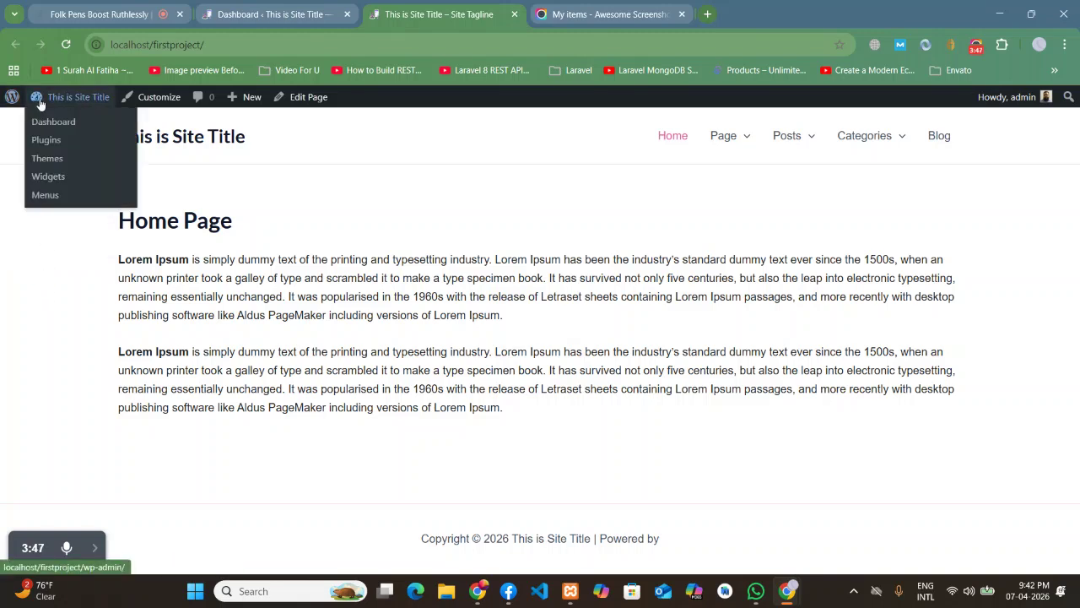
Return to the WordPress dashboard and open the General Settings page.
{"action": "left_click", "coordinate": [87, 105]}
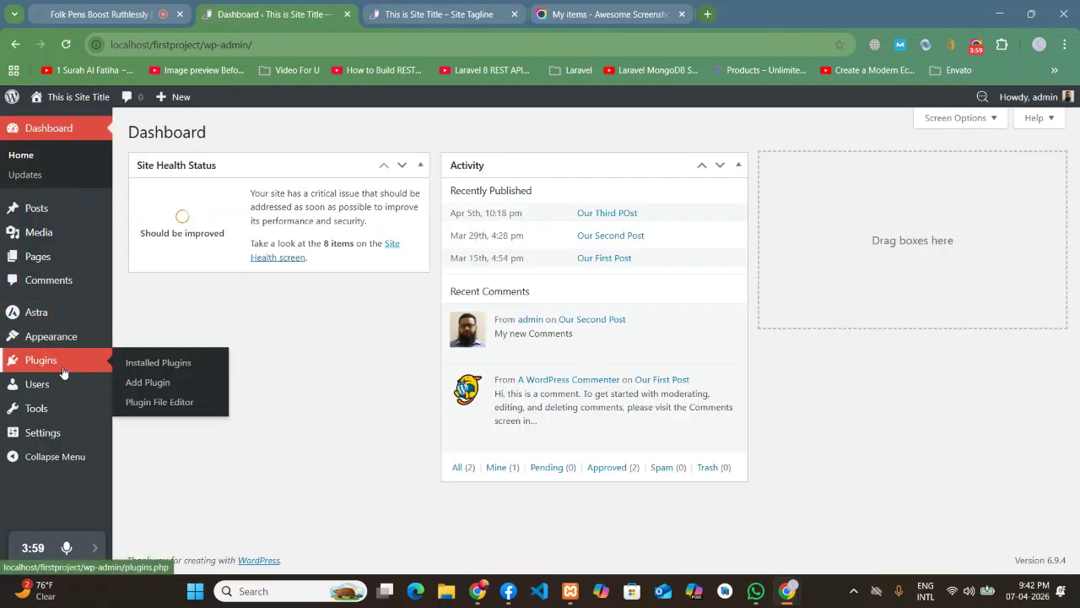
{"action": "mouse_move", "coordinate": [55, 433]}
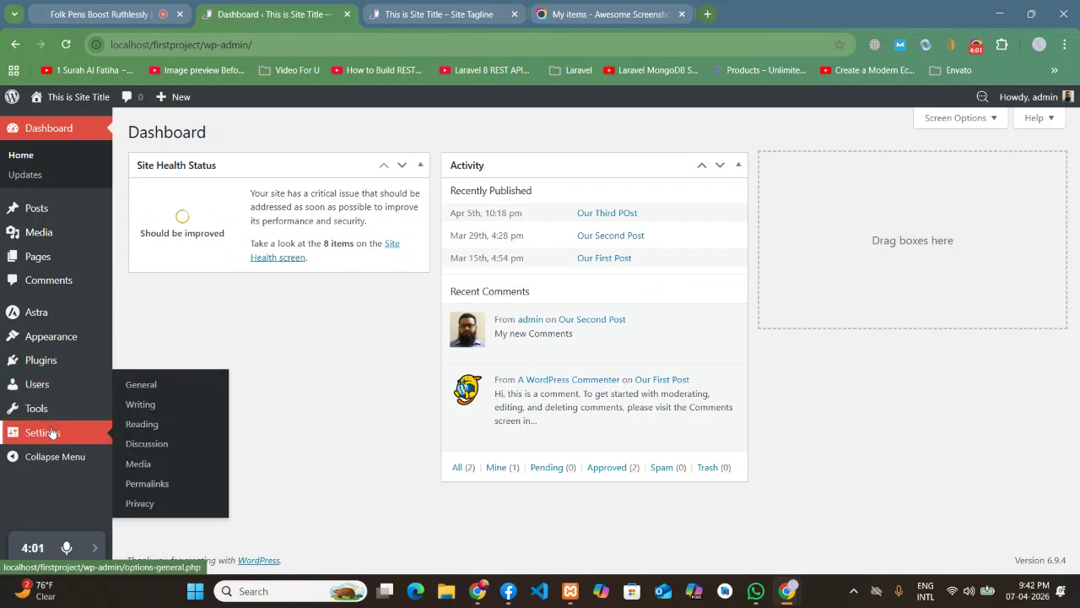
{"action": "left_click", "coordinate": [145, 390]}
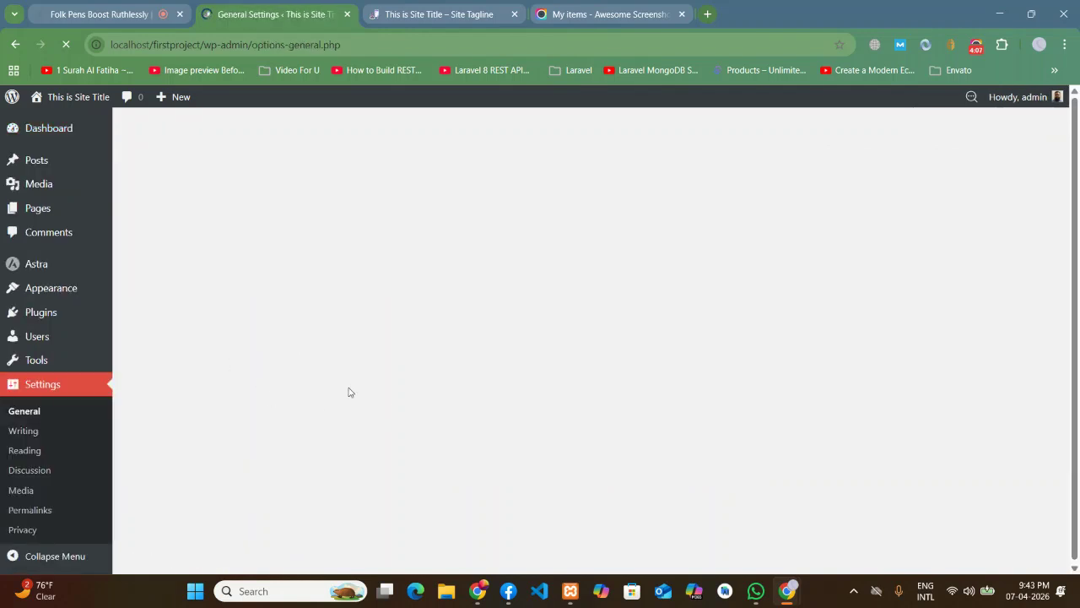
Compare the Site Title field in General Settings with the site name shown in the public site's admin bar.
{"action": "left_click_drag", "start_coordinate": [357, 171], "coordinate": [261, 181]}
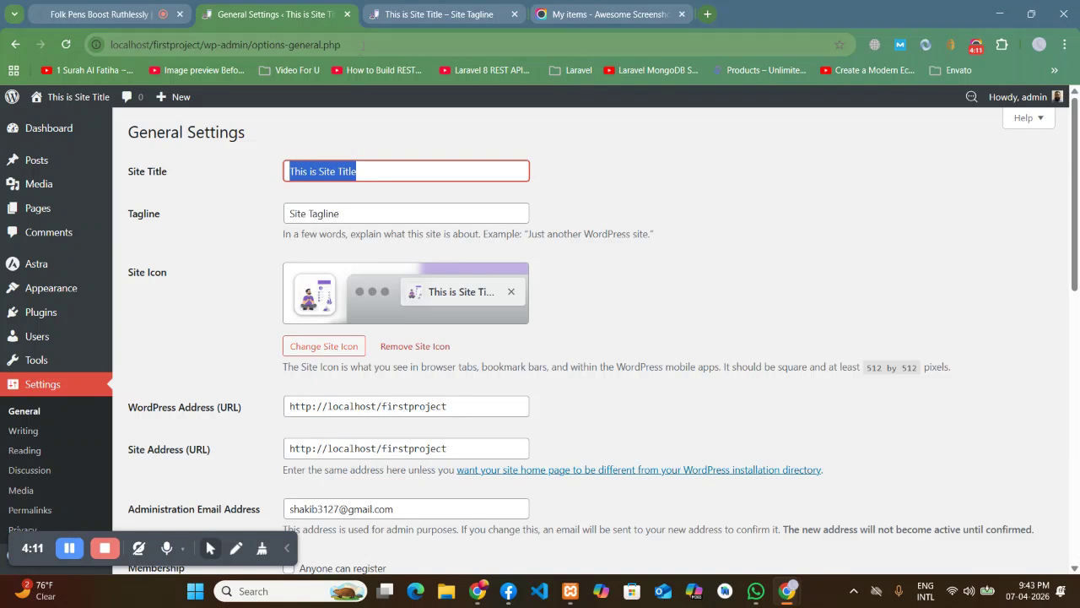
{"action": "left_click", "coordinate": [377, 14]}
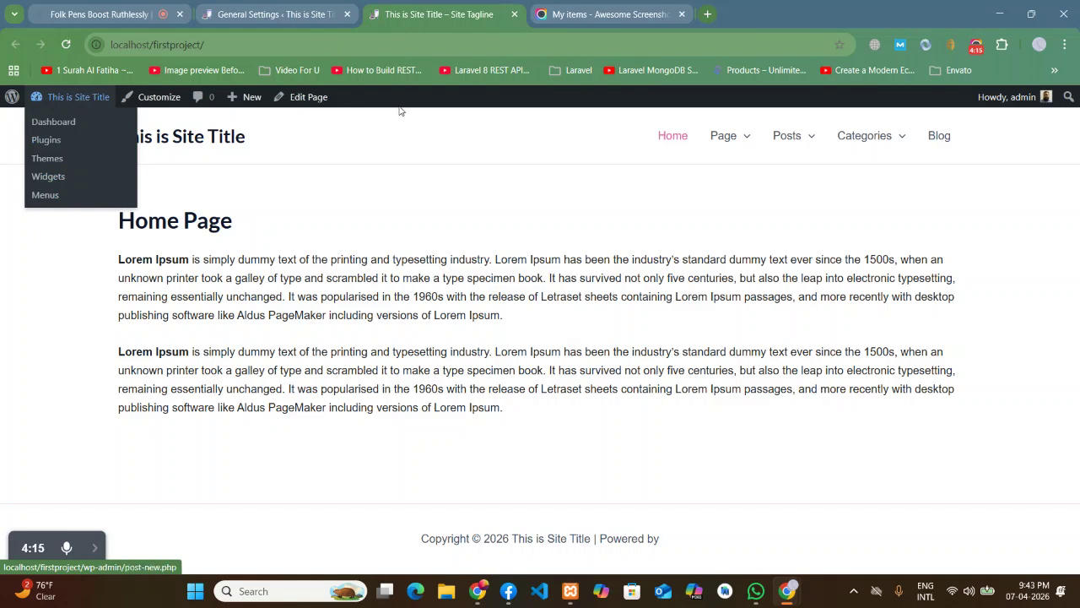
{"action": "left_click", "coordinate": [286, 7]}
{"action": "left_click", "coordinate": [439, 198]}
{"action": "left_click_drag", "start_coordinate": [365, 175], "coordinate": [238, 182]}
{"action": "left_click", "coordinate": [454, 17]}
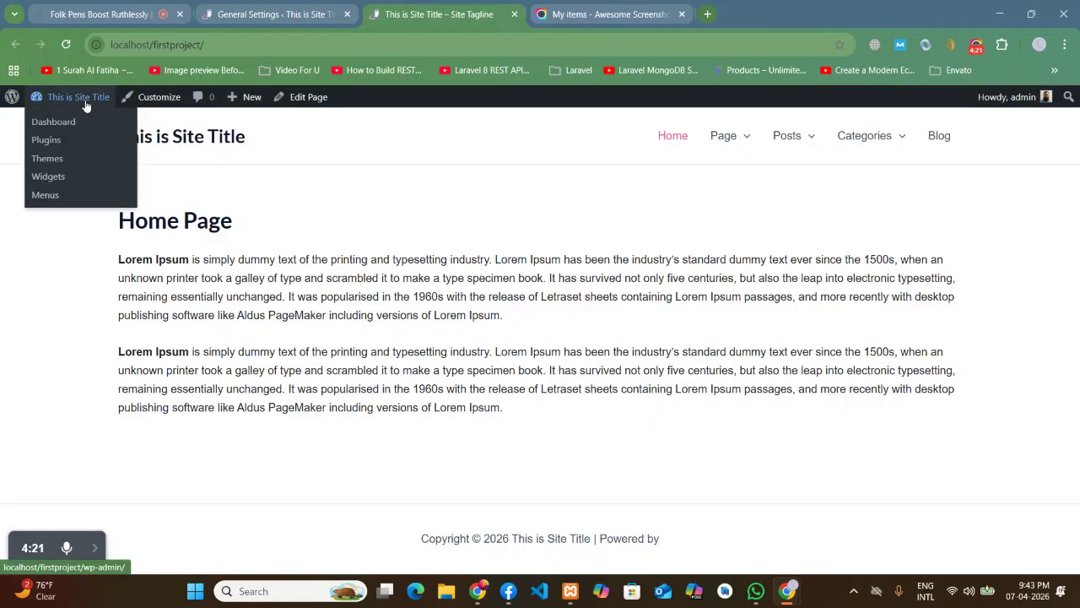
Review the Site Title and Tagline fields in General Settings, and return to the public home page.
{"action": "mouse_move", "coordinate": [98, 110]}
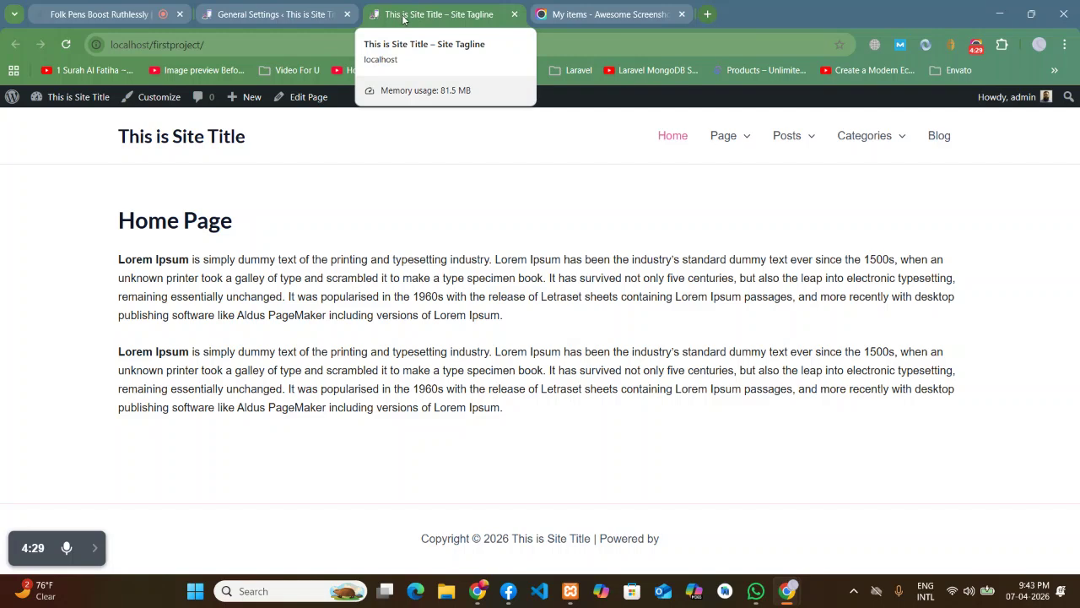
{"action": "left_click", "coordinate": [279, 14]}
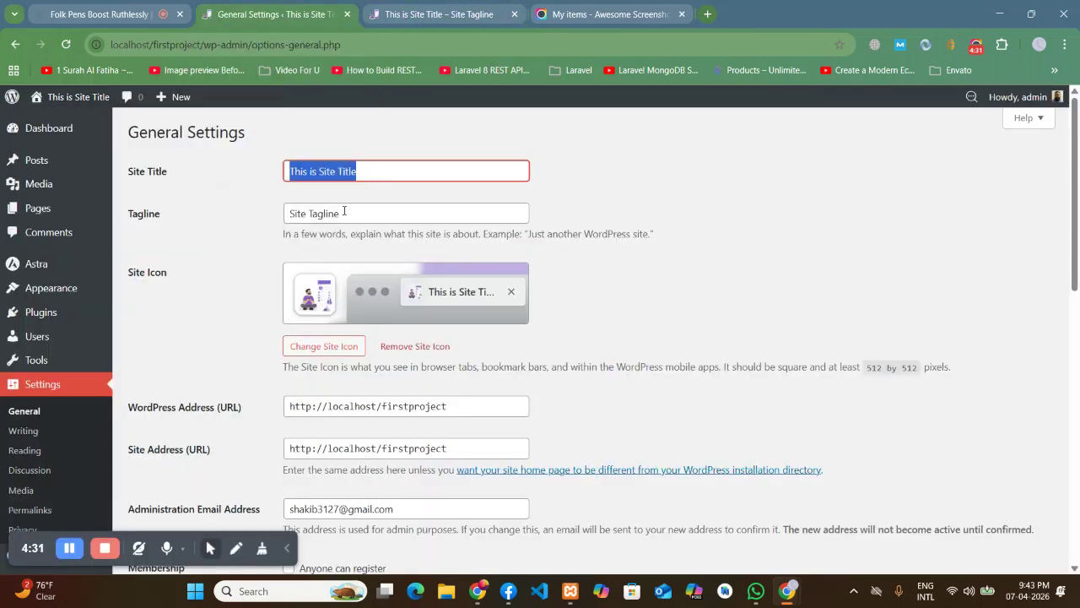
{"action": "key", "text": "Tab"}
{"action": "left_click", "coordinate": [253, 217]}
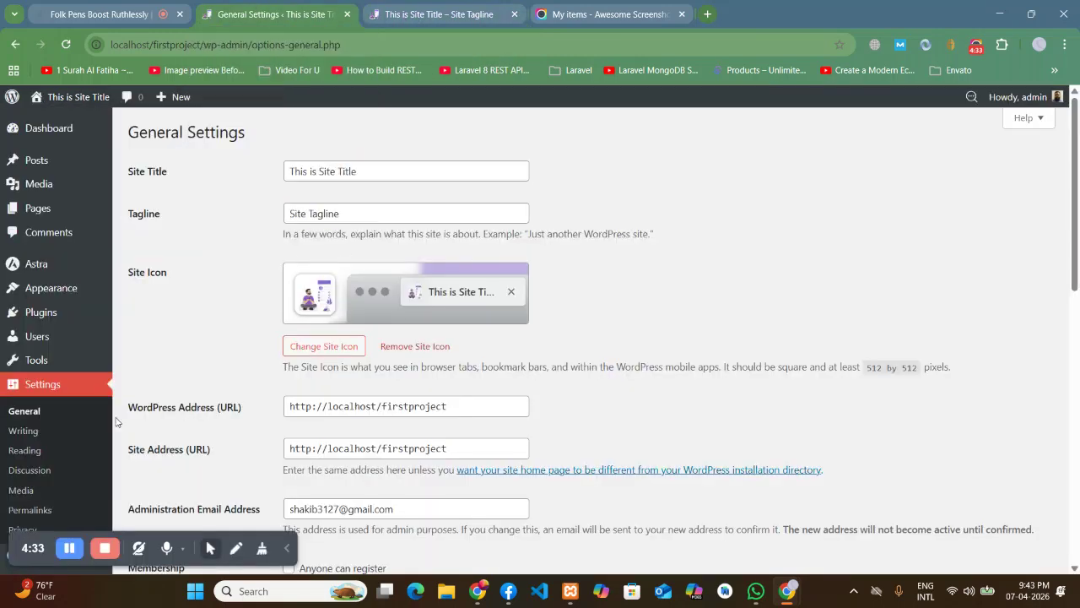
{"action": "scroll", "coordinate": [150, 425], "scroll_direction": "down", "scroll_amount": 2}
{"action": "left_click", "coordinate": [30, 417]}
{"action": "left_click", "coordinate": [422, 14]}
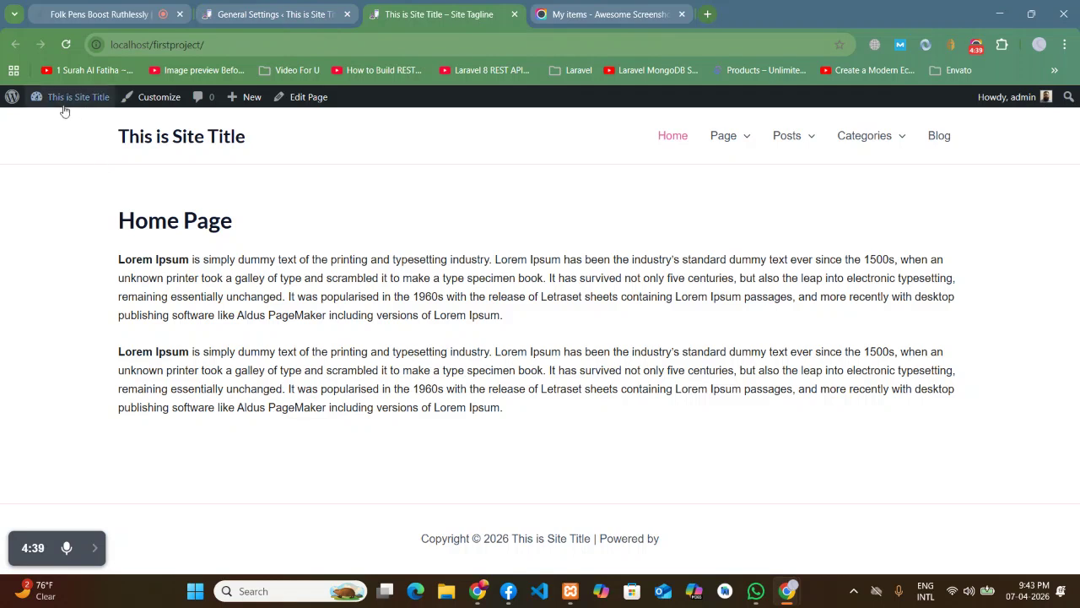
Open the Dashboard in a new tab from the site name's links in the admin bar, and close it after viewing.
{"action": "mouse_move", "coordinate": [62, 107]}
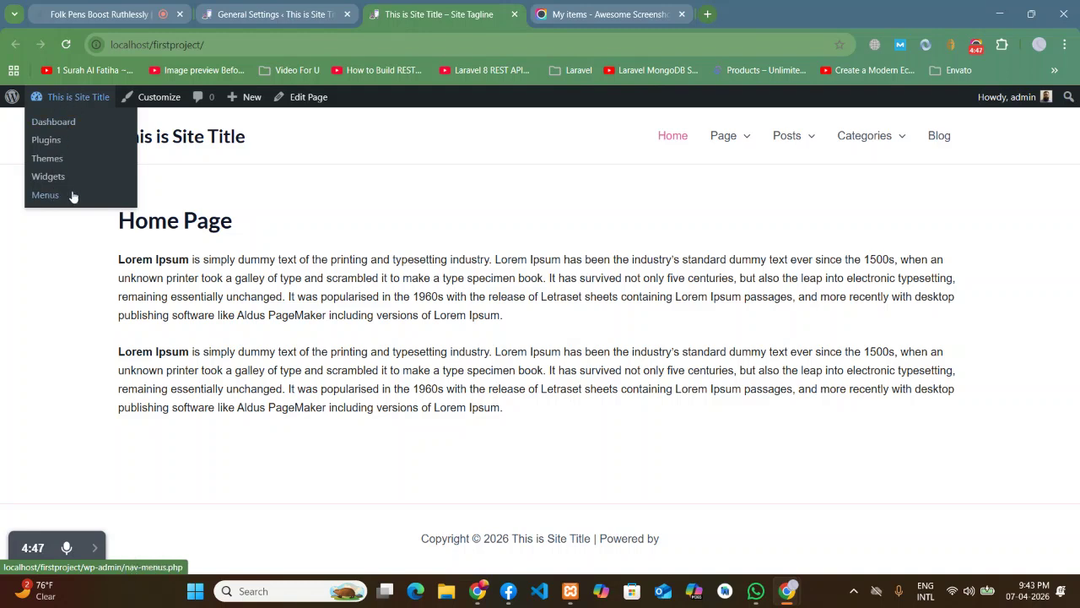
{"action": "right_click", "coordinate": [69, 124]}
{"action": "left_click", "coordinate": [99, 137]}
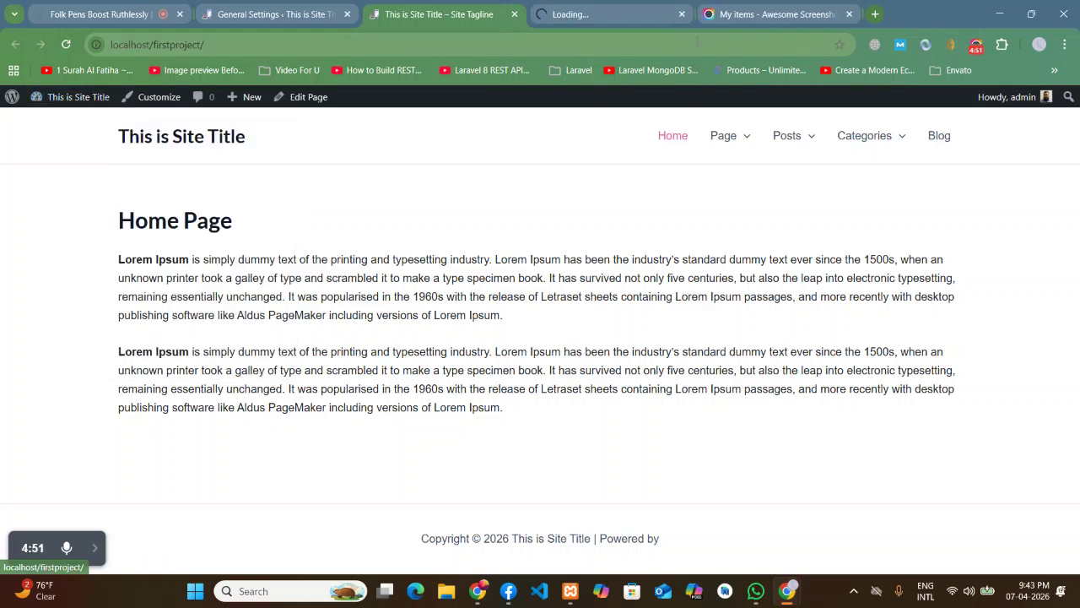
{"action": "left_click", "coordinate": [637, 11]}
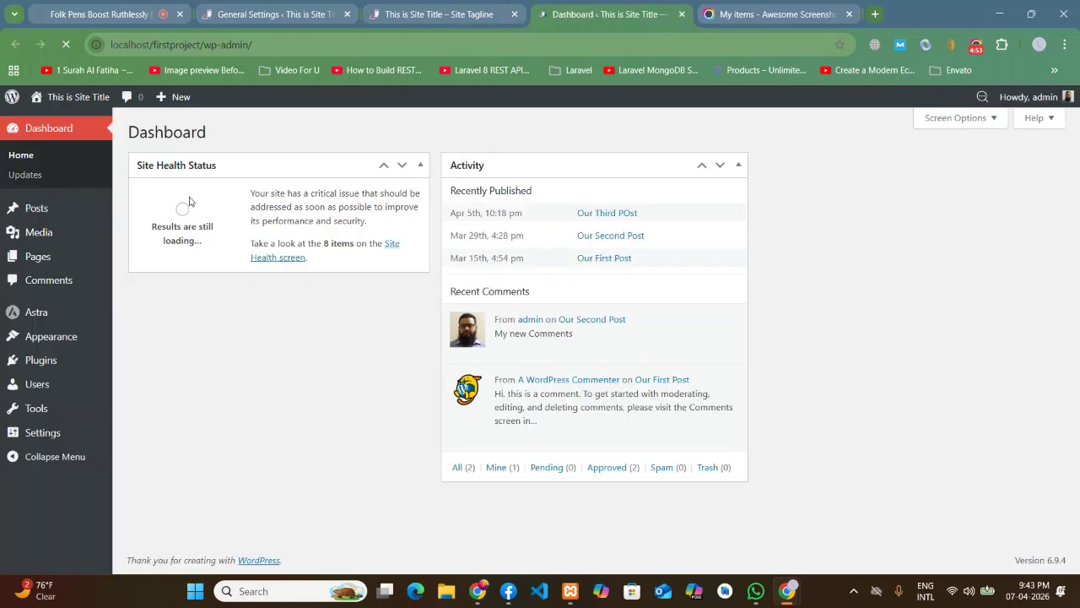
{"action": "left_click", "coordinate": [441, 17]}
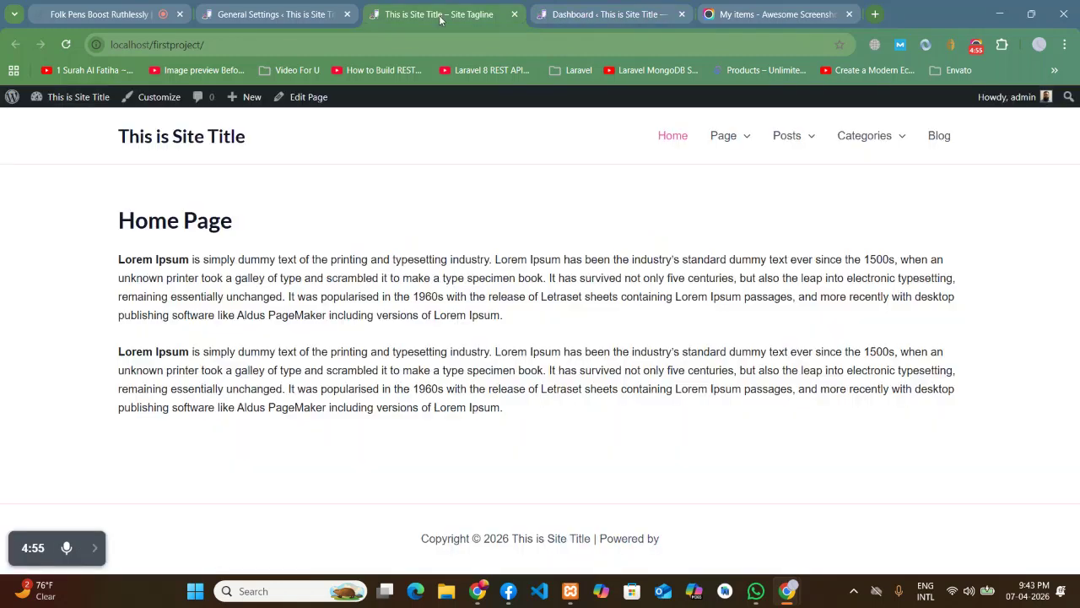
{"action": "left_click", "coordinate": [682, 14]}
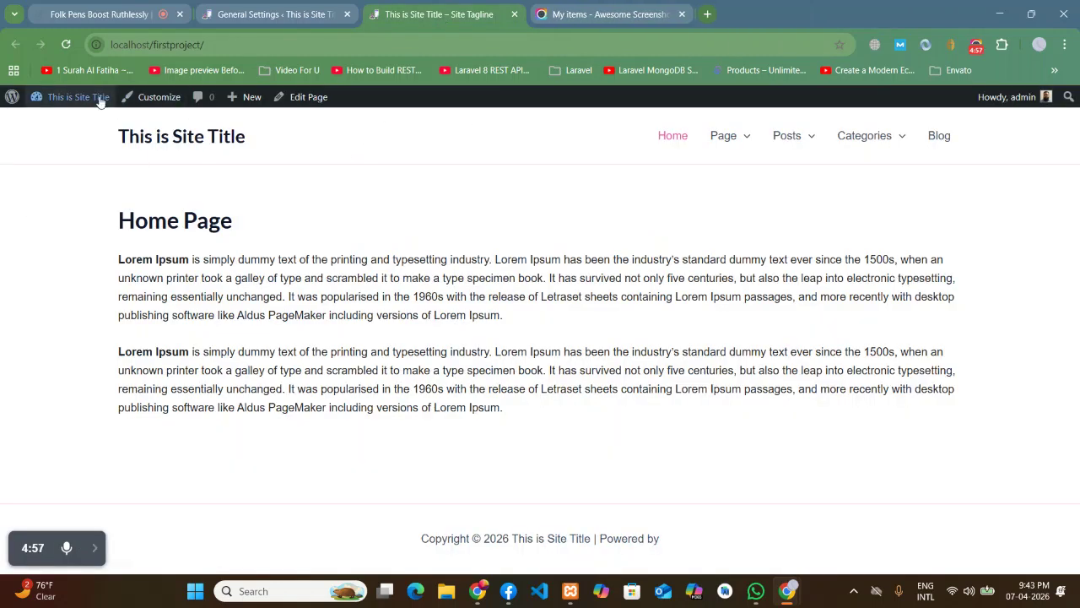
Open the Plugins page in a new tab from the site name's links in the admin bar.
{"action": "mouse_move", "coordinate": [67, 98]}
{"action": "right_click", "coordinate": [48, 157]}
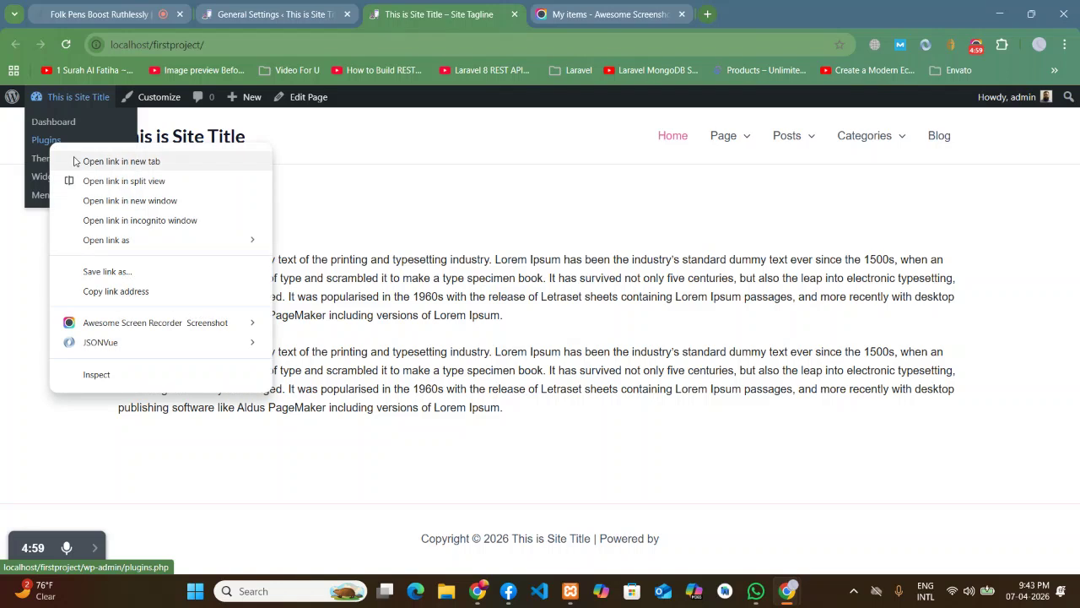
{"action": "left_click", "coordinate": [115, 165]}
{"action": "left_click", "coordinate": [591, 14]}
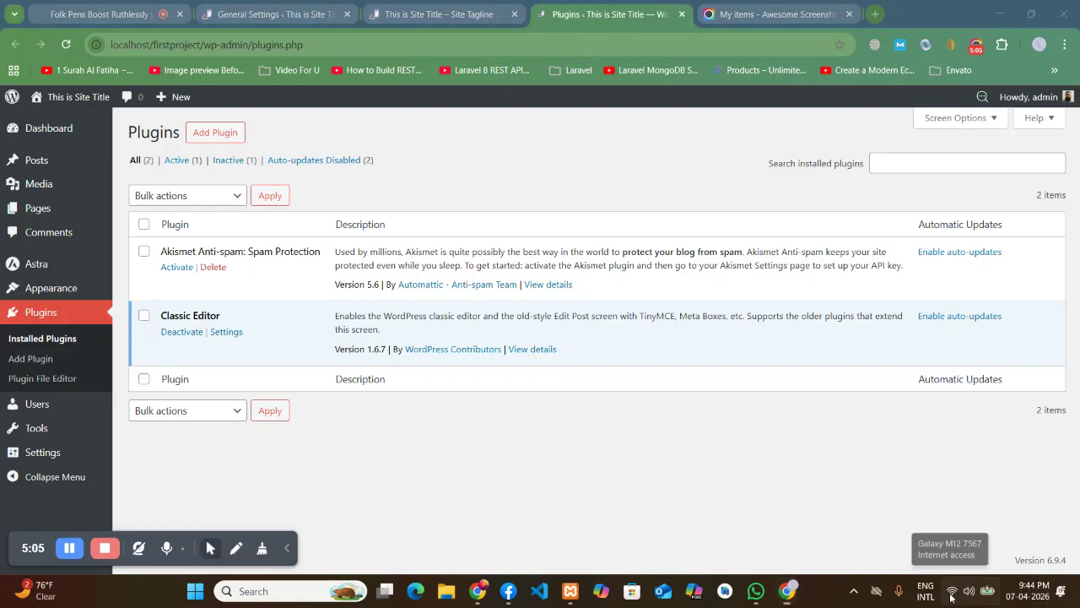
Check the computer's Wi-Fi connection and available networks, and close the Plugins page to return to the public site.
{"action": "left_click", "coordinate": [951, 593]}
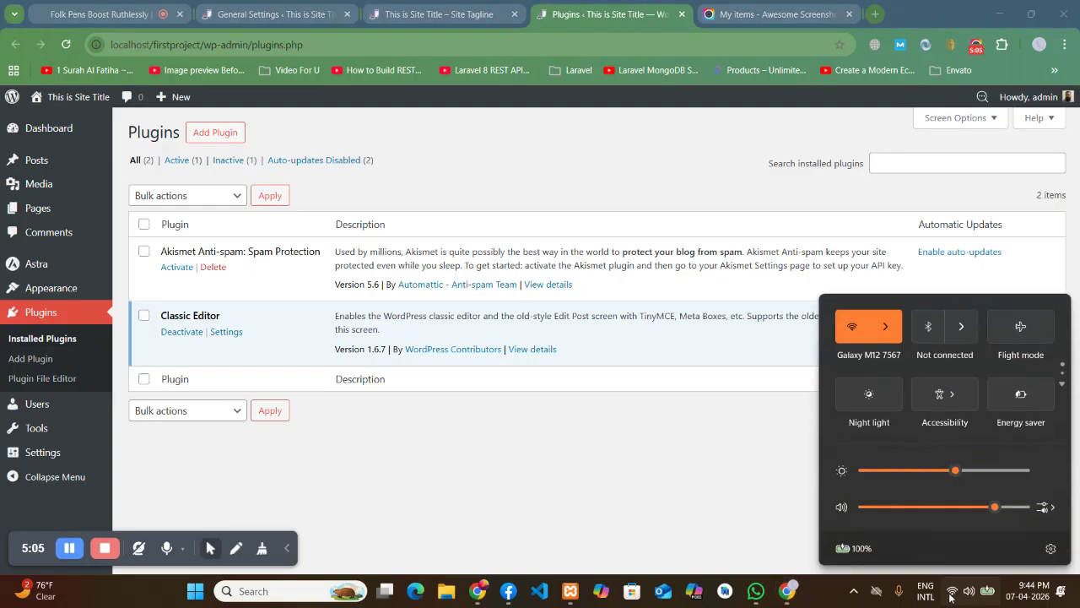
{"action": "left_click", "coordinate": [885, 326]}
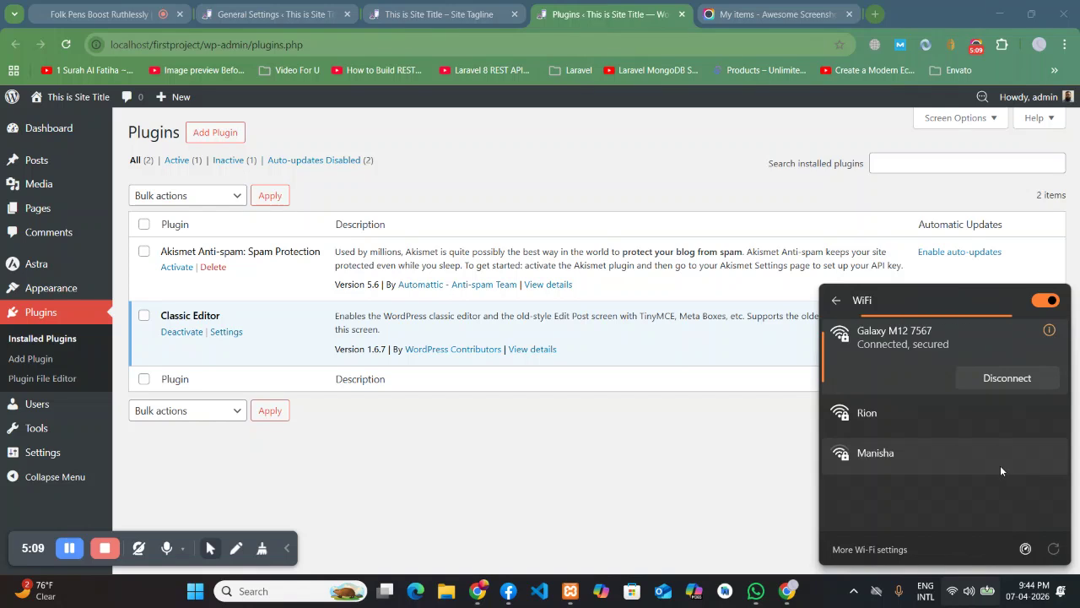
{"action": "left_click", "coordinate": [835, 300]}
{"action": "left_click", "coordinate": [725, 465]}
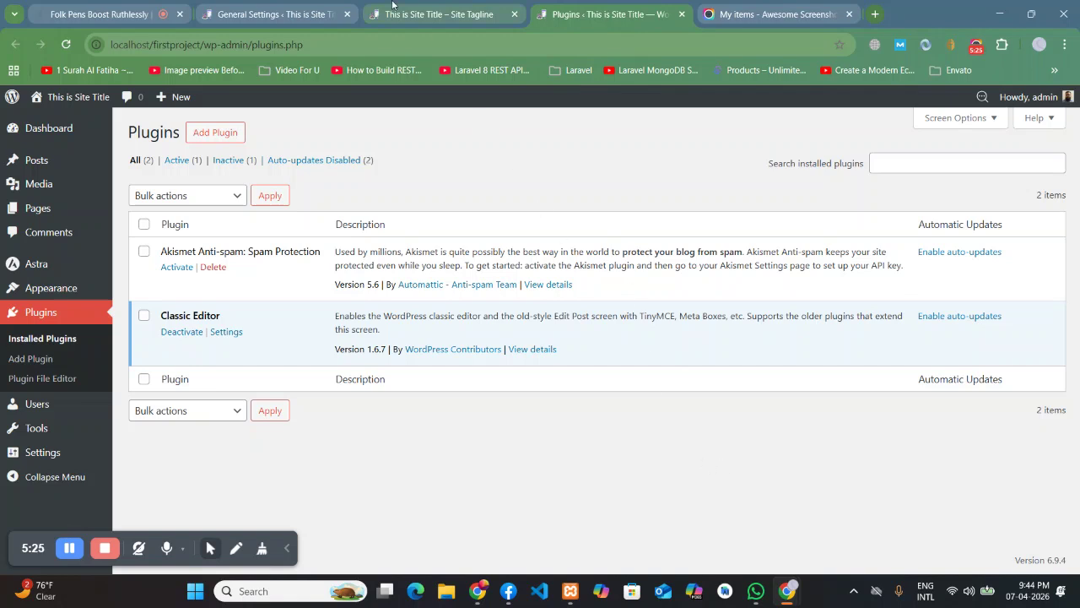
{"action": "left_click", "coordinate": [682, 14]}
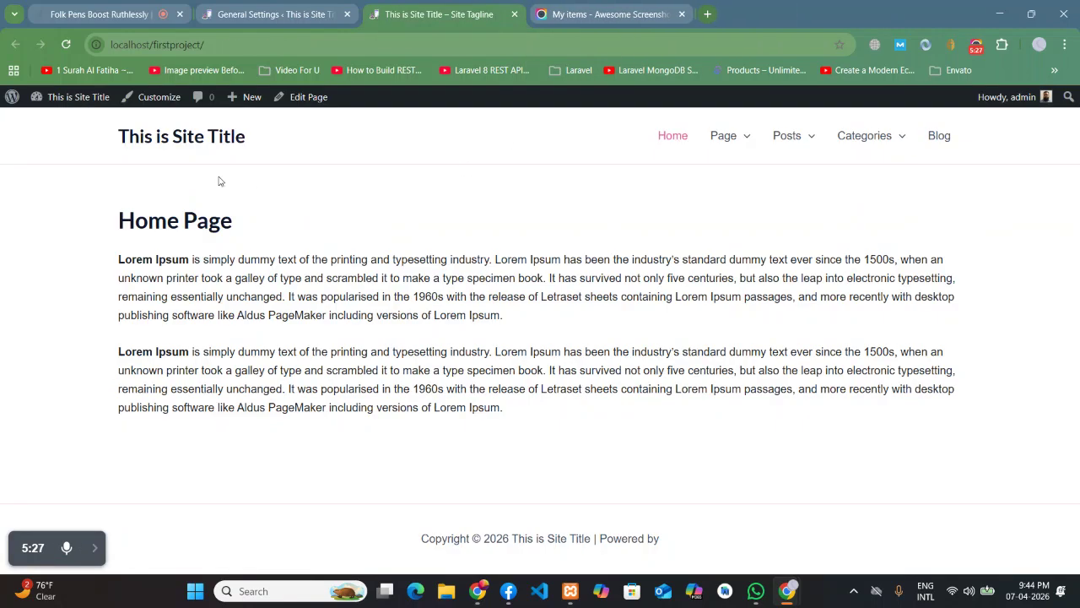
Open the Add Post page in a new tab from the admin bar's New links, and close it after viewing.
{"action": "mouse_move", "coordinate": [70, 108]}
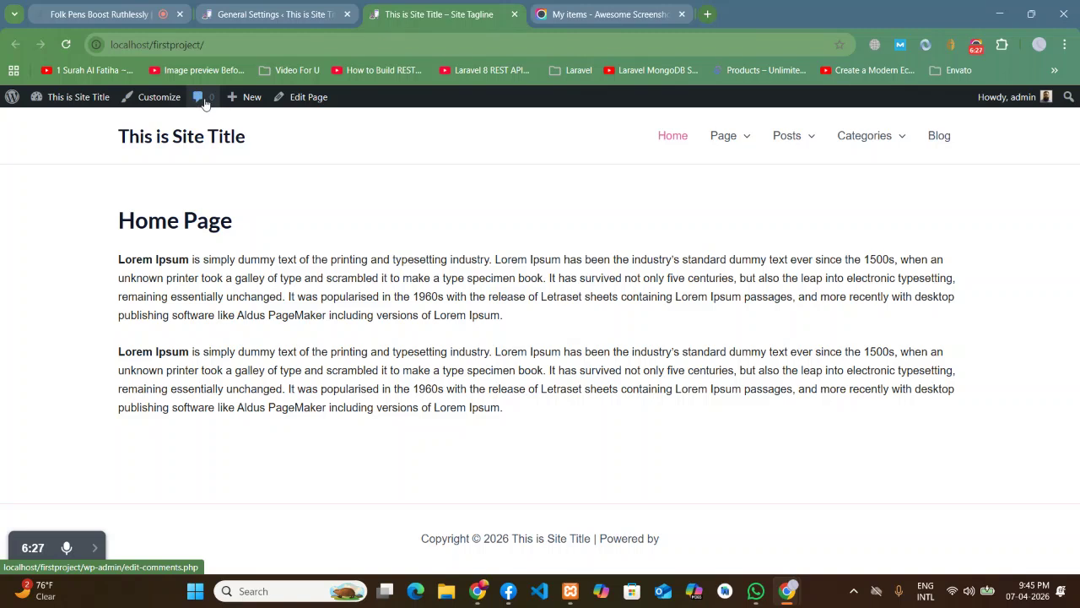
{"action": "mouse_move", "coordinate": [255, 105]}
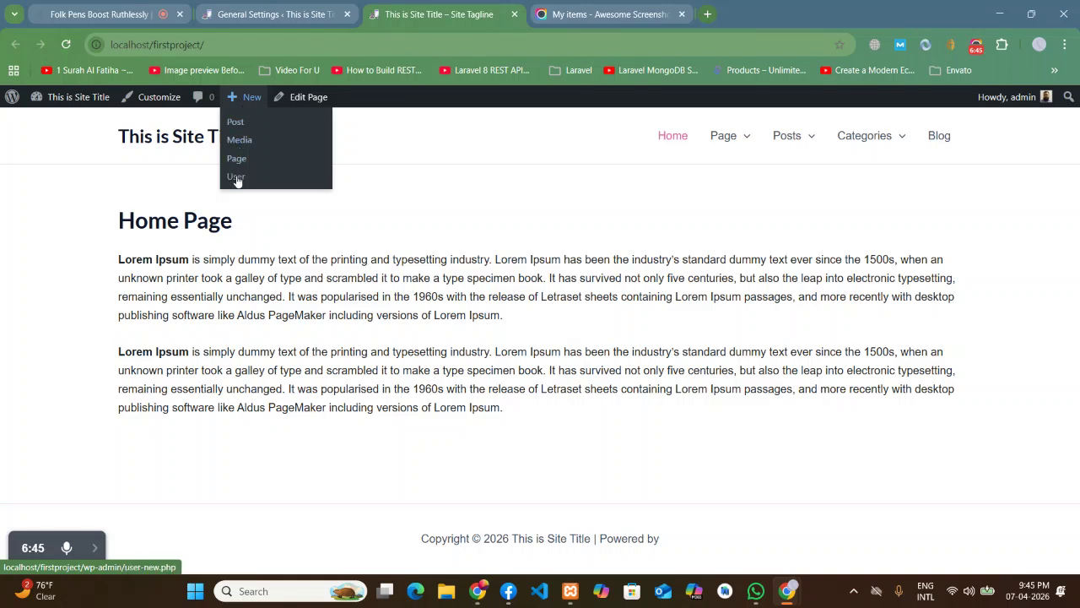
{"action": "right_click", "coordinate": [236, 128]}
{"action": "left_click", "coordinate": [277, 139]}
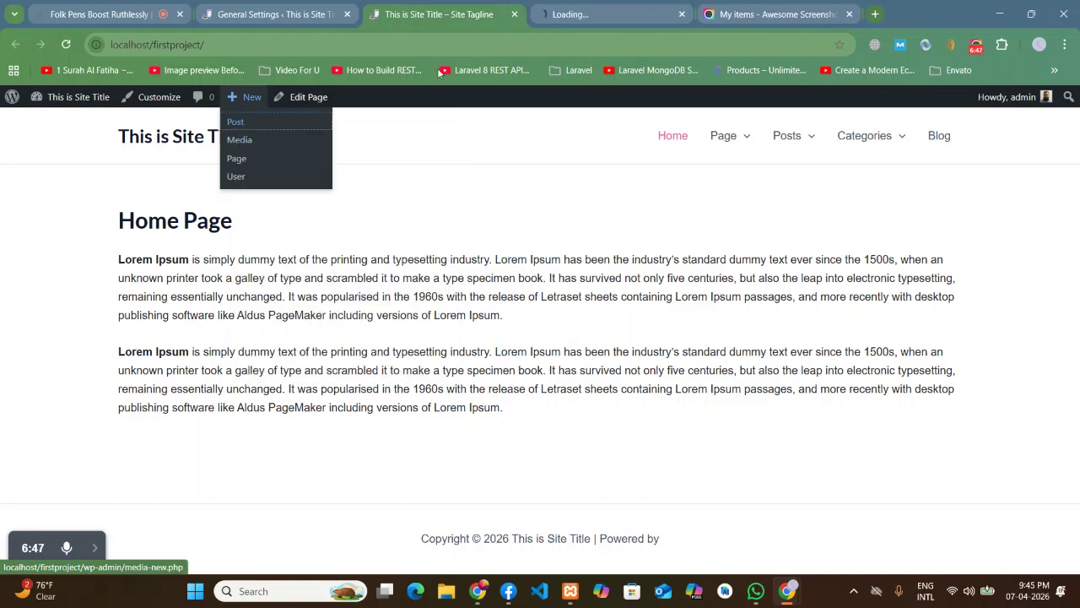
{"action": "left_click", "coordinate": [581, 17]}
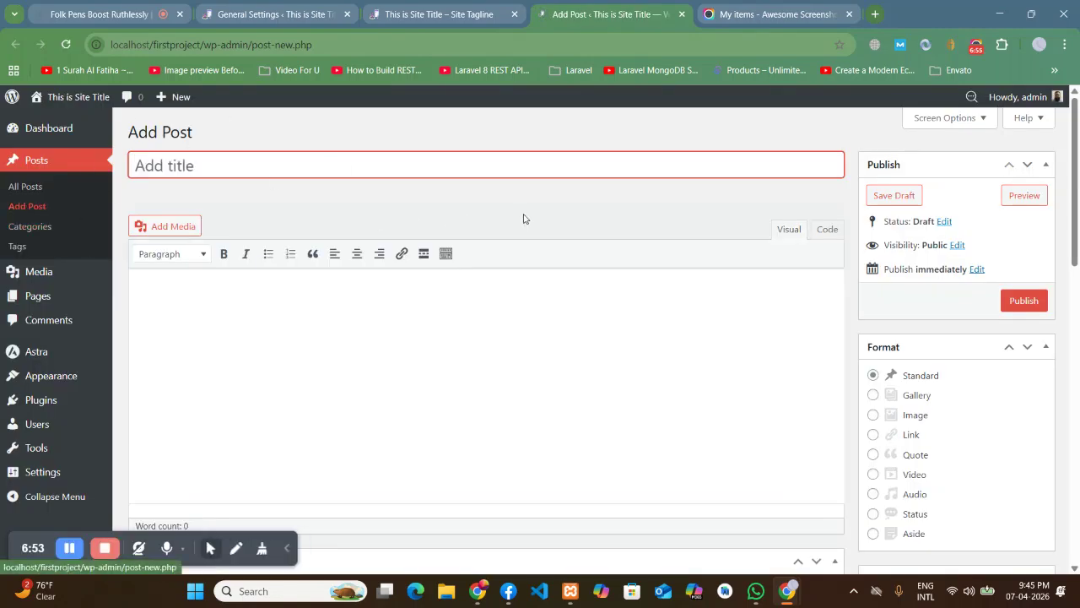
{"action": "left_click", "coordinate": [682, 14]}
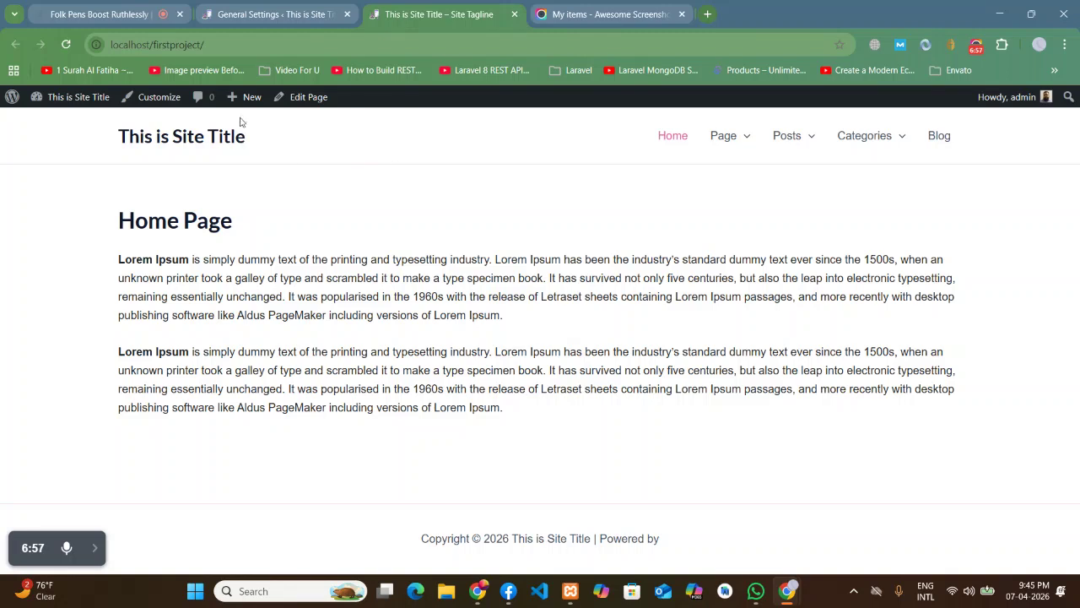
Open the Upload New Media page in a new tab from the admin bar's New links, and close it after viewing.
{"action": "mouse_move", "coordinate": [248, 100]}
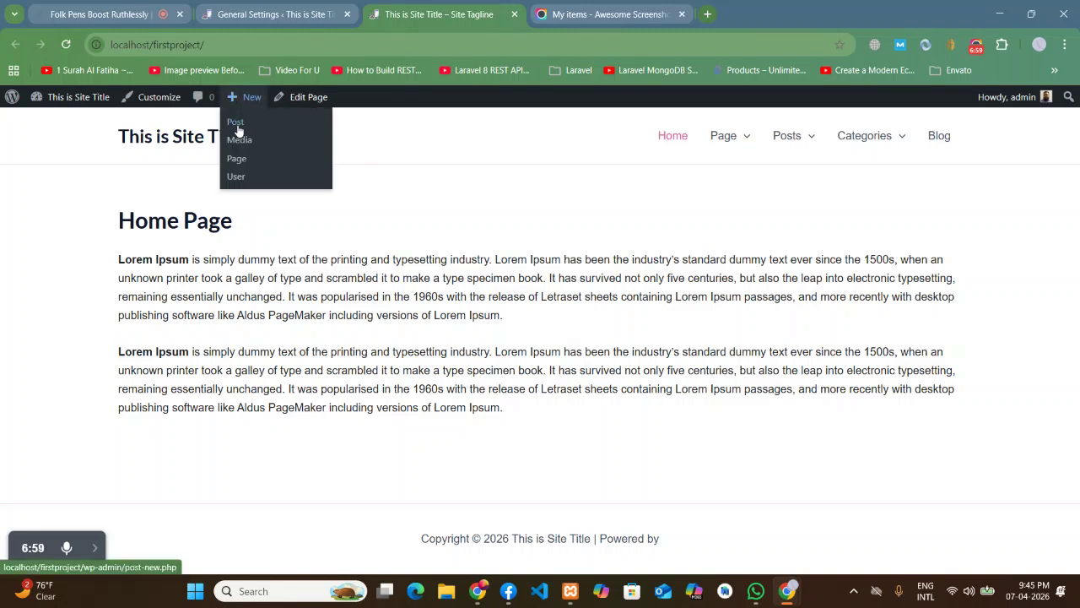
{"action": "right_click", "coordinate": [239, 141]}
{"action": "left_click", "coordinate": [313, 157]}
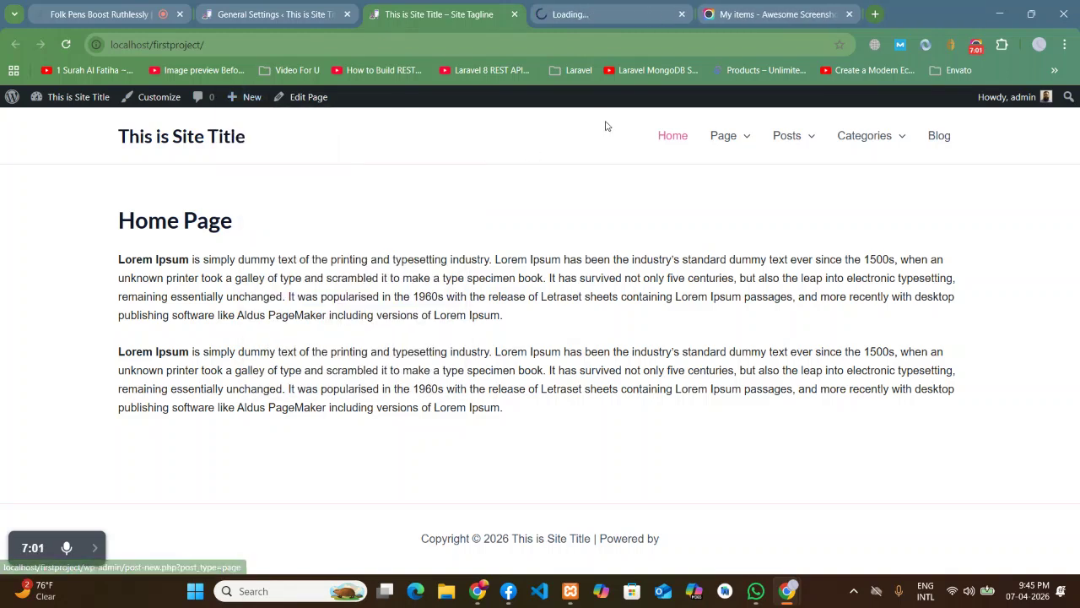
{"action": "left_click", "coordinate": [591, 14]}
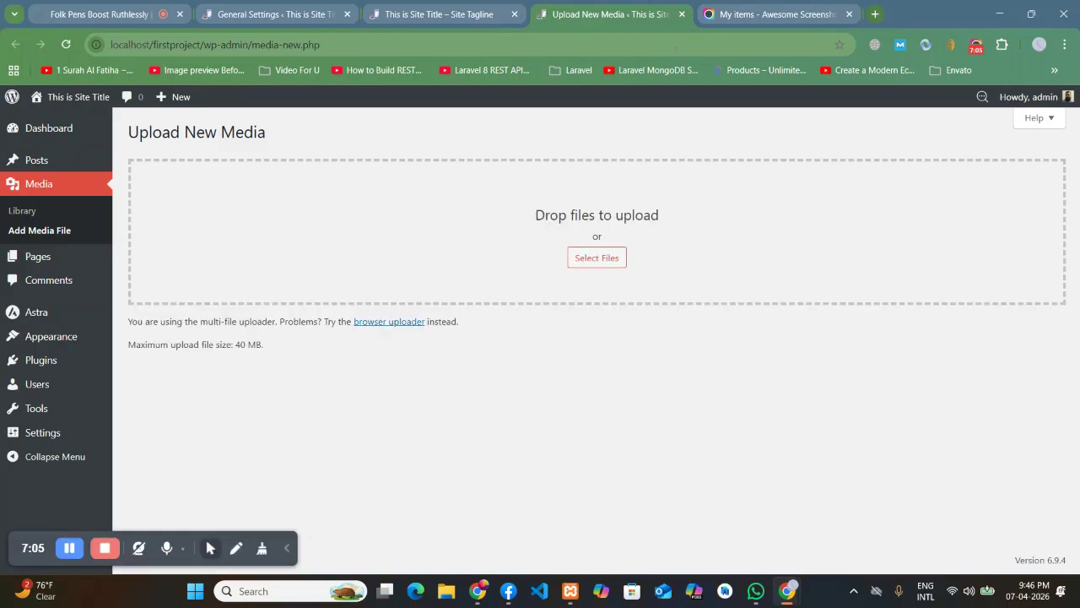
{"action": "left_click", "coordinate": [682, 14]}
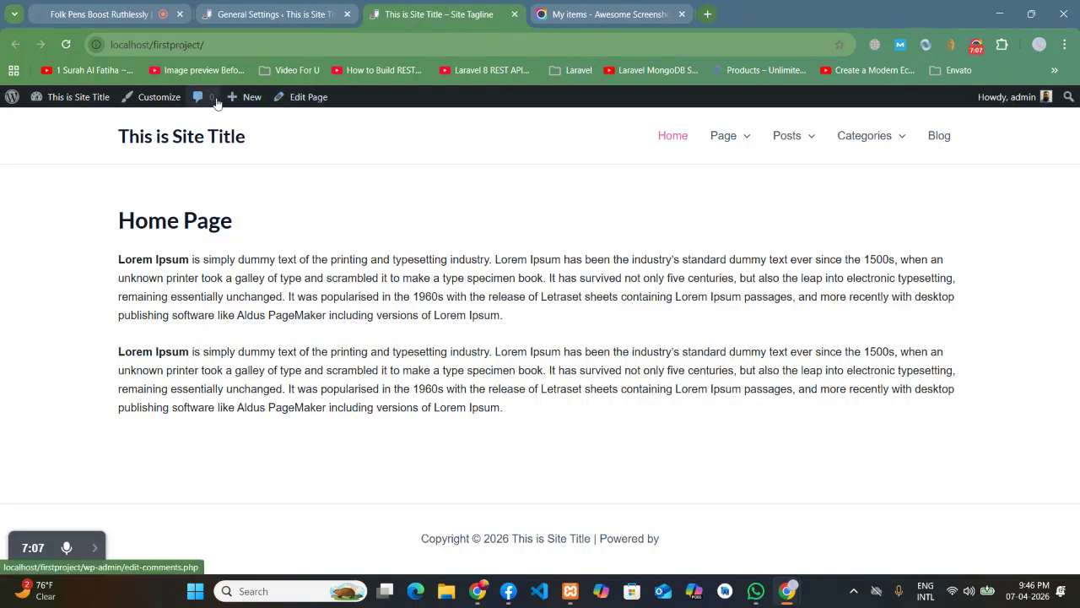
Check the participants in the Jitsi meeting, and return to the public home page and reload it.
{"action": "mouse_move", "coordinate": [241, 99]}
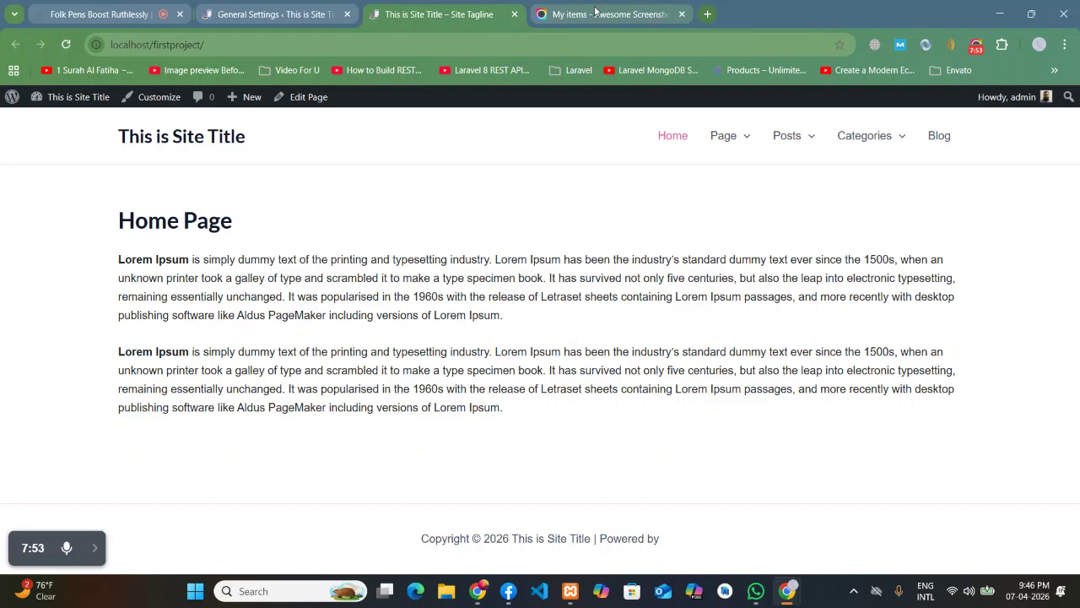
{"action": "left_click", "coordinate": [108, 4]}
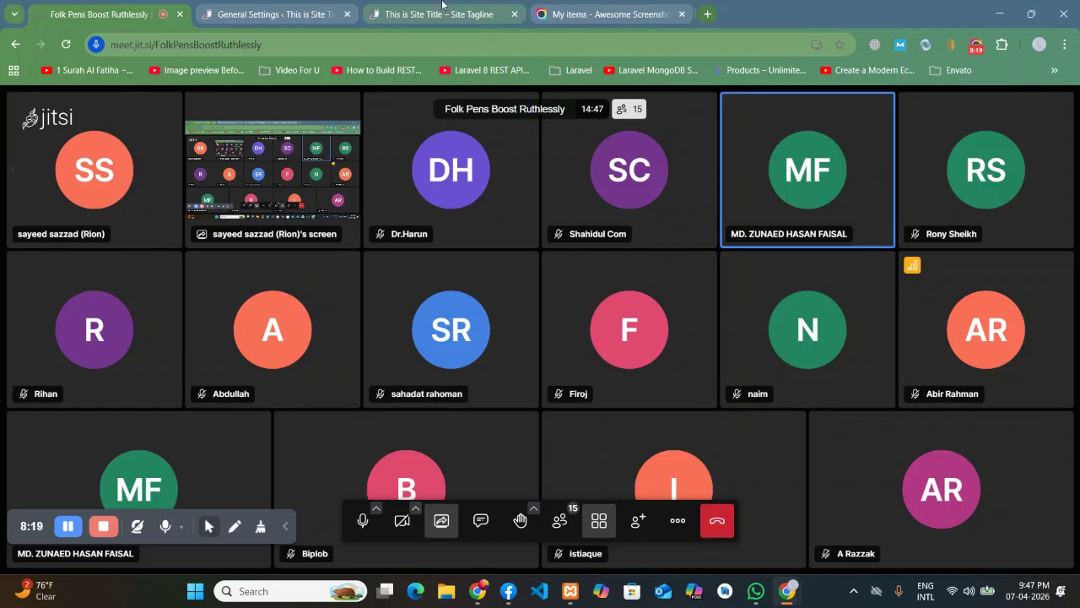
{"action": "key", "text": "ctrl+3"}
{"action": "left_click", "coordinate": [66, 44]}
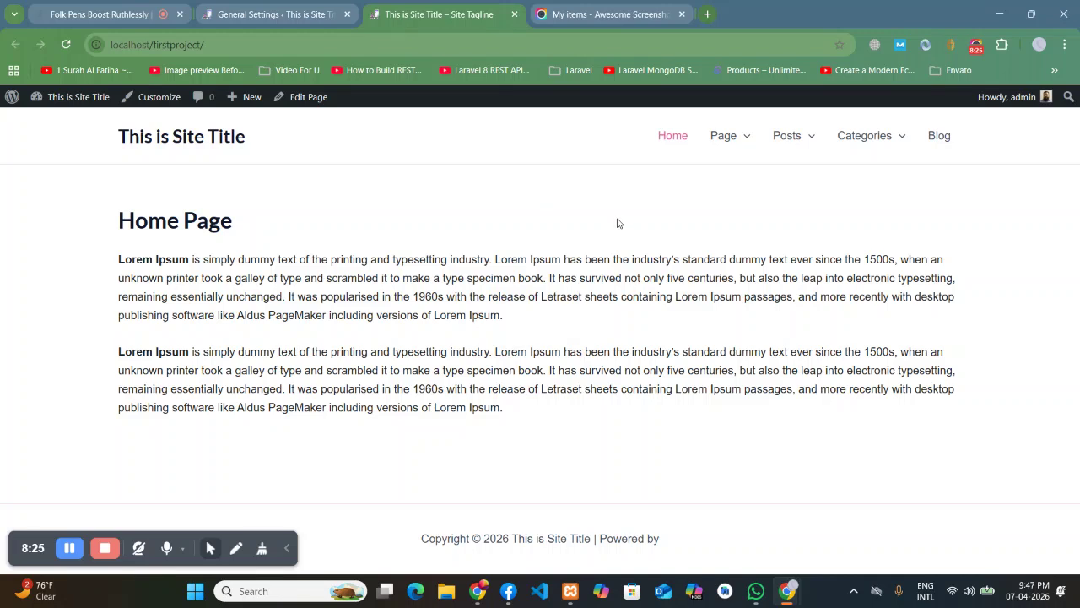
Highlight the Home Page heading on the public site to point out the current page, and clear the highlight.
{"action": "left_click_drag", "start_coordinate": [108, 219], "coordinate": [297, 225]}
{"action": "left_click_drag", "start_coordinate": [374, 224], "coordinate": [108, 222]}
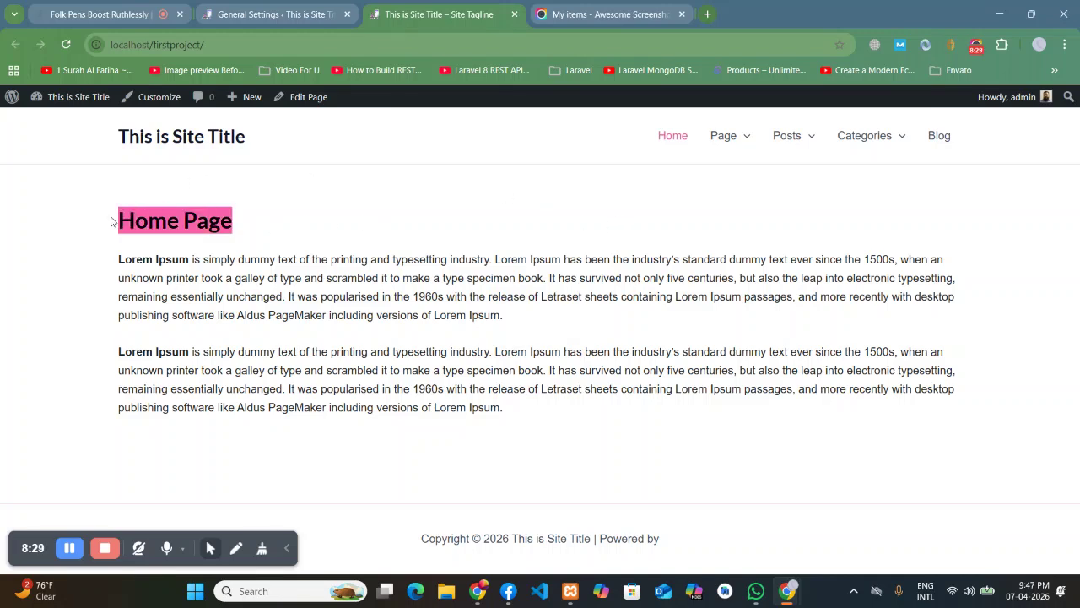
{"action": "left_click", "coordinate": [319, 220]}
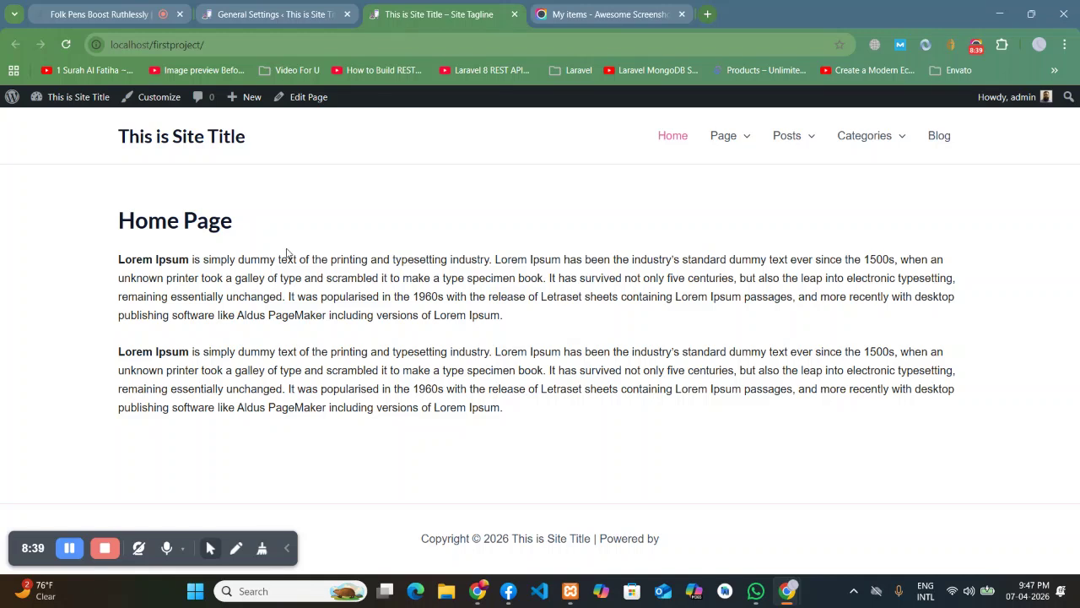
Open the Home Page in the editor from the admin bar, and return to its public view.
{"action": "left_click", "coordinate": [309, 98]}
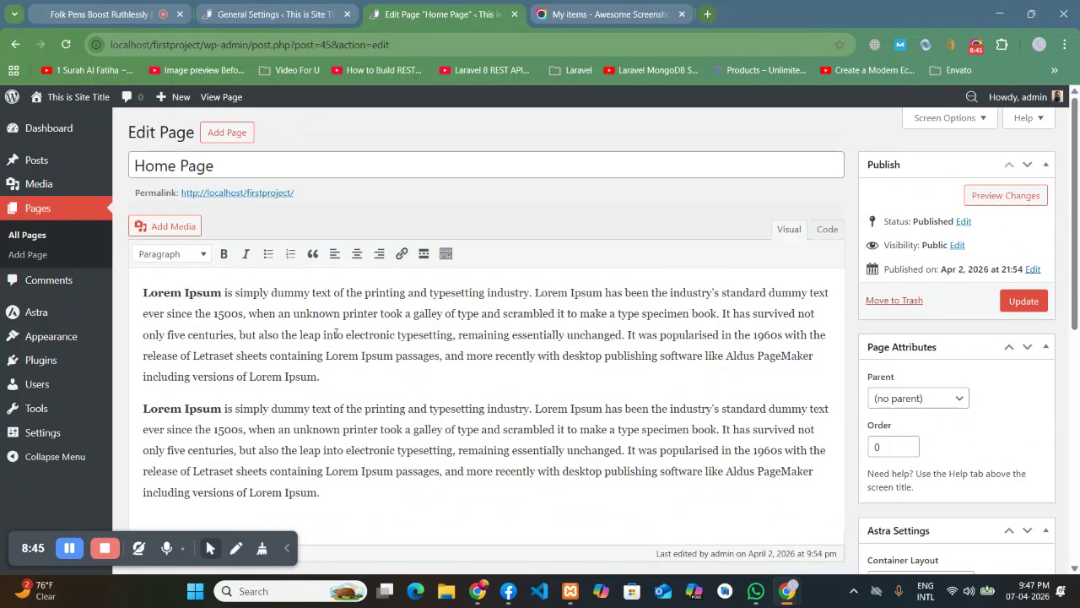
{"action": "left_click", "coordinate": [437, 314]}
{"action": "left_click", "coordinate": [218, 98]}
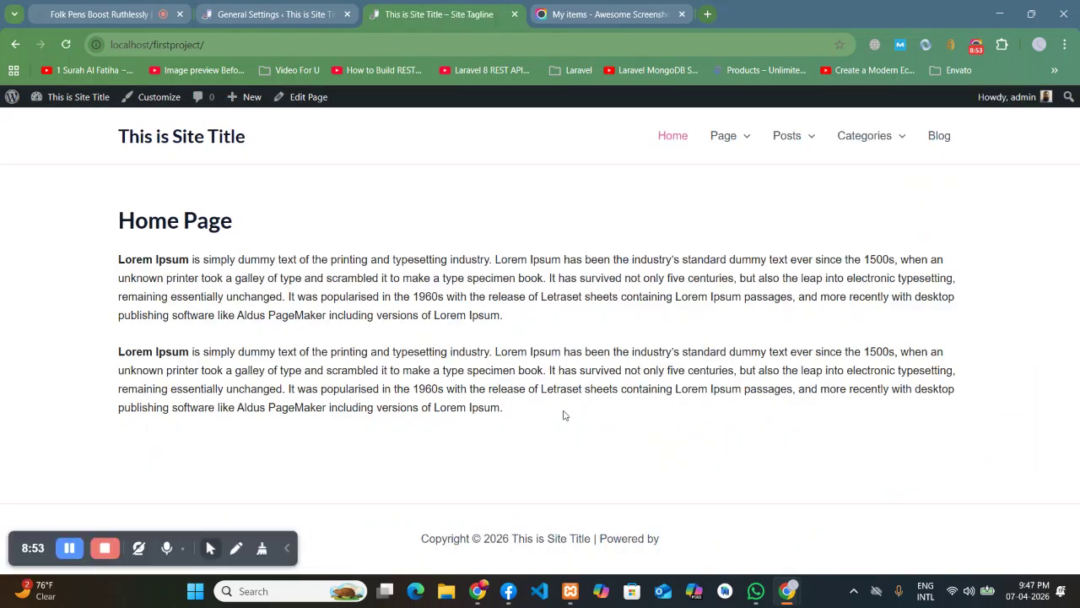
Reopen the Home Page in the editor and look over its content, Publish options, Page Attributes and Astra Settings.
{"action": "left_click", "coordinate": [306, 100]}
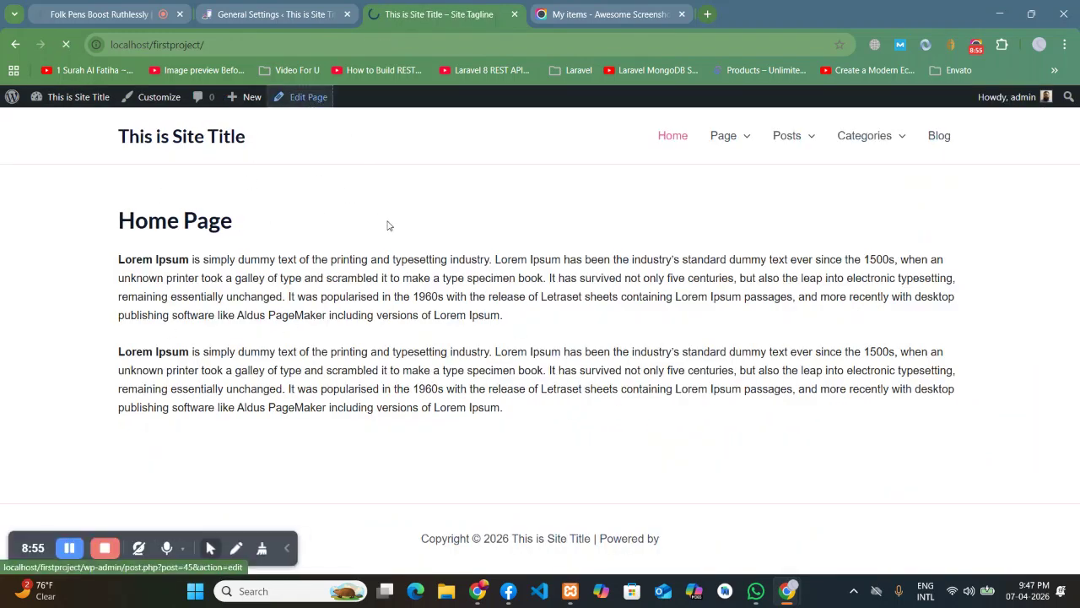
{"action": "scroll", "coordinate": [391, 350], "scroll_direction": "down", "scroll_amount": 5}
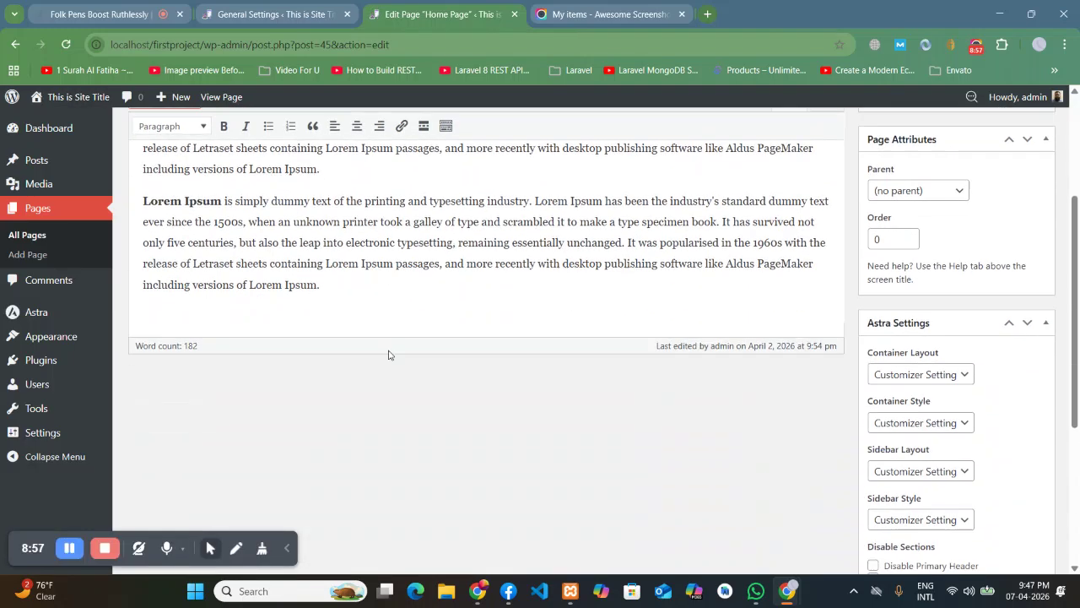
{"action": "scroll", "coordinate": [353, 546], "scroll_direction": "up", "scroll_amount": 5}
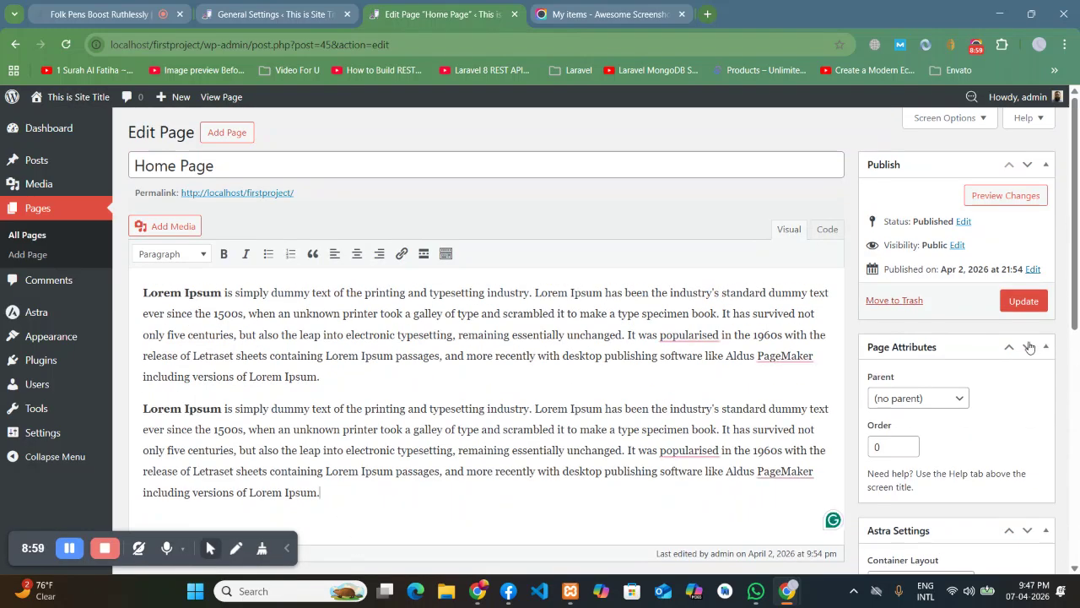
{"action": "scroll", "coordinate": [314, 402], "scroll_direction": "down", "scroll_amount": 1}
{"action": "scroll", "coordinate": [313, 402], "scroll_direction": "up", "scroll_amount": 1}
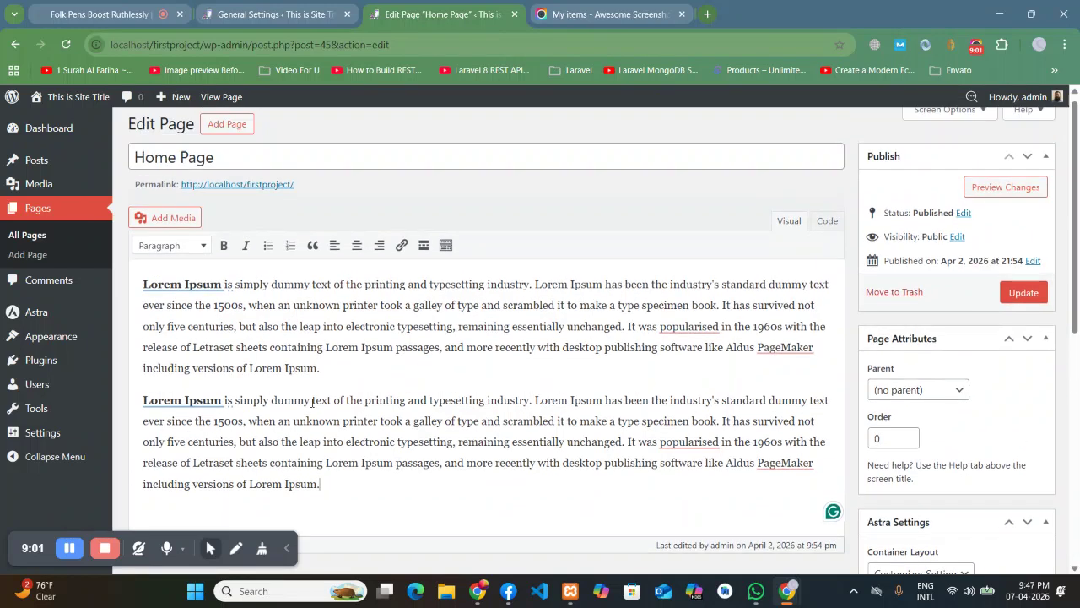
Insert a Heading 1 line reading "This is Updated Home Page" above the first paragraph of the Home Page content.
{"action": "left_click_drag", "start_coordinate": [532, 293], "coordinate": [144, 293]}
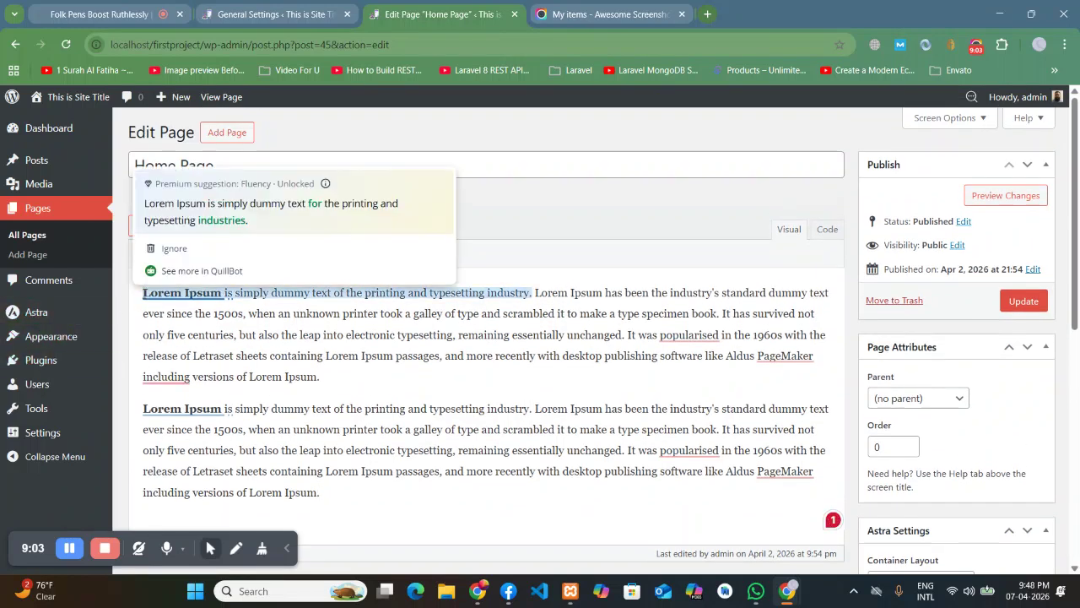
{"action": "left_click", "coordinate": [144, 293]}
{"action": "key", "text": "Return"}
{"action": "left_click", "coordinate": [150, 261]}
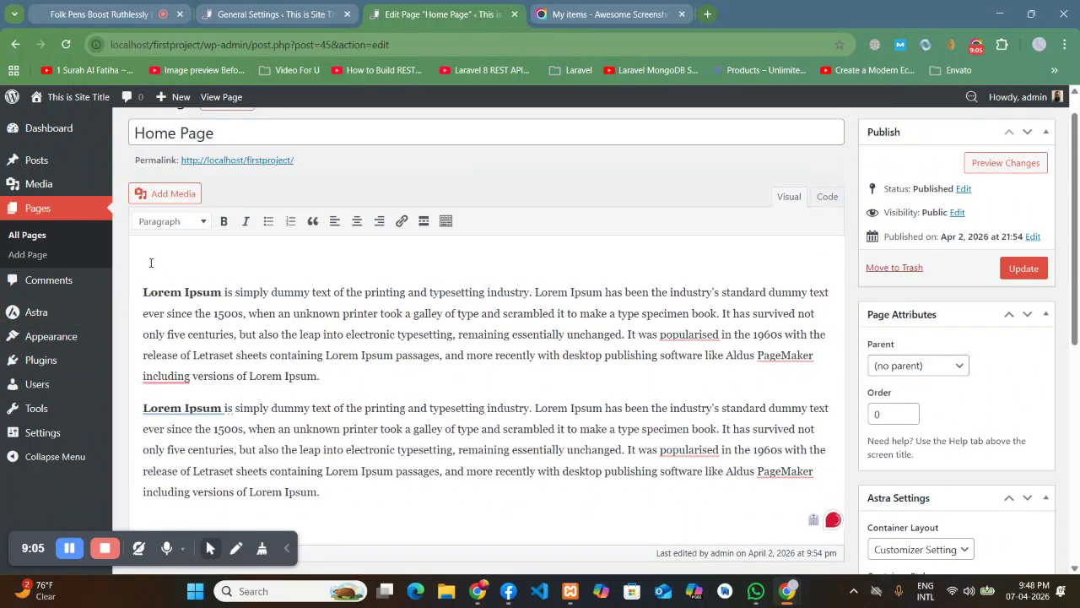
{"action": "left_click", "coordinate": [191, 223]}
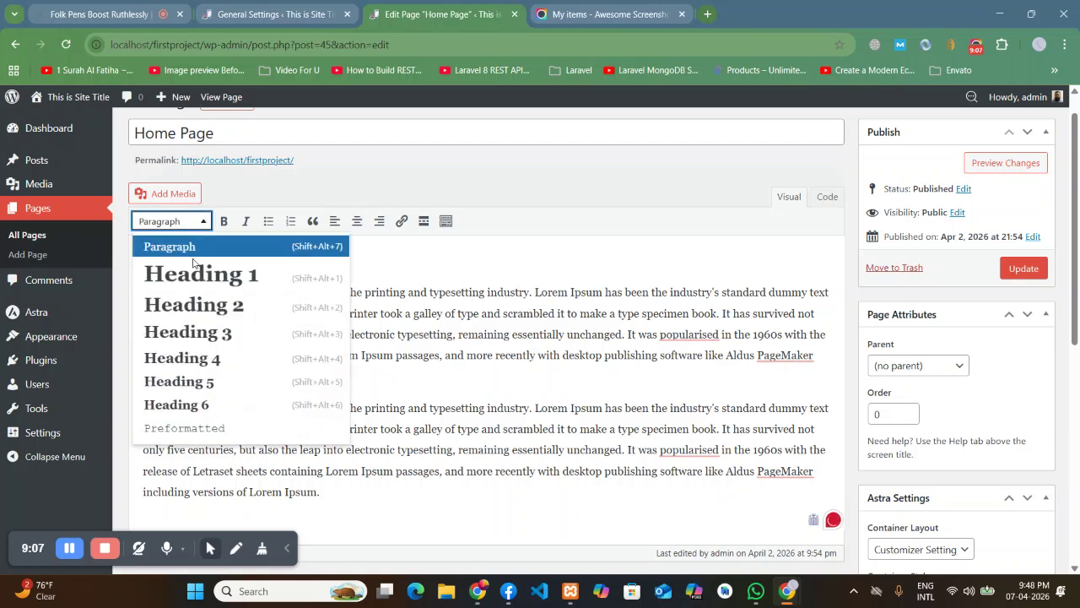
{"action": "left_click", "coordinate": [200, 272]}
{"action": "type", "text": "This is Up"}
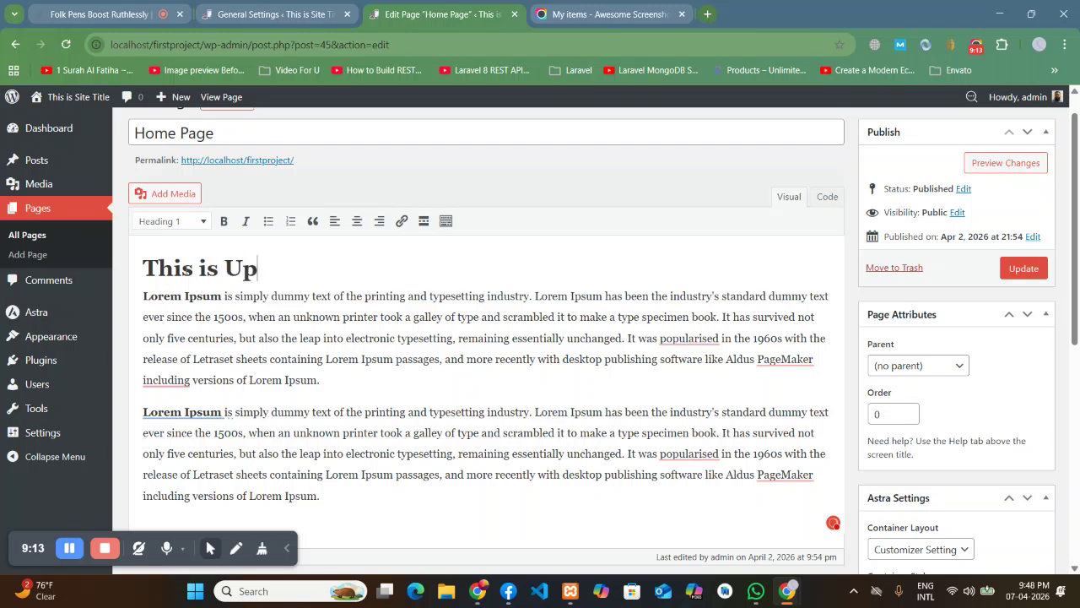
{"action": "type", "text": "dated Home Page"}
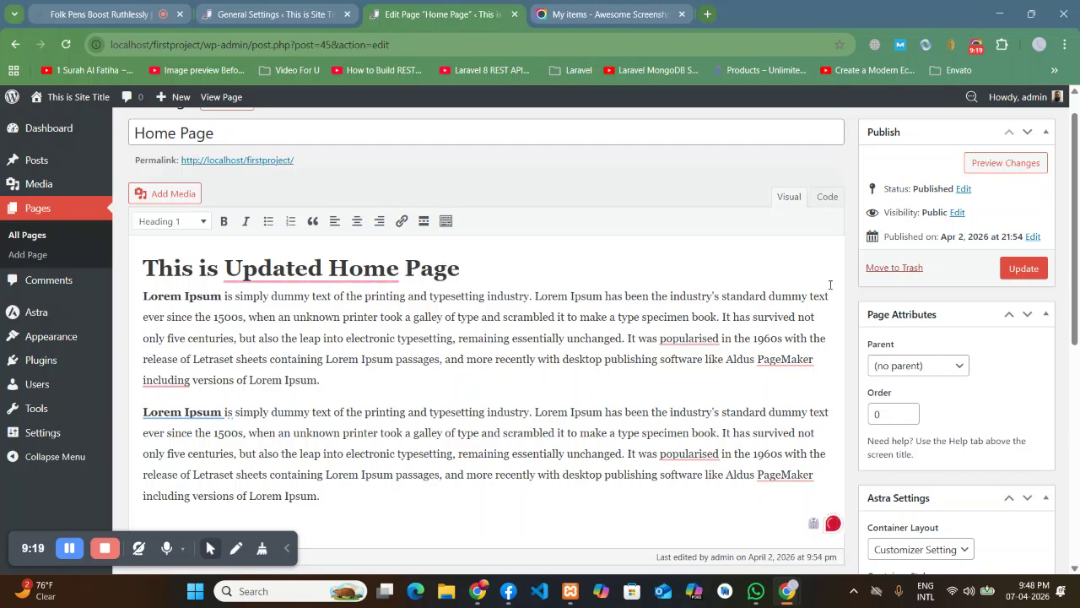
Update the Home Page, open its public view, and highlight the new heading to point out the change.
{"action": "left_click", "coordinate": [1019, 268]}
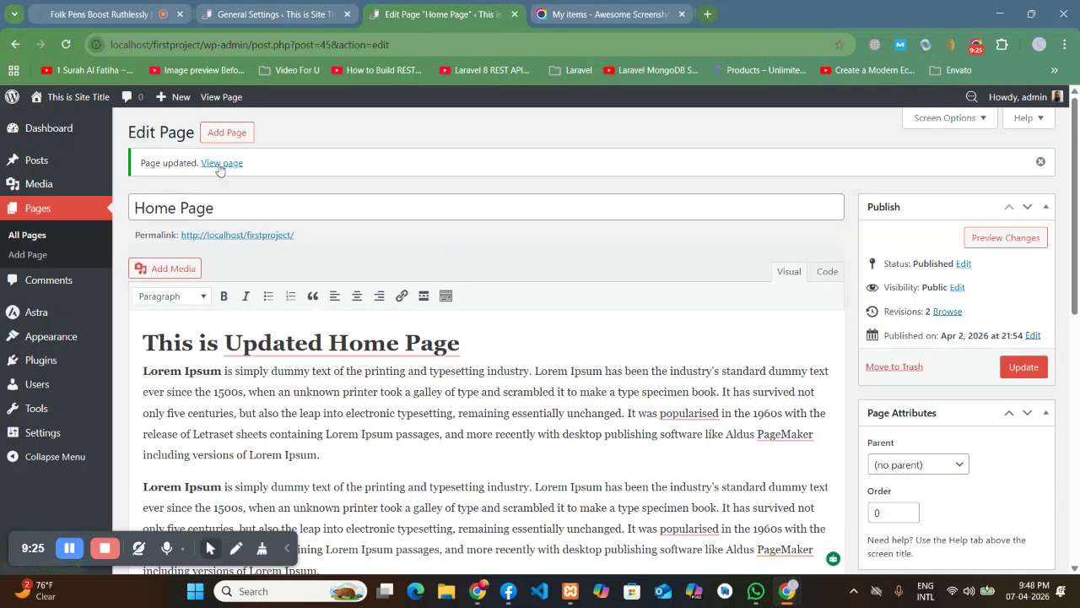
{"action": "left_click", "coordinate": [228, 100]}
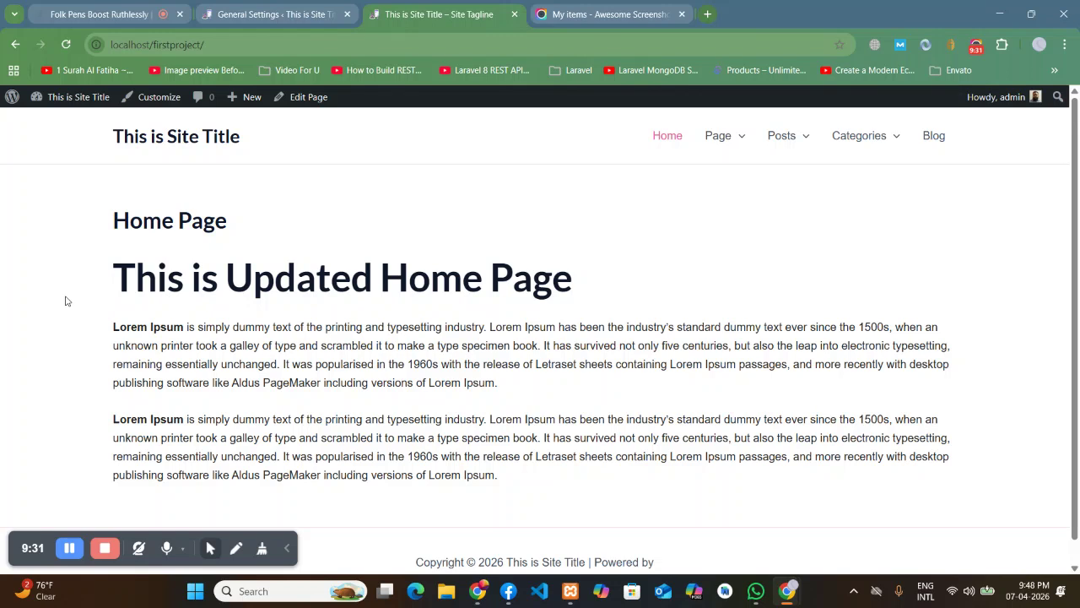
{"action": "left_click_drag", "start_coordinate": [586, 287], "coordinate": [123, 283]}
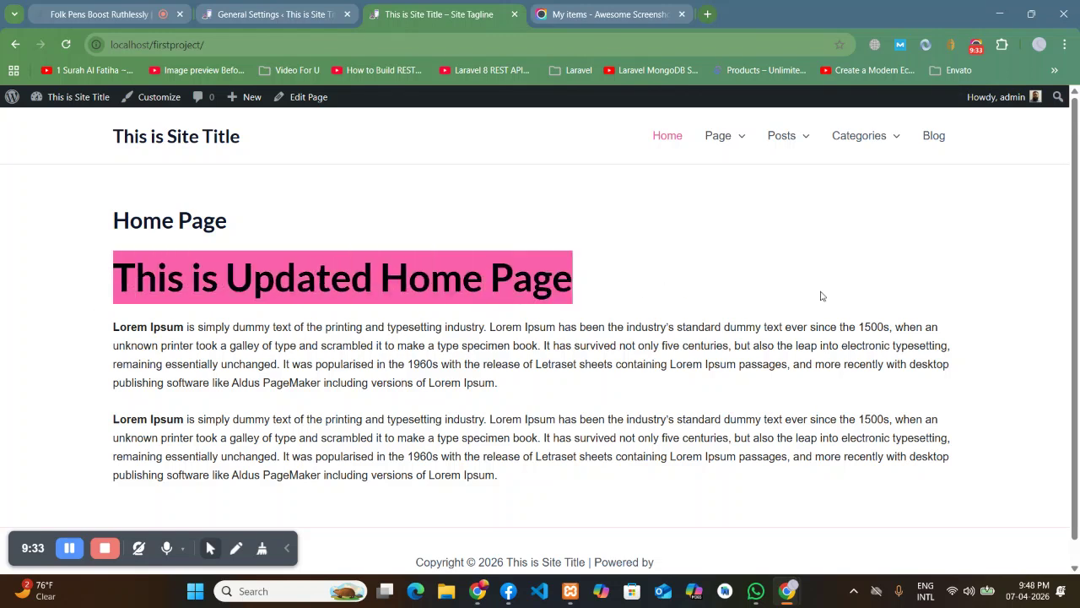
{"action": "left_click", "coordinate": [640, 291]}
{"action": "scroll", "coordinate": [591, 333], "scroll_direction": "down", "scroll_amount": 1}
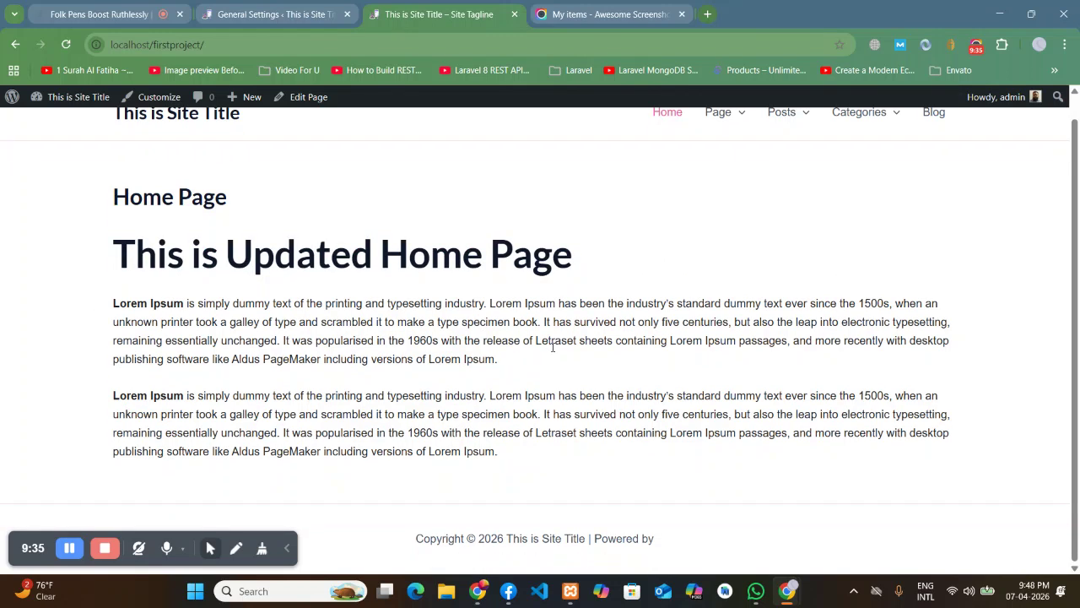
{"action": "scroll", "coordinate": [552, 346], "scroll_direction": "up", "scroll_amount": 1}
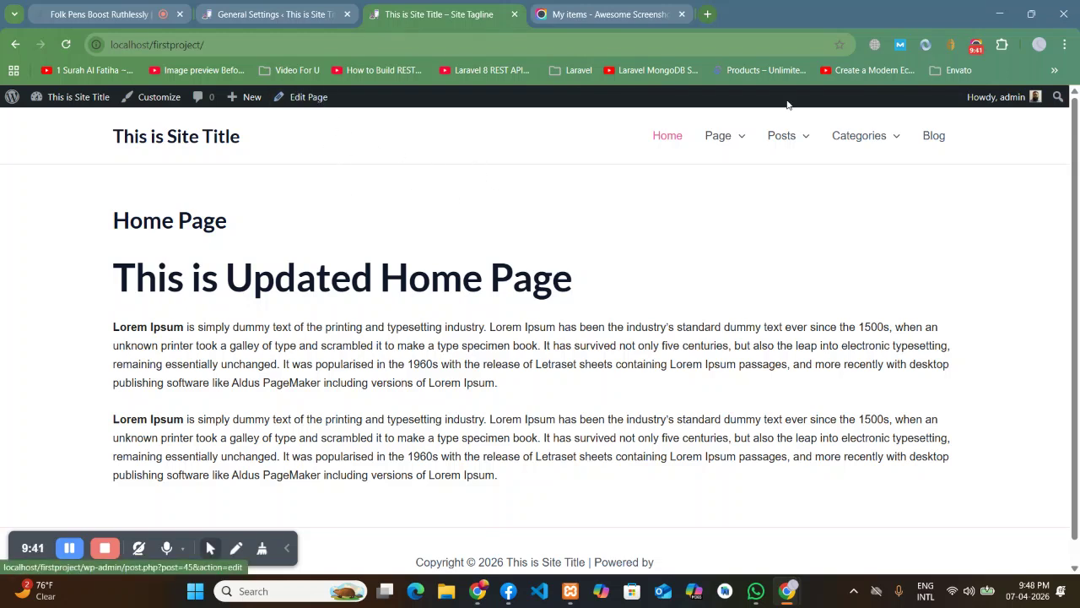
Show the admin bar's account options and expand its search field, leaving the search empty.
{"action": "mouse_move", "coordinate": [1013, 99]}
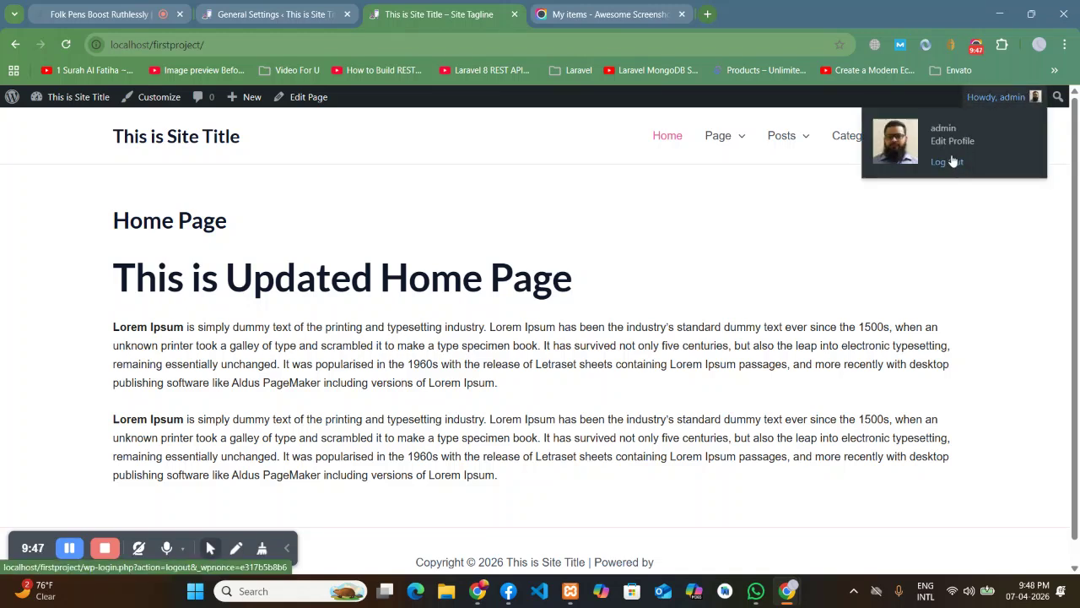
{"action": "left_click", "coordinate": [1059, 98]}
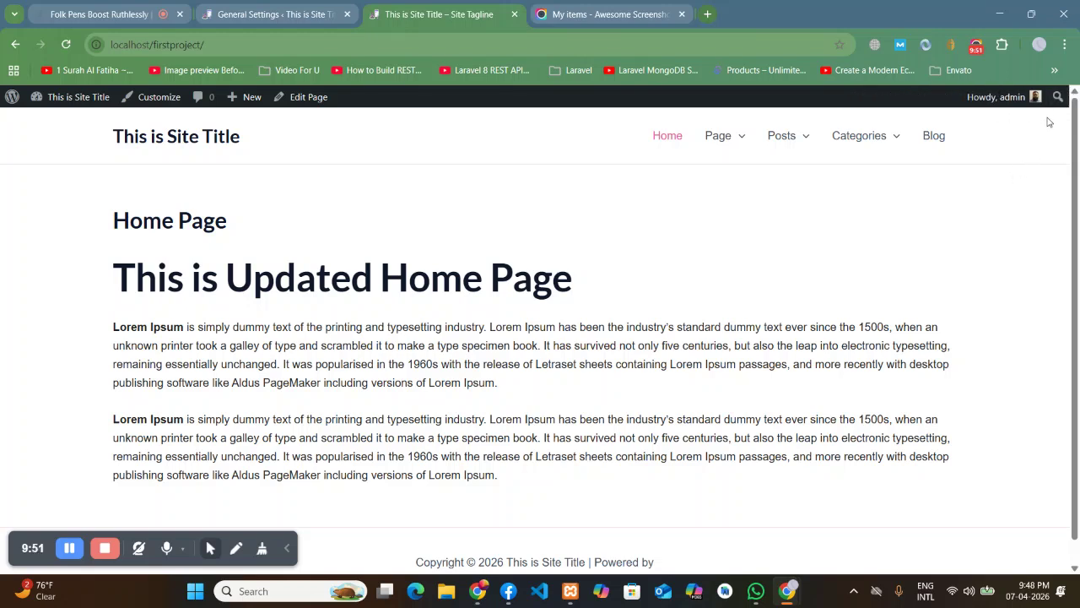
{"action": "left_click", "coordinate": [1055, 96]}
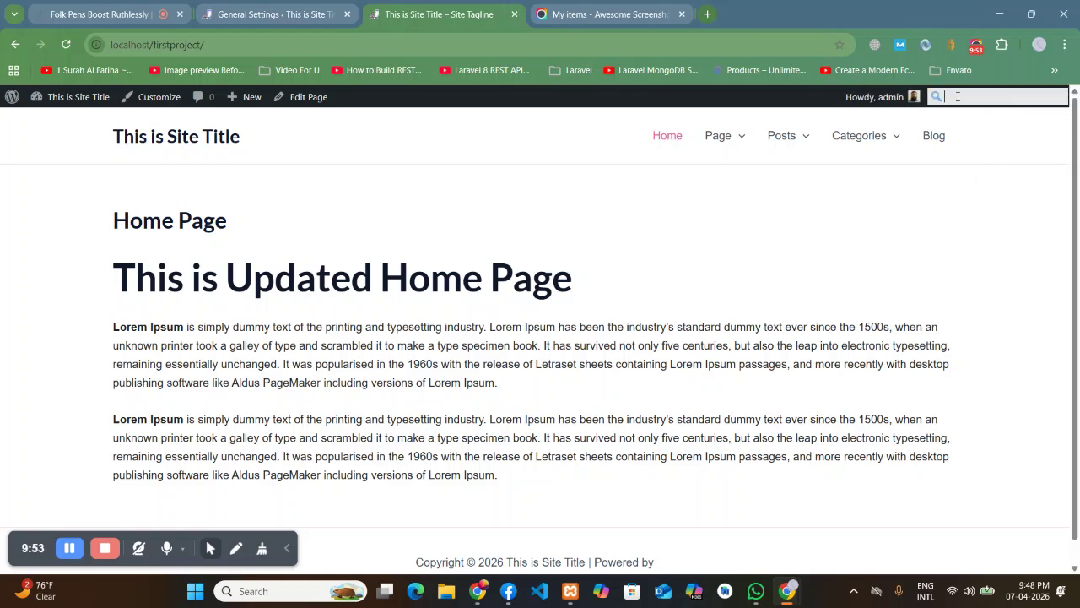
{"action": "left_click", "coordinate": [1003, 220]}
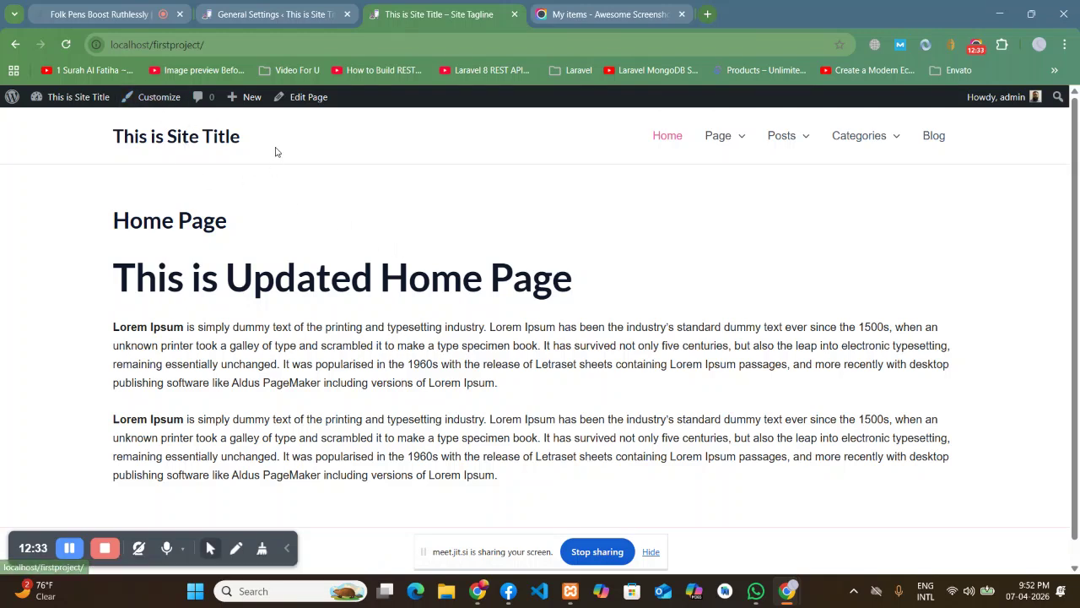
Open the Dashboard home from the General Settings page, and return to the public home page and reload it.
{"action": "left_click", "coordinate": [253, 15]}
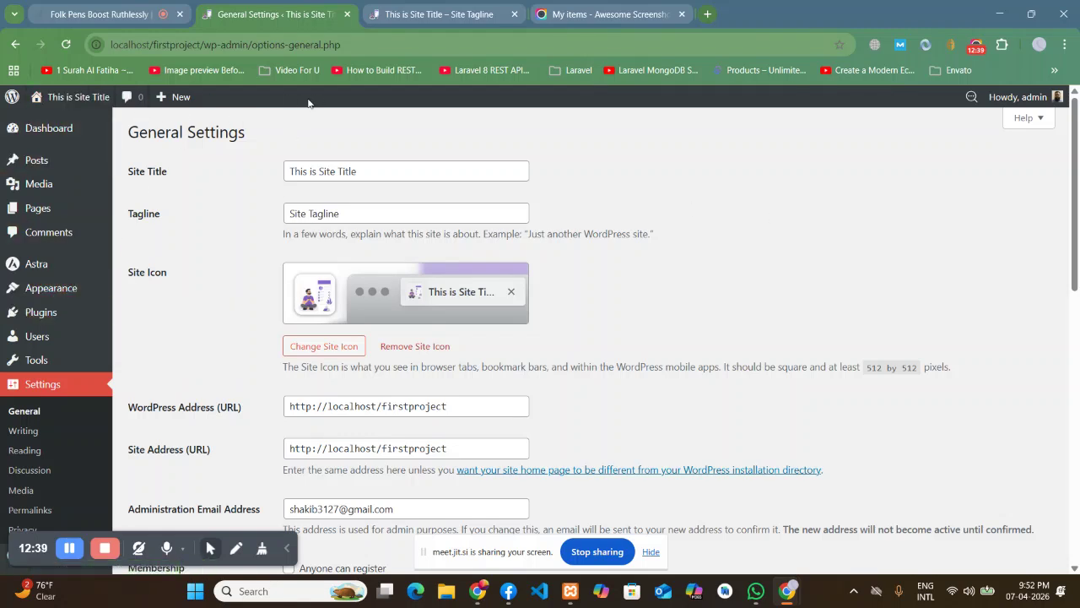
{"action": "mouse_move", "coordinate": [84, 133]}
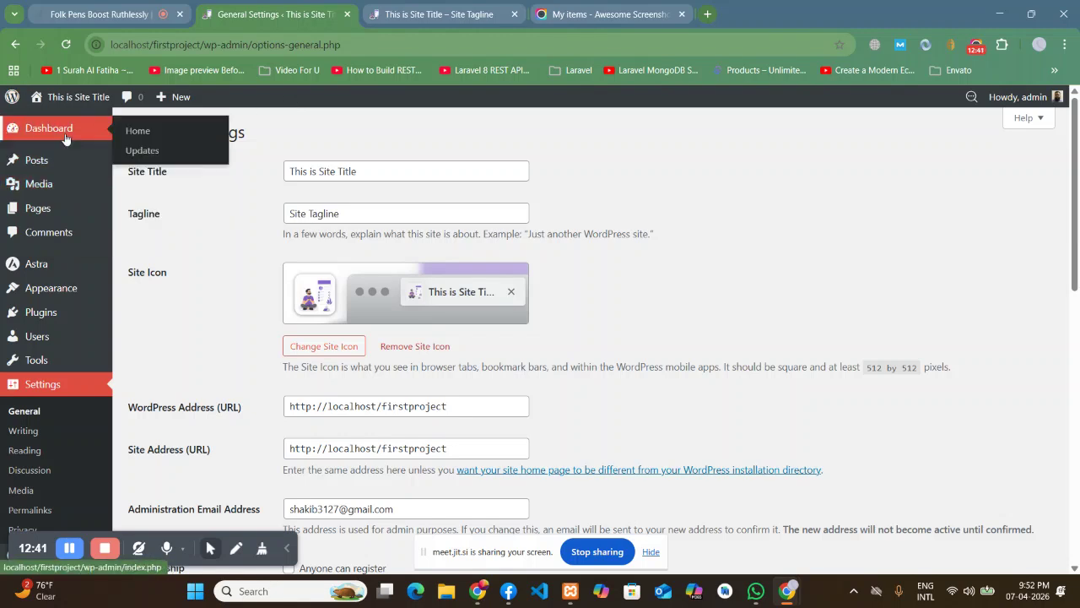
{"action": "left_click", "coordinate": [135, 137]}
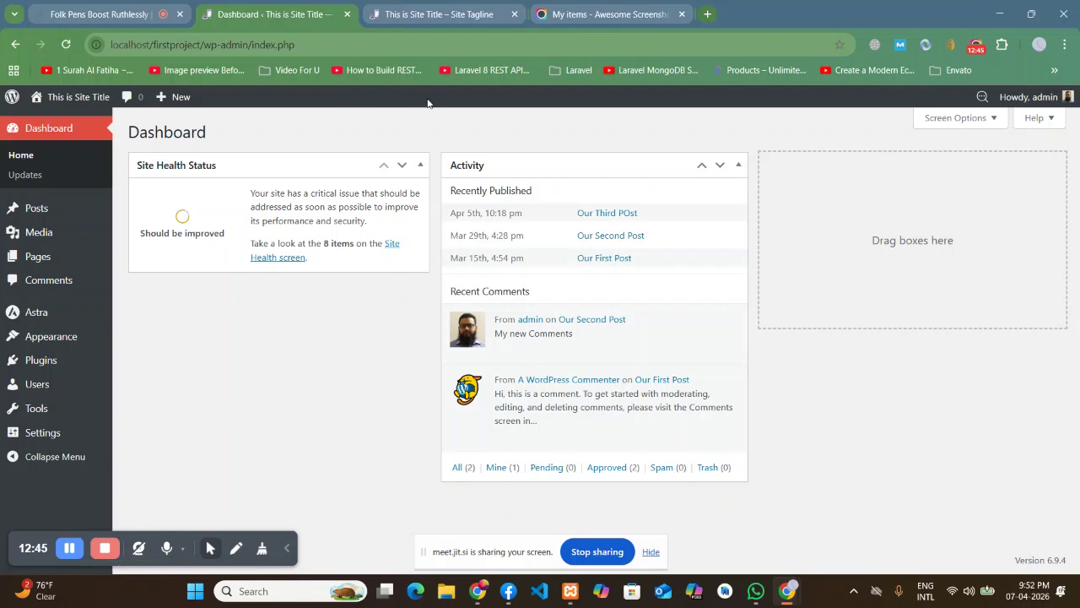
{"action": "left_click", "coordinate": [287, 548]}
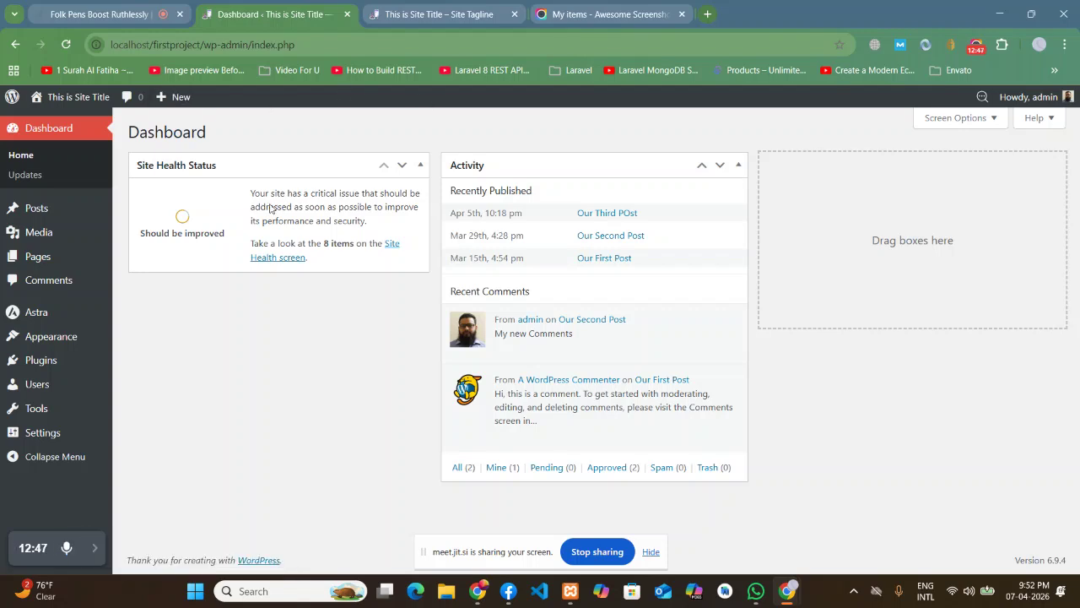
{"action": "left_click", "coordinate": [426, 15]}
{"action": "key", "text": "F5"}
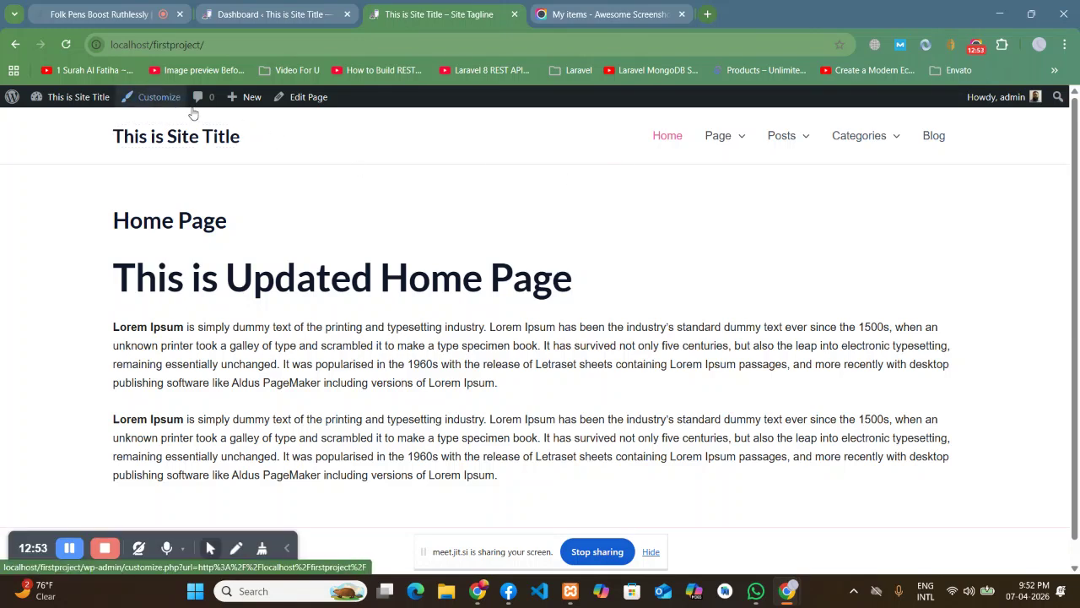
Compare the admin bar and menus in the dashboard with the admin bar on the public home page.
{"action": "left_click", "coordinate": [296, 13]}
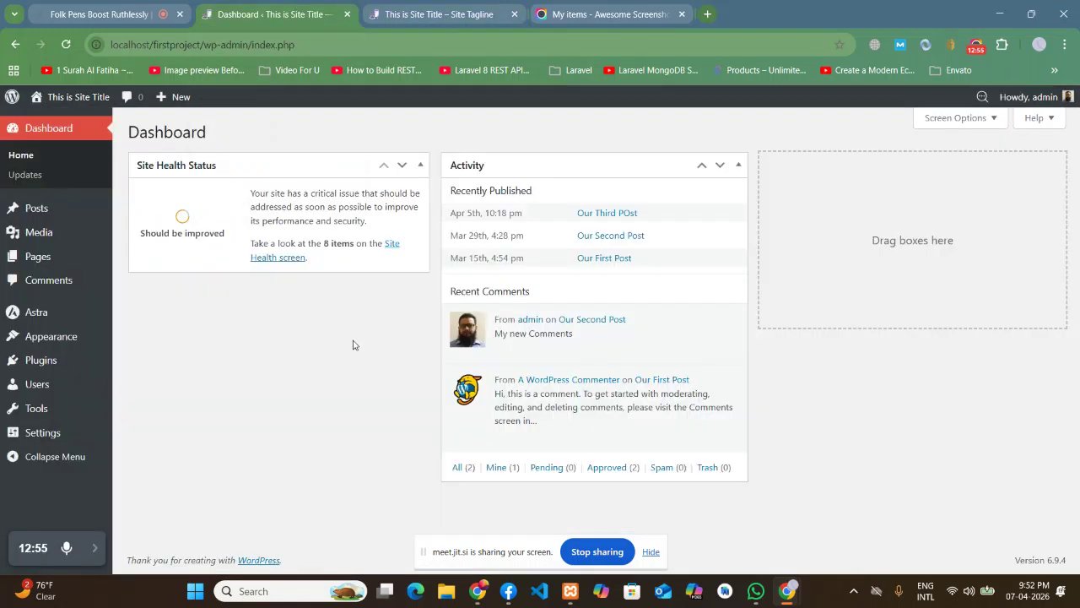
{"action": "mouse_move", "coordinate": [71, 342]}
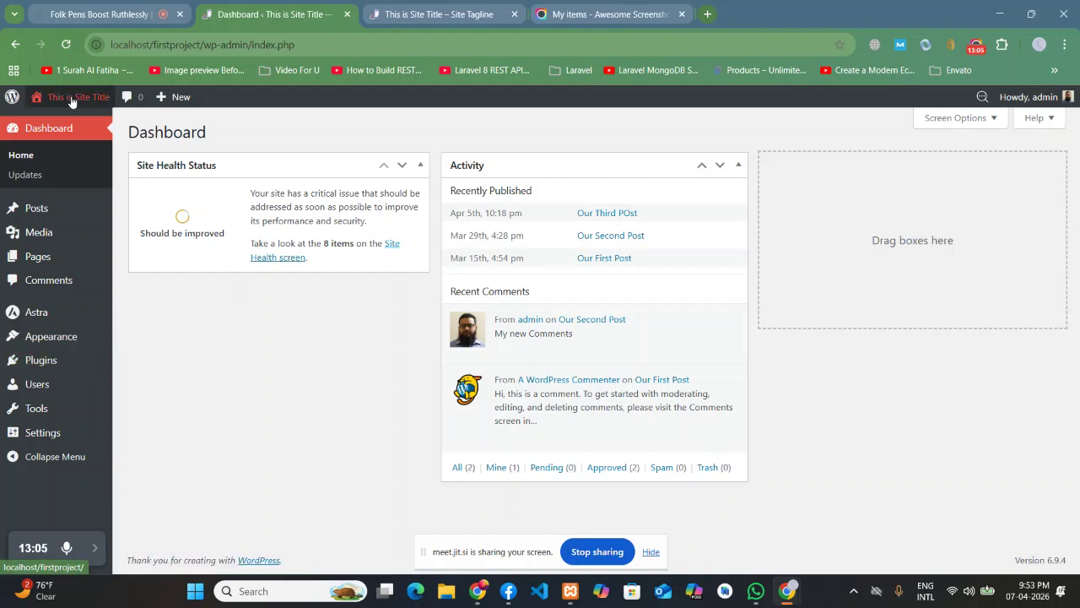
{"action": "left_click", "coordinate": [402, 9]}
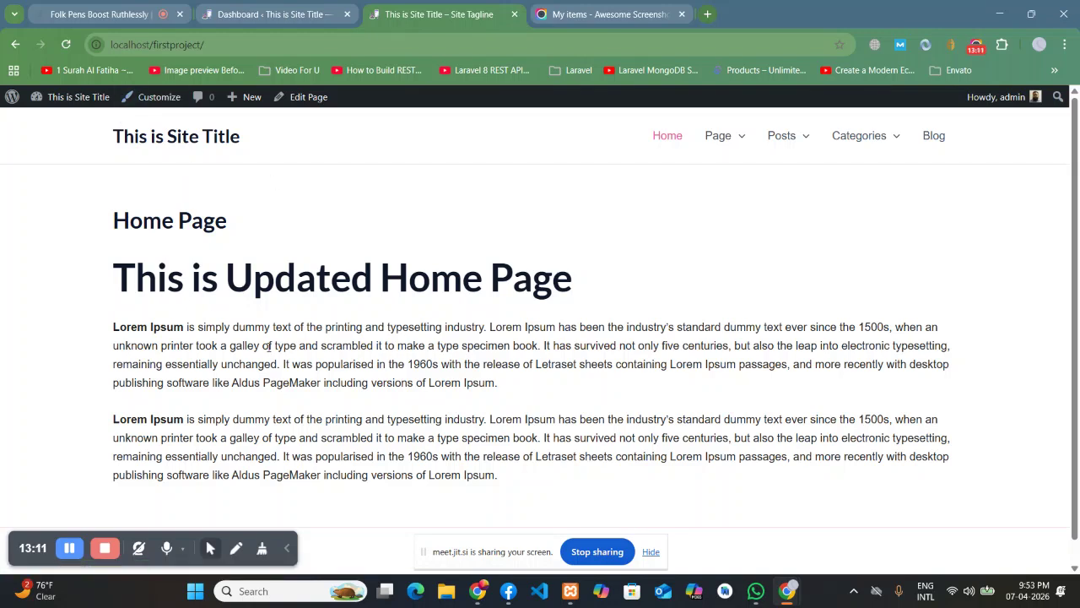
{"action": "left_click", "coordinate": [286, 547]}
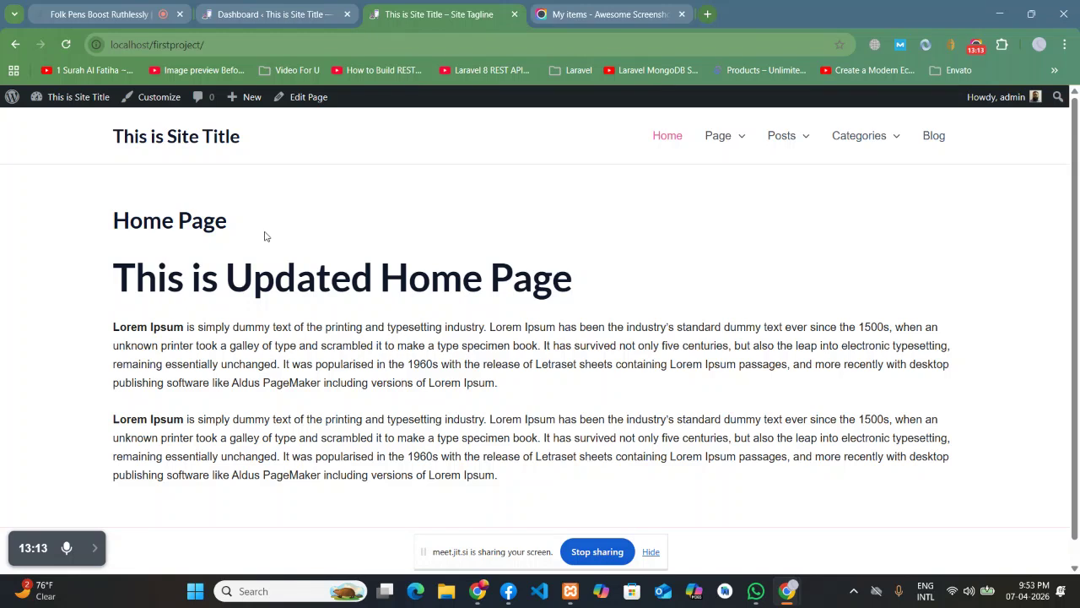
{"action": "key", "text": "ctrl+shift+Tab"}
{"action": "key", "text": "ctrl+Tab"}
Open the Customizer for the home page and look over its theme sections from Global to Additional CSS.
{"action": "left_click", "coordinate": [160, 99]}
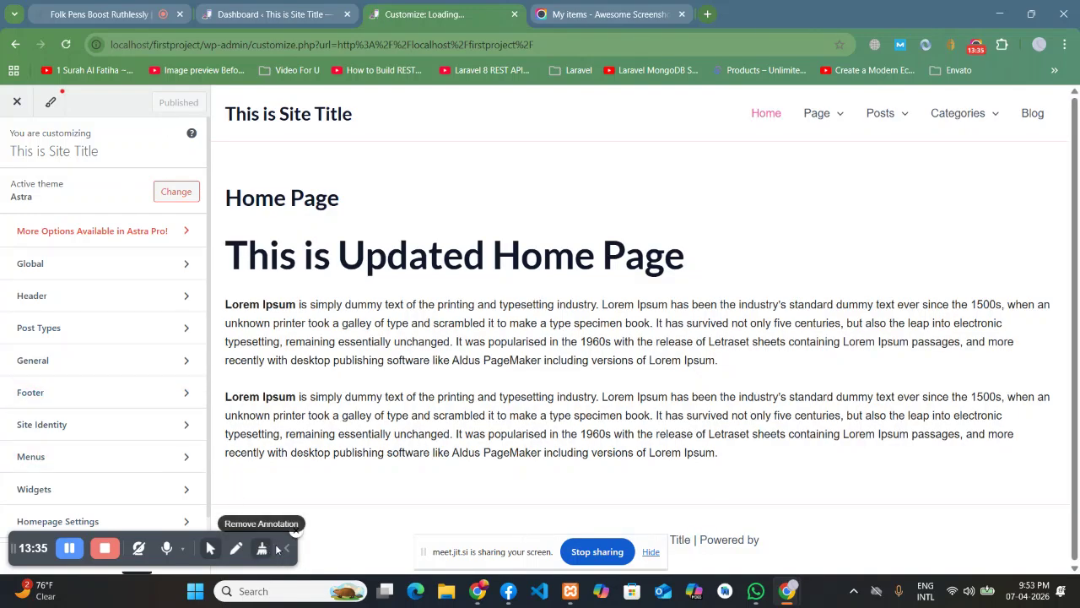
{"action": "scroll", "coordinate": [52, 215], "scroll_direction": "down", "scroll_amount": 1}
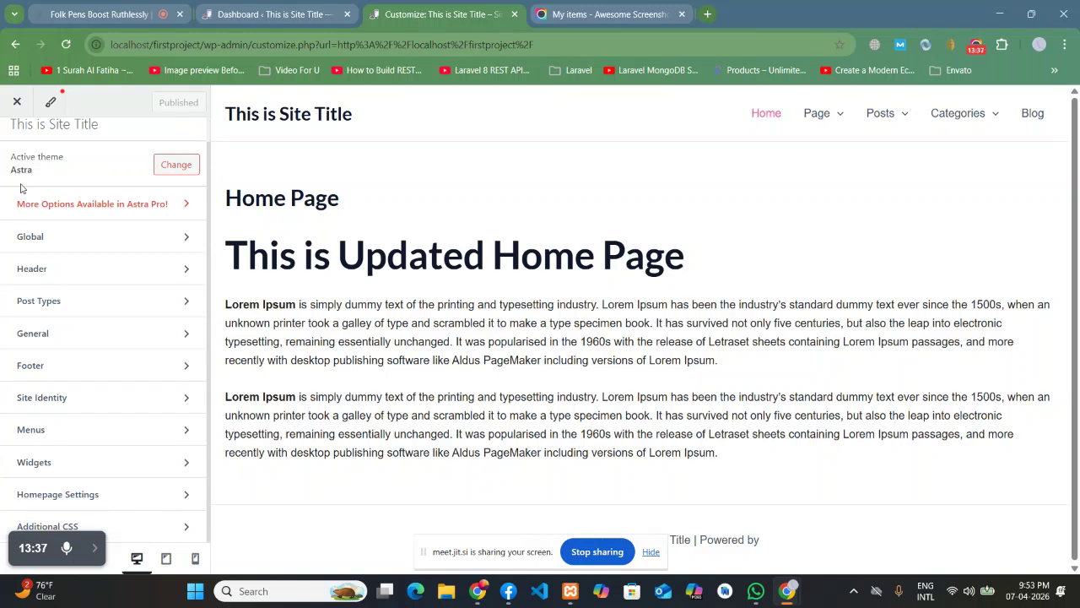
{"action": "left_click_drag", "start_coordinate": [18, 548], "coordinate": [1001, 548]}
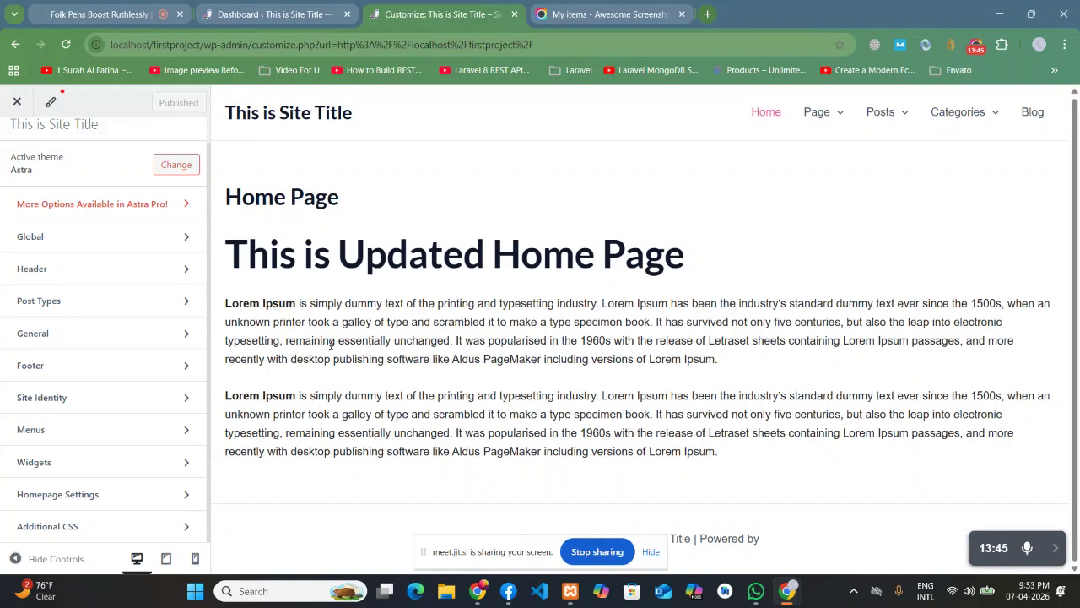
{"action": "scroll", "coordinate": [65, 331], "scroll_direction": "up", "scroll_amount": 1}
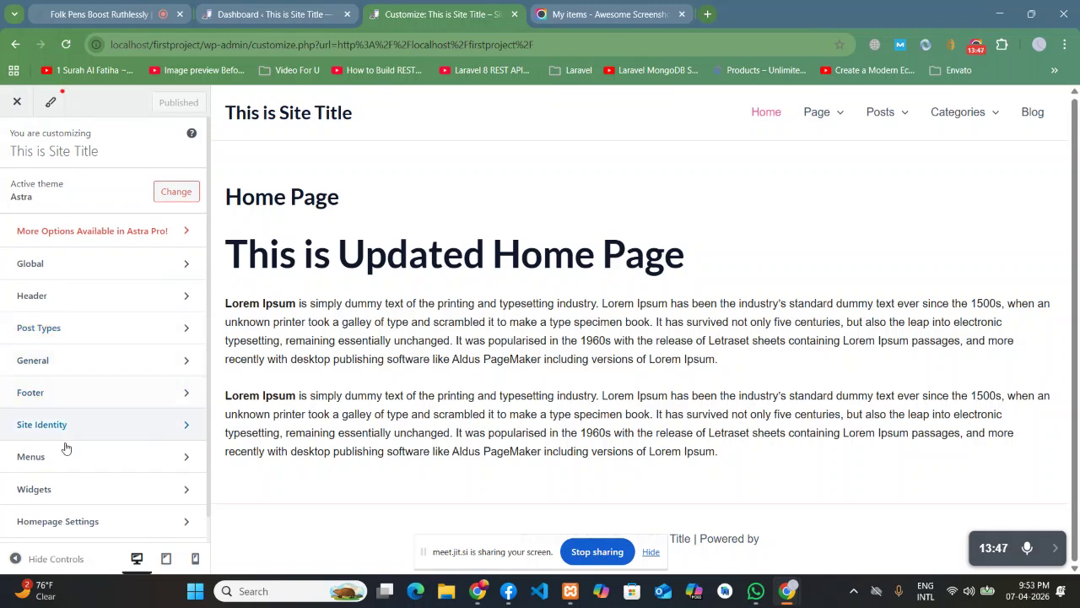
{"action": "scroll", "coordinate": [99, 453], "scroll_direction": "down", "scroll_amount": 1}
{"action": "scroll", "coordinate": [99, 452], "scroll_direction": "up", "scroll_amount": 1}
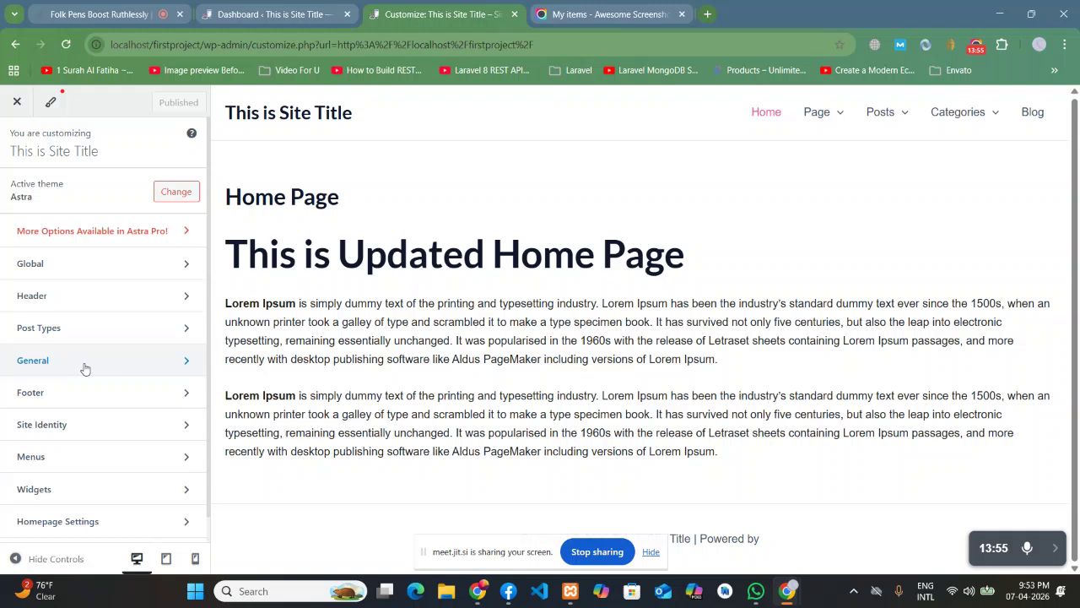
{"action": "scroll", "coordinate": [84, 368], "scroll_direction": "down", "scroll_amount": 1}
{"action": "scroll", "coordinate": [84, 369], "scroll_direction": "up", "scroll_amount": 1}
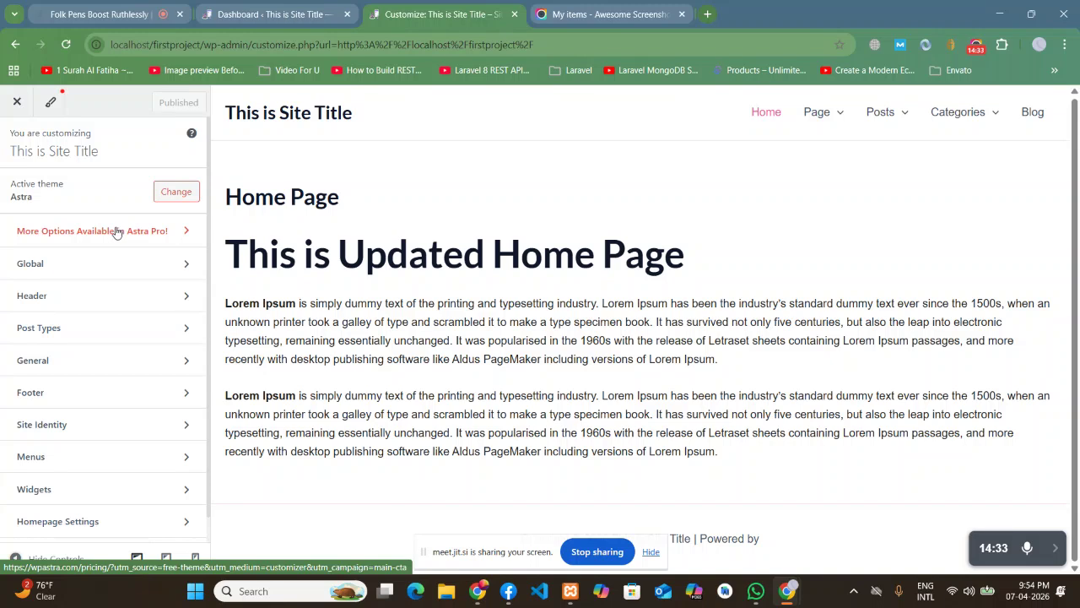
{"action": "scroll", "coordinate": [54, 242], "scroll_direction": "down", "scroll_amount": 1}
Open the Typography settings under Global and look over the font presets, base fonts and heading fonts.
{"action": "left_click", "coordinate": [162, 239]}
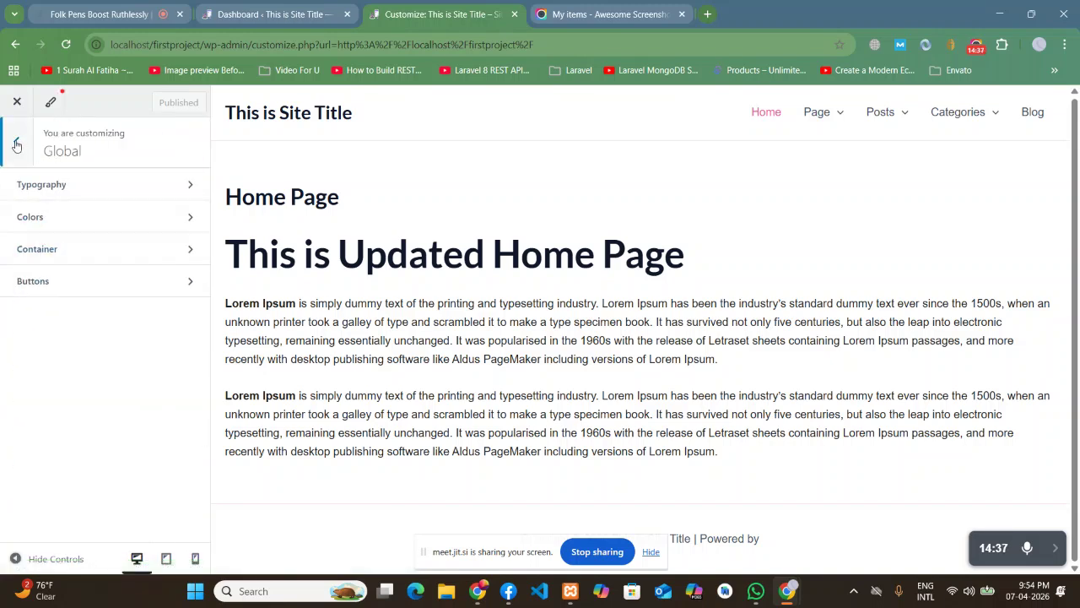
{"action": "left_click", "coordinate": [16, 145]}
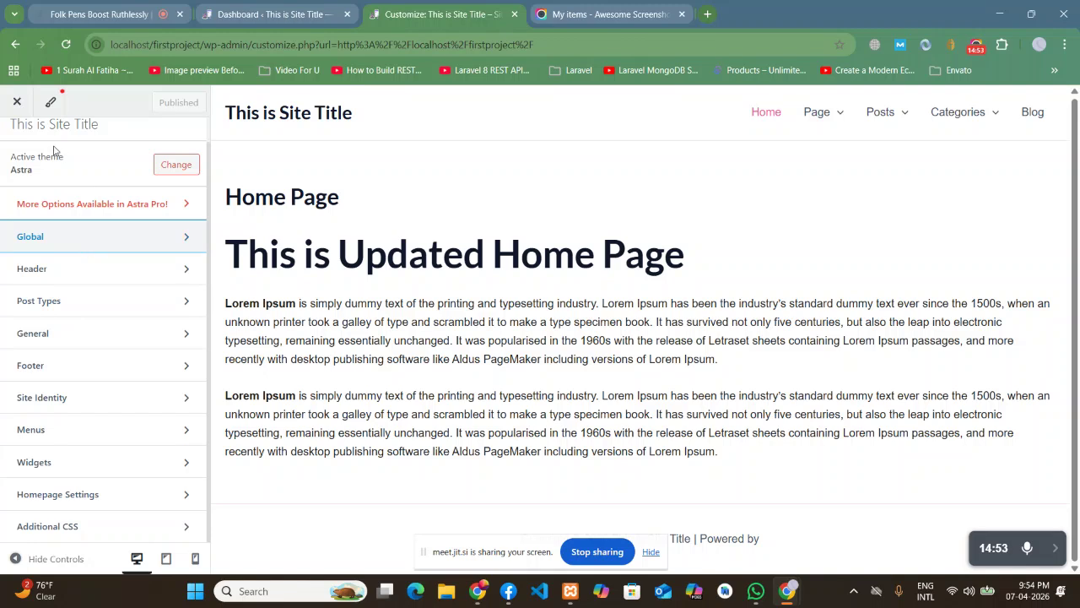
{"action": "left_click", "coordinate": [58, 238]}
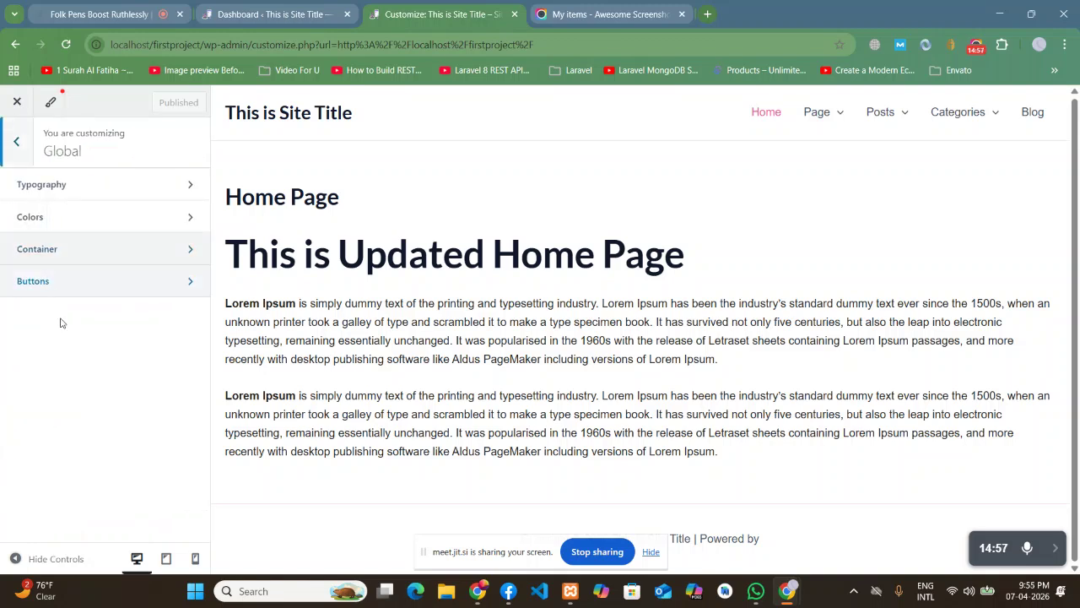
{"action": "left_click", "coordinate": [88, 182]}
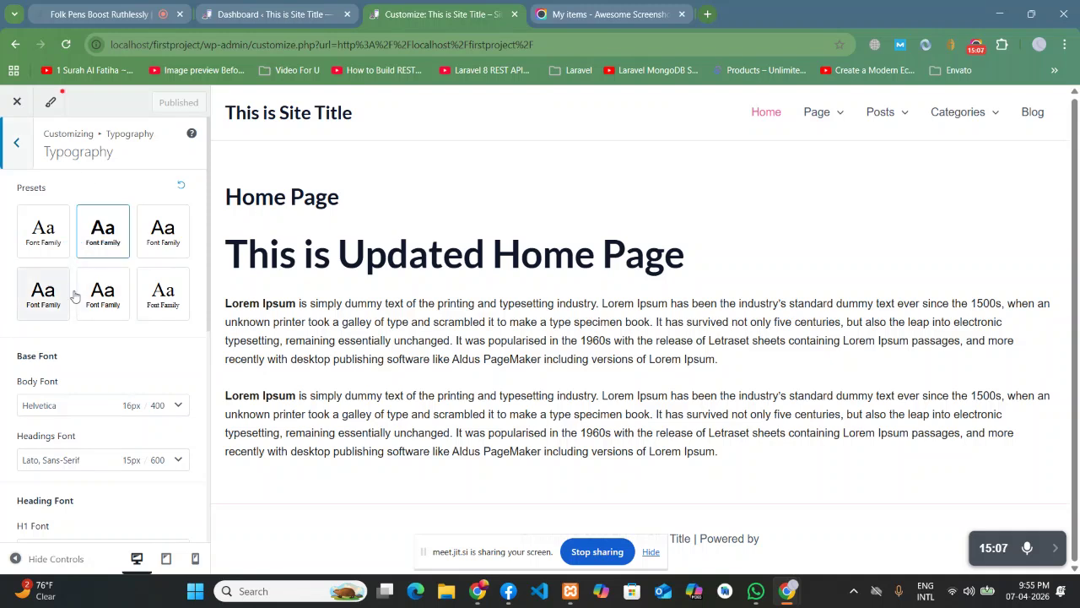
{"action": "scroll", "coordinate": [96, 322], "scroll_direction": "down", "scroll_amount": 4}
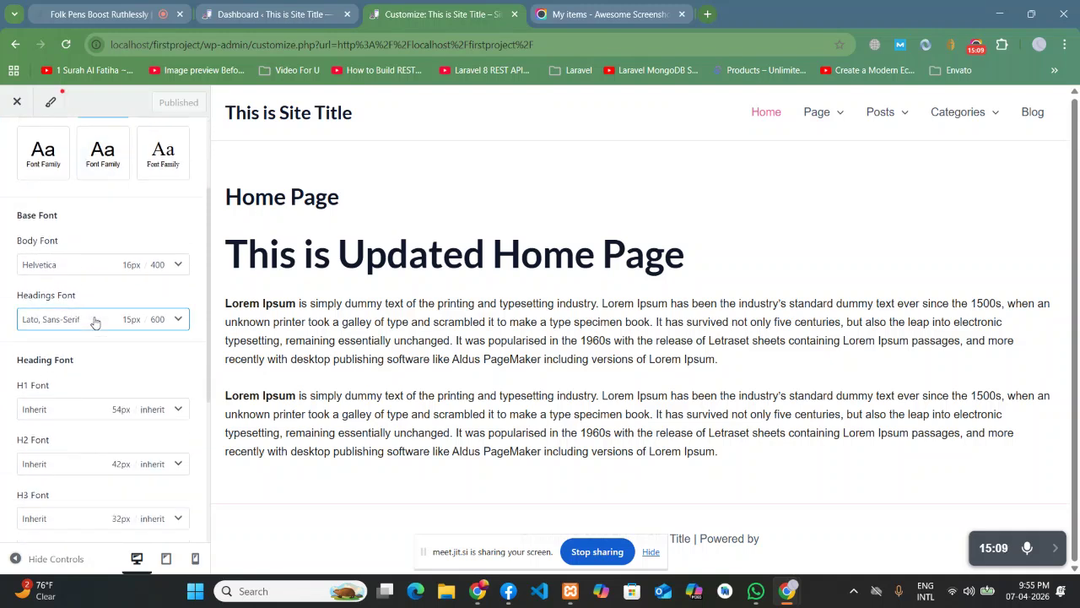
{"action": "scroll", "coordinate": [74, 358], "scroll_direction": "up", "scroll_amount": 5}
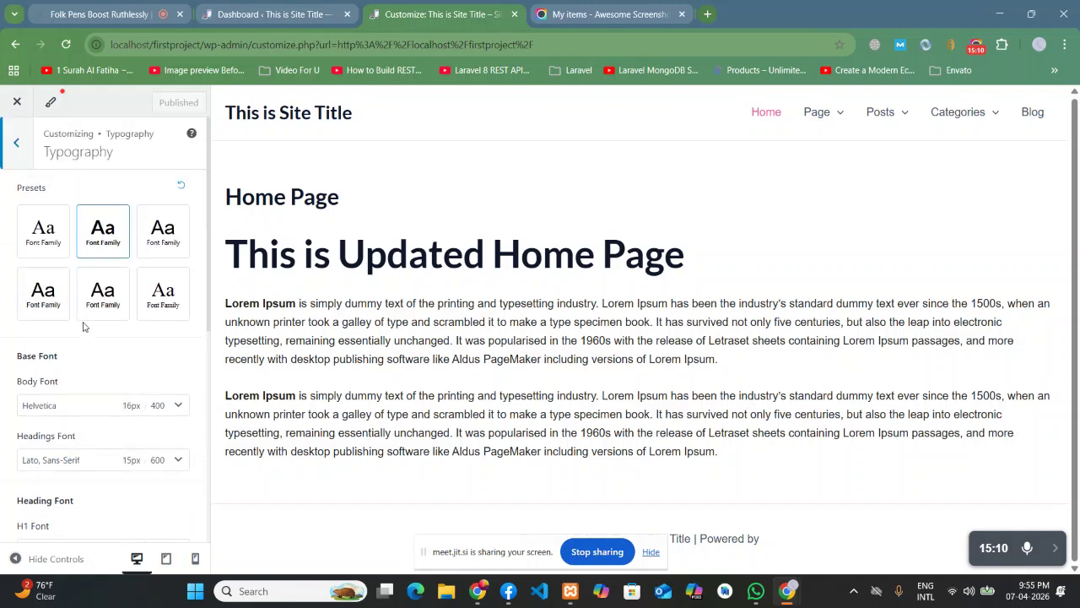
Leave the Typography and Global settings and return to the main list of Customizer sections.
{"action": "left_click", "coordinate": [16, 145]}
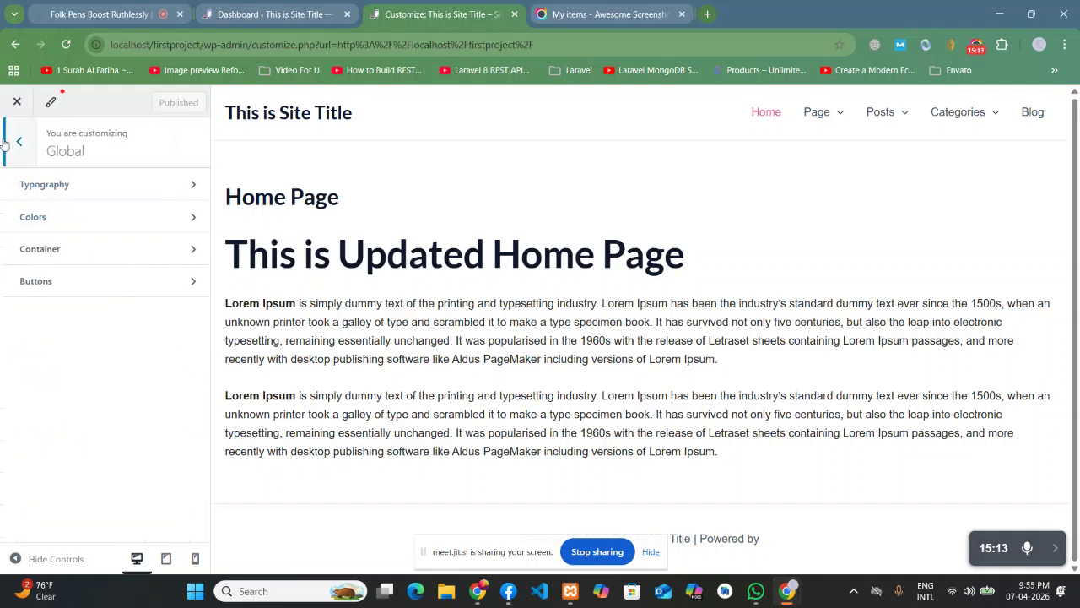
{"action": "left_click", "coordinate": [19, 152]}
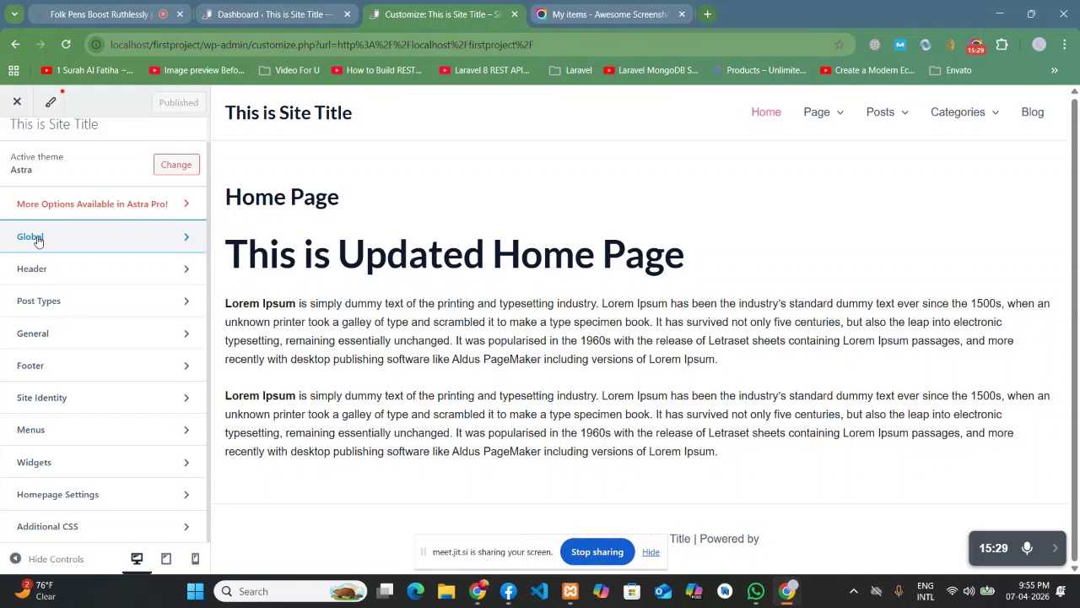
{"action": "left_click", "coordinate": [118, 4]}
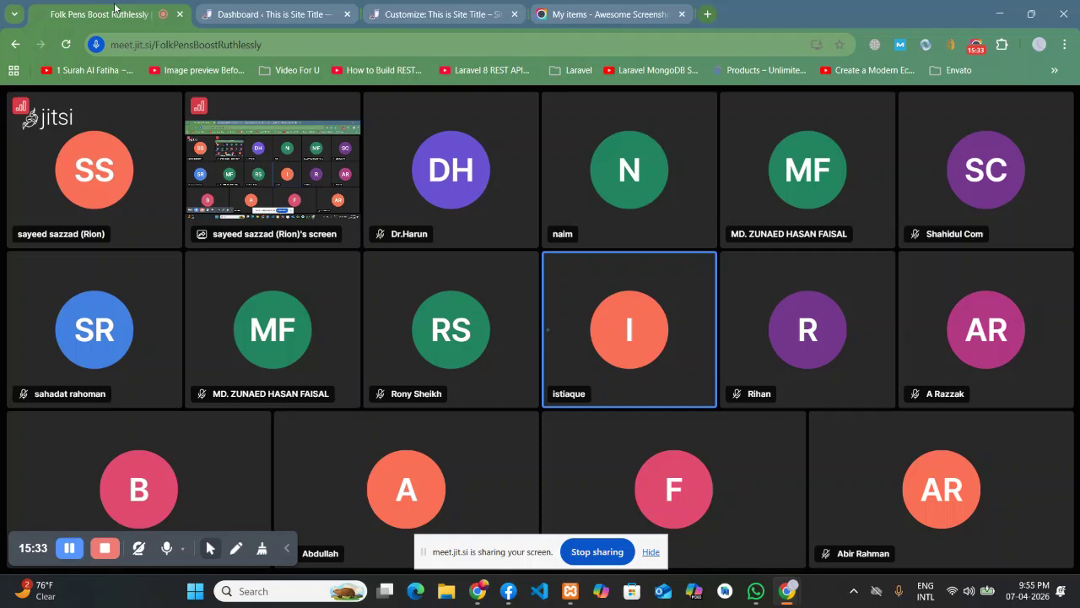
{"action": "left_click", "coordinate": [71, 552]}
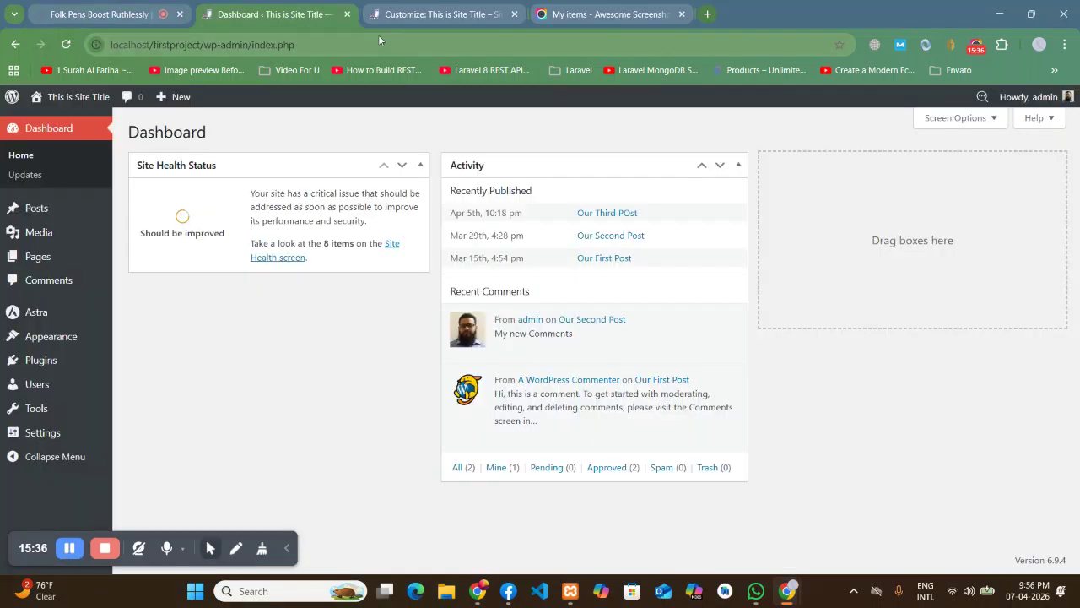
{"action": "left_click", "coordinate": [396, 14]}
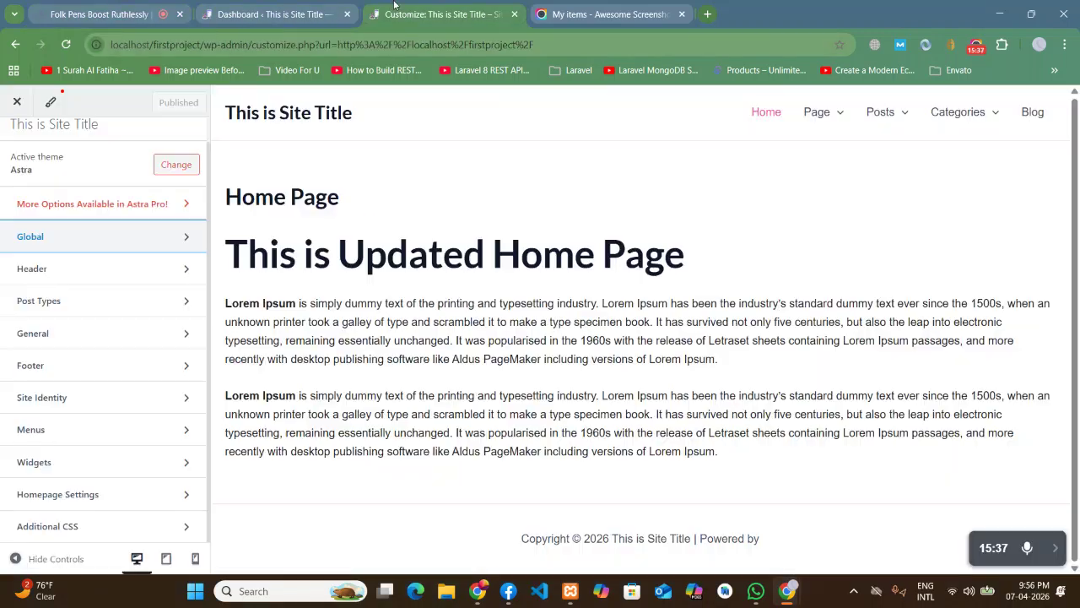
Reopen the Global settings and highlight the headings and paragraphs in the preview that the typography options apply to.
{"action": "left_click", "coordinate": [186, 243]}
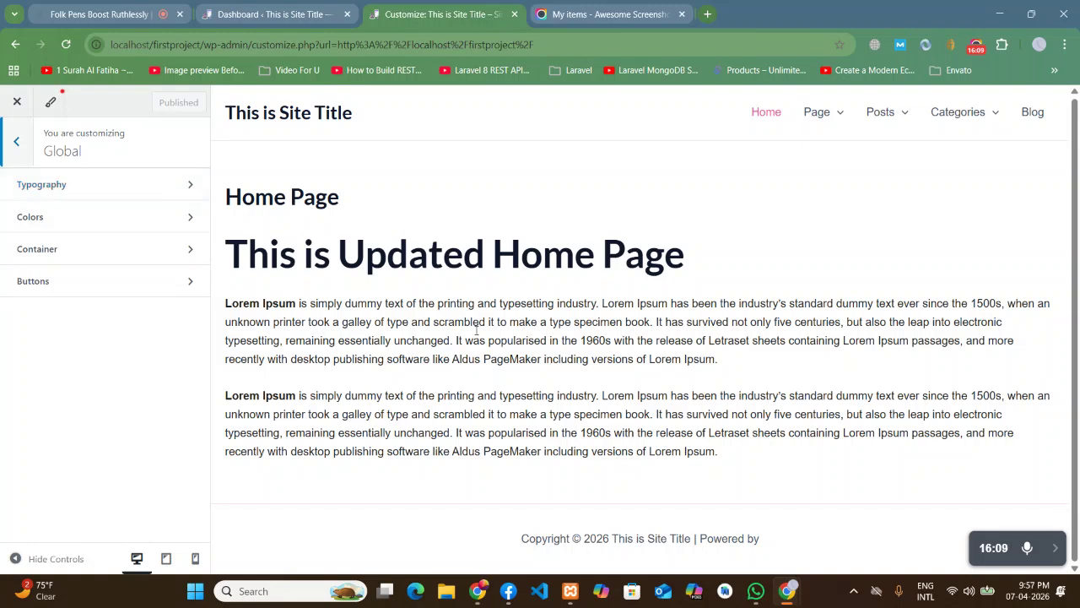
{"action": "left_click_drag", "start_coordinate": [727, 363], "coordinate": [228, 196]}
{"action": "left_click", "coordinate": [402, 208]}
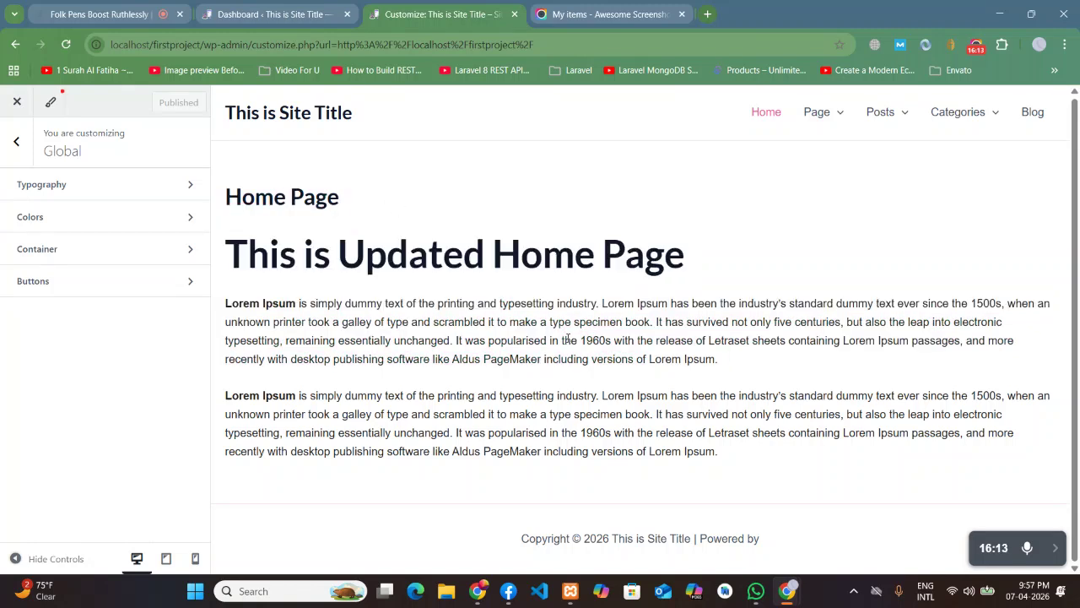
{"action": "left_click_drag", "start_coordinate": [699, 261], "coordinate": [225, 197]}
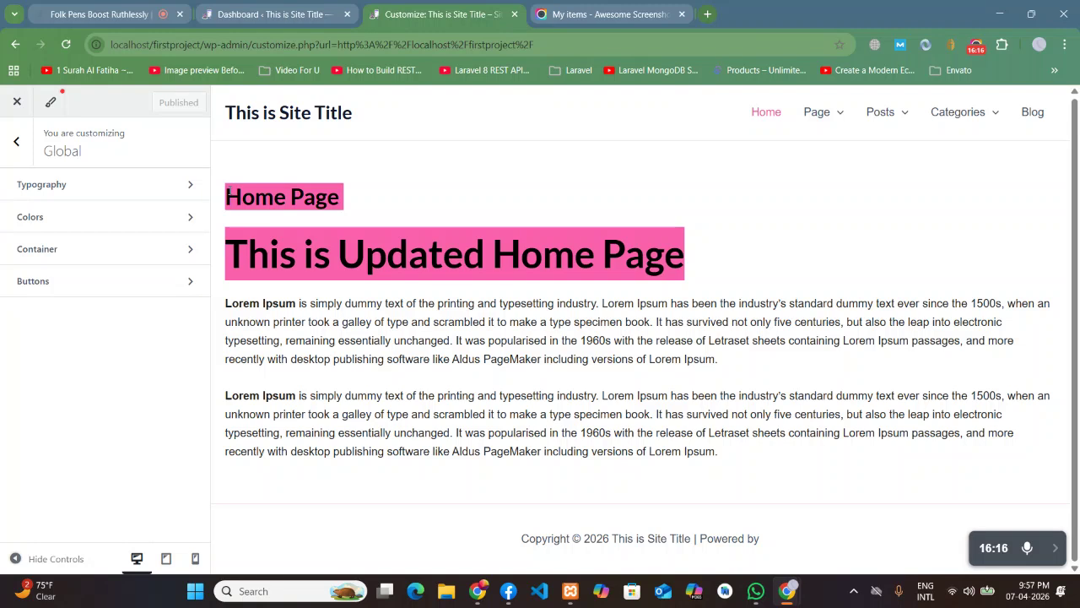
{"action": "left_click", "coordinate": [659, 284]}
{"action": "left_click_drag", "start_coordinate": [723, 454], "coordinate": [144, 198]}
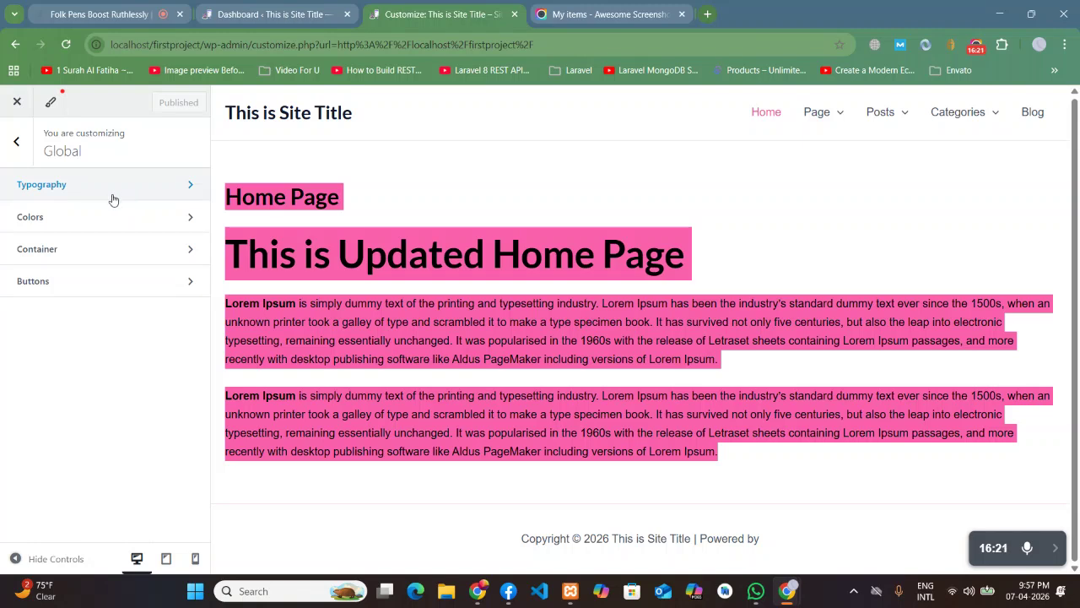
{"action": "left_click", "coordinate": [493, 228]}
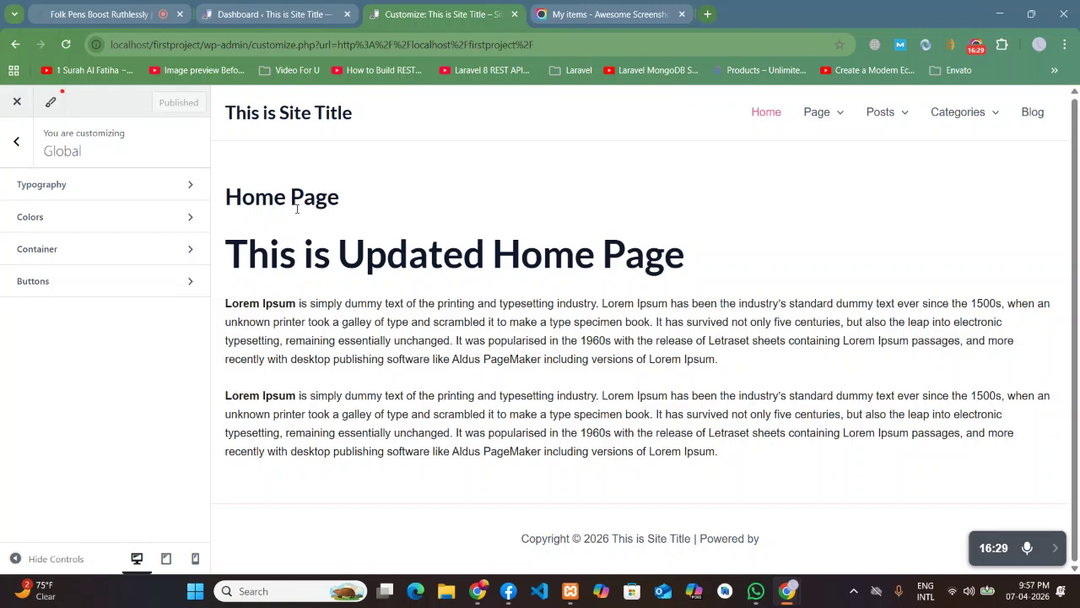
Look over the Colors settings under Global, return to Global, and highlight the two headings in the page preview.
{"action": "left_click", "coordinate": [174, 211]}
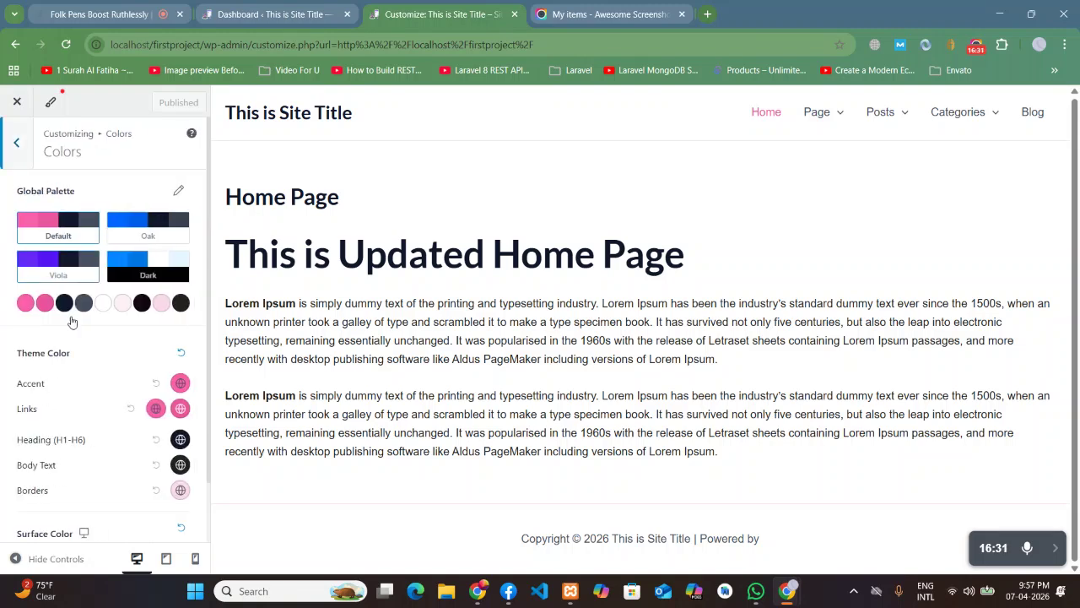
{"action": "left_click", "coordinate": [17, 144]}
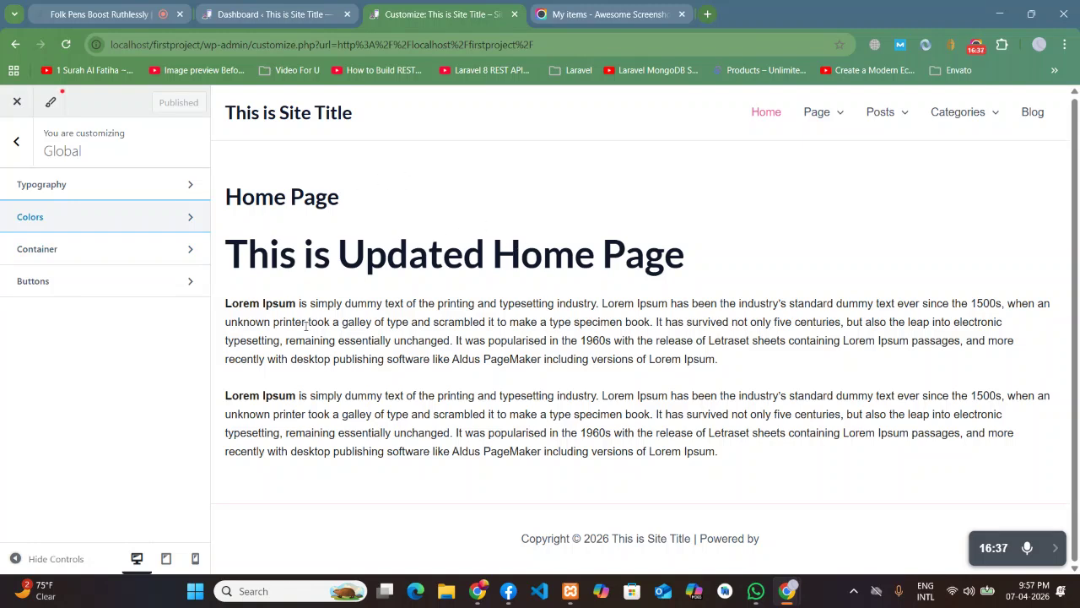
{"action": "left_click_drag", "start_coordinate": [686, 255], "coordinate": [222, 254]}
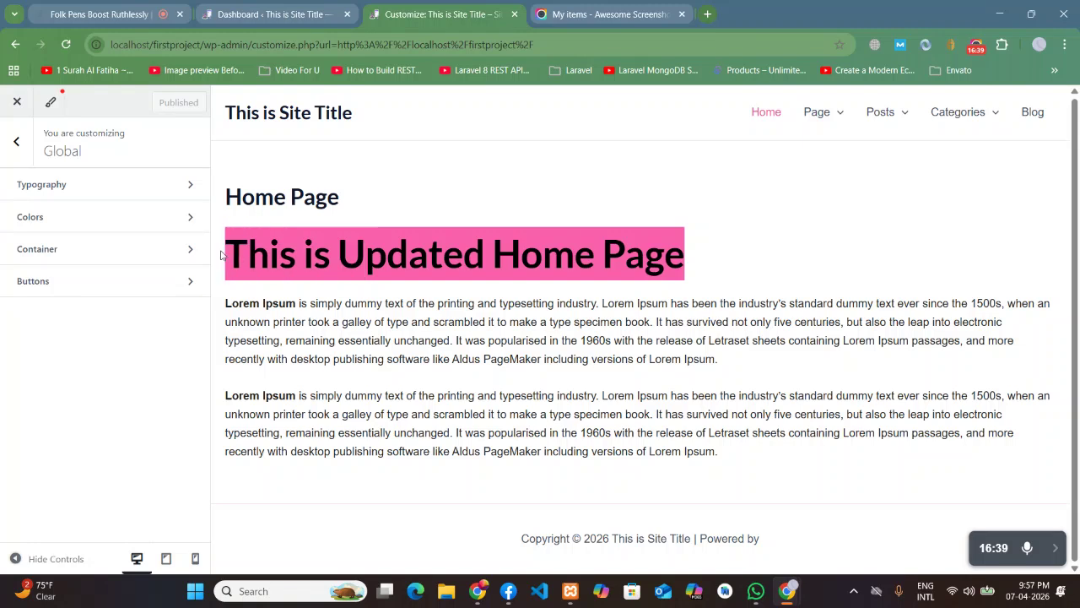
{"action": "left_click_drag", "start_coordinate": [372, 208], "coordinate": [243, 197]}
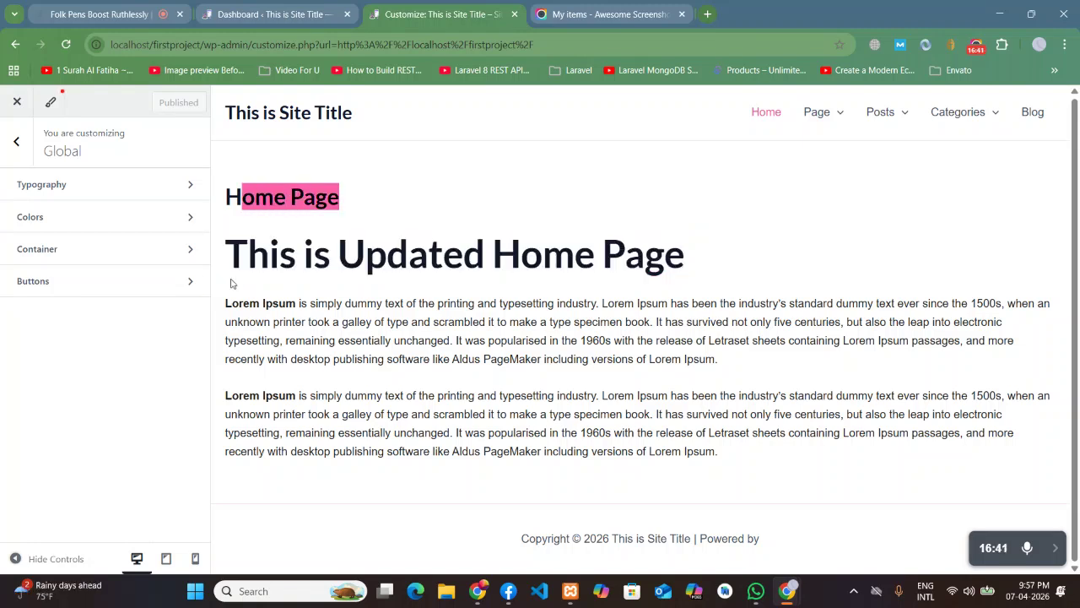
{"action": "left_click", "coordinate": [446, 234]}
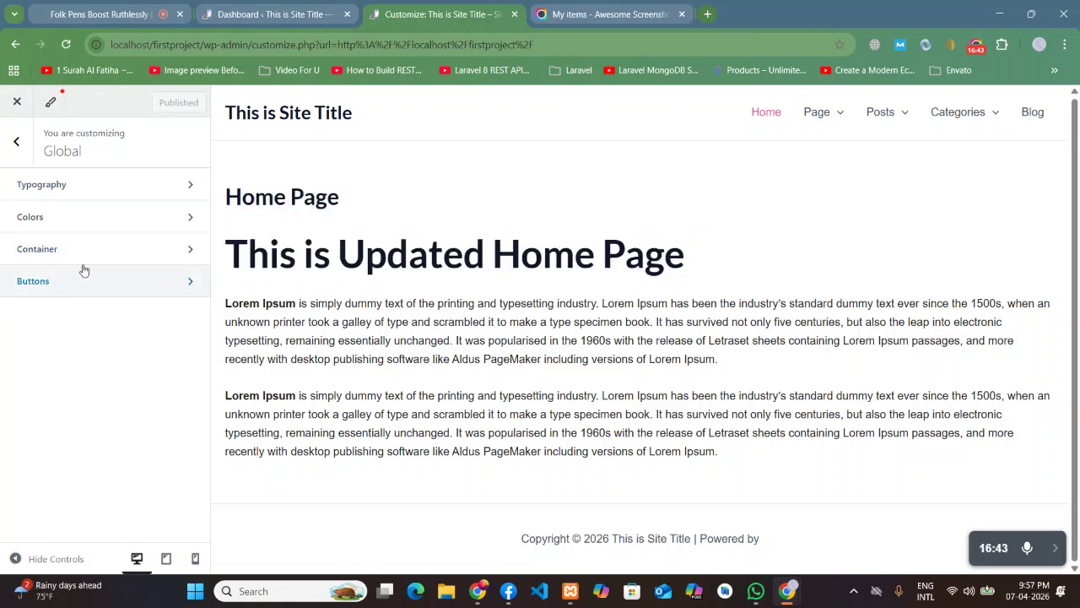
Open the Container settings under Global, and open the public home page in a separate tab to examine its content width.
{"action": "left_click", "coordinate": [161, 250]}
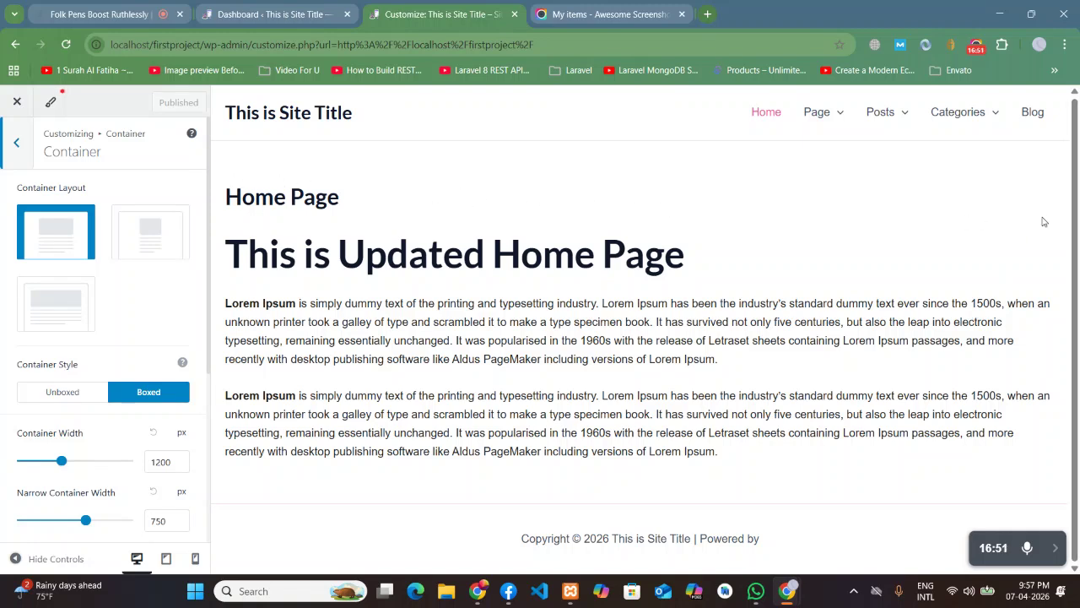
{"action": "left_click", "coordinate": [325, 14]}
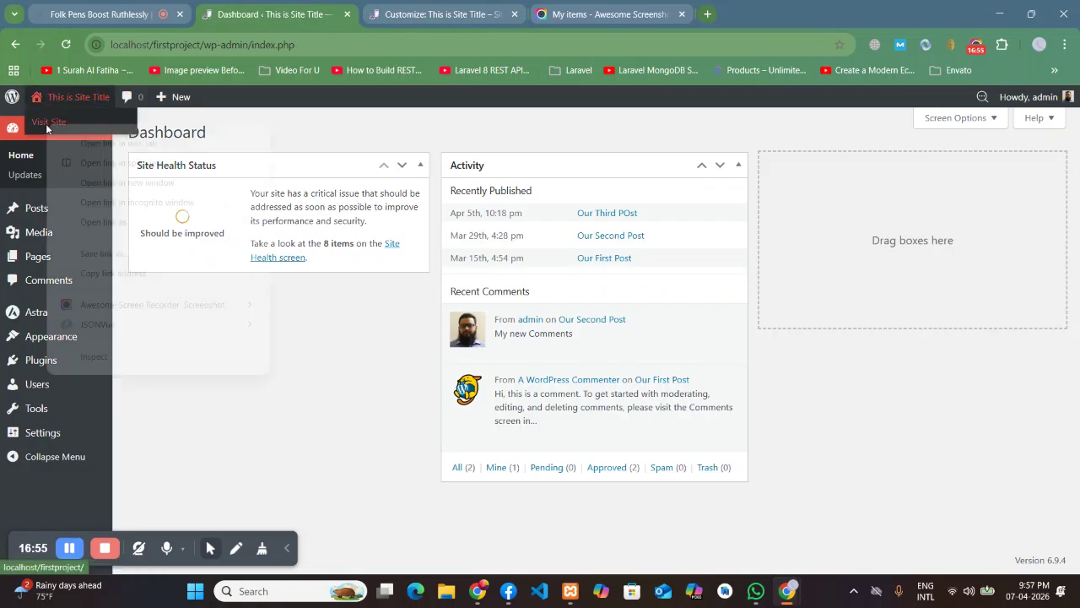
{"action": "left_click", "coordinate": [48, 121]}
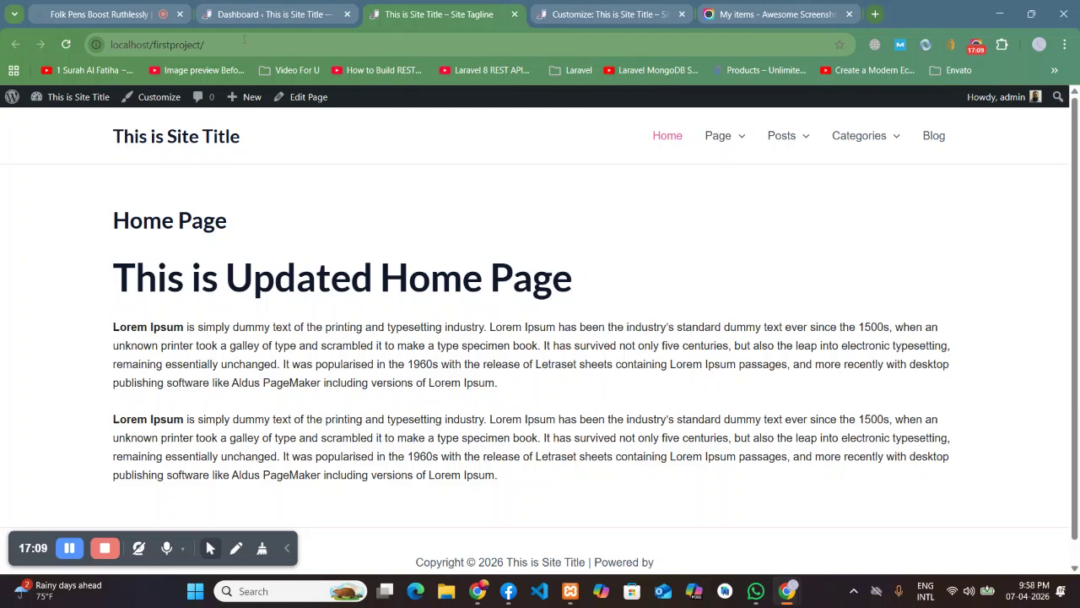
{"action": "left_click", "coordinate": [241, 14]}
{"action": "left_click", "coordinate": [605, 7]}
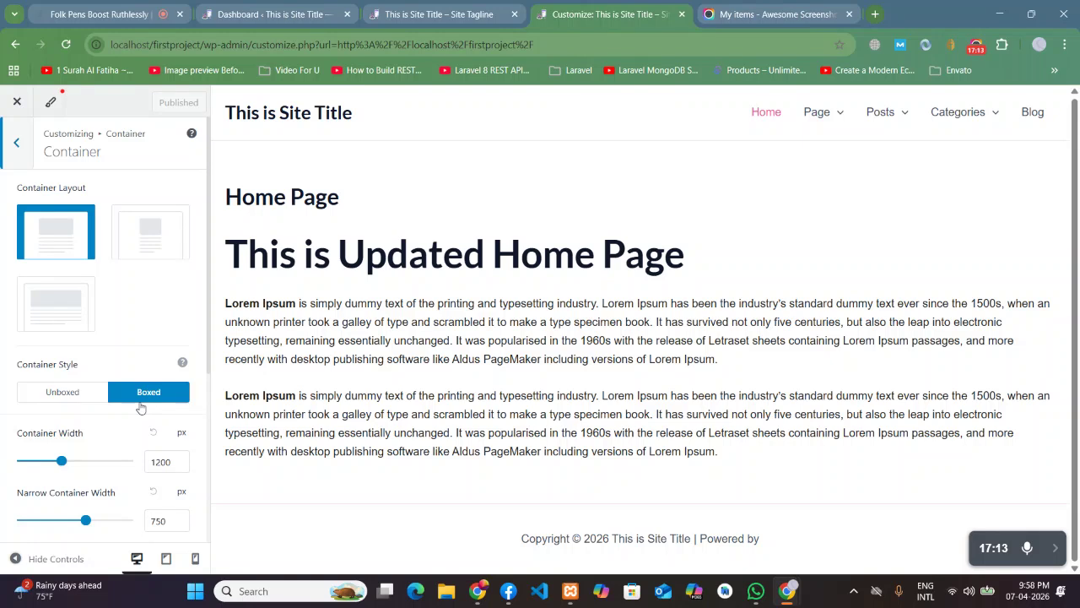
Set the container style to Unboxed, publish the change, and reload the public home page to check it.
{"action": "left_click", "coordinate": [63, 392]}
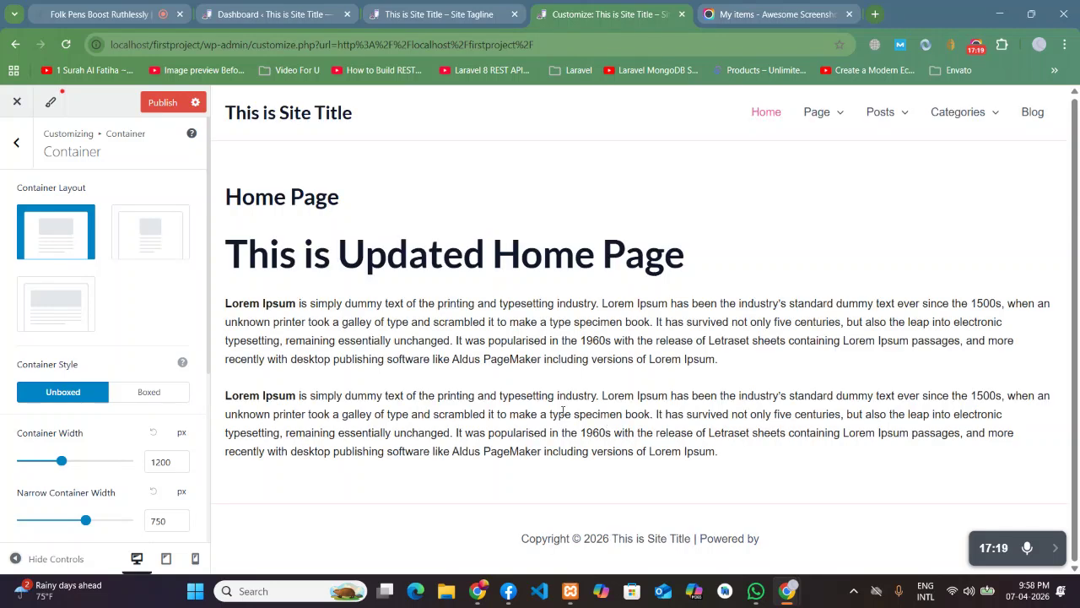
{"action": "left_click", "coordinate": [163, 102]}
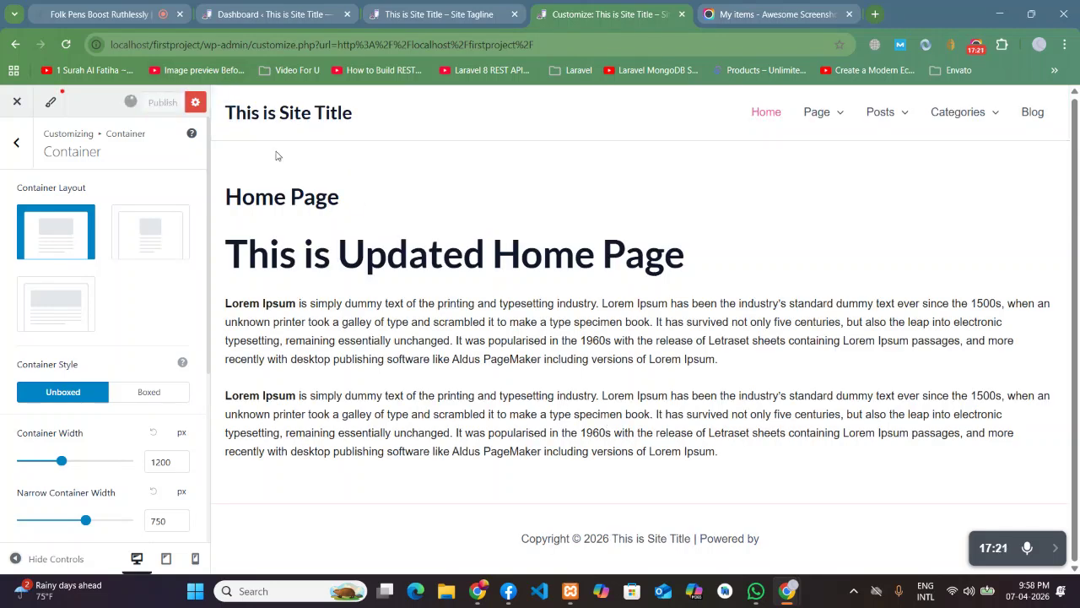
{"action": "left_click", "coordinate": [443, 10]}
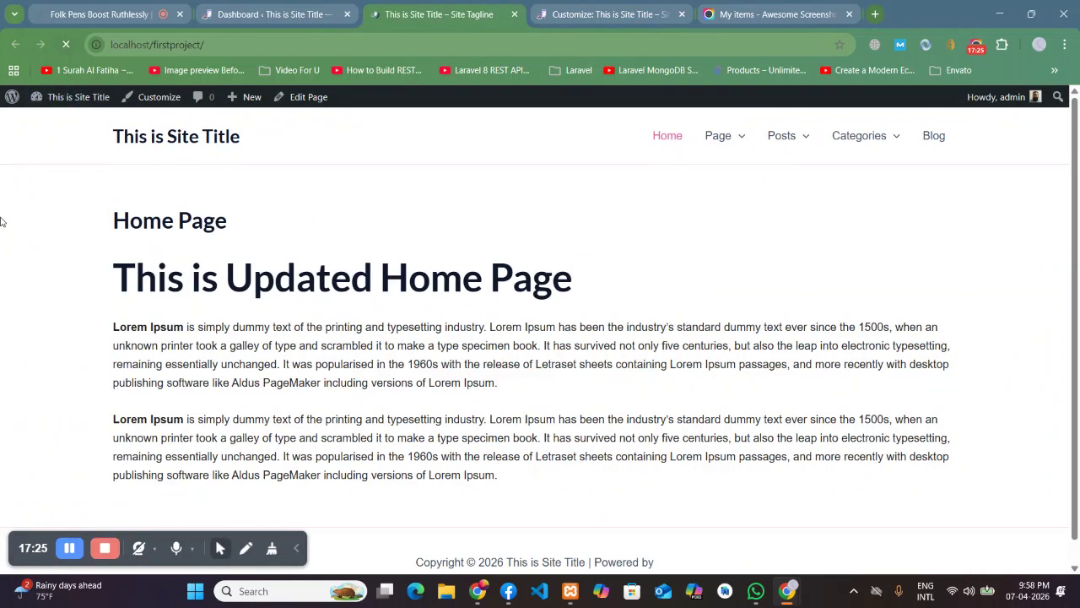
{"action": "key", "text": "ctrl+l"}
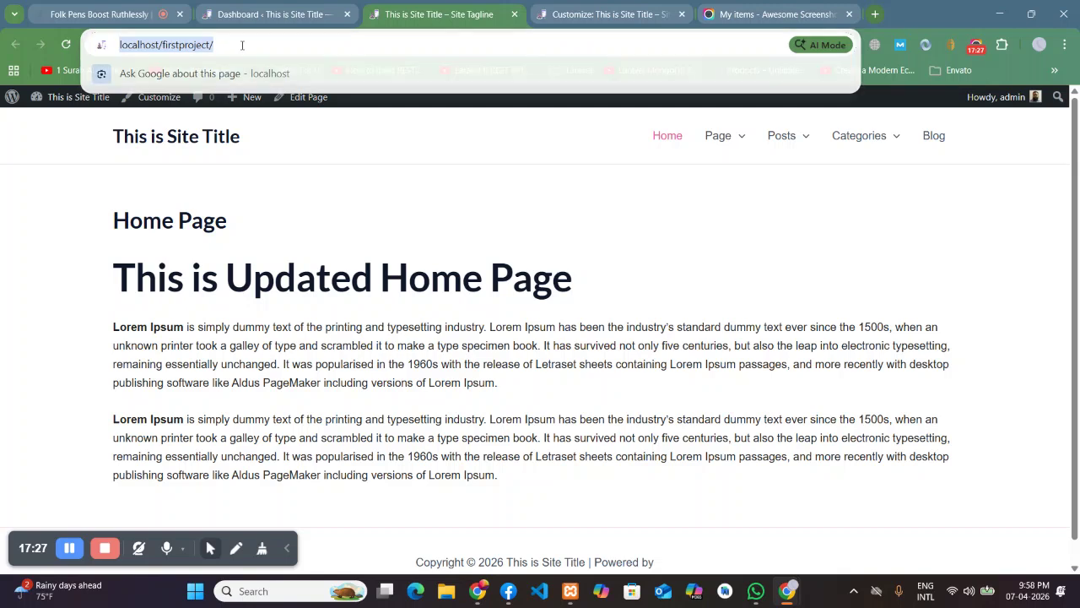
{"action": "key", "text": "Return"}
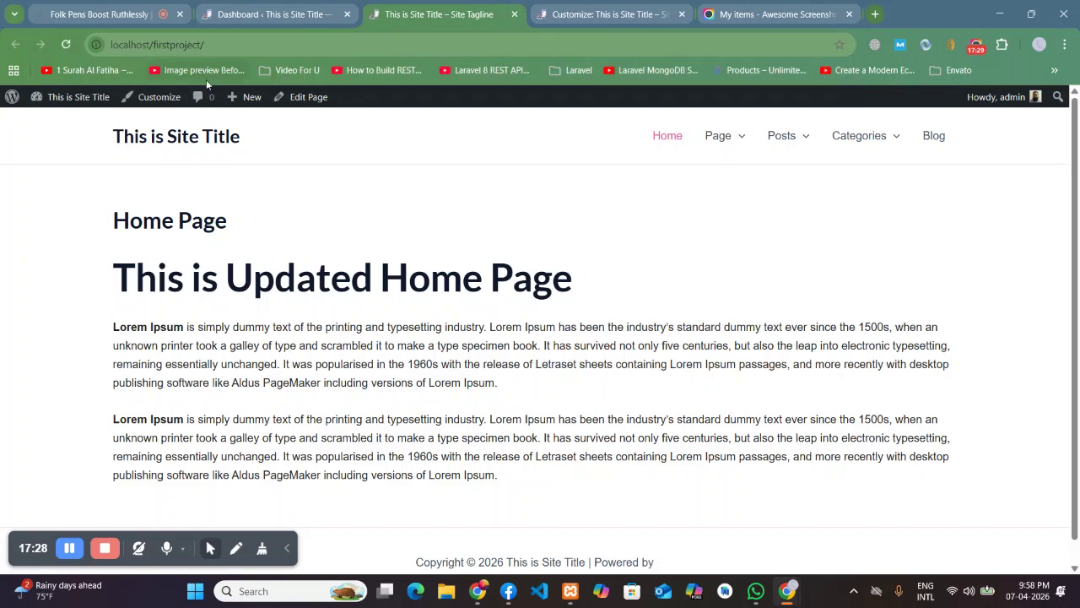
Set the container width to 1526 px in the Customizer and publish the change.
{"action": "left_click", "coordinate": [260, 12]}
{"action": "left_click", "coordinate": [627, 7]}
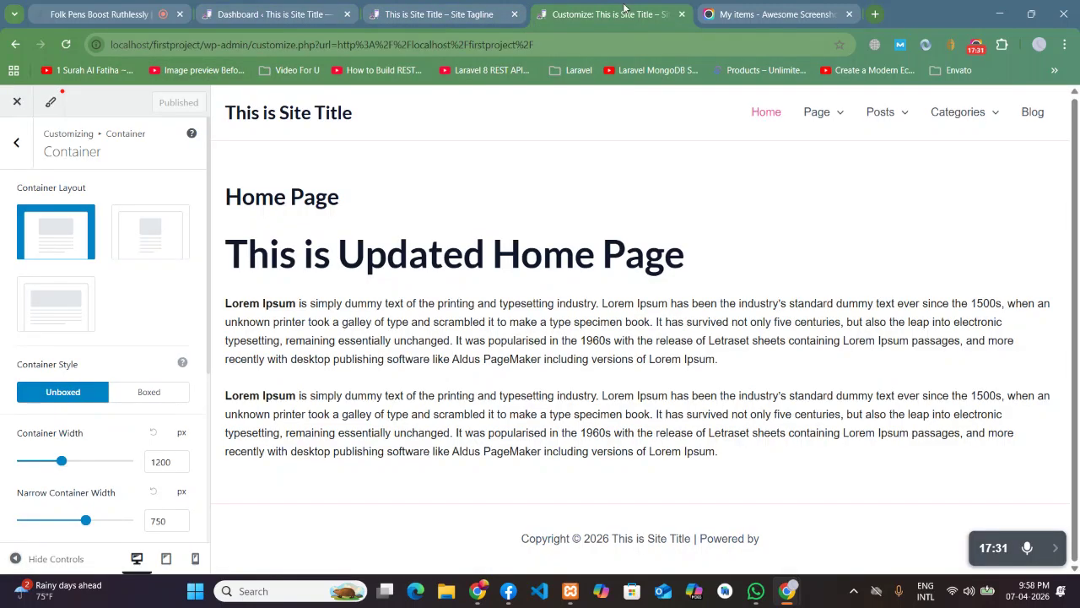
{"action": "scroll", "coordinate": [166, 456], "scroll_direction": "down", "scroll_amount": 1}
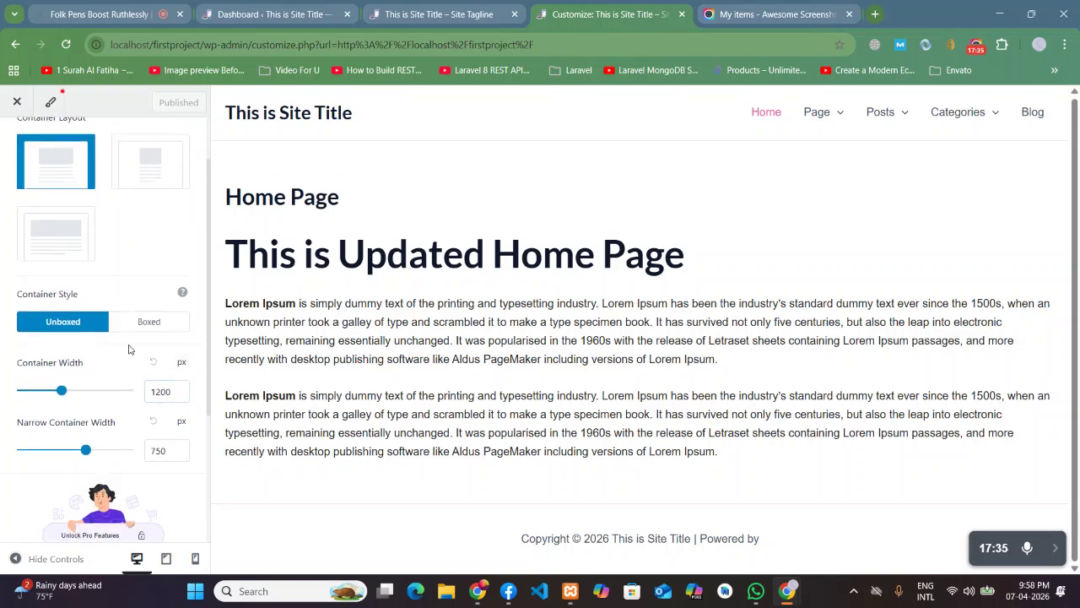
{"action": "left_click_drag", "start_coordinate": [61, 391], "coordinate": [94, 391]}
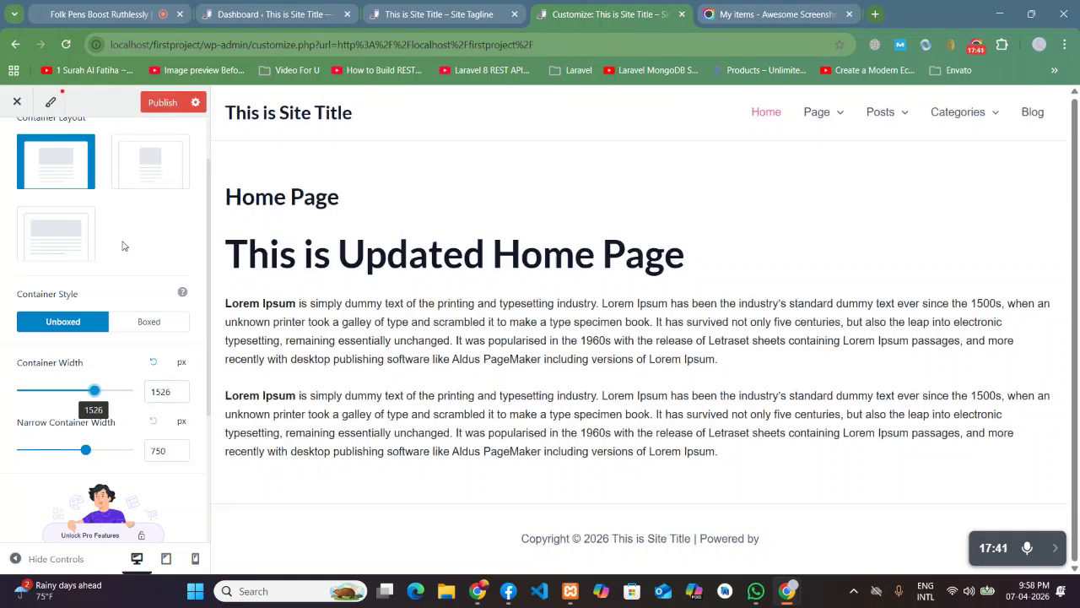
{"action": "left_click", "coordinate": [168, 104]}
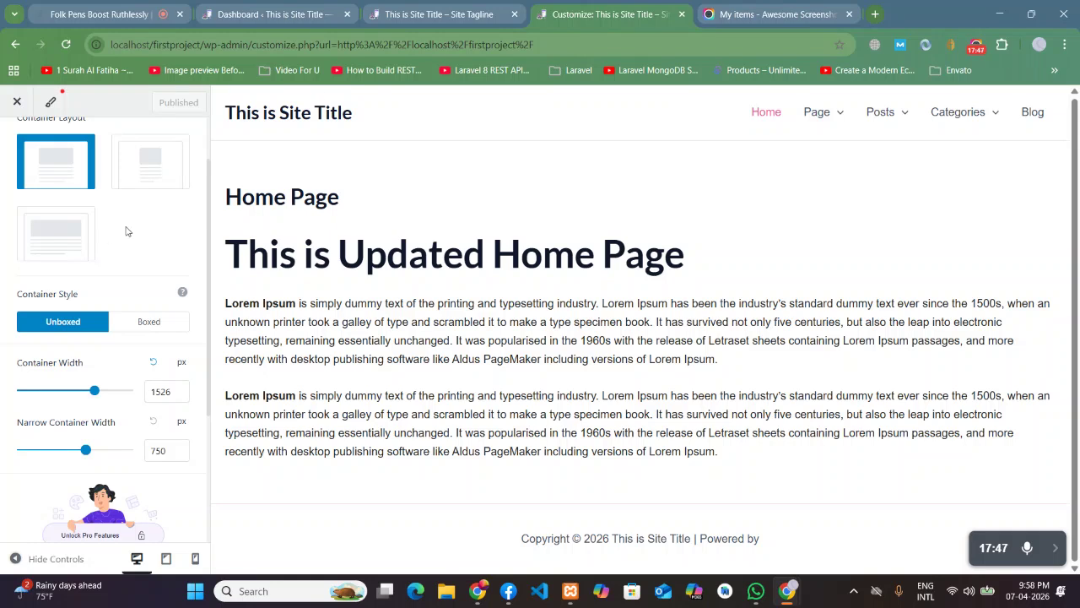
Reload the public home page to check the wider container, and compare it with the Customizer preview.
{"action": "key", "text": "ctrl+shift+Tab"}
{"action": "left_click", "coordinate": [157, 137]}
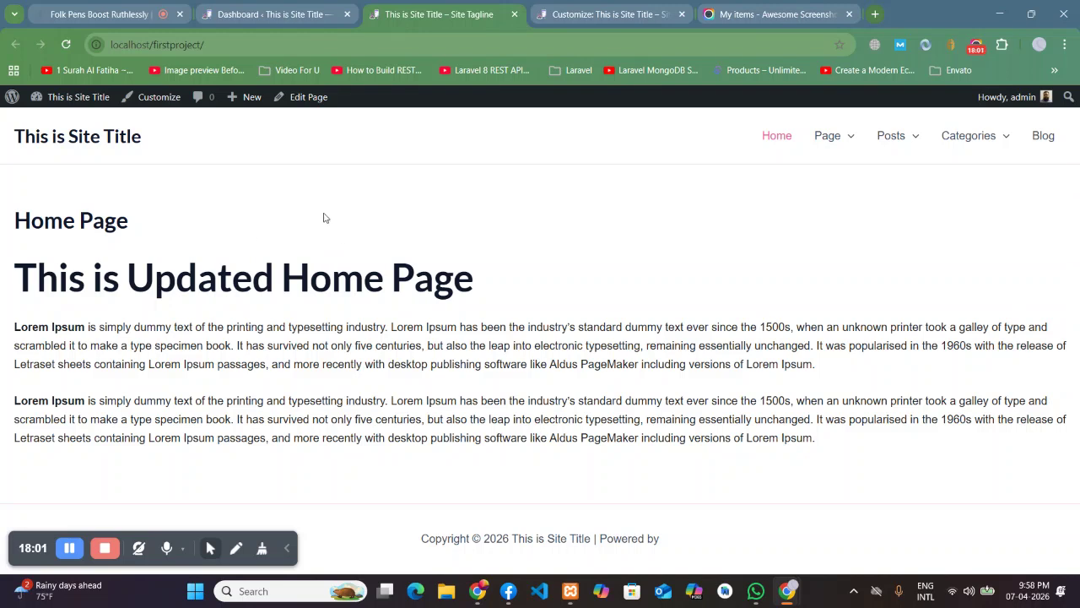
{"action": "left_click", "coordinate": [629, 8]}
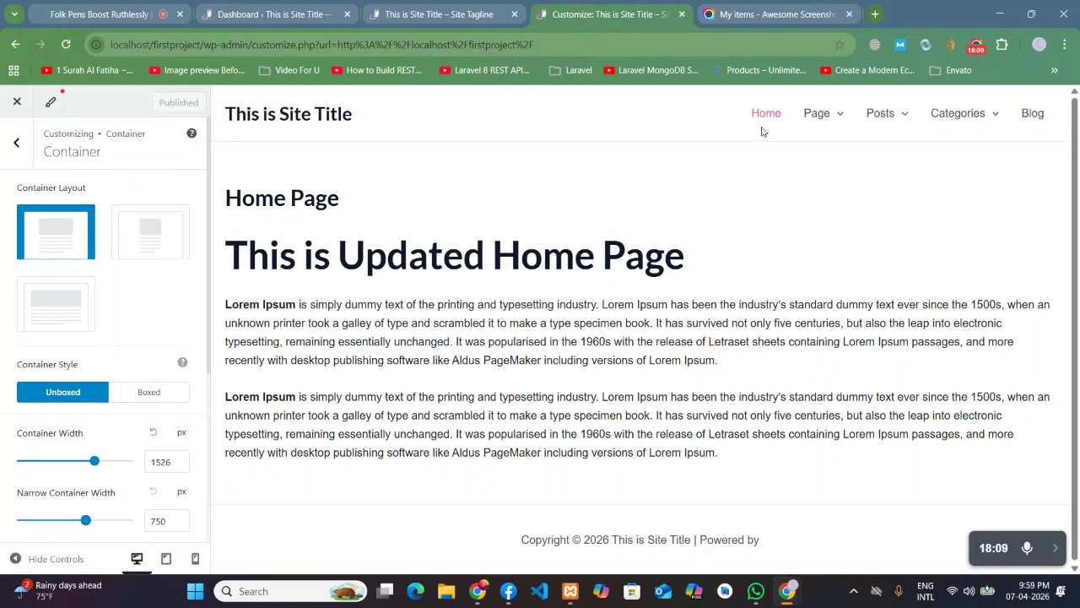
Check the container width on the public Our Dummy Page, Sample Page and Our First Post.
{"action": "left_click", "coordinate": [469, 6]}
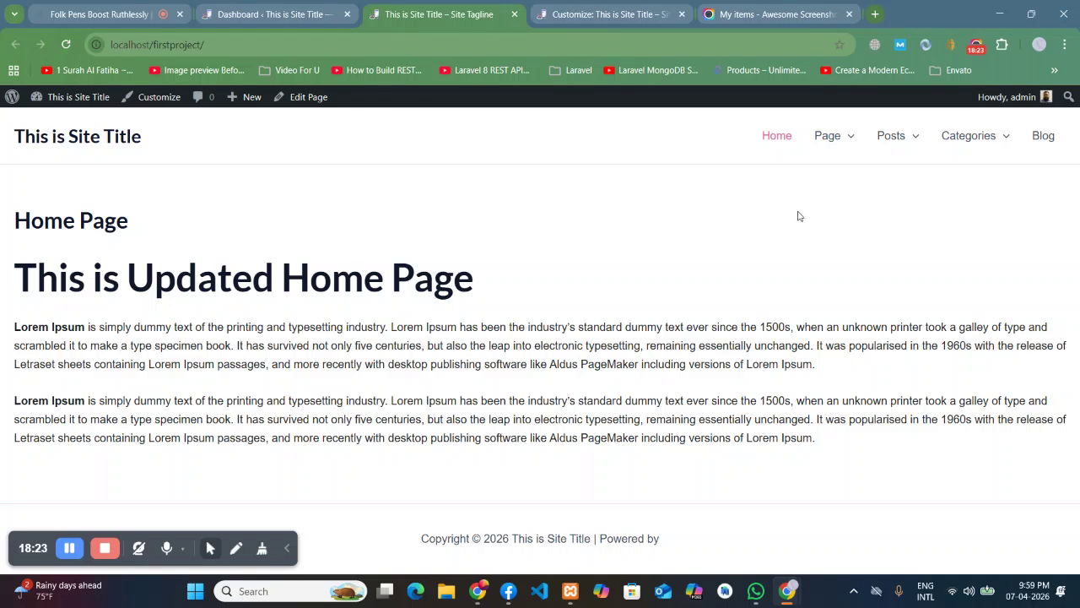
{"action": "mouse_move", "coordinate": [832, 144]}
{"action": "left_click", "coordinate": [834, 187]}
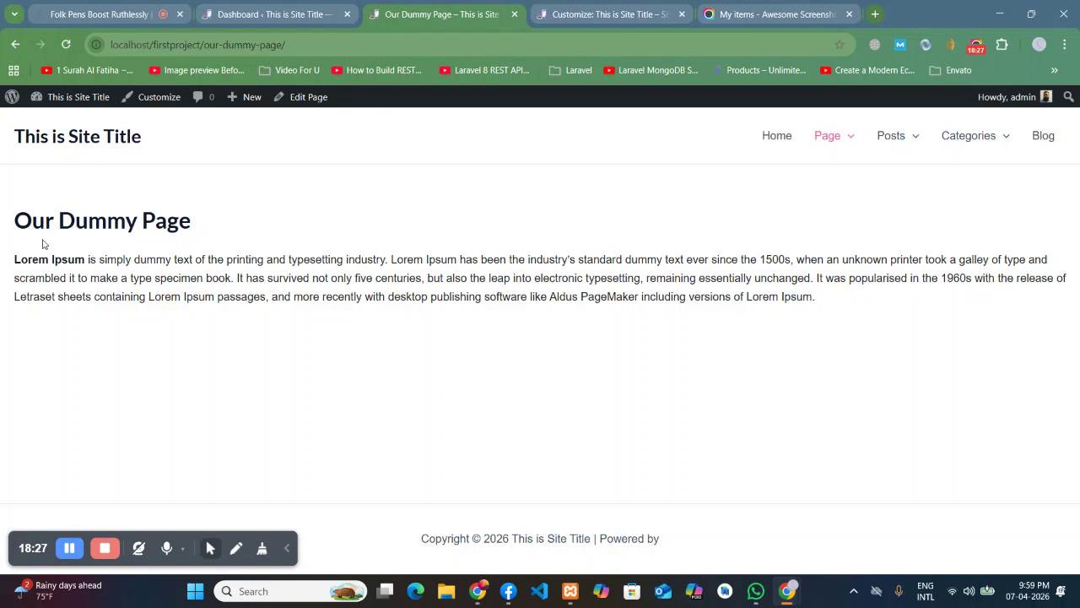
{"action": "mouse_move", "coordinate": [820, 138]}
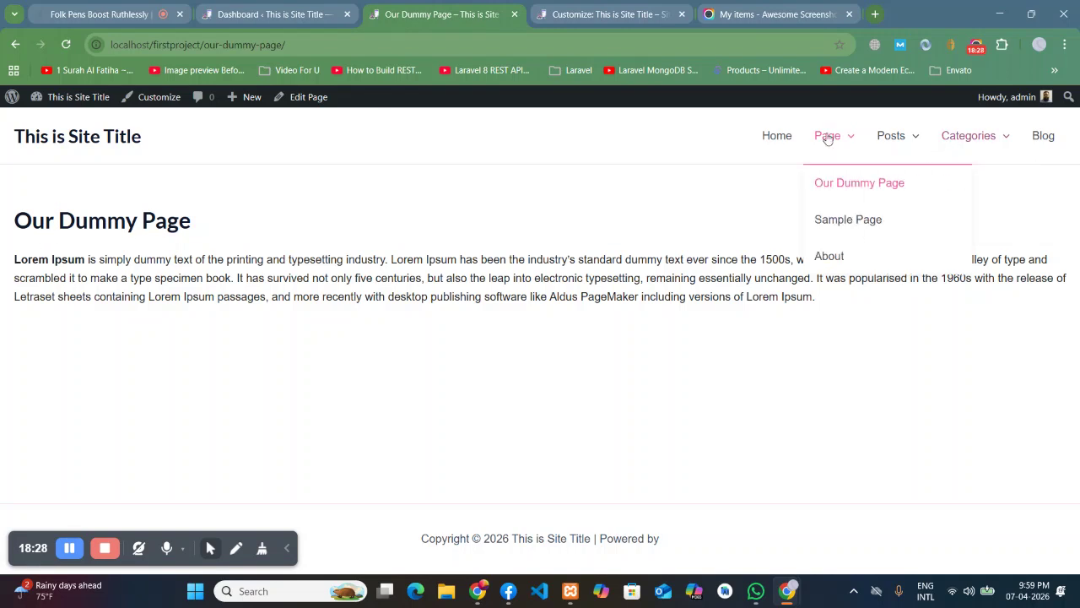
{"action": "left_click", "coordinate": [840, 218]}
{"action": "mouse_move", "coordinate": [860, 145]}
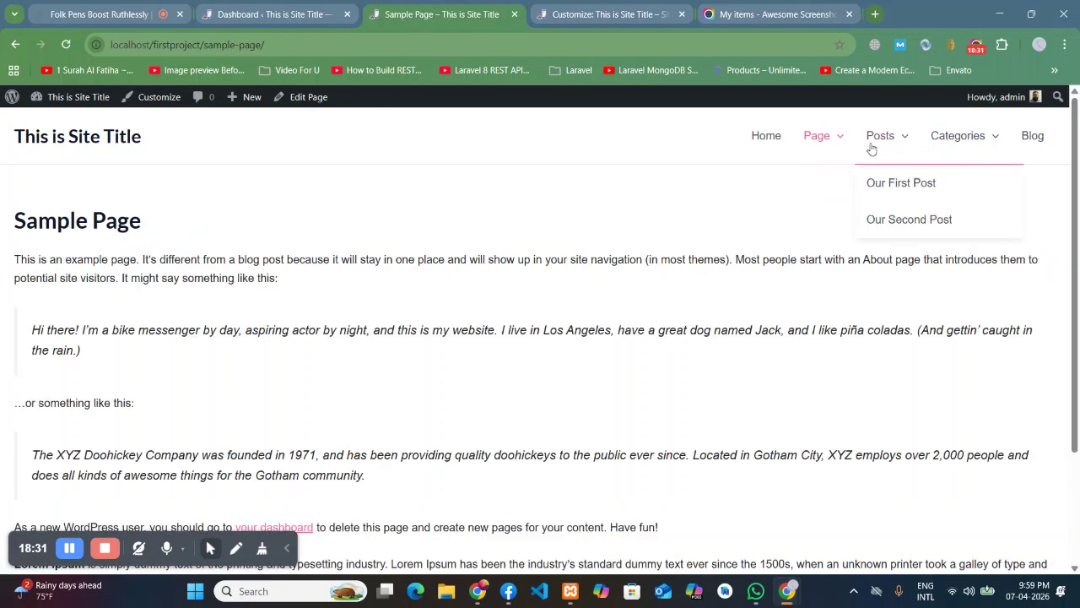
{"action": "left_click", "coordinate": [892, 185]}
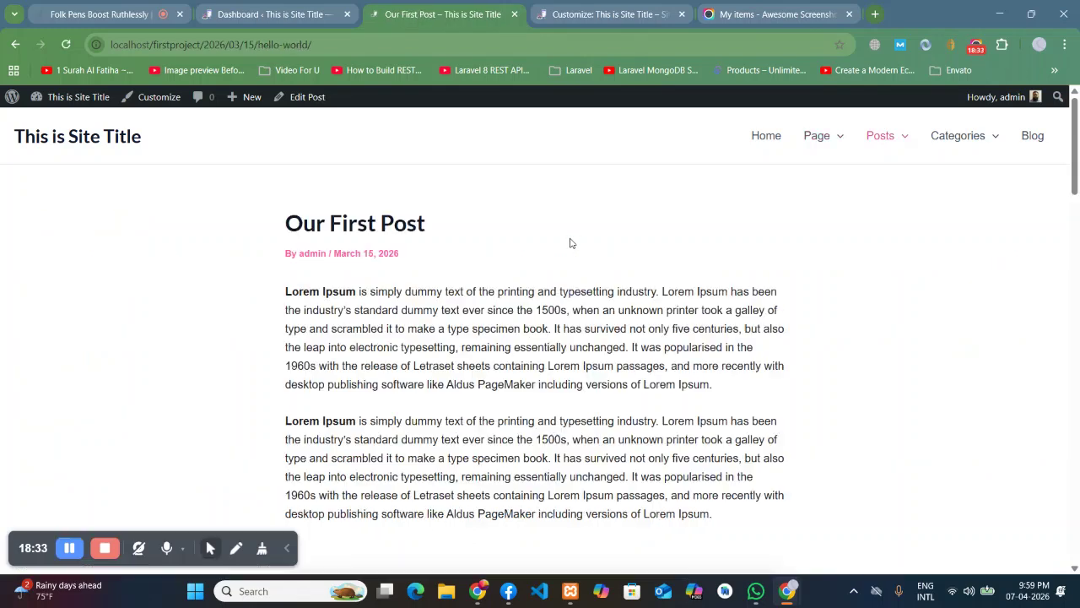
Look through Our First Post from its title to its end, and open Our Second Post to compare the content width.
{"action": "scroll", "coordinate": [346, 287], "scroll_direction": "down", "scroll_amount": 15}
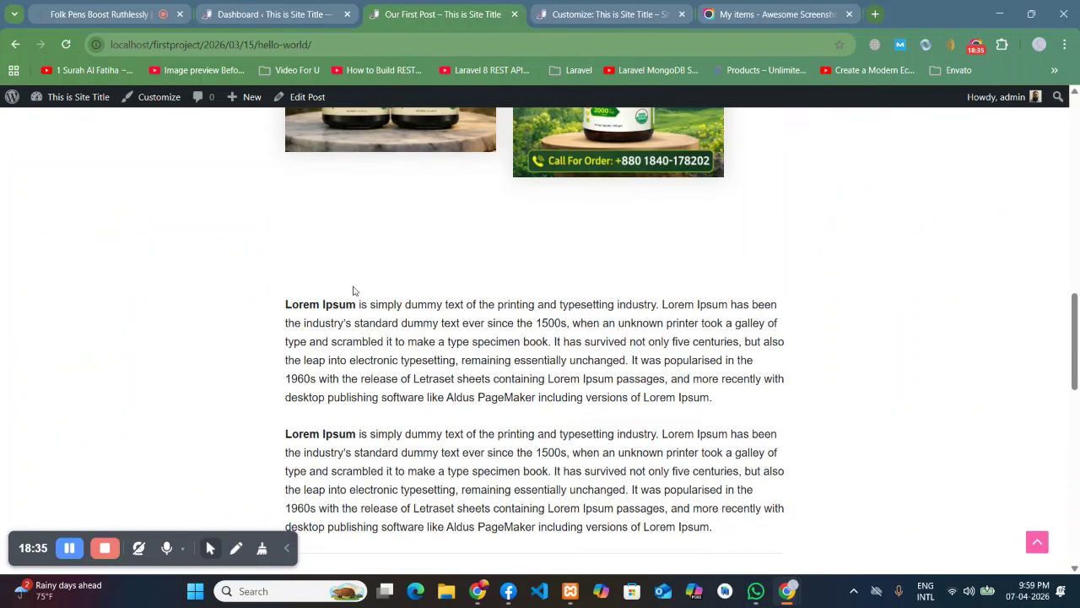
{"action": "scroll", "coordinate": [354, 290], "scroll_direction": "down", "scroll_amount": 3}
{"action": "scroll", "coordinate": [203, 298], "scroll_direction": "up", "scroll_amount": 15}
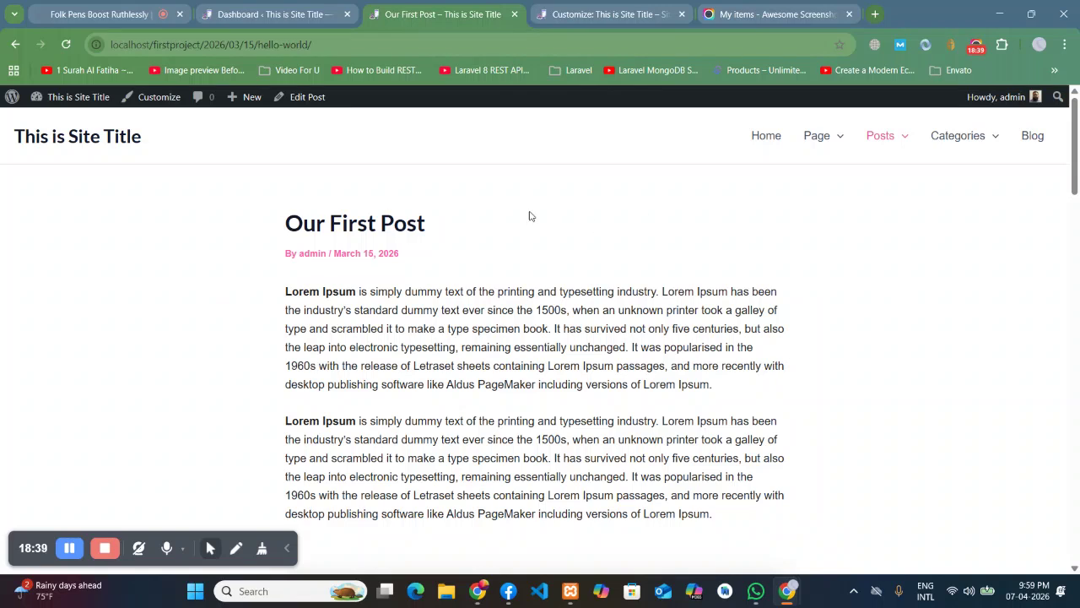
{"action": "left_click_drag", "start_coordinate": [487, 234], "coordinate": [278, 225]}
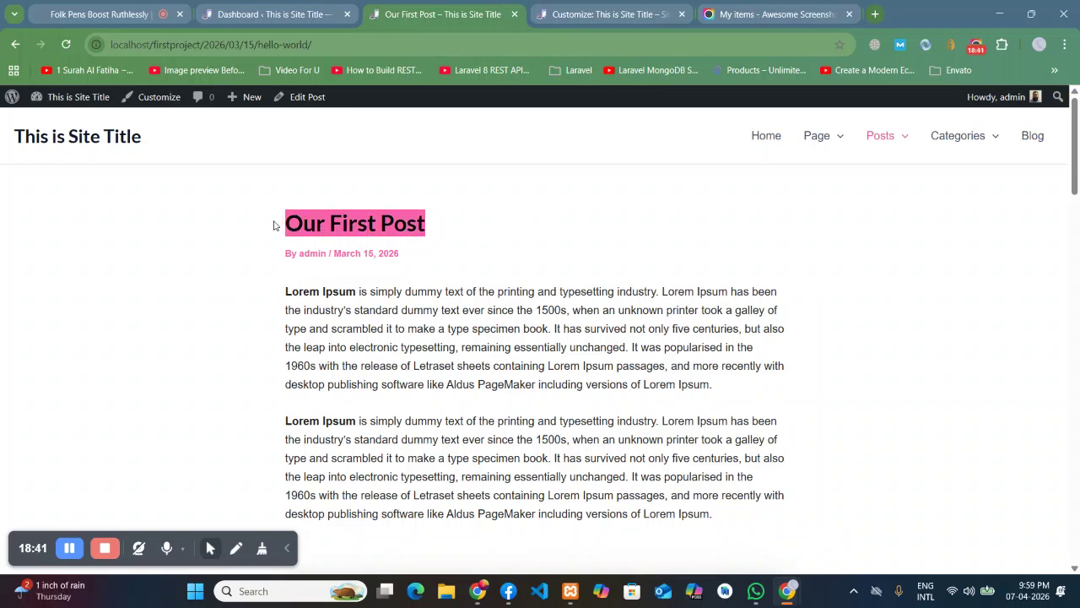
{"action": "left_click", "coordinate": [200, 220]}
{"action": "mouse_move", "coordinate": [892, 144]}
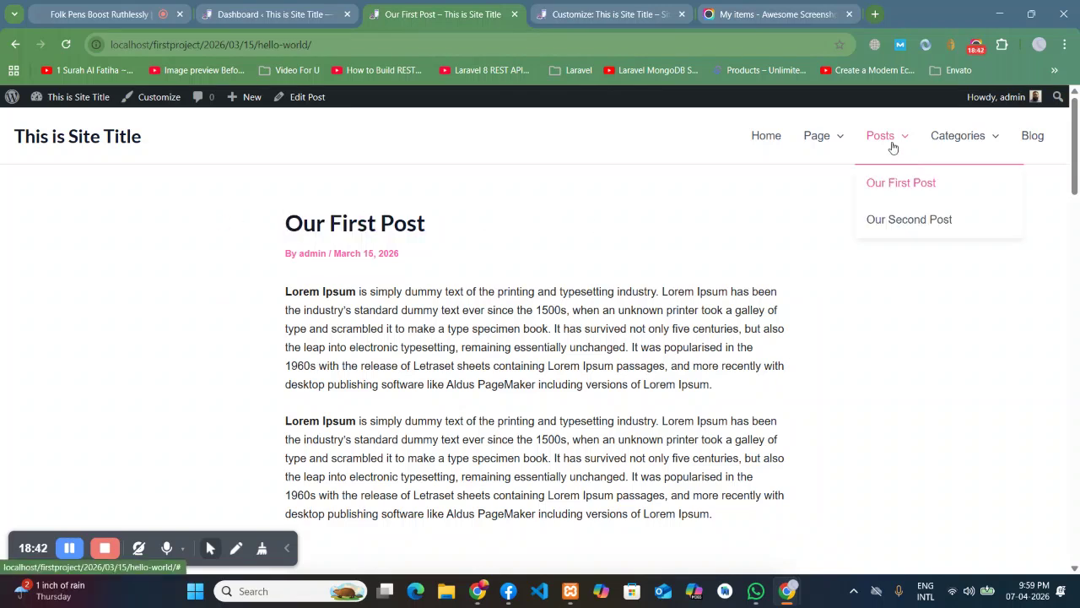
{"action": "left_click", "coordinate": [886, 221]}
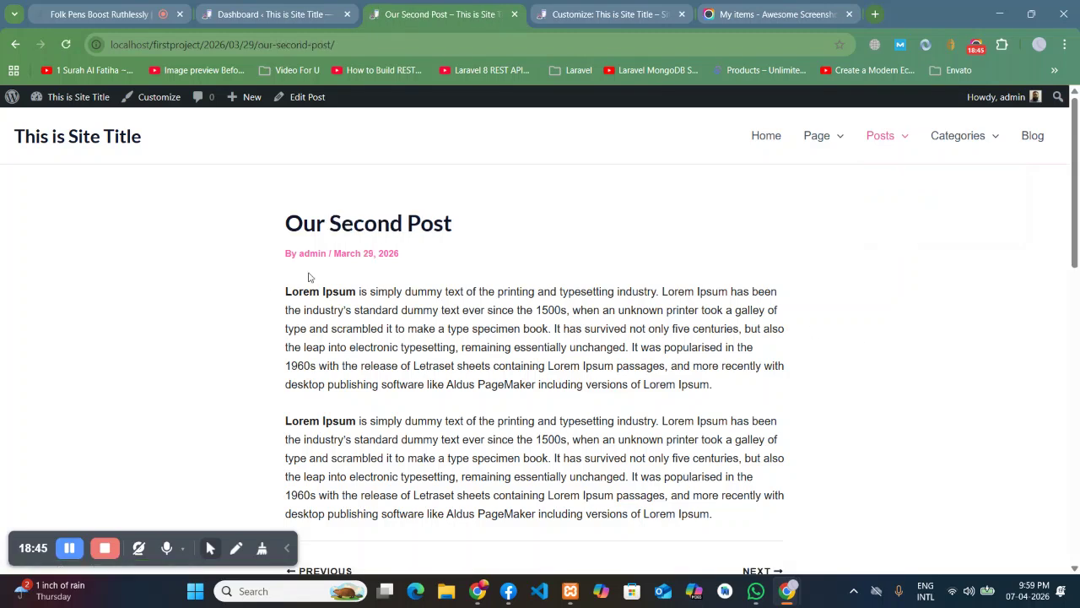
Check the layout of the public News and Weather category archives.
{"action": "mouse_move", "coordinate": [950, 159]}
{"action": "left_click", "coordinate": [946, 184]}
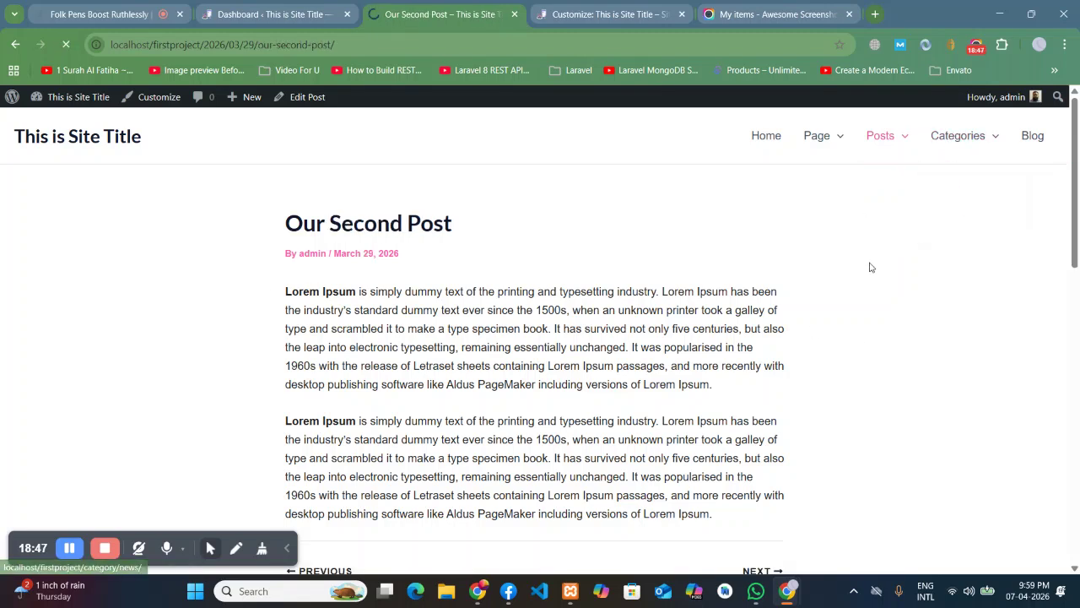
{"action": "scroll", "coordinate": [227, 250], "scroll_direction": "down", "scroll_amount": 4}
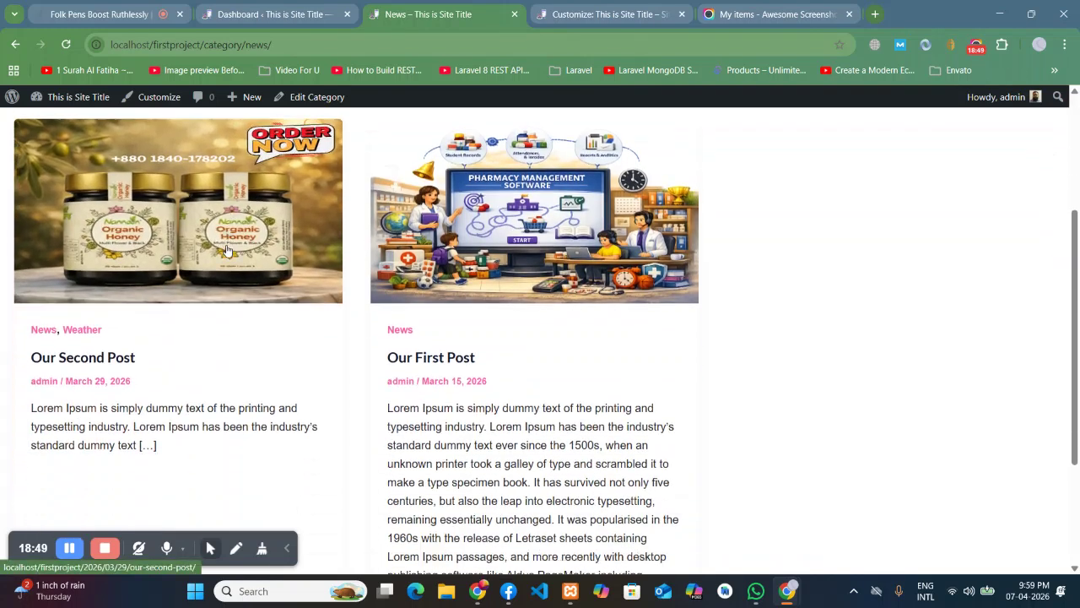
{"action": "scroll", "coordinate": [226, 250], "scroll_direction": "up", "scroll_amount": 4}
{"action": "mouse_move", "coordinate": [976, 138]}
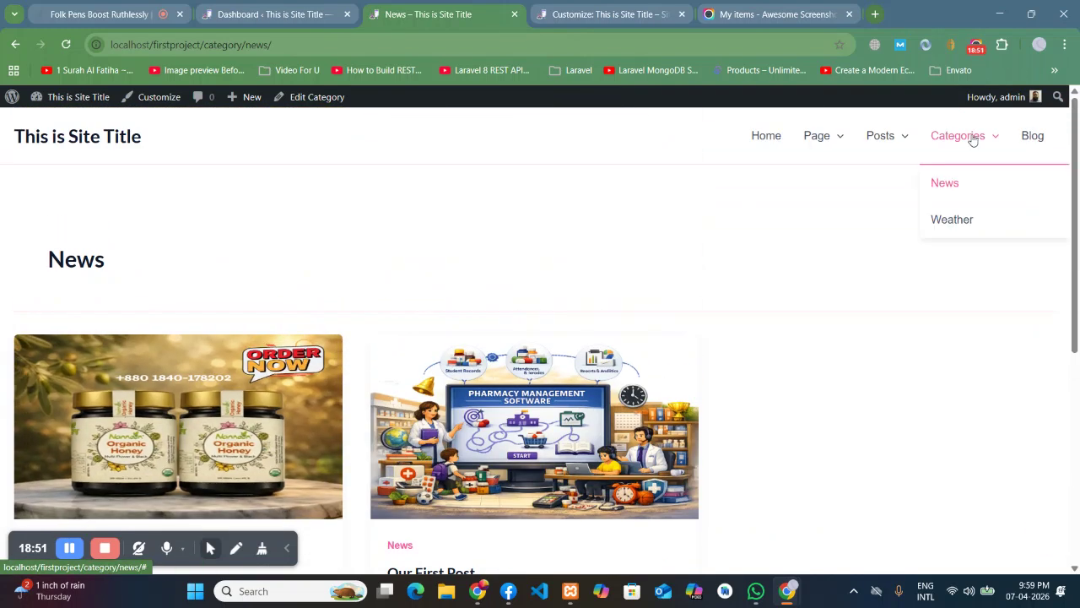
{"action": "left_click", "coordinate": [956, 220]}
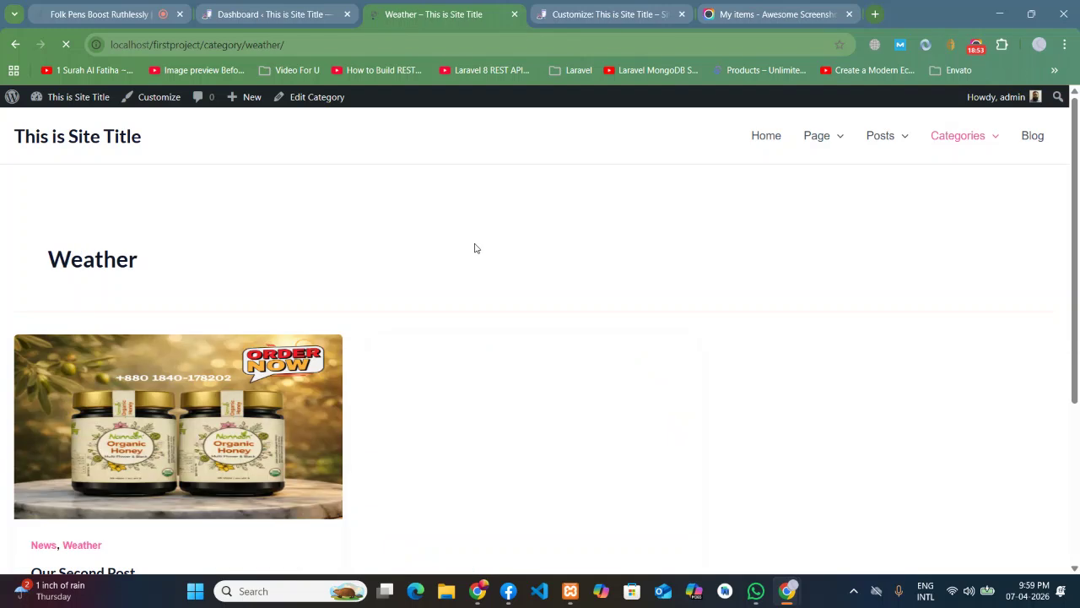
{"action": "scroll", "coordinate": [158, 253], "scroll_direction": "down", "scroll_amount": 5}
{"action": "scroll", "coordinate": [685, 231], "scroll_direction": "up", "scroll_amount": 5}
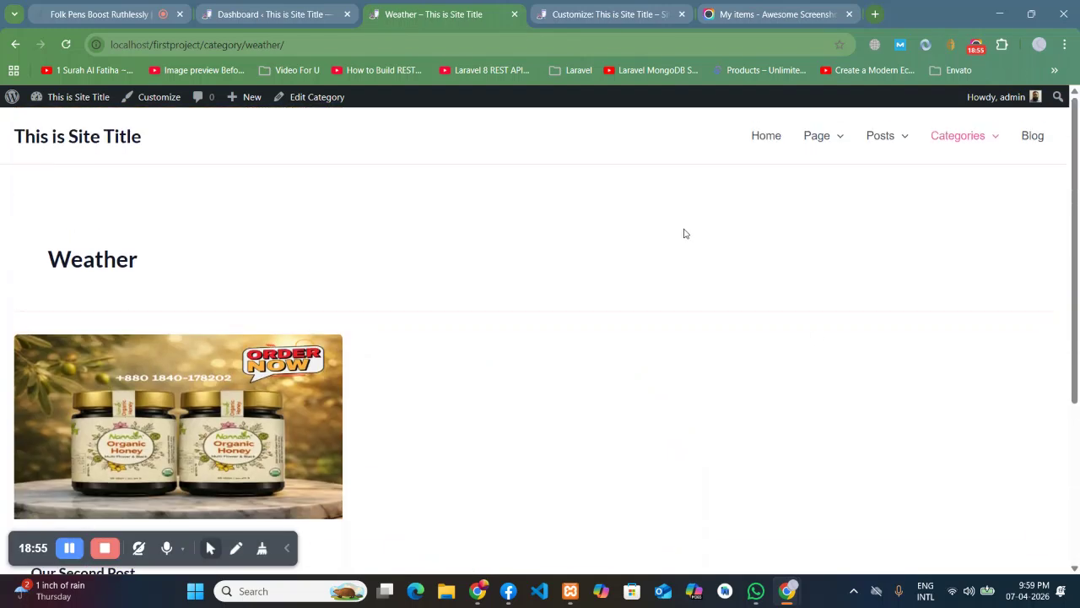
Open the public Blog page and examine the width of its post grid.
{"action": "mouse_move", "coordinate": [1012, 95]}
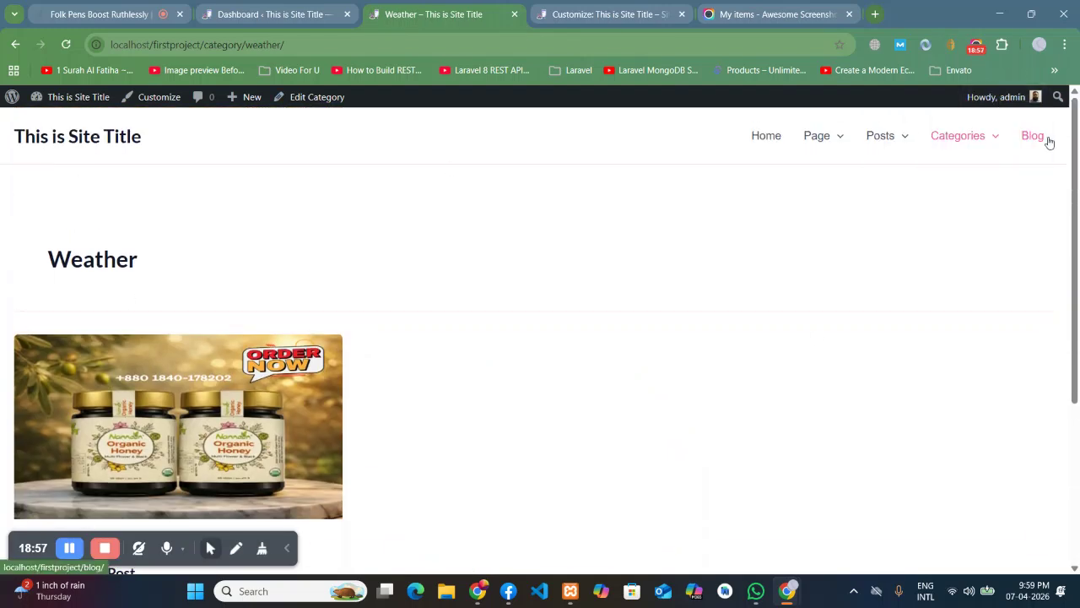
{"action": "left_click", "coordinate": [1036, 138]}
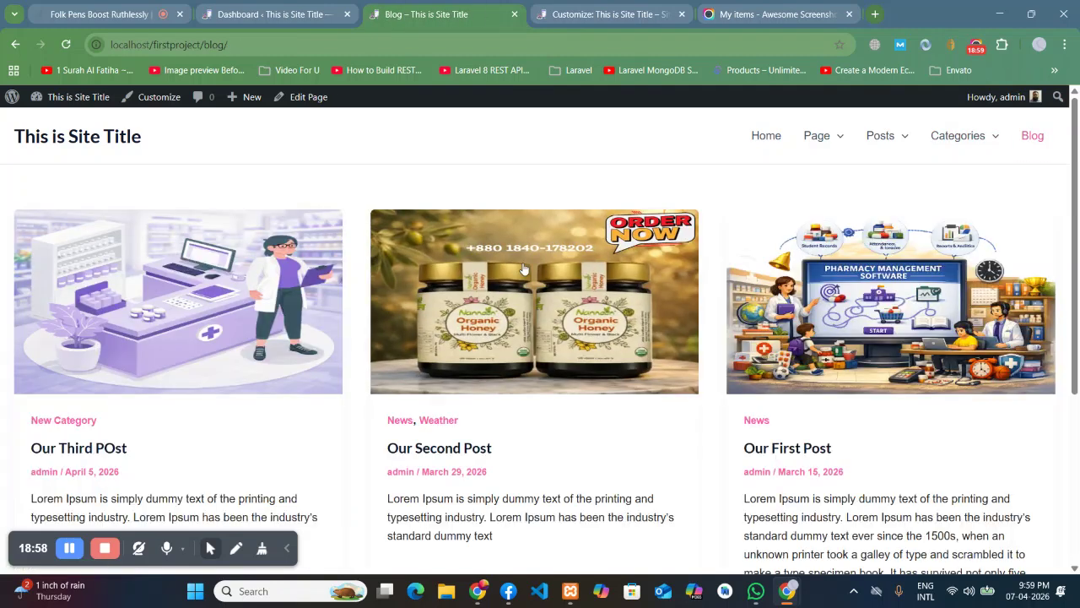
{"action": "scroll", "coordinate": [352, 248], "scroll_direction": "down", "scroll_amount": 3}
{"action": "scroll", "coordinate": [355, 250], "scroll_direction": "up", "scroll_amount": 3}
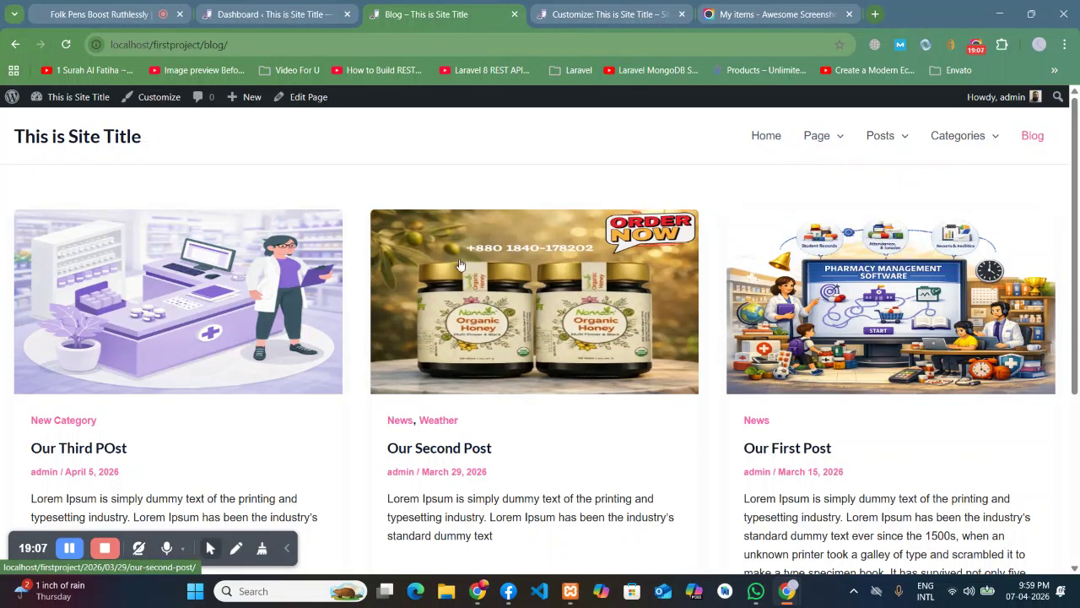
Open Our Third POst from the blog, examine its content and comment area, and return to the home page.
{"action": "left_click", "coordinate": [225, 268]}
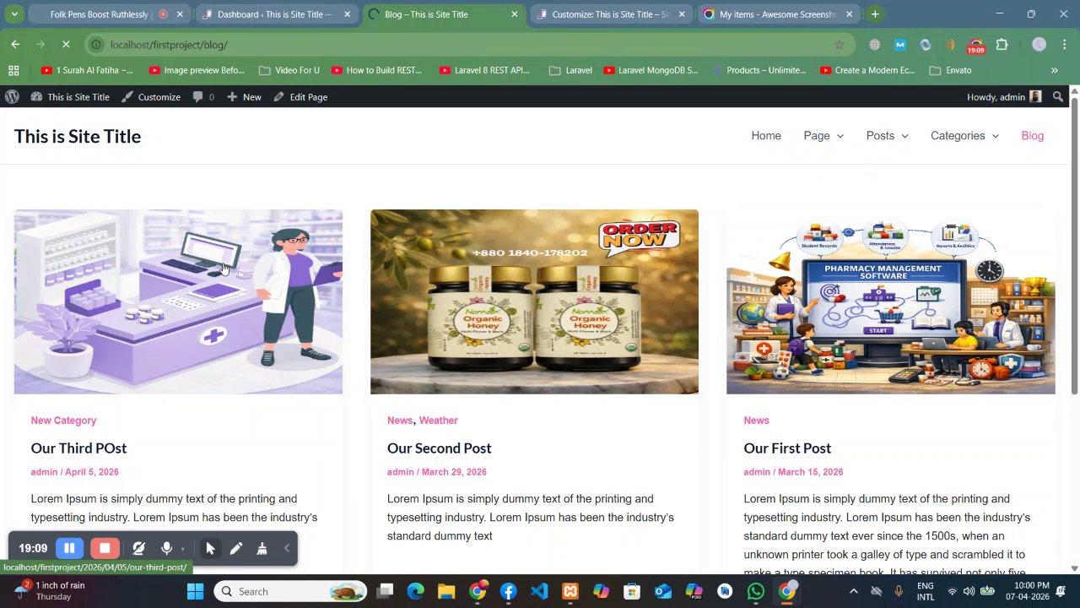
{"action": "scroll", "coordinate": [313, 241], "scroll_direction": "down", "scroll_amount": 5}
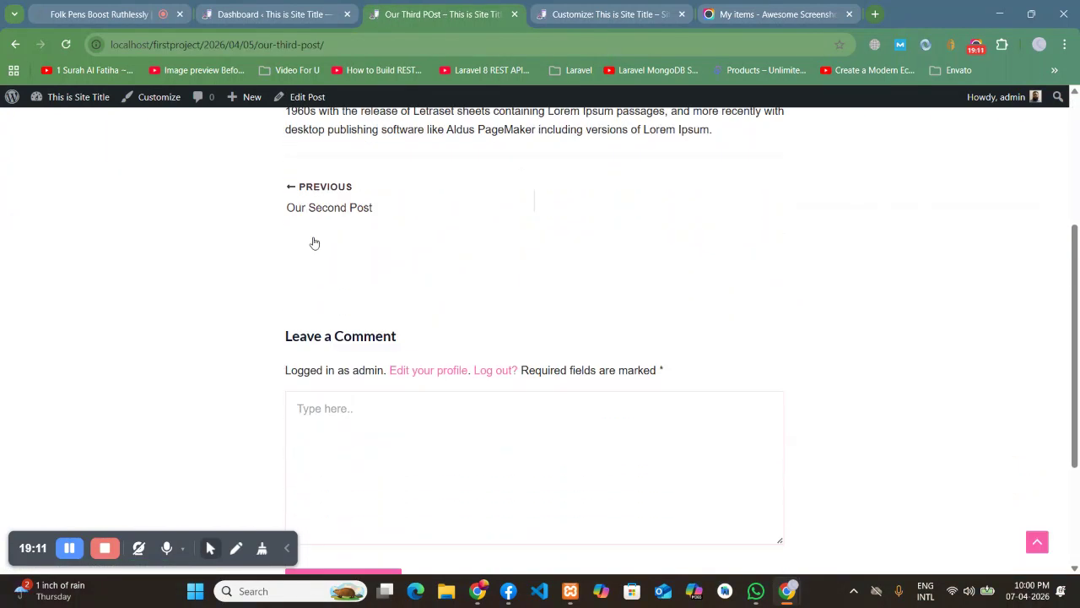
{"action": "scroll", "coordinate": [313, 240], "scroll_direction": "up", "scroll_amount": 5}
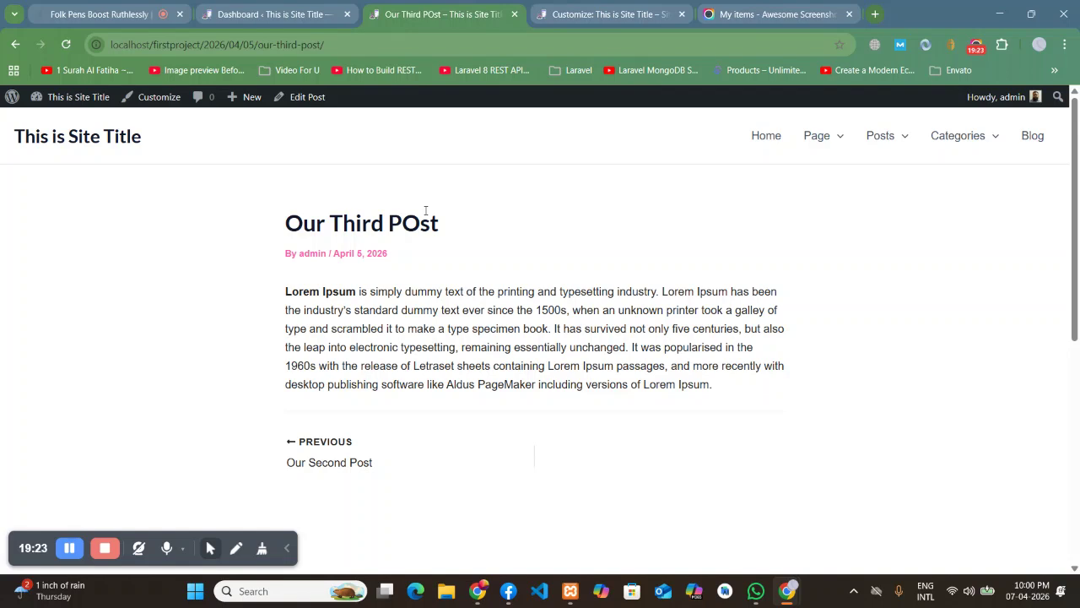
{"action": "scroll", "coordinate": [553, 310], "scroll_direction": "down", "scroll_amount": 5}
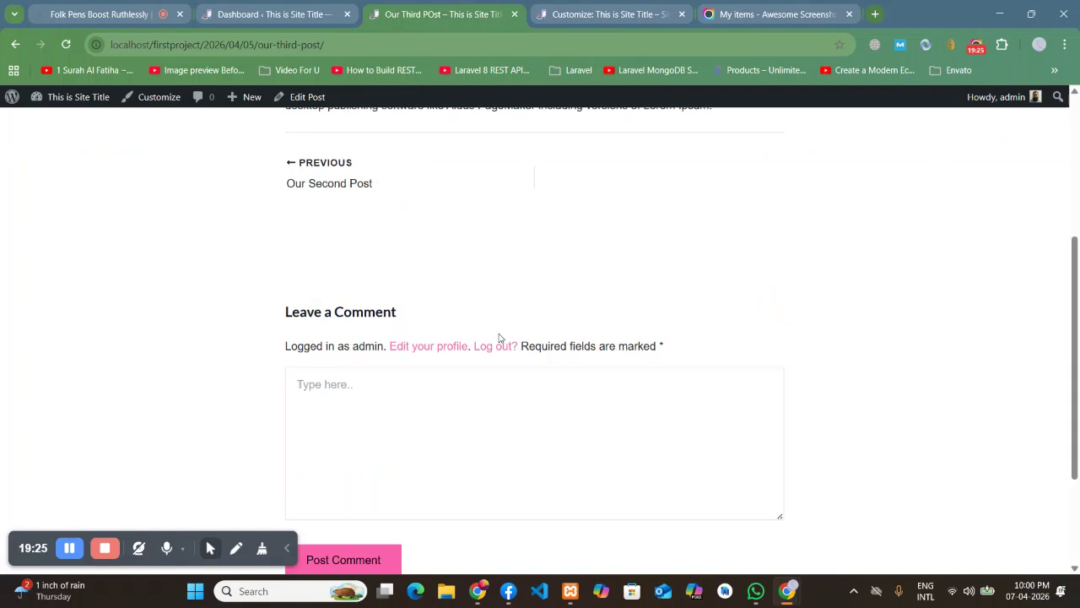
{"action": "scroll", "coordinate": [511, 334], "scroll_direction": "up", "scroll_amount": 5}
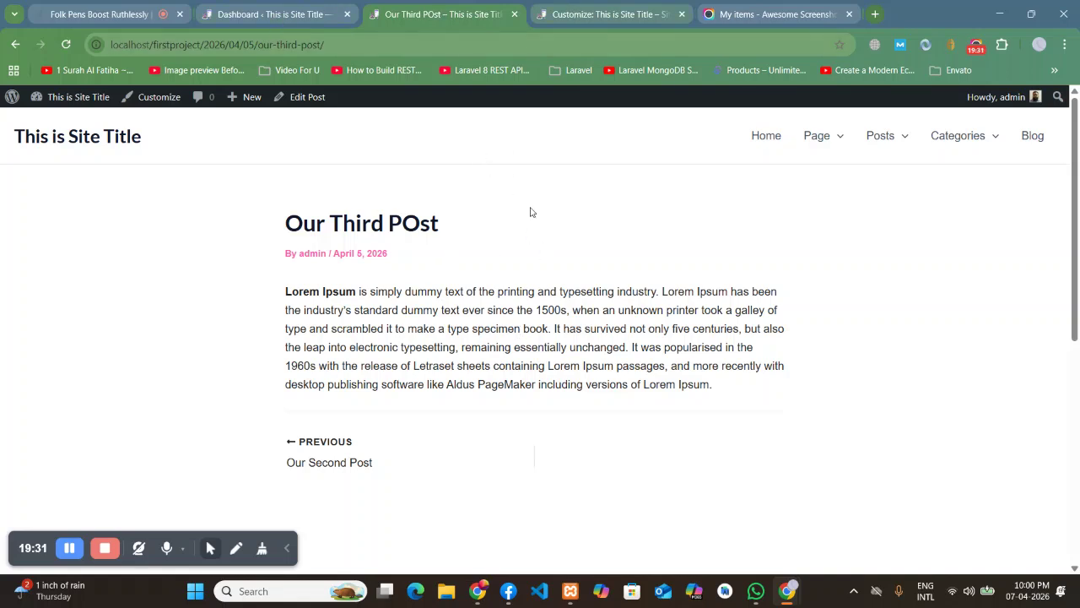
{"action": "left_click", "coordinate": [766, 135]}
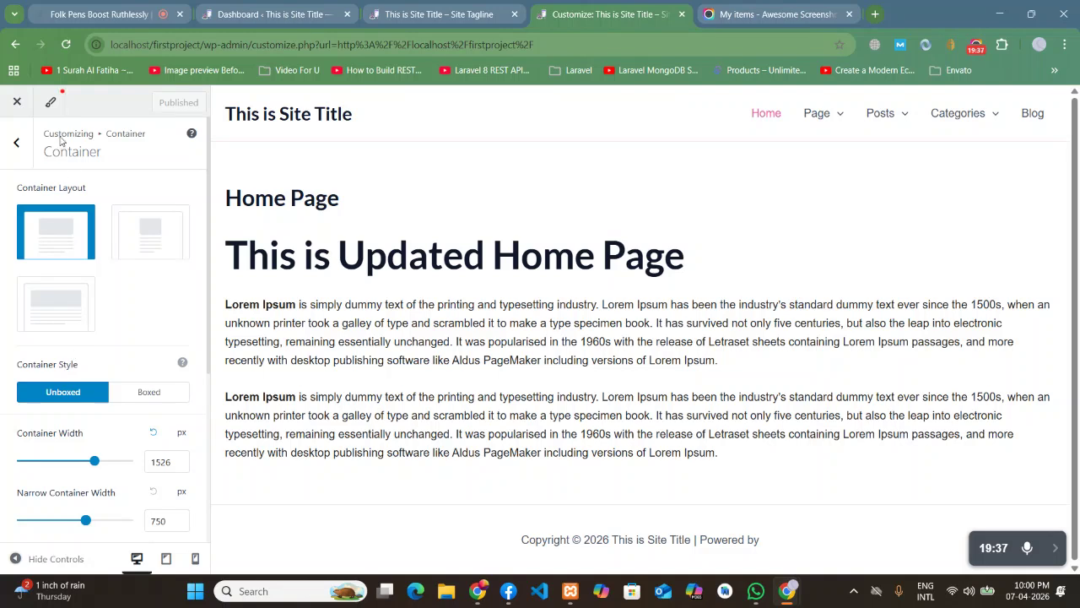
Review the Customizer's Container settings, including layout, style, both width options and the Astra Pro features.
{"action": "scroll", "coordinate": [76, 422], "scroll_direction": "down", "scroll_amount": 3}
{"action": "scroll", "coordinate": [11, 393], "scroll_direction": "down", "scroll_amount": 1}
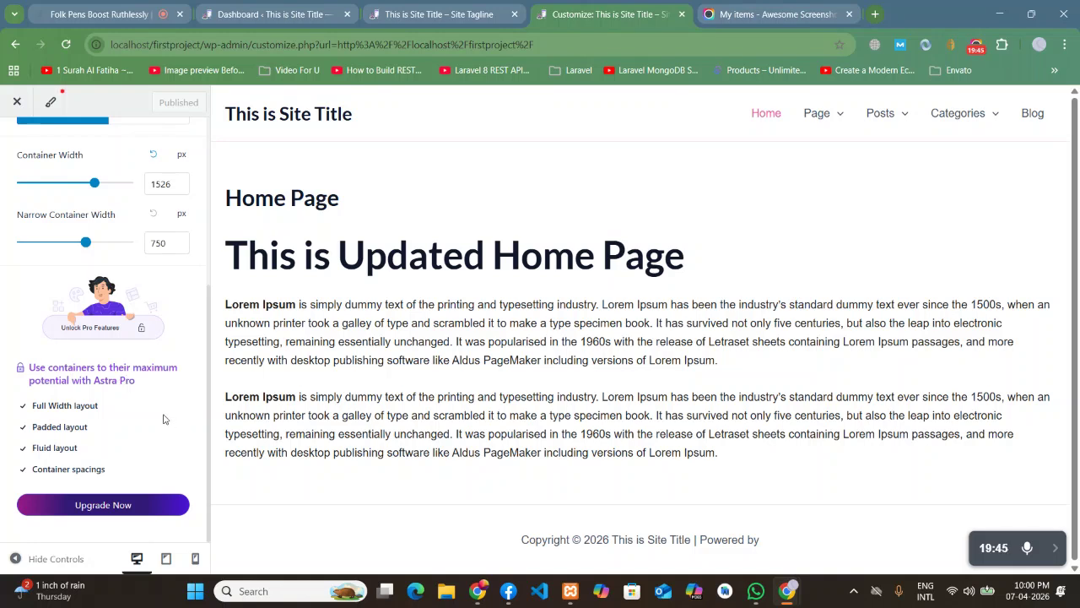
{"action": "scroll", "coordinate": [47, 469], "scroll_direction": "up", "scroll_amount": 1}
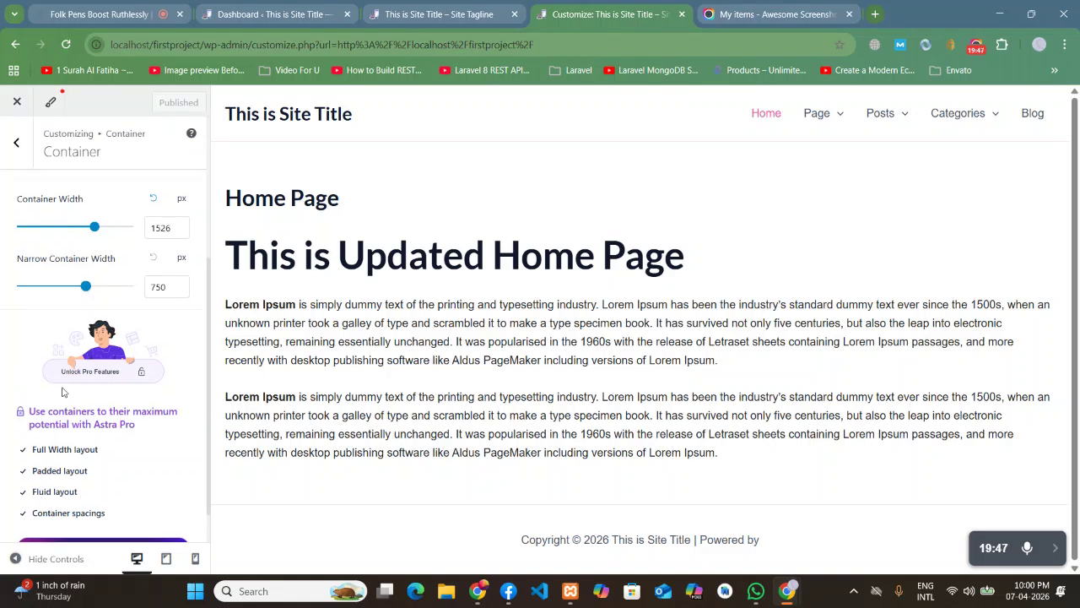
{"action": "scroll", "coordinate": [67, 337], "scroll_direction": "down", "scroll_amount": 1}
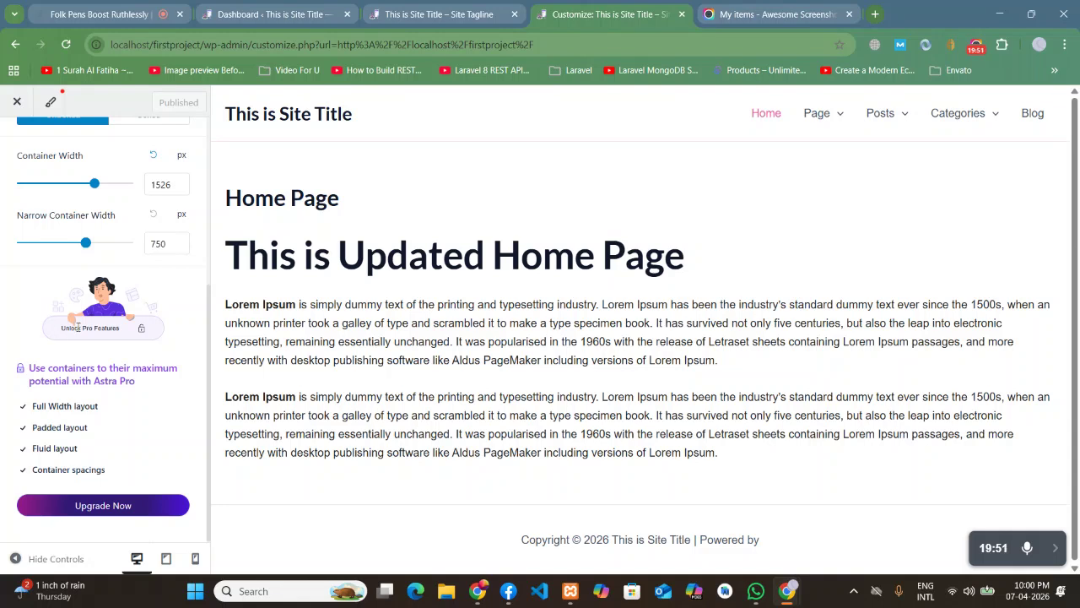
{"action": "scroll", "coordinate": [127, 357], "scroll_direction": "up", "scroll_amount": 3}
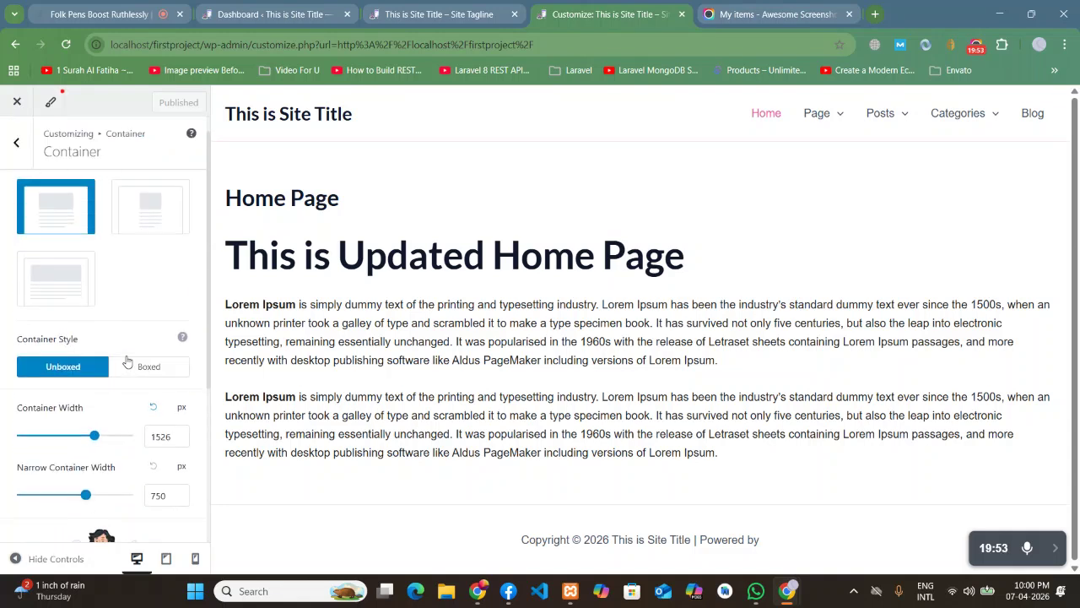
{"action": "scroll", "coordinate": [93, 395], "scroll_direction": "down", "scroll_amount": 1}
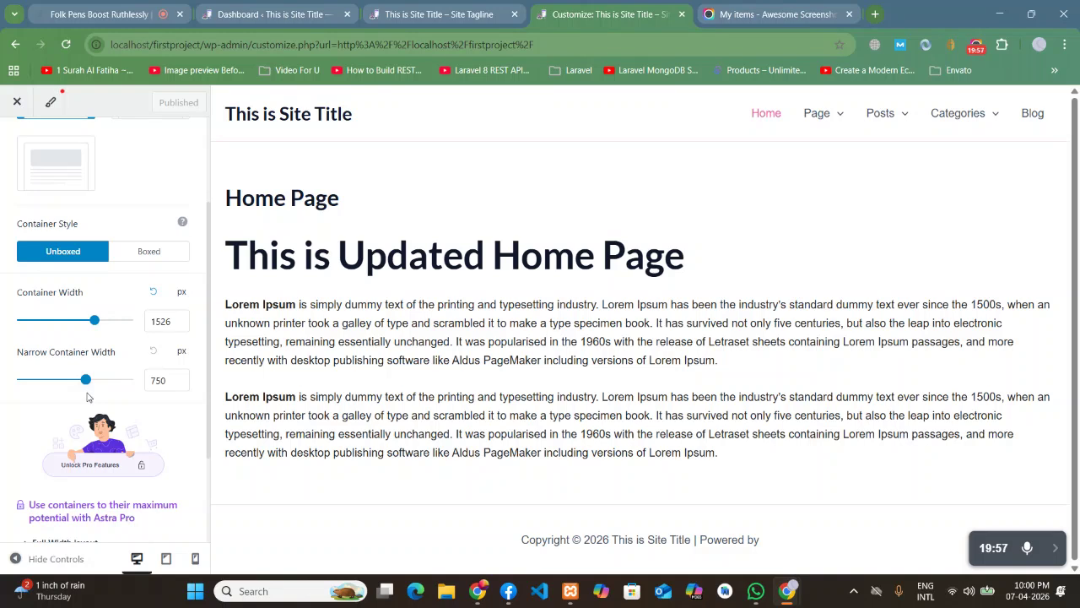
{"action": "scroll", "coordinate": [123, 481], "scroll_direction": "down", "scroll_amount": 2}
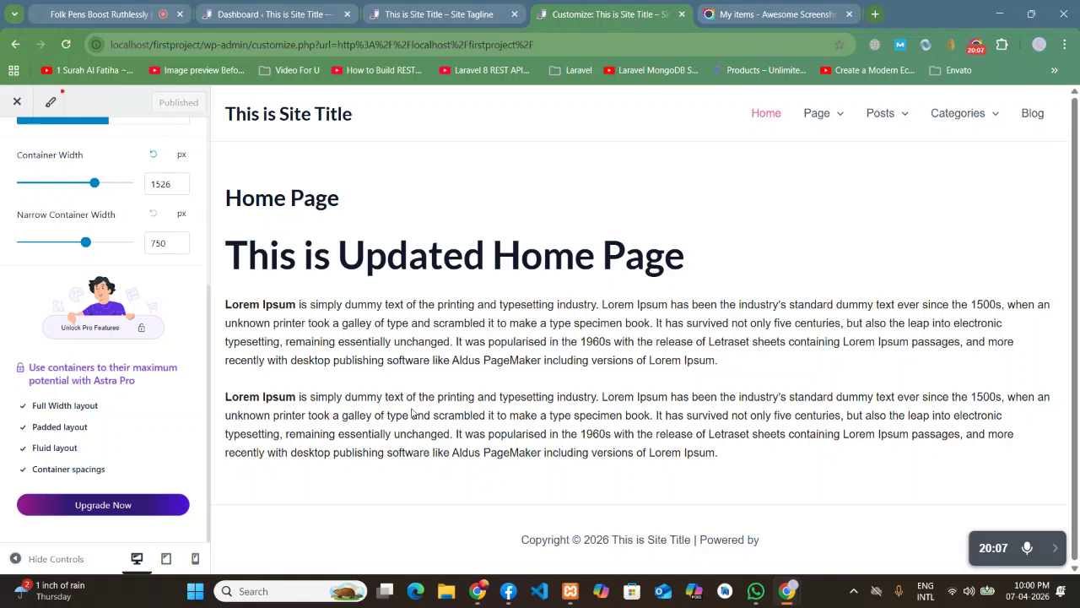
{"action": "scroll", "coordinate": [151, 399], "scroll_direction": "up", "scroll_amount": 4}
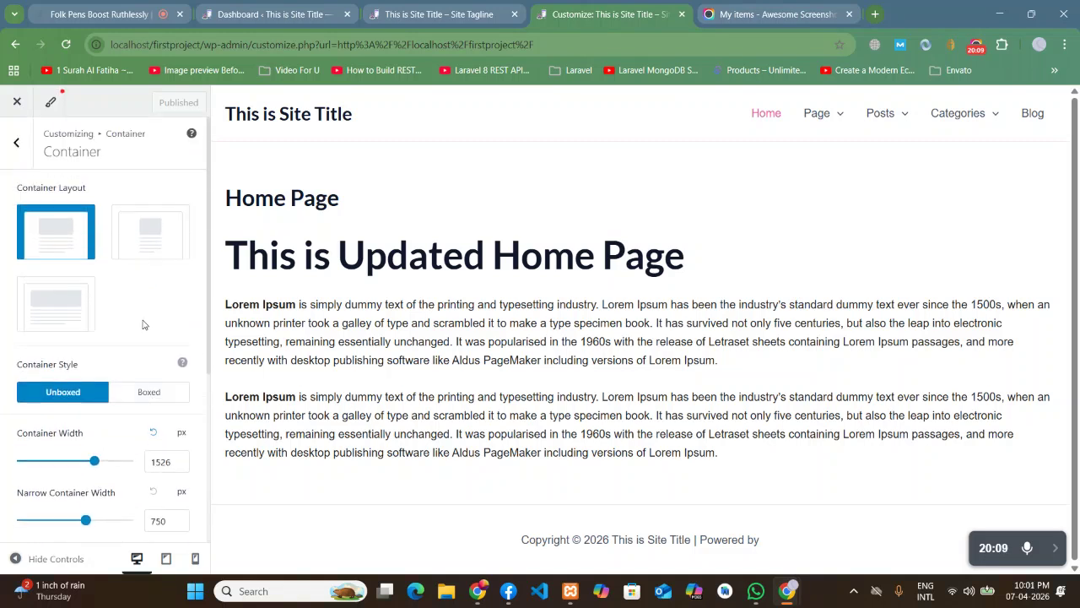
{"action": "scroll", "coordinate": [143, 326], "scroll_direction": "down", "scroll_amount": 4}
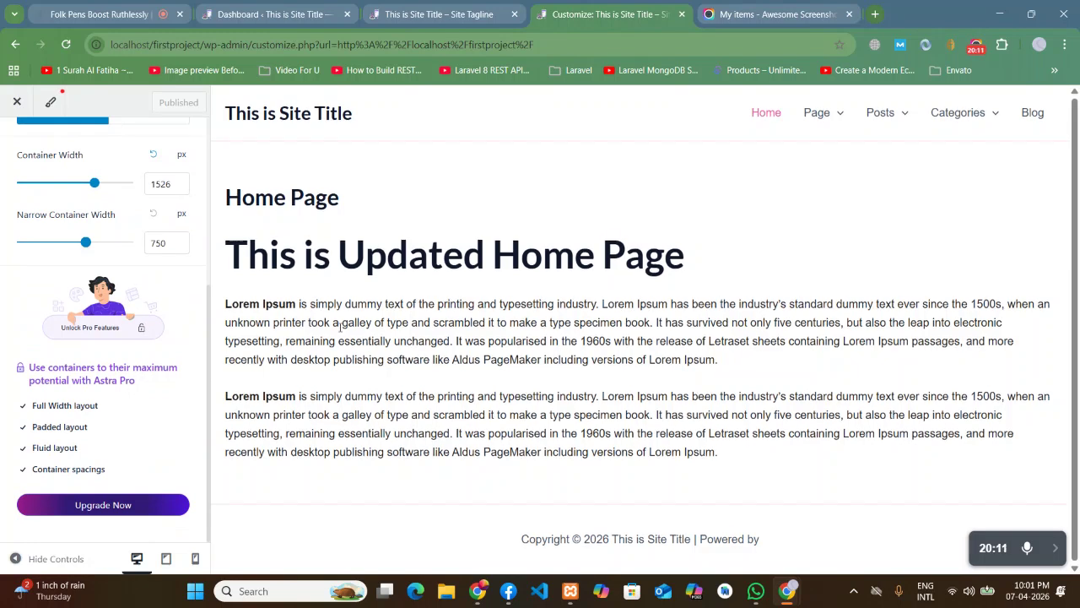
{"action": "scroll", "coordinate": [148, 421], "scroll_direction": "up", "scroll_amount": 4}
{"action": "scroll", "coordinate": [147, 421], "scroll_direction": "down", "scroll_amount": 1}
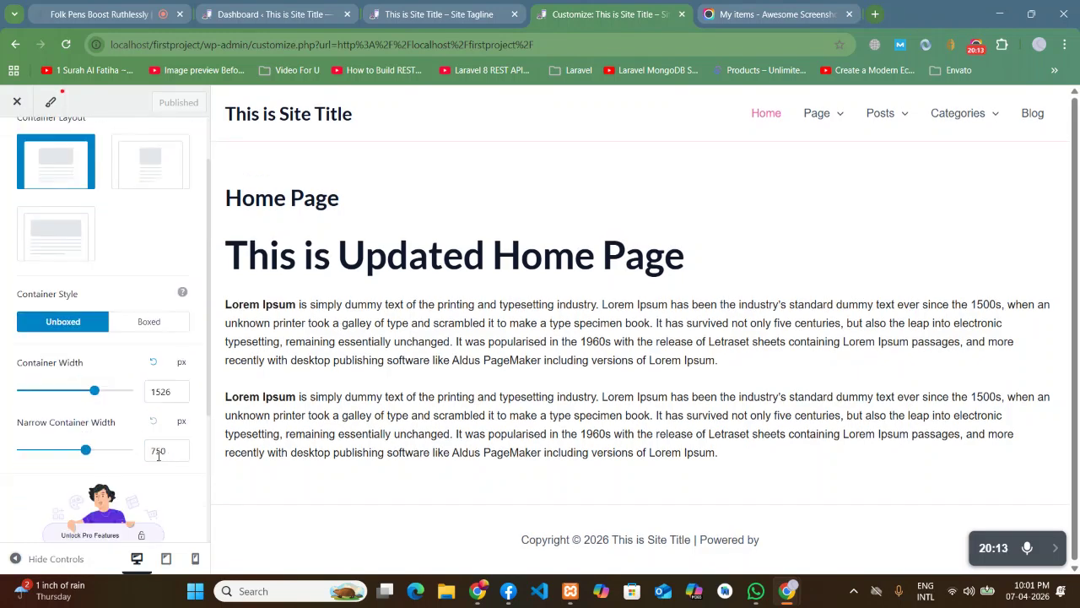
Try to set the container width to 1200 px in the Customizer, and publish the change.
{"action": "left_click", "coordinate": [176, 394]}
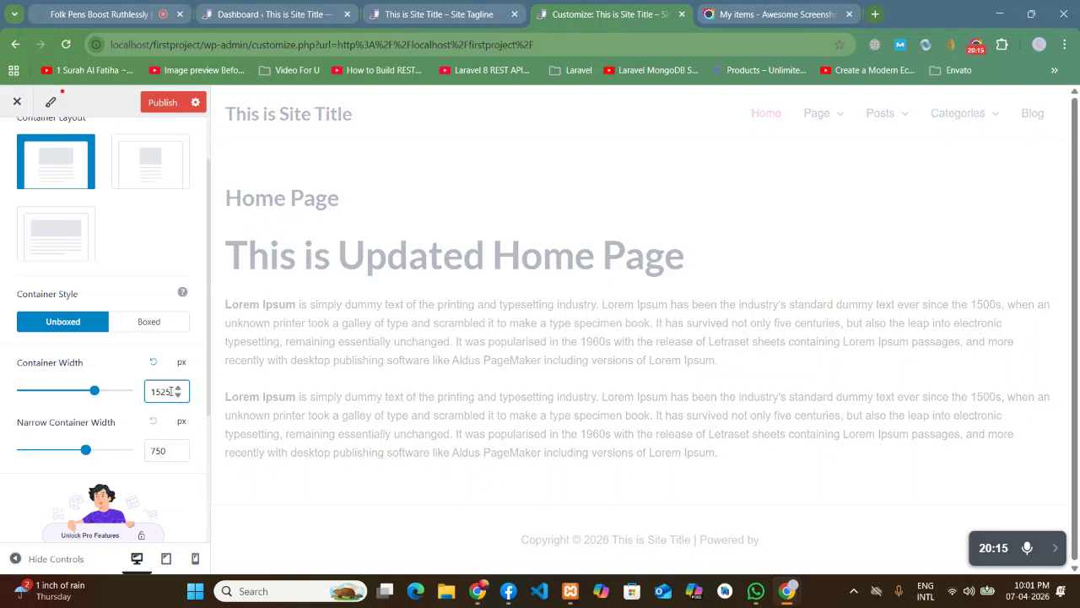
{"action": "left_click_drag", "start_coordinate": [172, 391], "coordinate": [142, 395]}
{"action": "type", "text": "1200"}
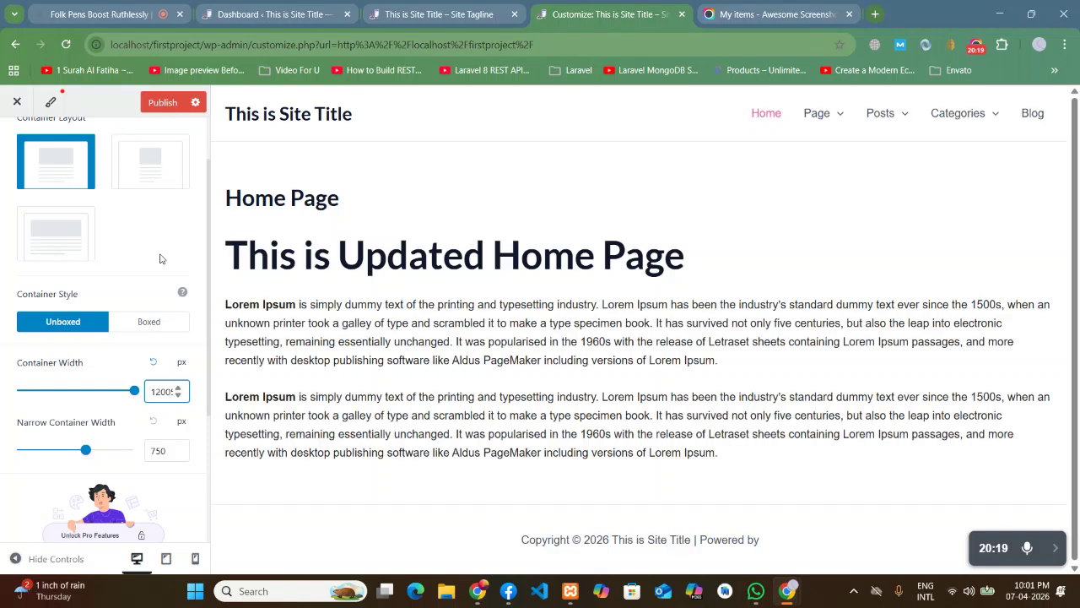
{"action": "scroll", "coordinate": [159, 278], "scroll_direction": "up", "scroll_amount": 1}
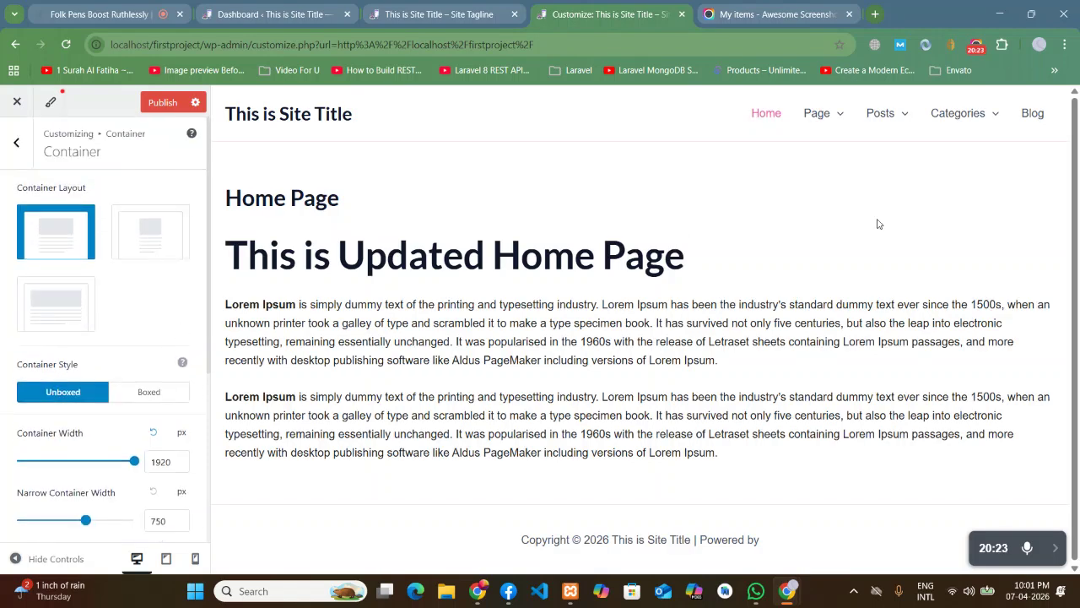
{"action": "left_click", "coordinate": [165, 105]}
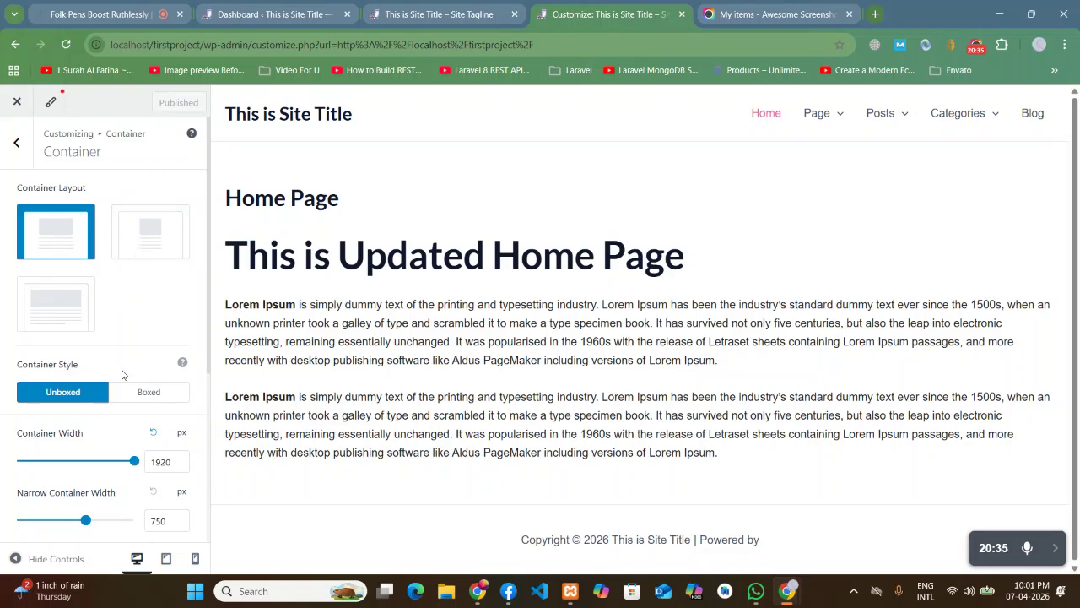
Set the container width to 1200 px, publish the change, and check it on the public home page.
{"action": "scroll", "coordinate": [121, 374], "scroll_direction": "down", "scroll_amount": 1}
{"action": "left_click_drag", "start_coordinate": [172, 391], "coordinate": [150, 391]}
{"action": "scroll", "coordinate": [138, 272], "scroll_direction": "up", "scroll_amount": 1}
{"action": "type", "text": "1200"}
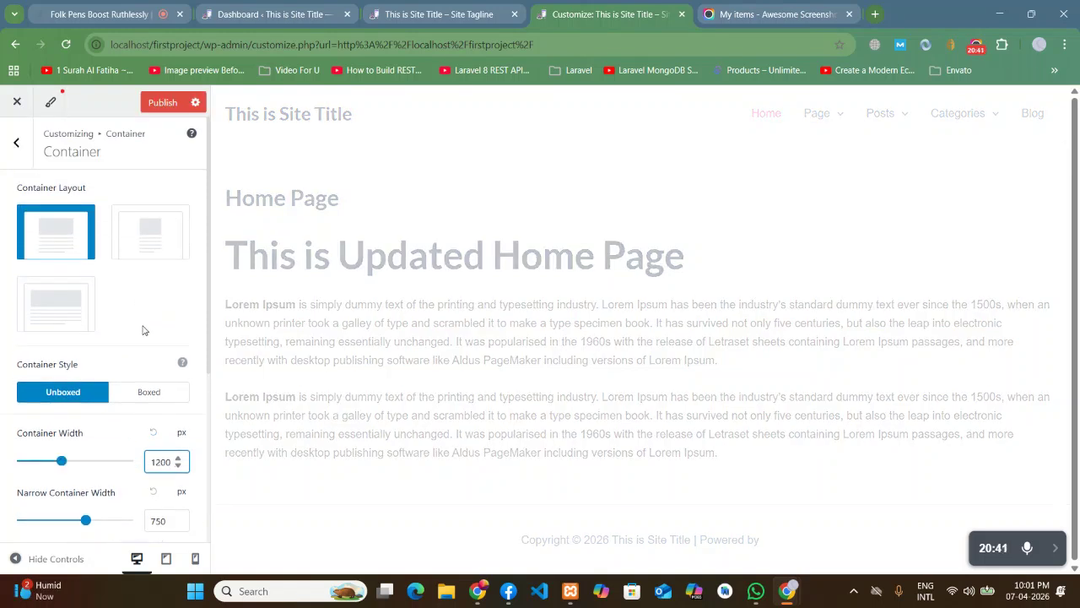
{"action": "left_click", "coordinate": [163, 103]}
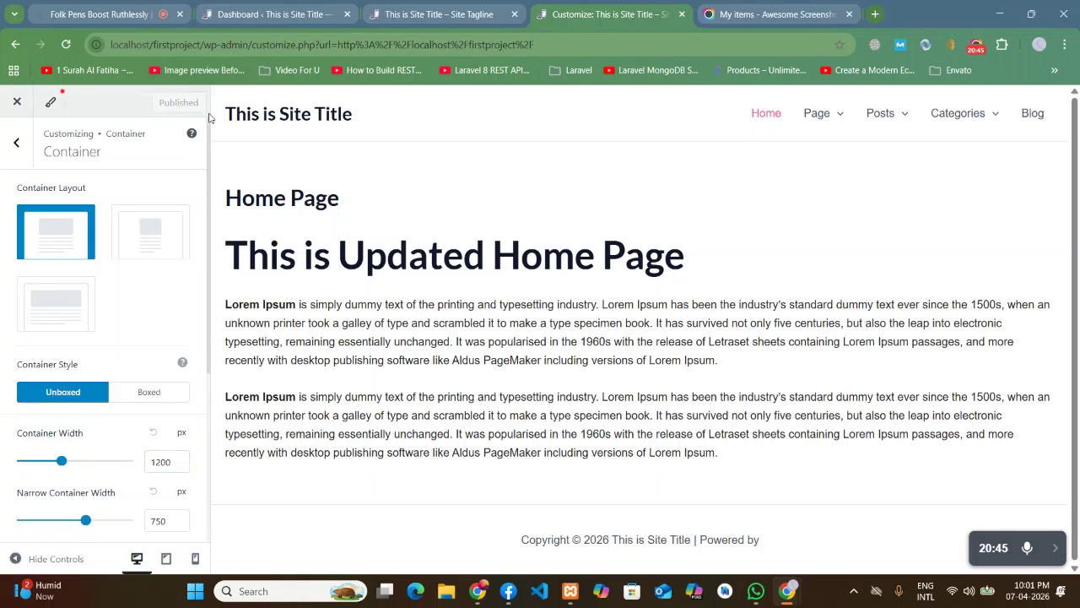
{"action": "left_click", "coordinate": [450, 6]}
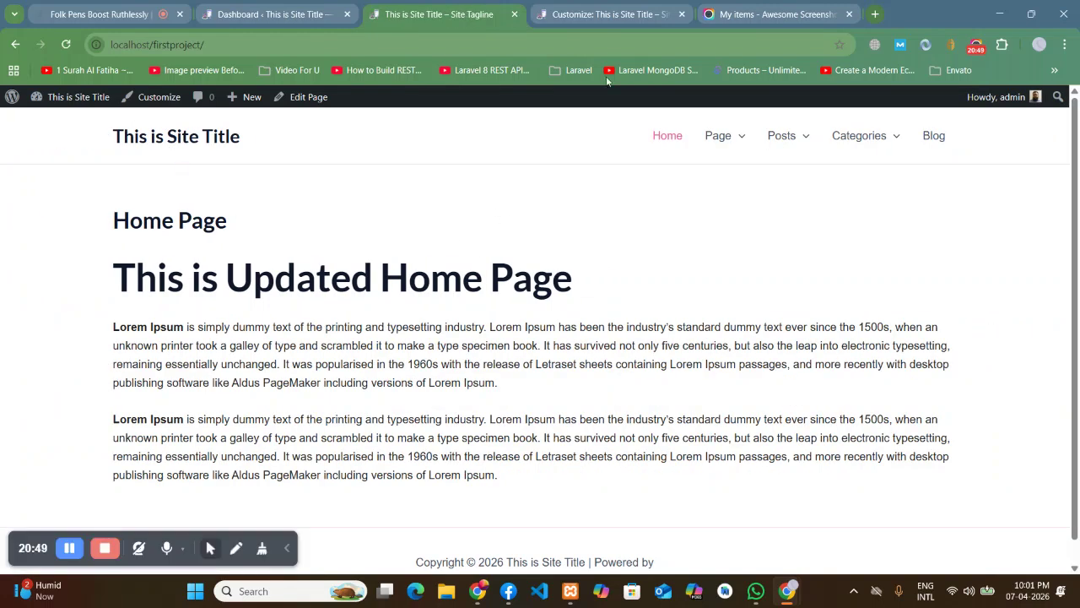
Switch the container layout to the narrow option in the Customizer, publish it, and check the public home page.
{"action": "key", "text": "ctrl+Tab"}
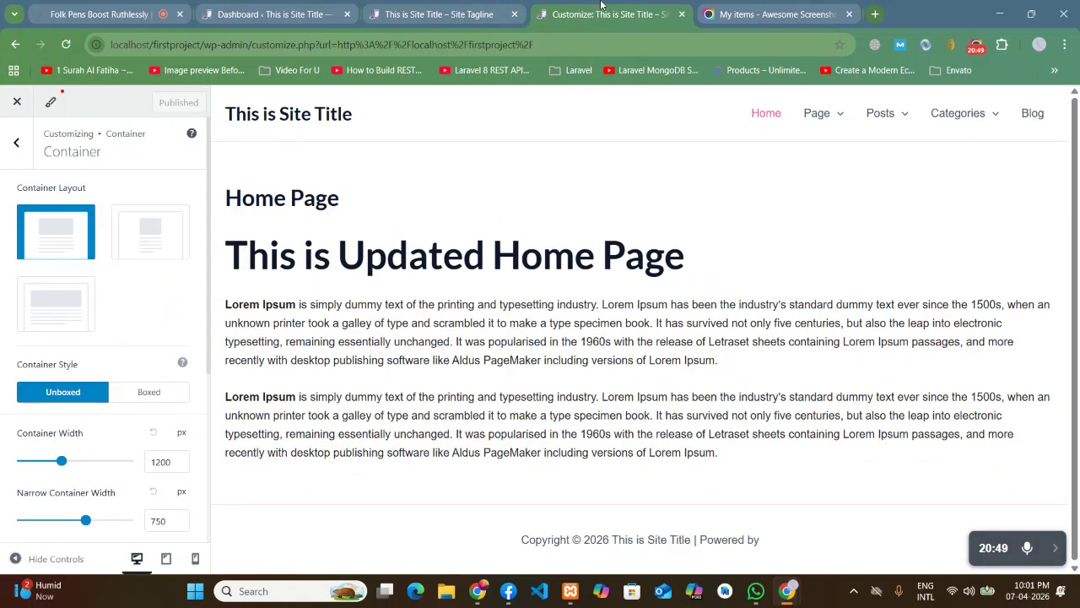
{"action": "left_click", "coordinate": [156, 239]}
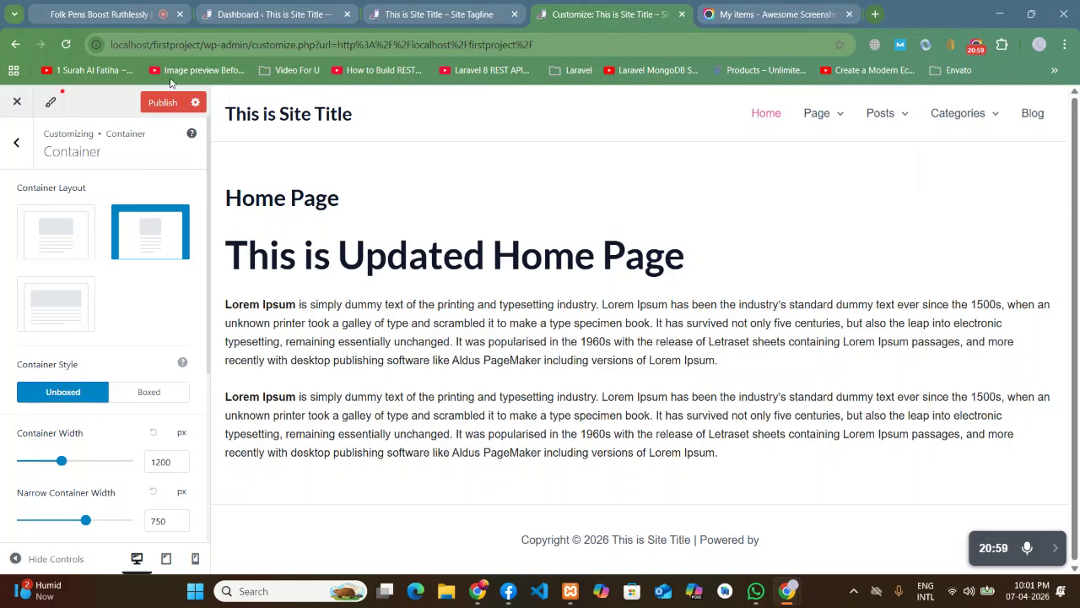
{"action": "left_click", "coordinate": [163, 103]}
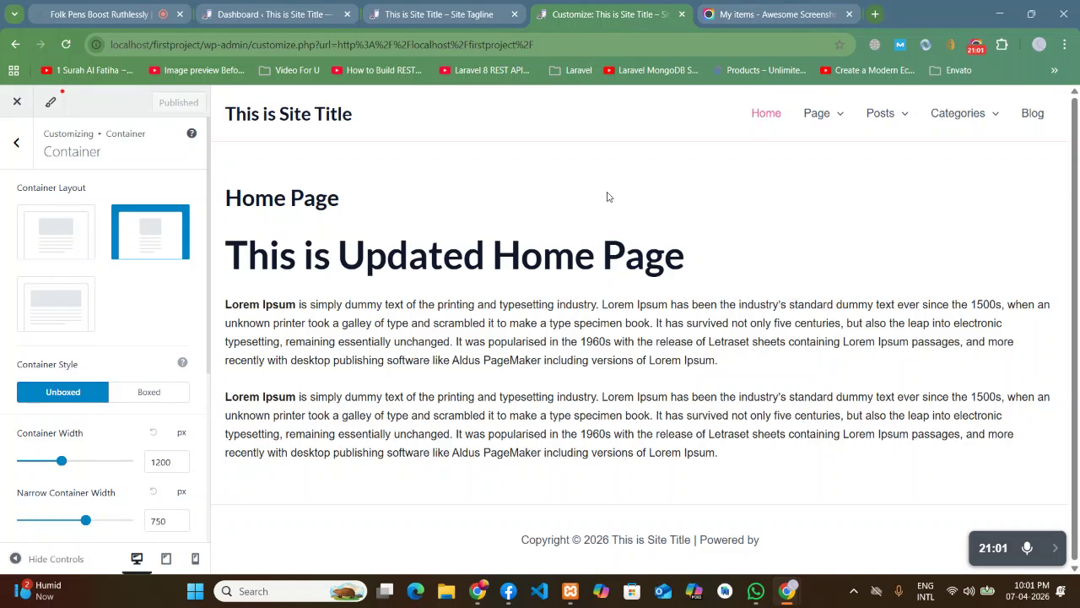
{"action": "left_click", "coordinate": [403, 4]}
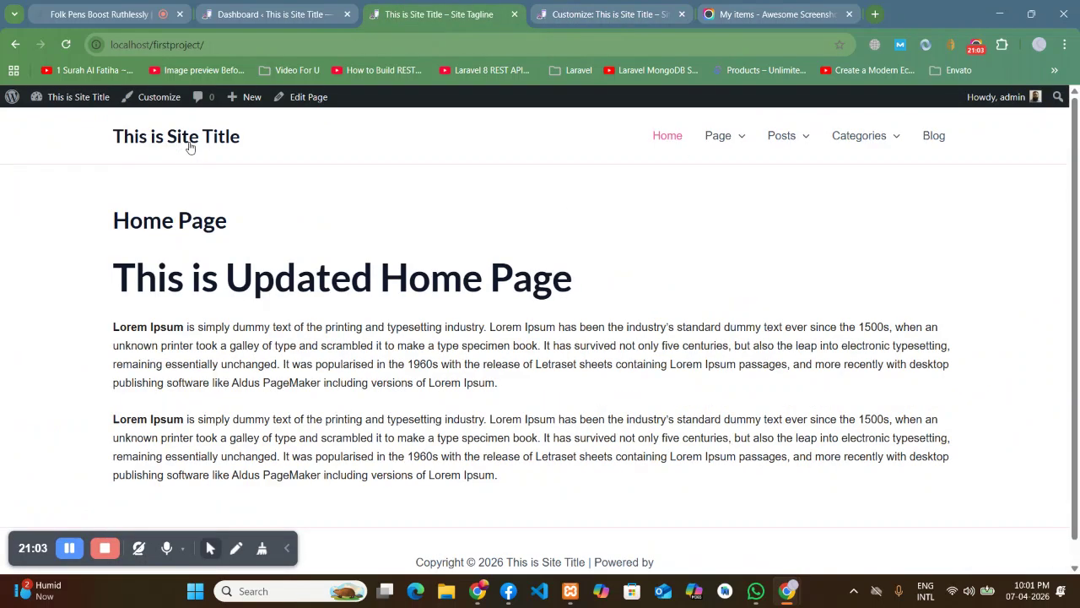
{"action": "key", "text": "F5"}
Set the container layout to Full Width in the Customizer, publish the change, and compare it with the public home page.
{"action": "left_click", "coordinate": [256, 14]}
{"action": "left_click", "coordinate": [567, 10]}
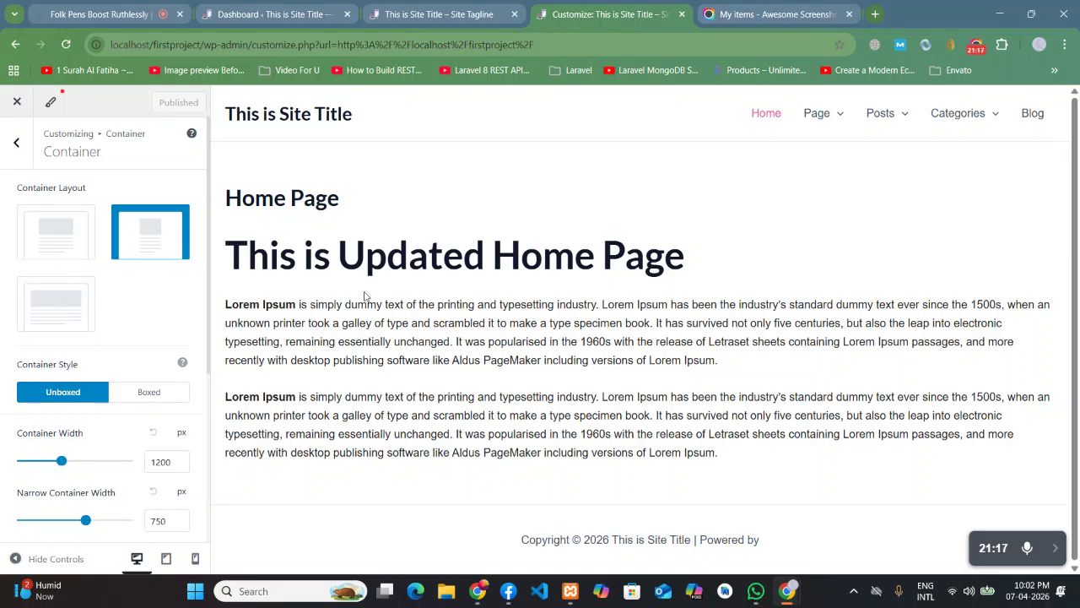
{"action": "left_click", "coordinate": [51, 314]}
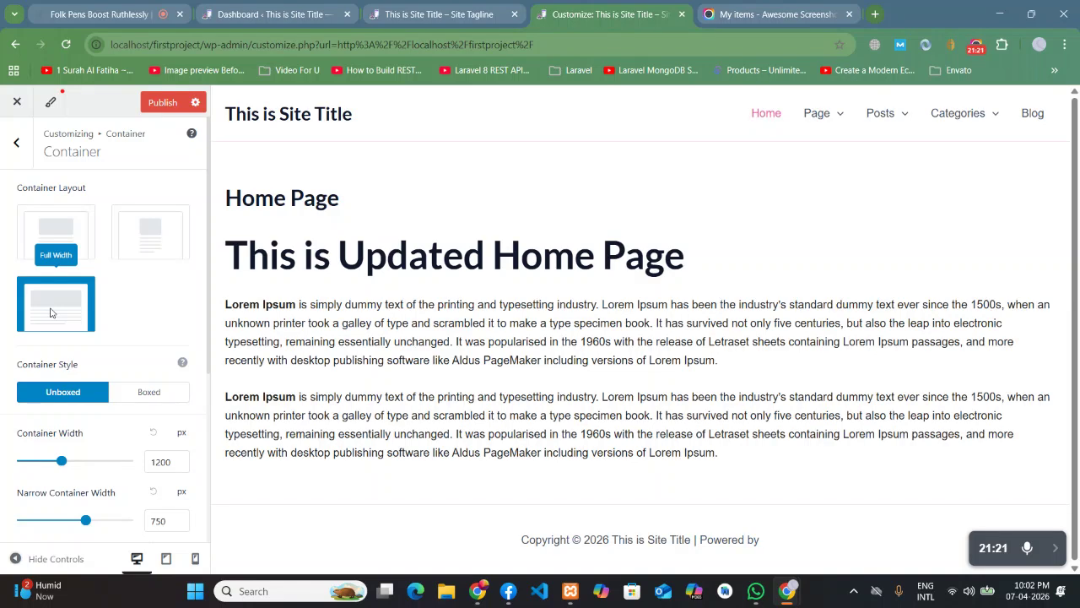
{"action": "left_click", "coordinate": [163, 102]}
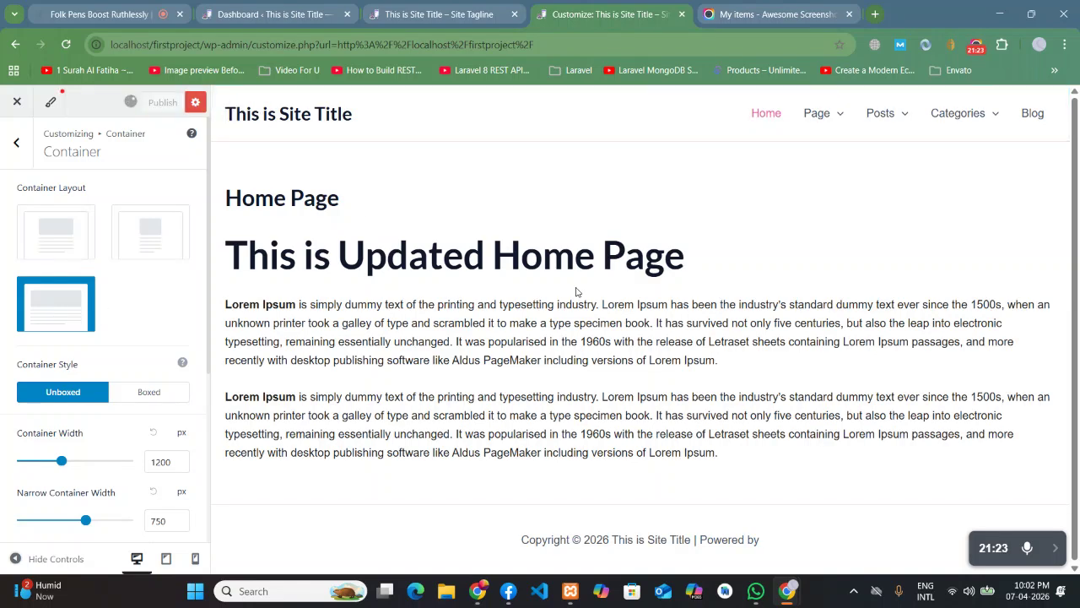
{"action": "left_click", "coordinate": [389, 9]}
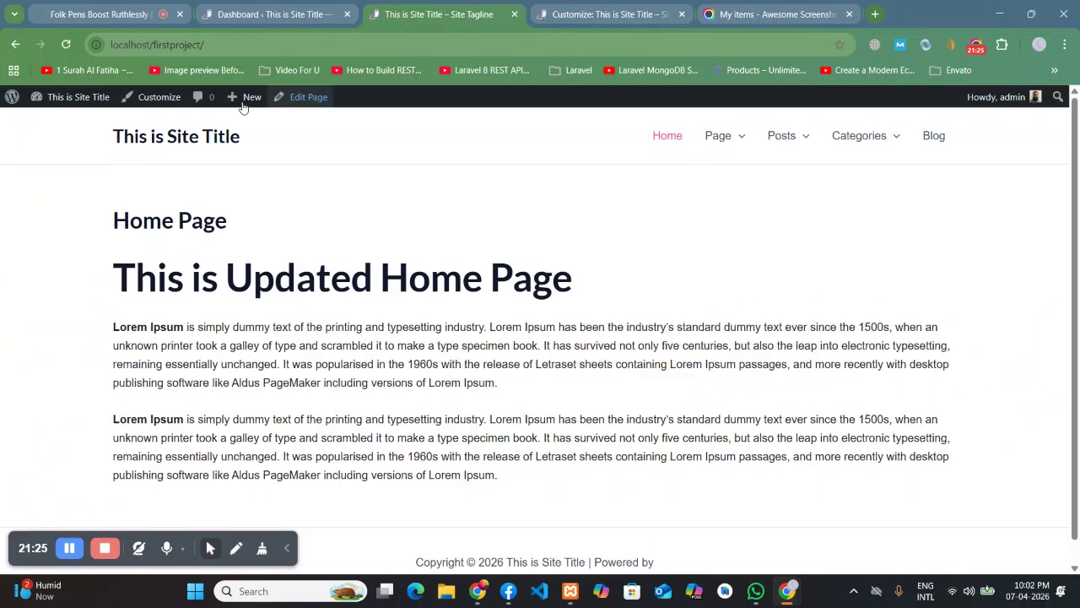
{"action": "key", "text": "F5"}
{"action": "scroll", "coordinate": [445, 363], "scroll_direction": "down", "scroll_amount": 1}
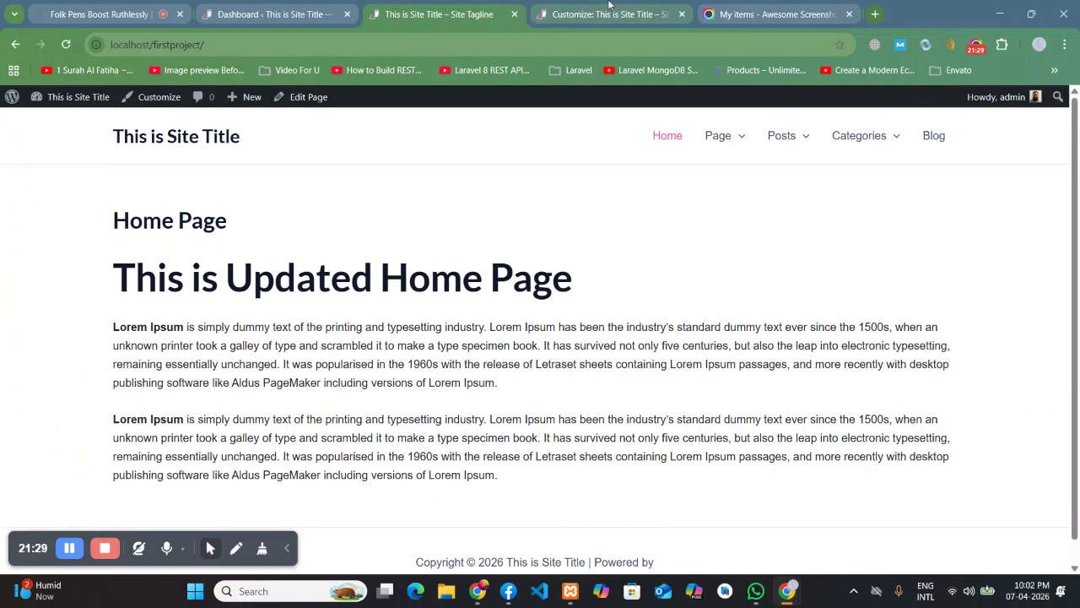
{"action": "left_click", "coordinate": [609, 8]}
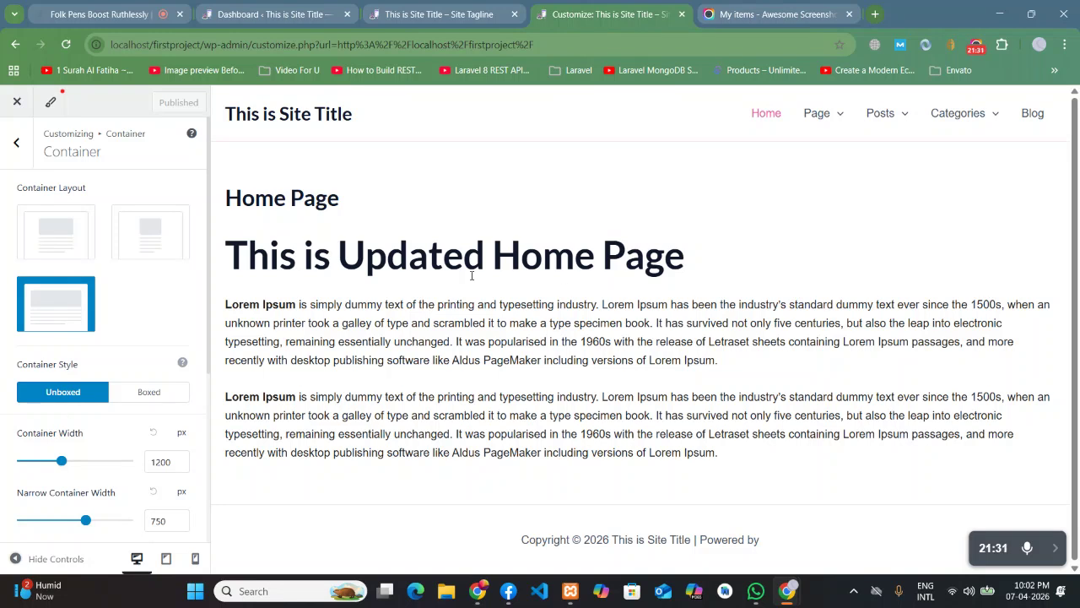
{"action": "left_click", "coordinate": [453, 10]}
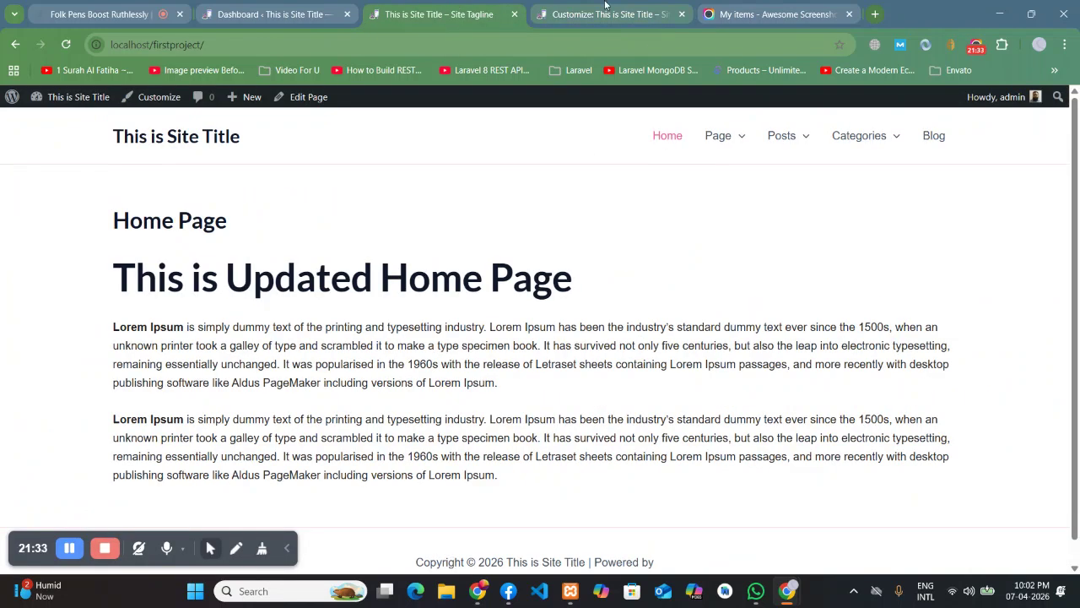
{"action": "left_click", "coordinate": [605, 6]}
{"action": "left_click", "coordinate": [171, 461]}
{"action": "left_click_drag", "start_coordinate": [172, 461], "coordinate": [151, 462]}
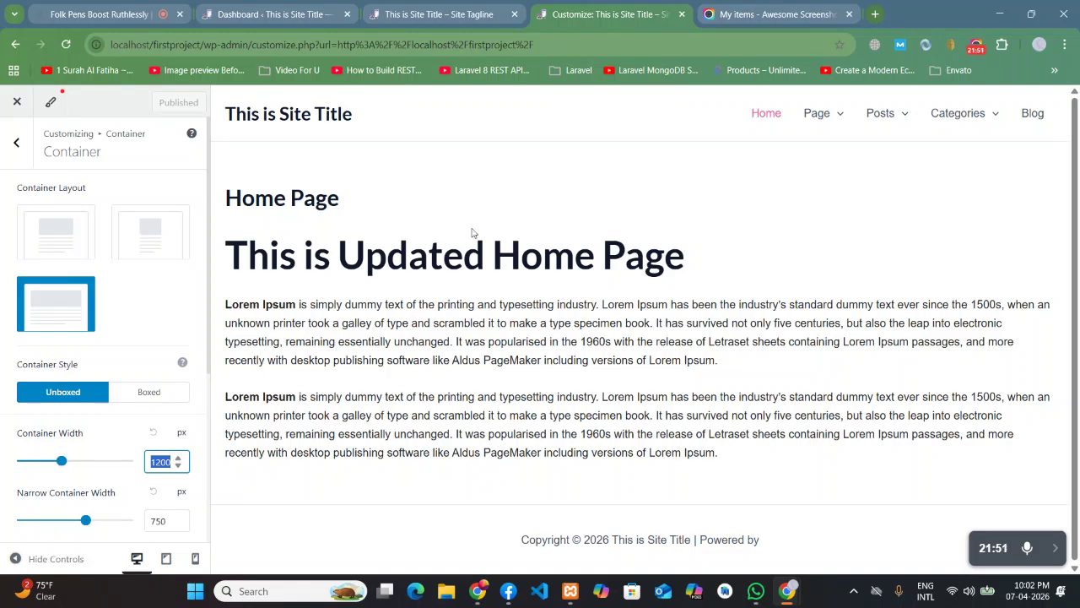
{"action": "left_click", "coordinate": [108, 9]}
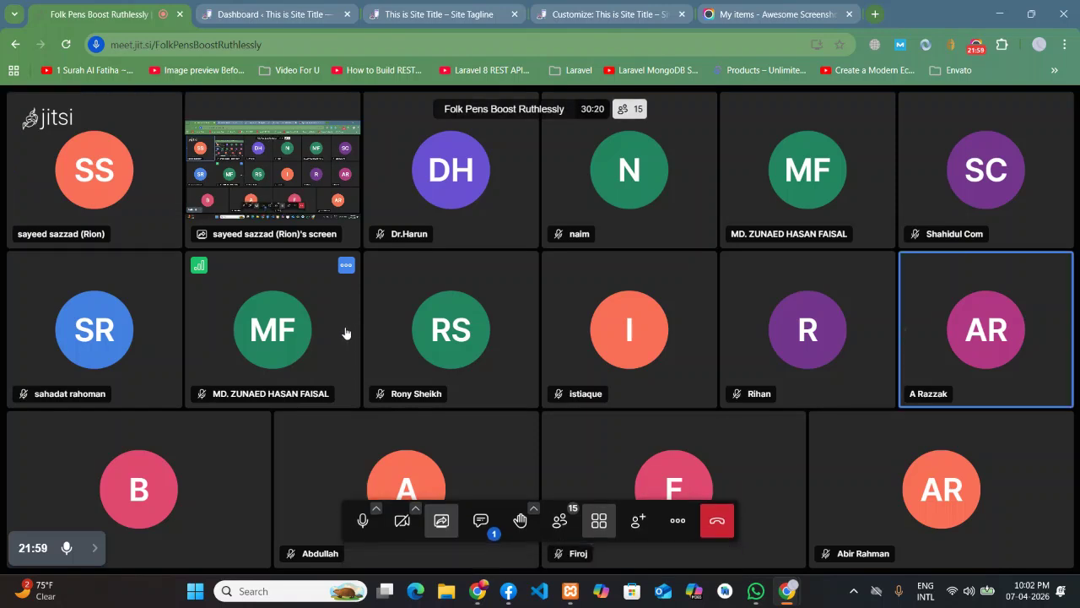
{"action": "left_click", "coordinate": [467, 10]}
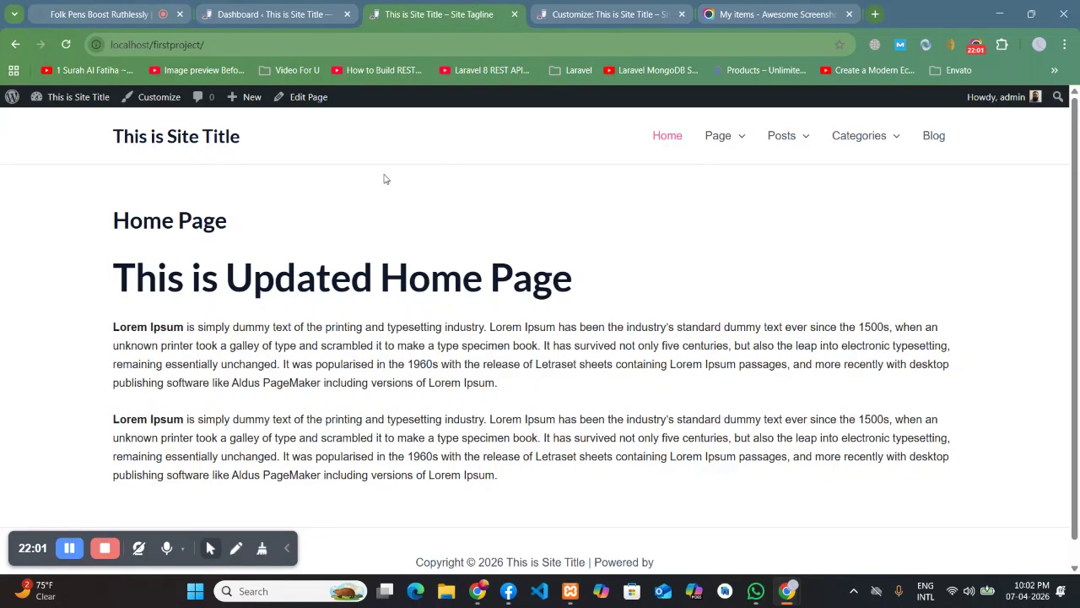
{"action": "scroll", "coordinate": [337, 185], "scroll_direction": "down", "scroll_amount": 1}
{"action": "key", "text": "F5"}
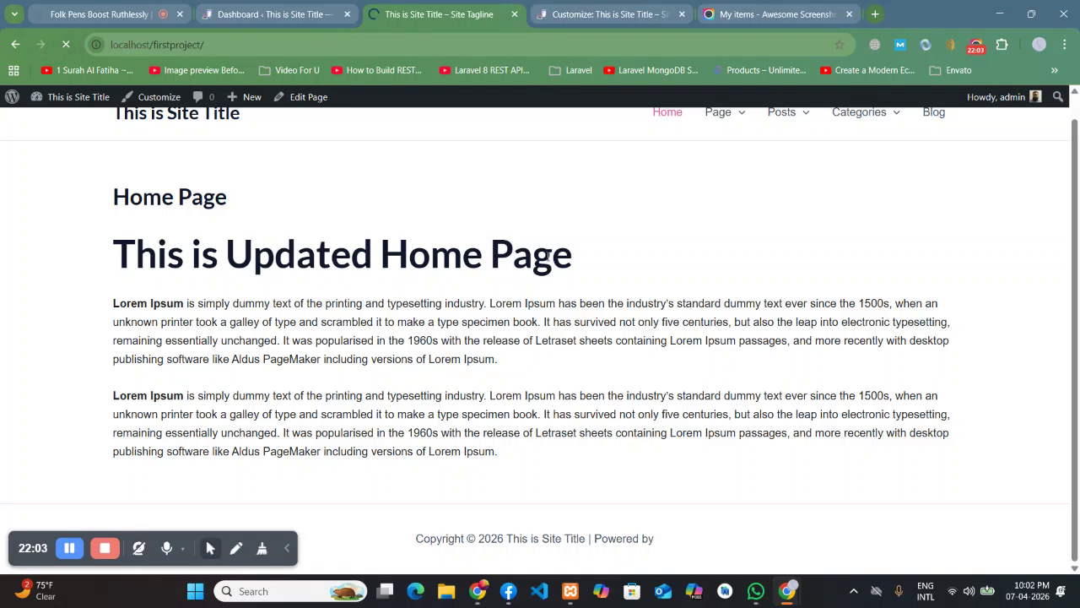
{"action": "left_click", "coordinate": [258, 10]}
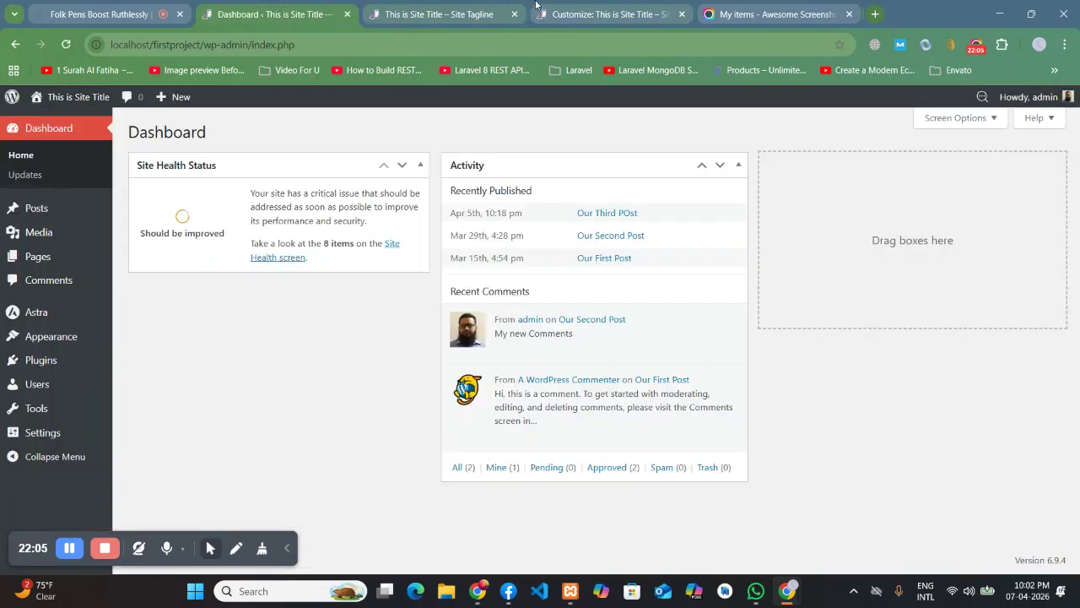
Leave the Container settings in the Customizer and open the Global Buttons settings.
{"action": "left_click", "coordinate": [537, 9]}
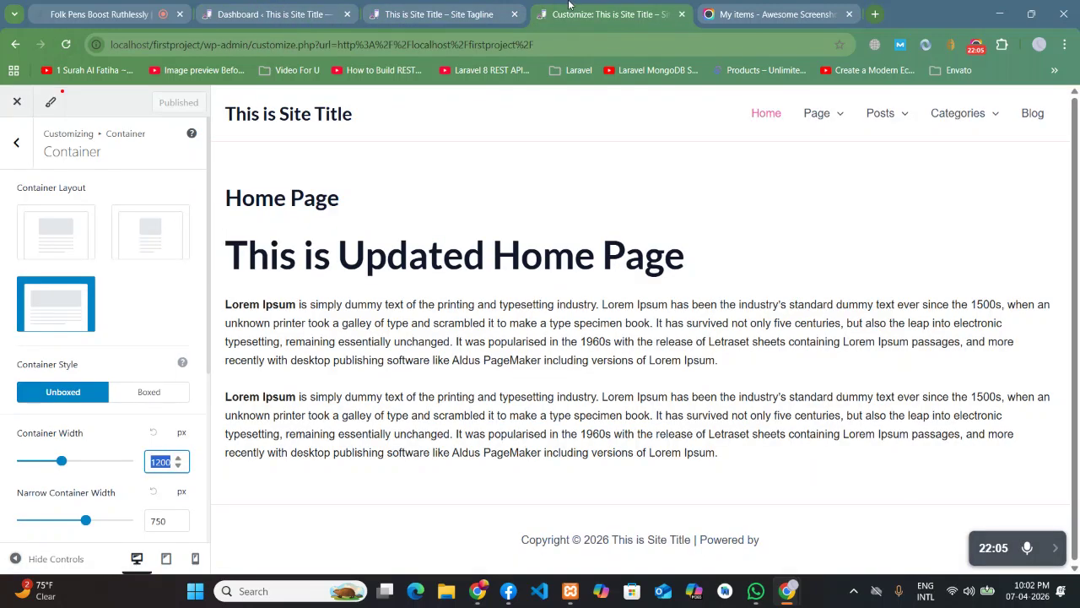
{"action": "left_click", "coordinate": [12, 143]}
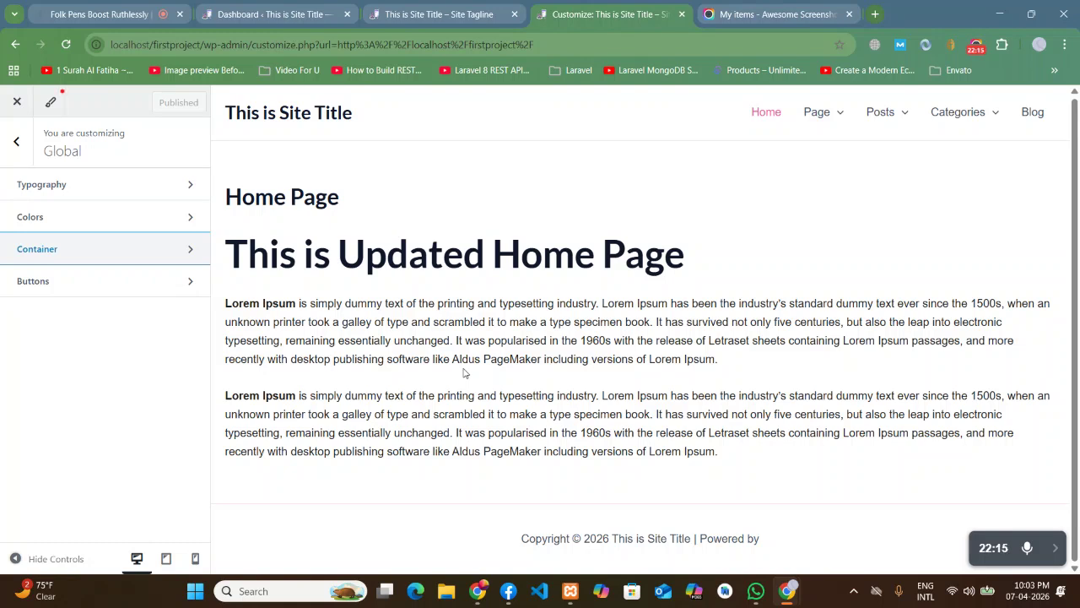
{"action": "left_click", "coordinate": [54, 288]}
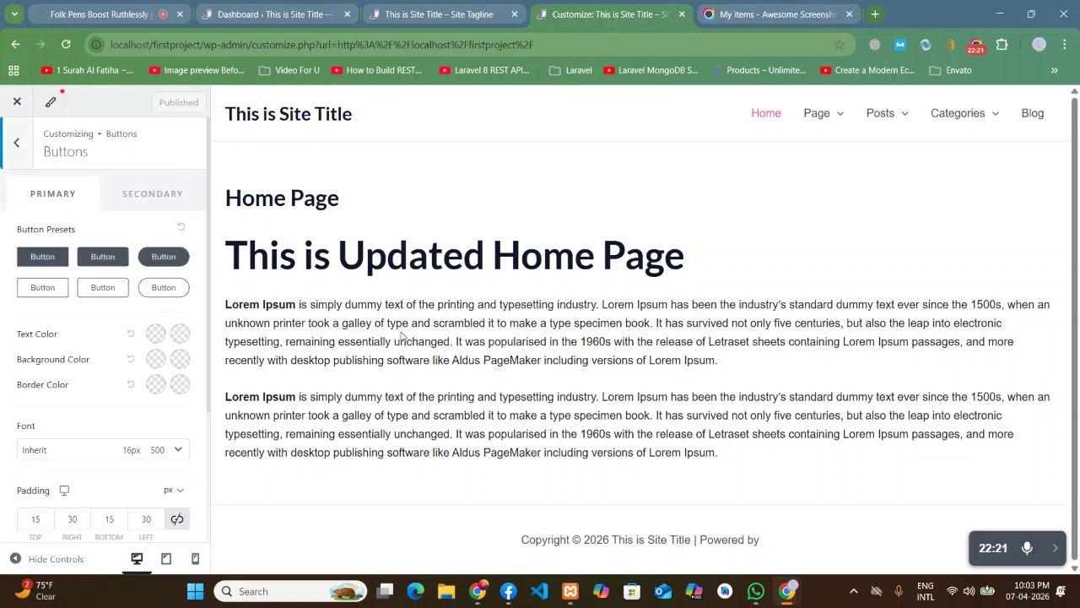
{"action": "mouse_move", "coordinate": [826, 124]}
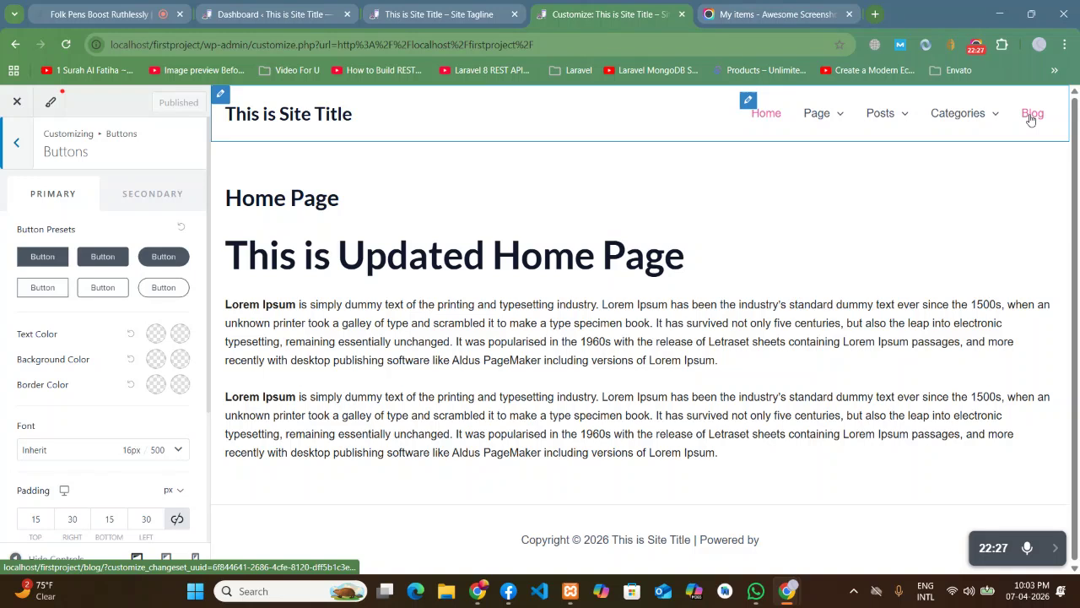
{"action": "mouse_move", "coordinate": [985, 118]}
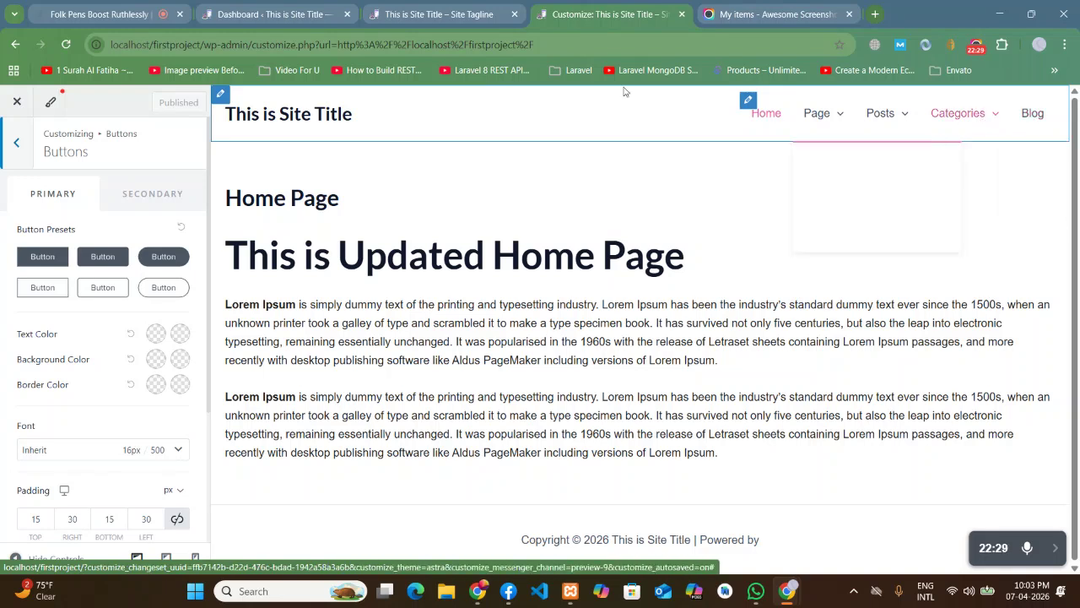
Look through Our Dummy Page, Sample Page and Our First Post on the public site for a button, down to the comment form.
{"action": "left_click", "coordinate": [455, 13]}
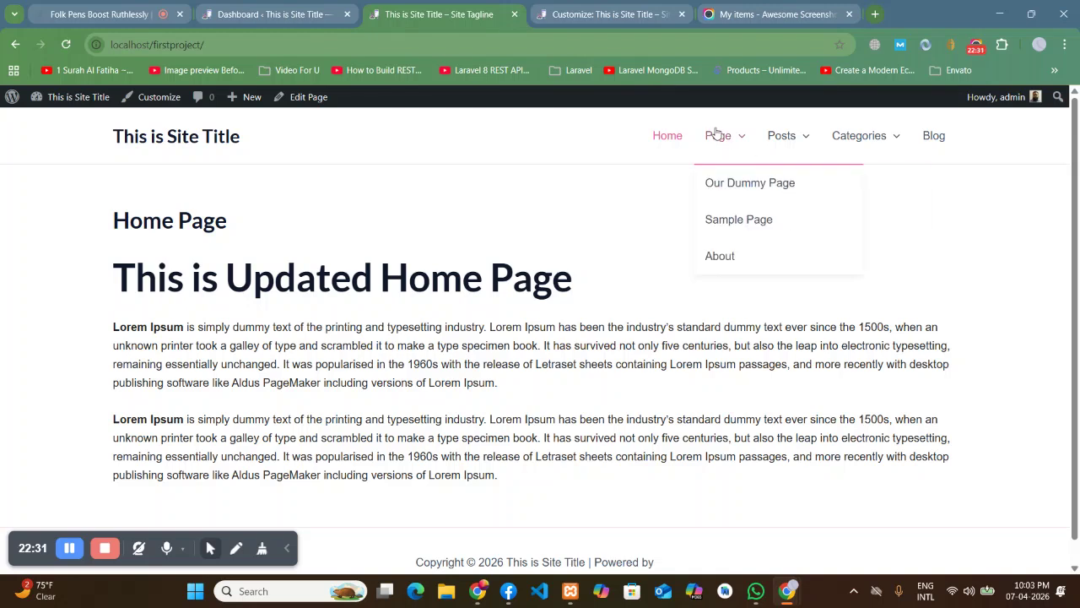
{"action": "left_click", "coordinate": [712, 181]}
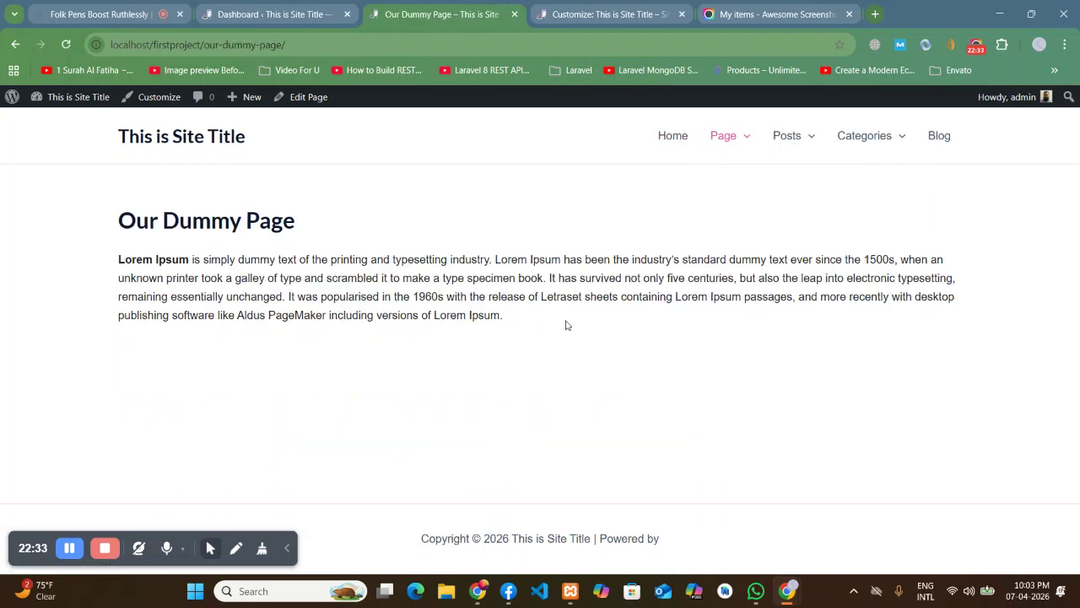
{"action": "mouse_move", "coordinate": [740, 159]}
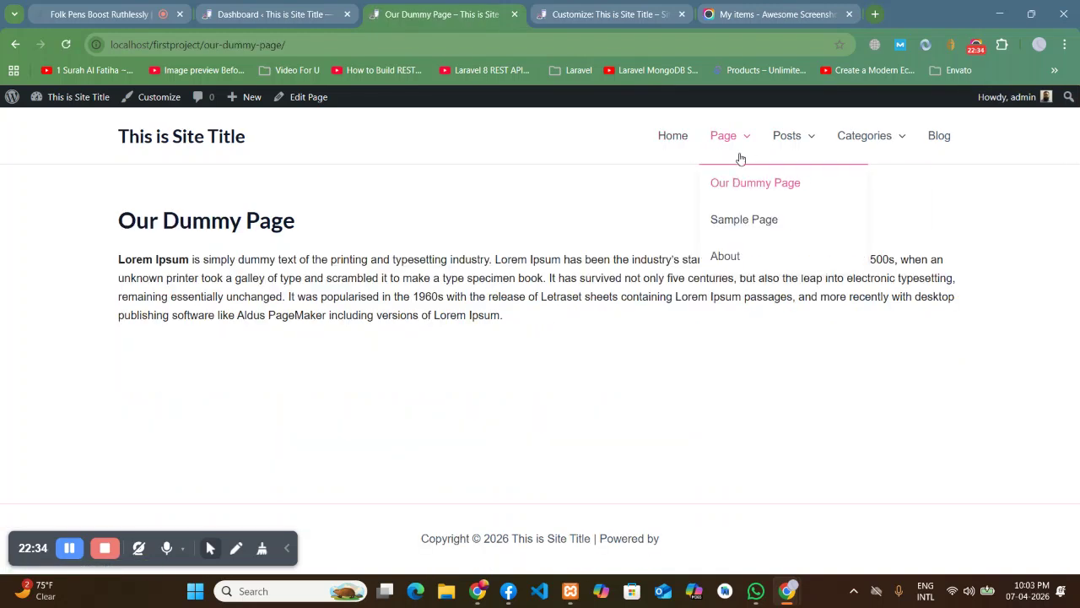
{"action": "left_click", "coordinate": [740, 221]}
{"action": "scroll", "coordinate": [613, 259], "scroll_direction": "down", "scroll_amount": 3}
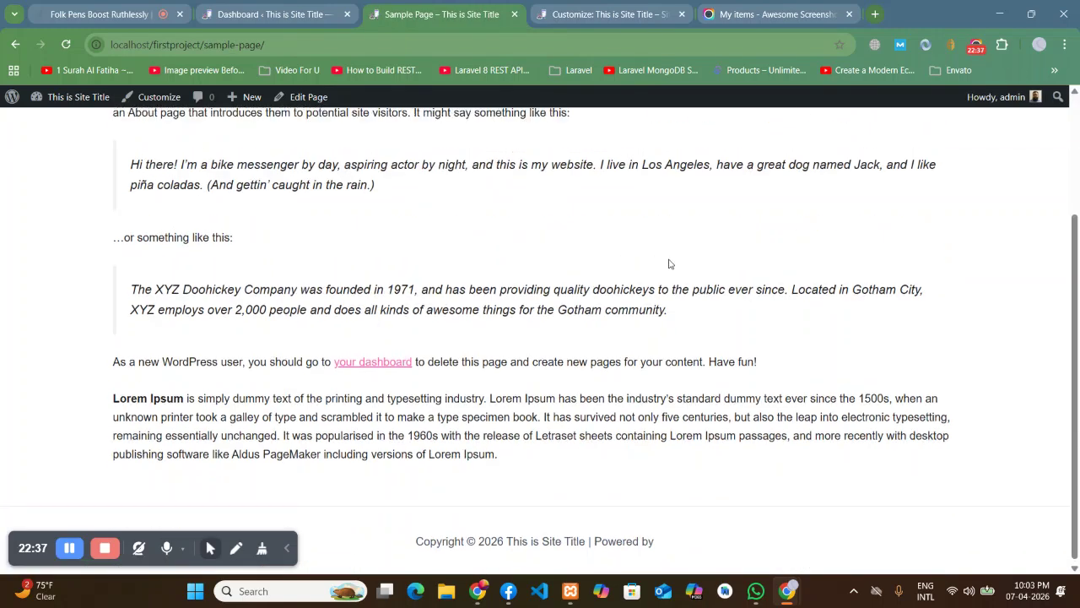
{"action": "scroll", "coordinate": [653, 261], "scroll_direction": "up", "scroll_amount": 3}
{"action": "mouse_move", "coordinate": [782, 138]}
{"action": "left_click", "coordinate": [825, 193]}
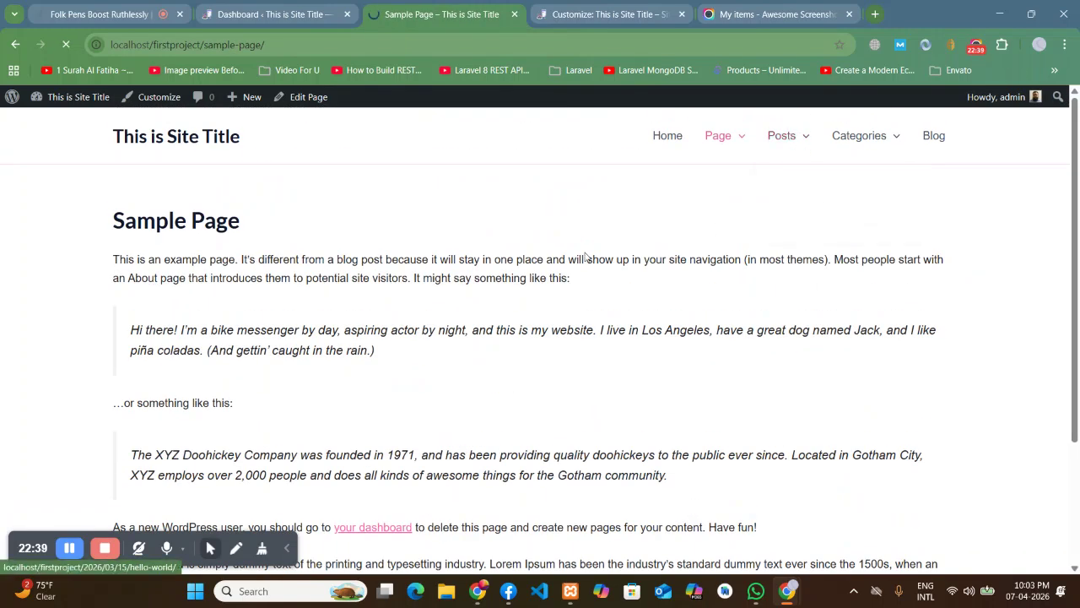
{"action": "scroll", "coordinate": [541, 256], "scroll_direction": "down", "scroll_amount": 5}
{"action": "scroll", "coordinate": [541, 256], "scroll_direction": "down", "scroll_amount": 10}
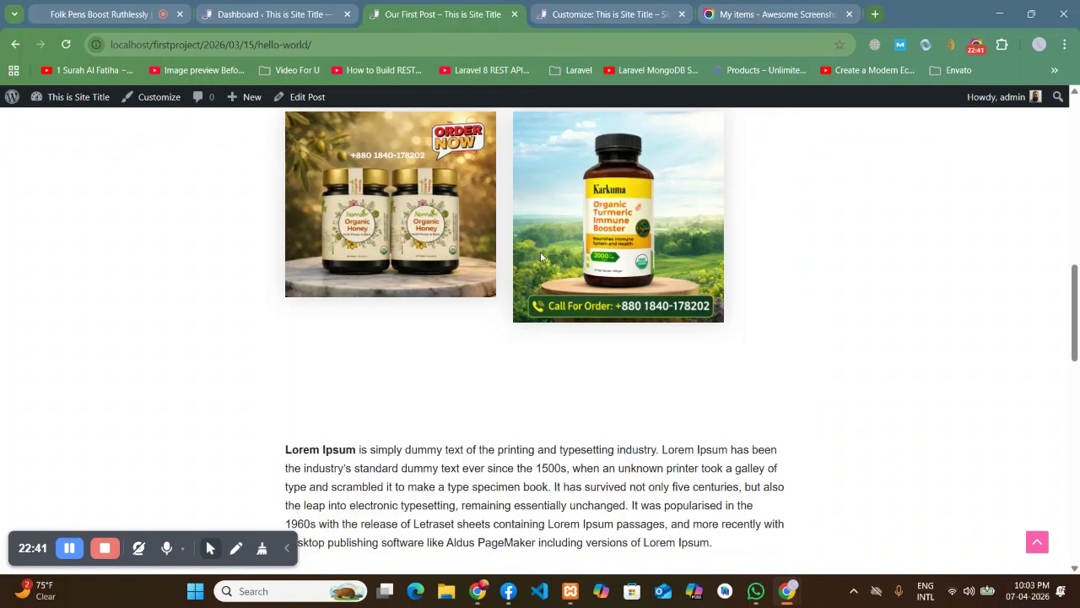
{"action": "scroll", "coordinate": [627, 278], "scroll_direction": "down", "scroll_amount": 1}
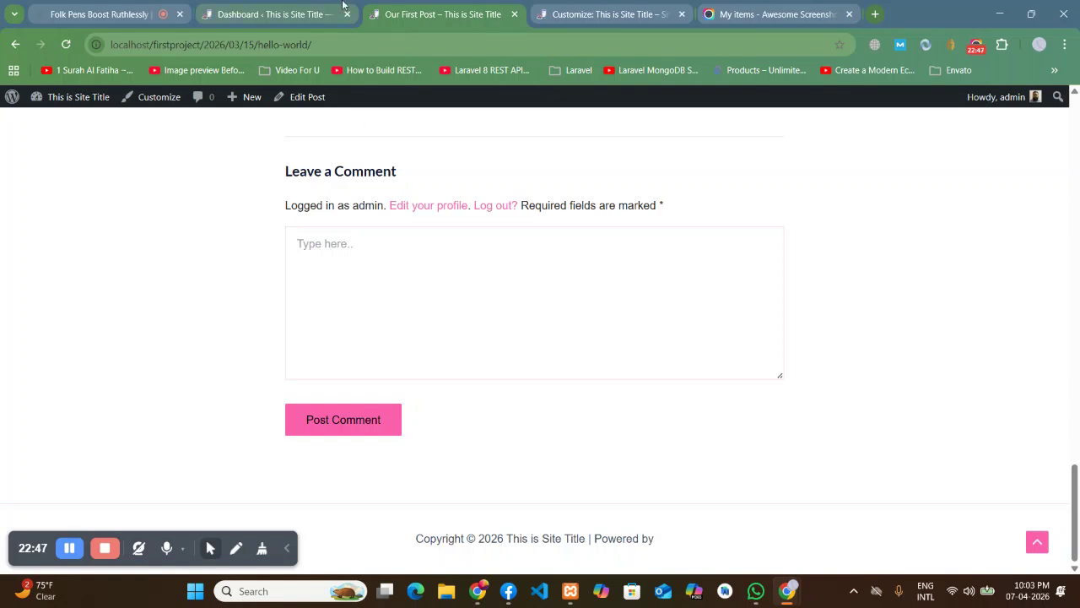
Open Our Third POst from the Blog page in the Customizer preview and bring its comment form into view.
{"action": "left_click", "coordinate": [600, 7]}
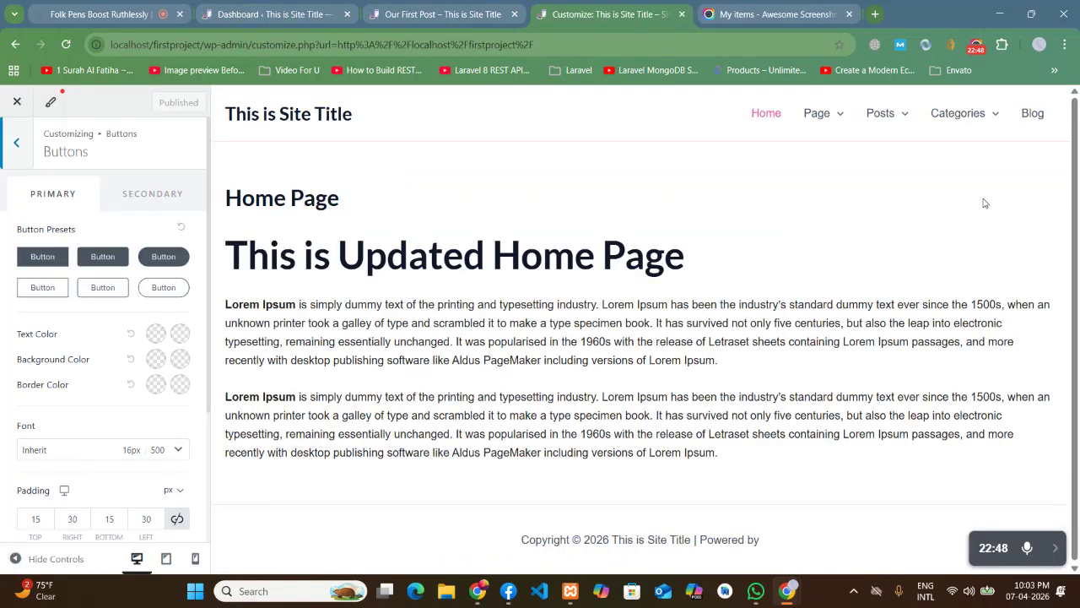
{"action": "left_click", "coordinate": [1033, 113]}
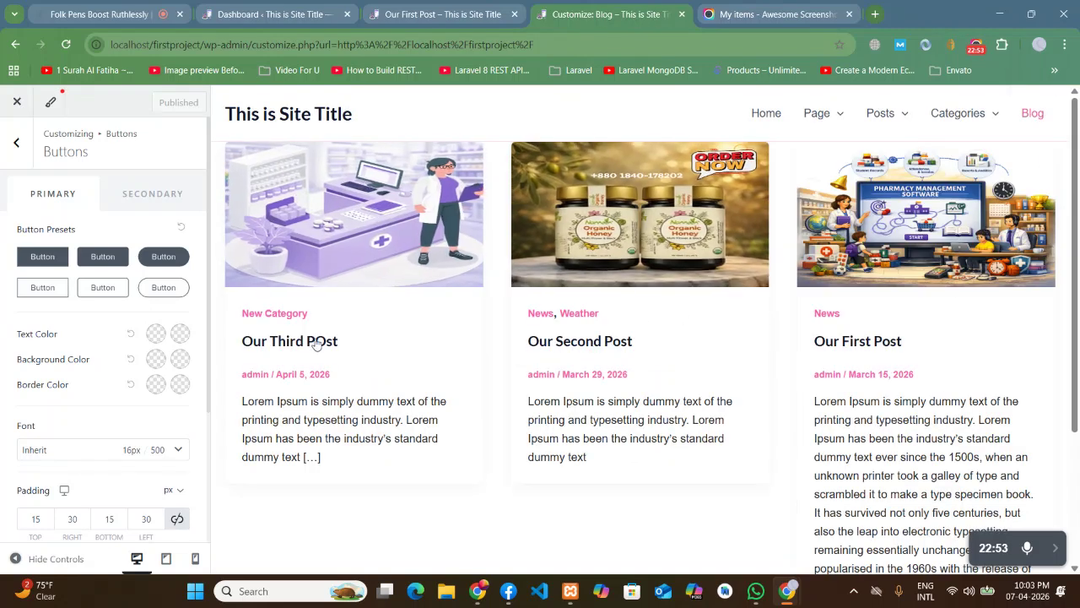
{"action": "left_click", "coordinate": [314, 342]}
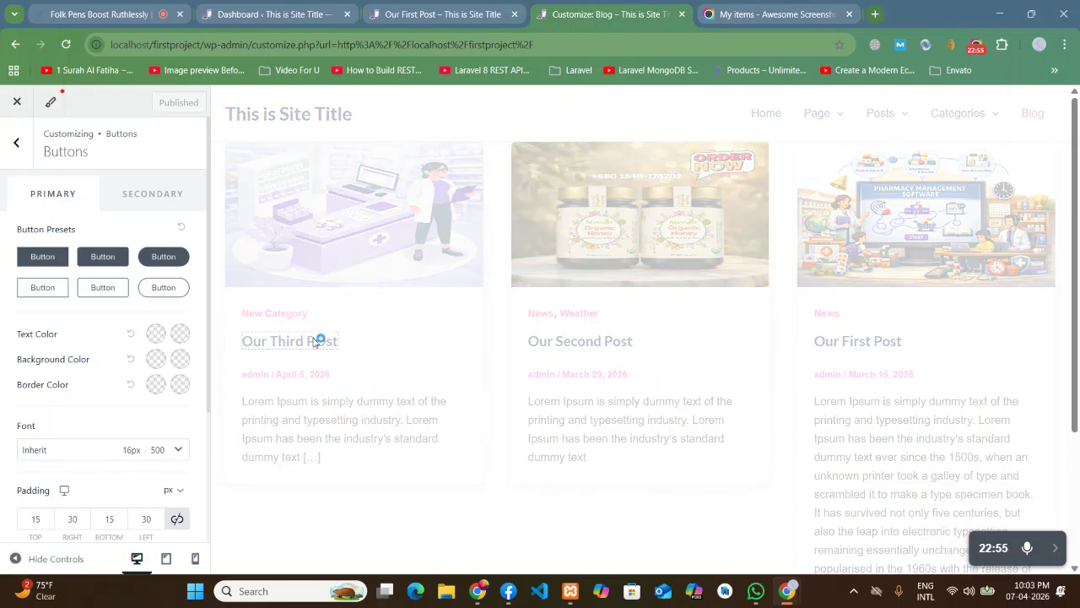
{"action": "scroll", "coordinate": [786, 338], "scroll_direction": "down", "scroll_amount": 5}
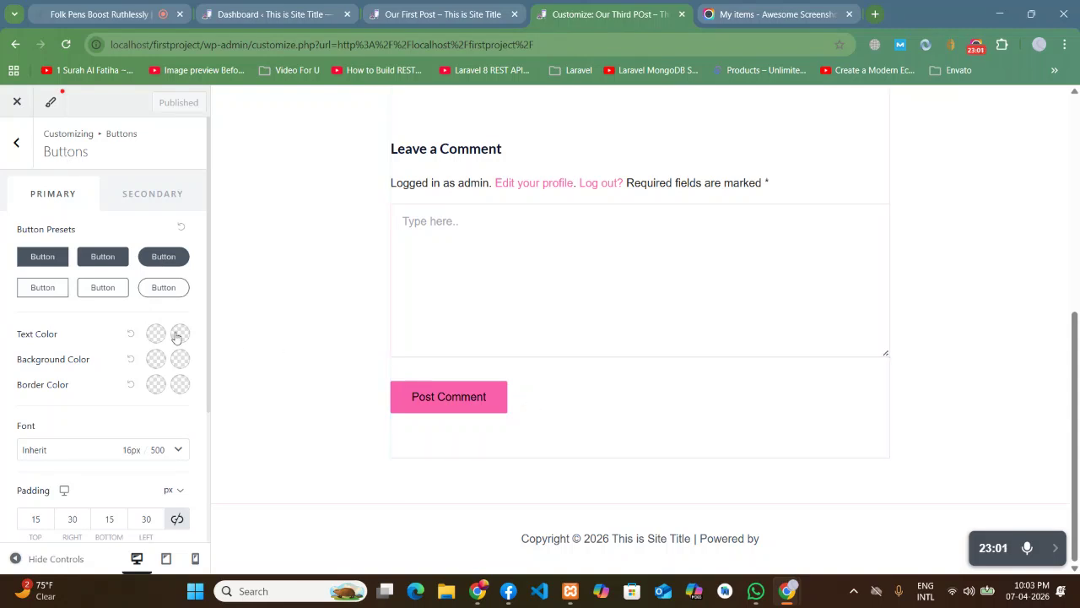
Try the filled pill, filled rounded and three outlined presets on the primary button, comparing the Post Comment button in the preview.
{"action": "left_click", "coordinate": [157, 261]}
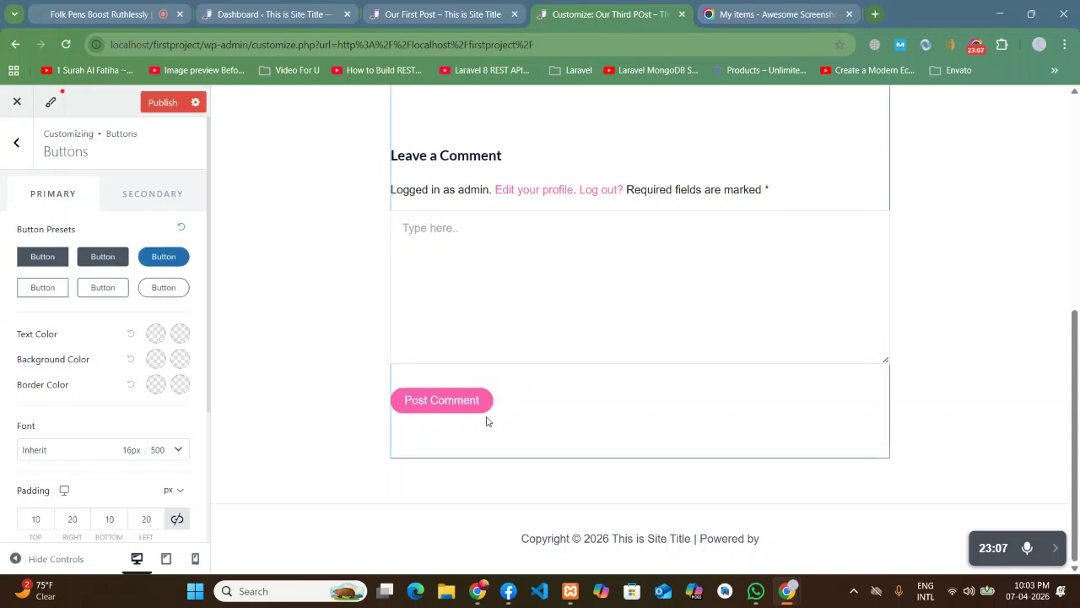
{"action": "left_click", "coordinate": [102, 259]}
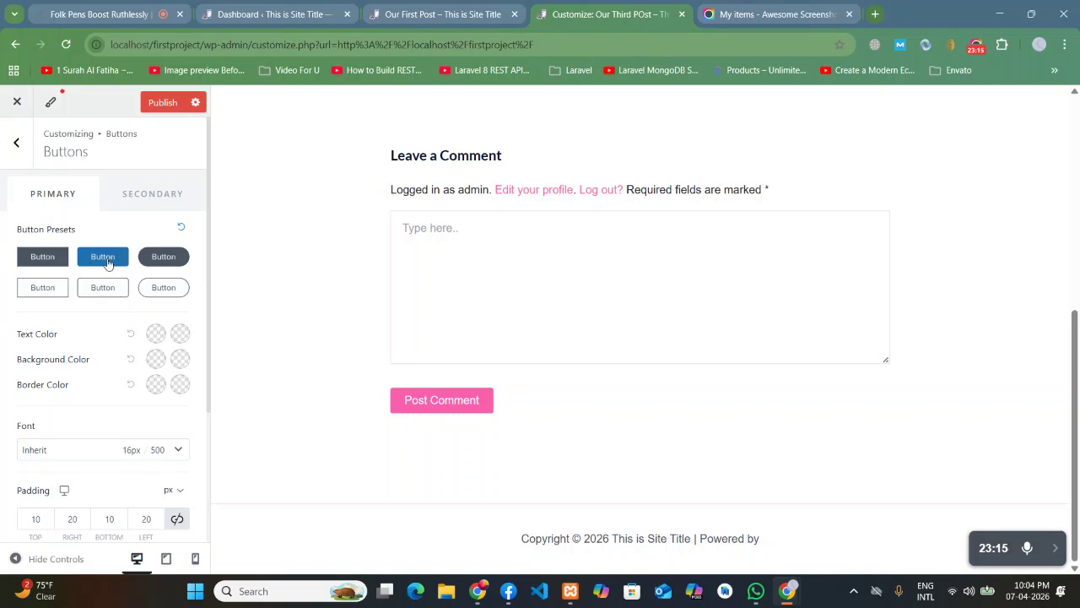
{"action": "left_click", "coordinate": [47, 290]}
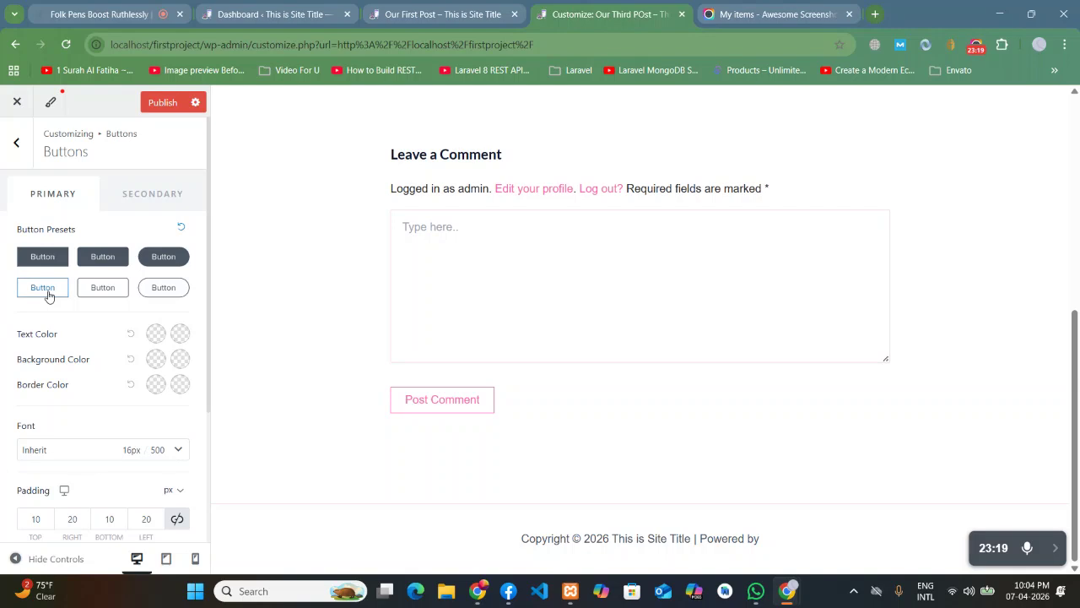
{"action": "left_click", "coordinate": [103, 289]}
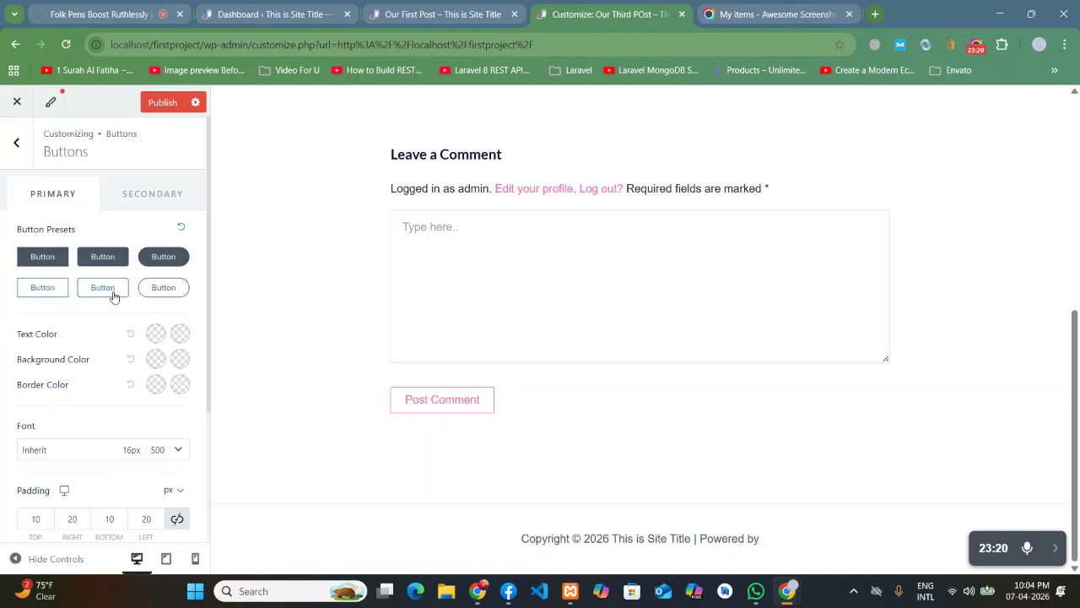
{"action": "left_click", "coordinate": [175, 291]}
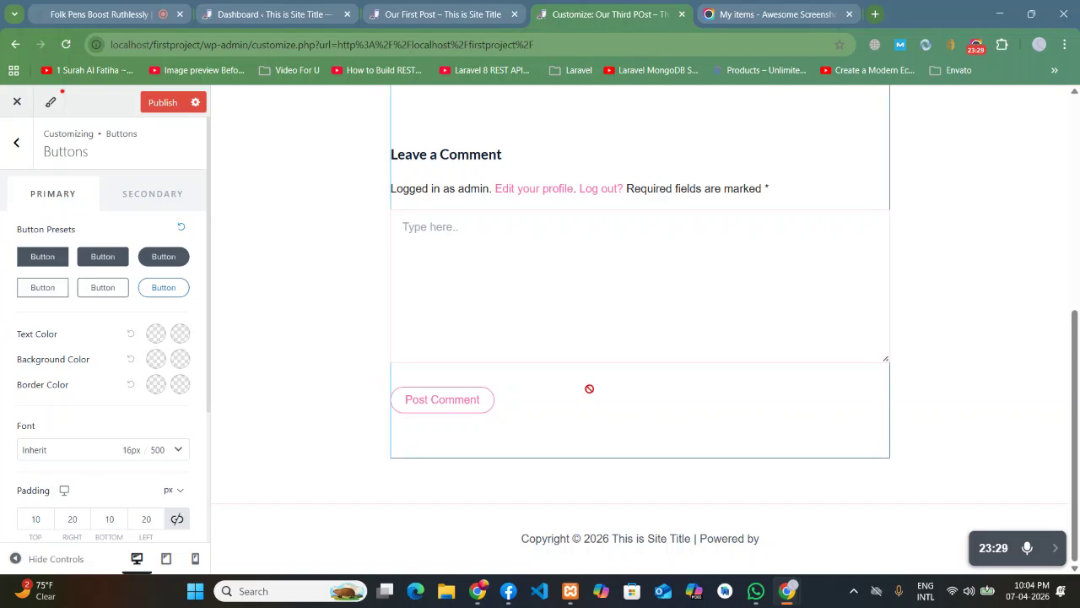
{"action": "scroll", "coordinate": [235, 335], "scroll_direction": "up", "scroll_amount": 1}
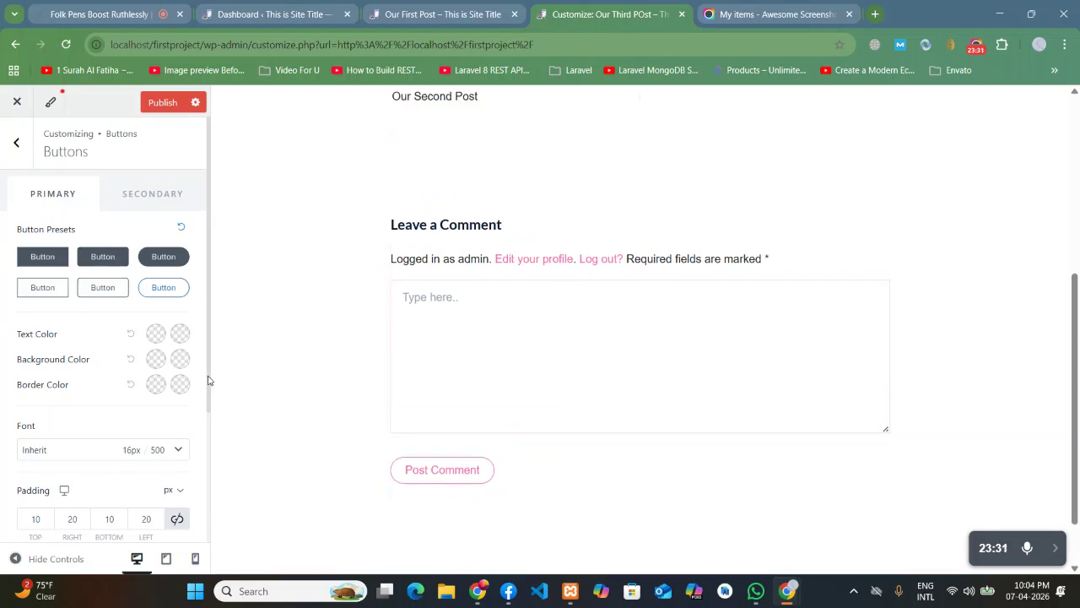
{"action": "scroll", "coordinate": [193, 379], "scroll_direction": "down", "scroll_amount": 1}
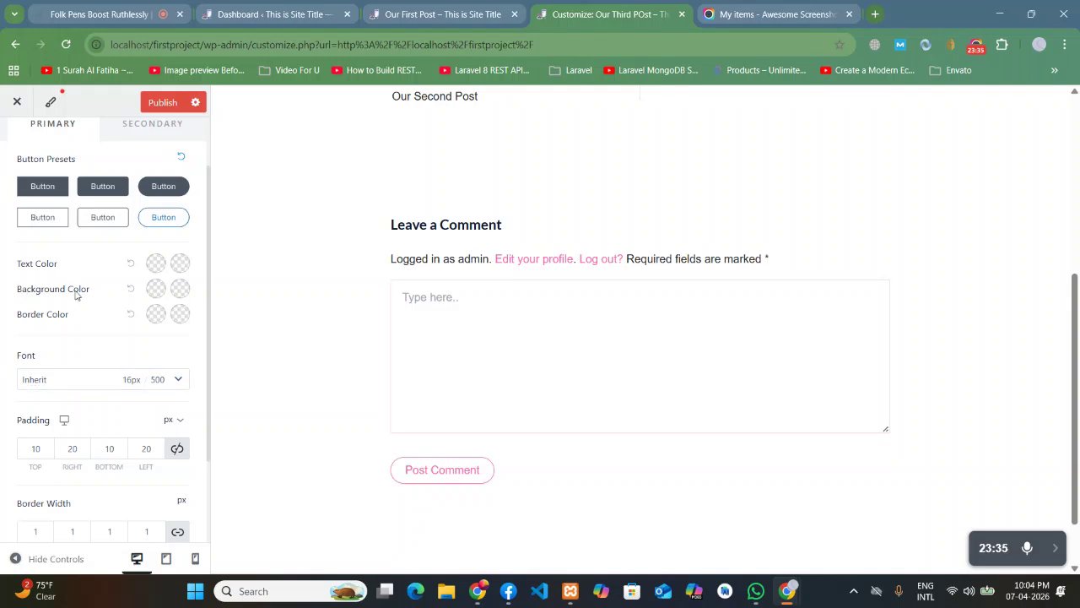
Apply the filled pill-shaped preset to the primary button and set its normal background color to a dark green.
{"action": "left_click", "coordinate": [164, 189]}
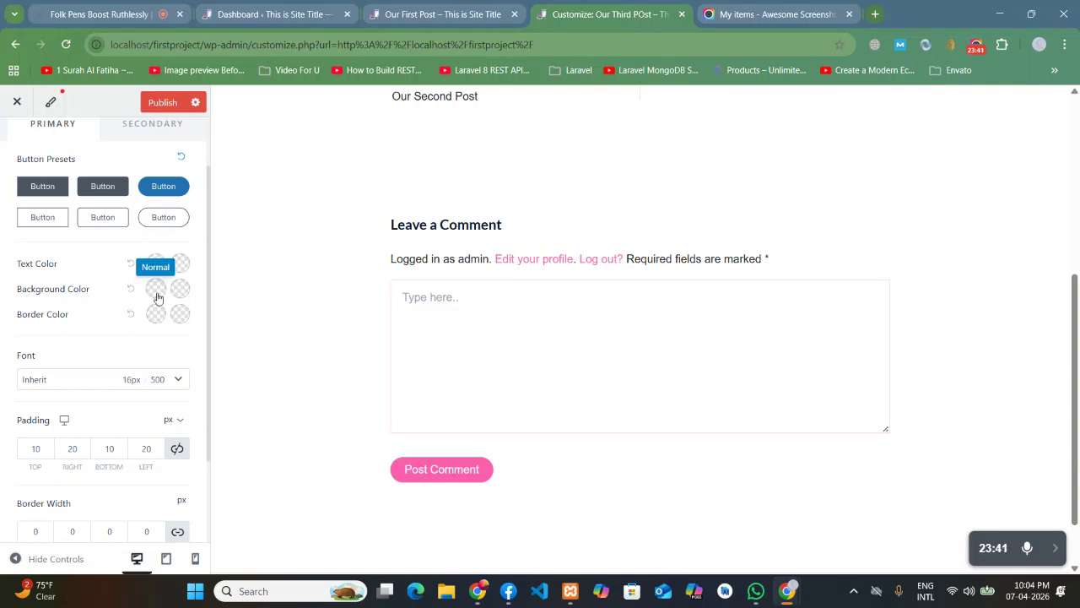
{"action": "left_click", "coordinate": [156, 292]}
{"action": "left_click_drag", "start_coordinate": [111, 390], "coordinate": [76, 378]}
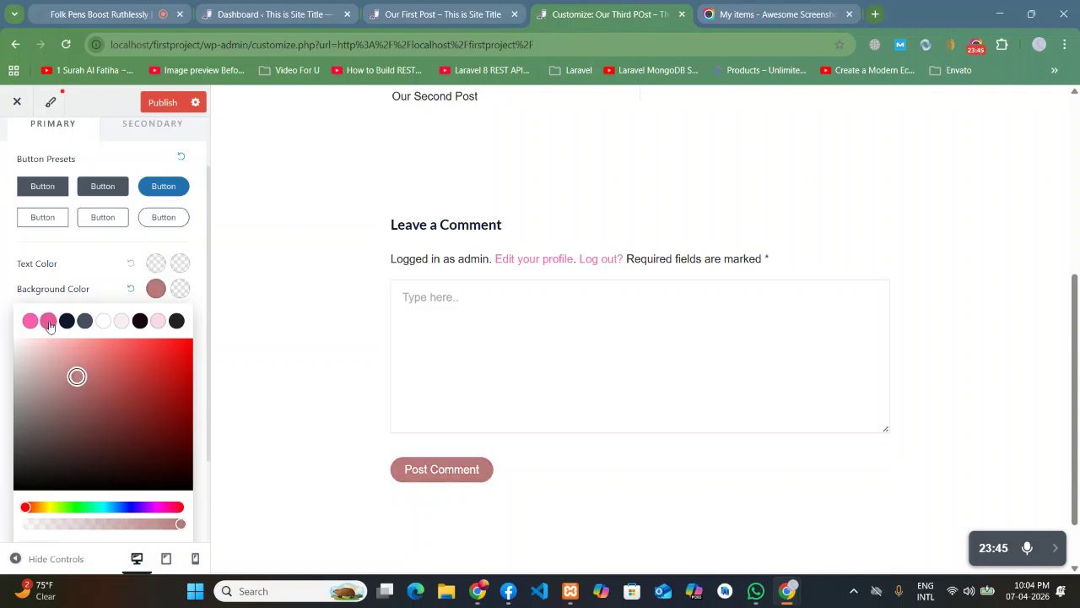
{"action": "left_click", "coordinate": [90, 506]}
{"action": "mouse_move", "coordinate": [77, 506]}
{"action": "left_mouse_down"}
{"action": "mouse_move", "coordinate": [96, 506]}
{"action": "mouse_move", "coordinate": [82, 506]}
{"action": "left_mouse_up"}
{"action": "mouse_move", "coordinate": [107, 424]}
{"action": "left_mouse_down"}
{"action": "mouse_move", "coordinate": [118, 432]}
{"action": "mouse_move", "coordinate": [127, 399]}
{"action": "mouse_move", "coordinate": [89, 421]}
{"action": "left_mouse_up"}
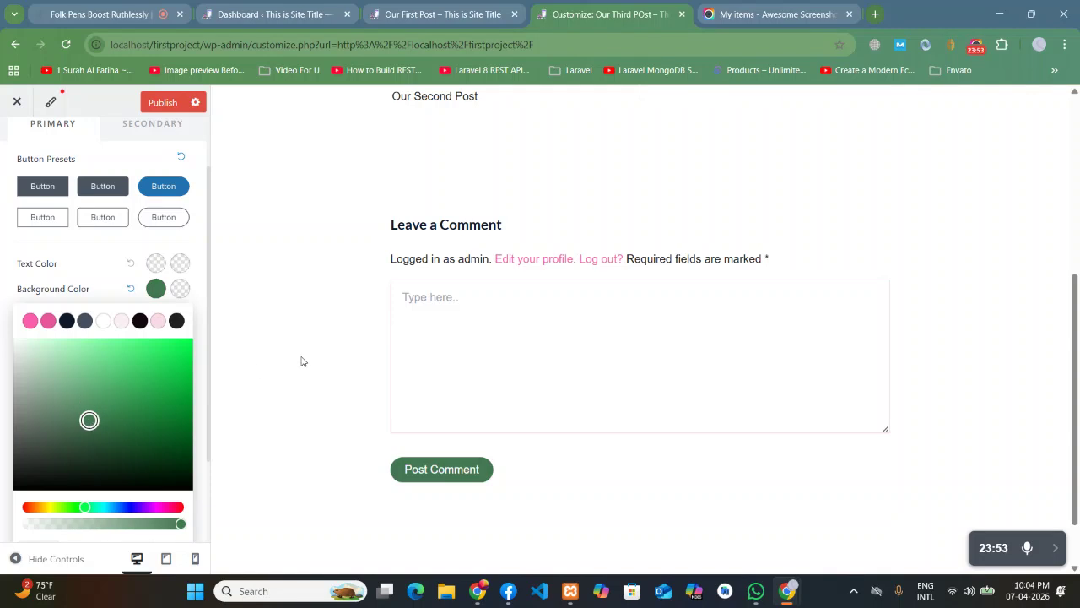
Publish the button changes and check the Post Comment button on Our Second Post in the preview.
{"action": "left_click", "coordinate": [162, 115]}
{"action": "left_click", "coordinate": [161, 110]}
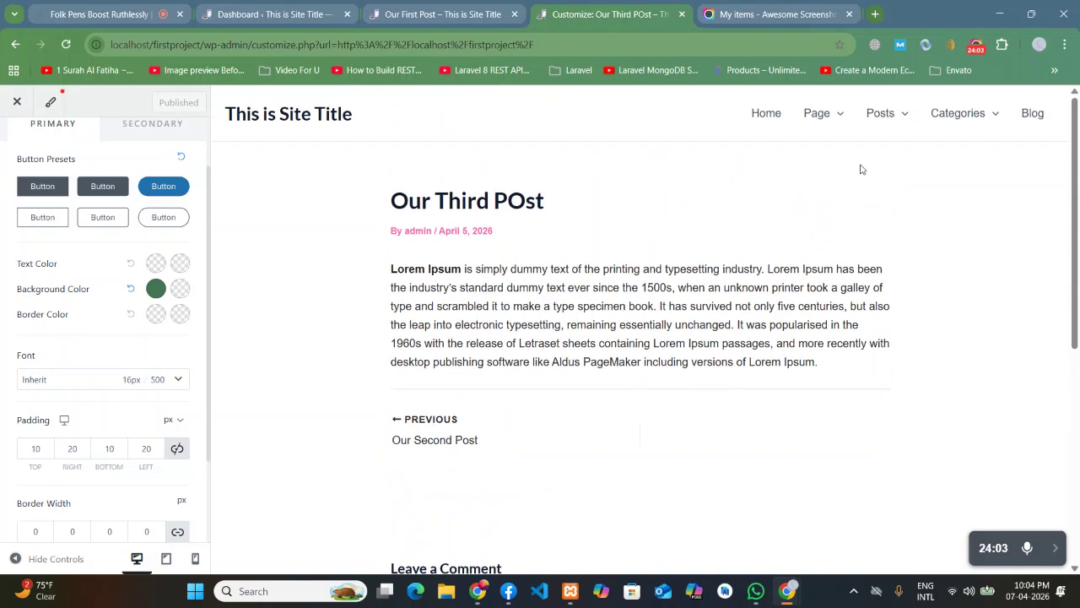
{"action": "mouse_move", "coordinate": [878, 119]}
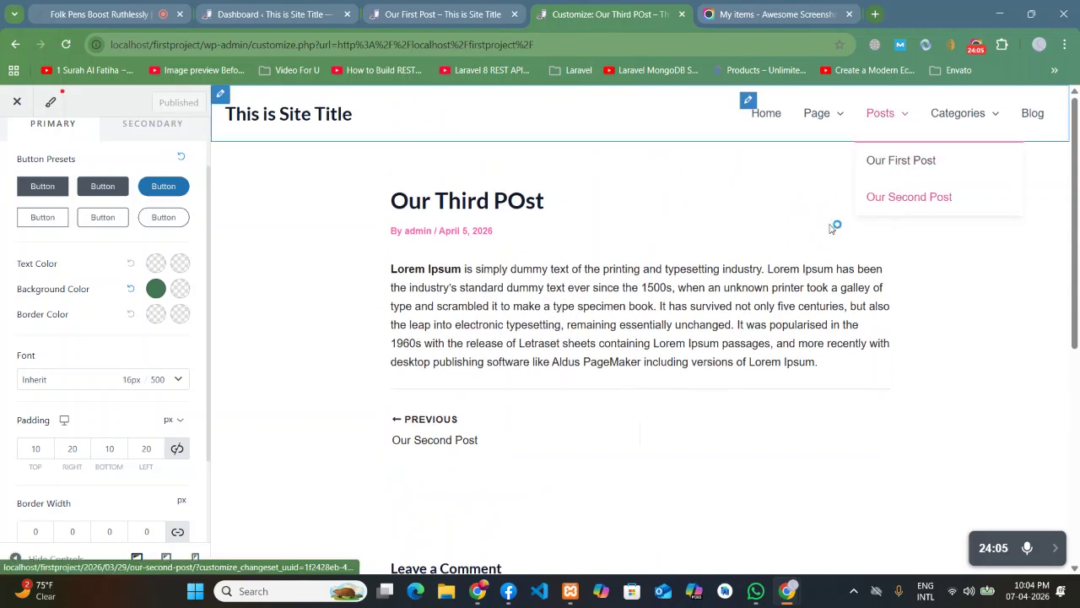
{"action": "left_click", "coordinate": [875, 205]}
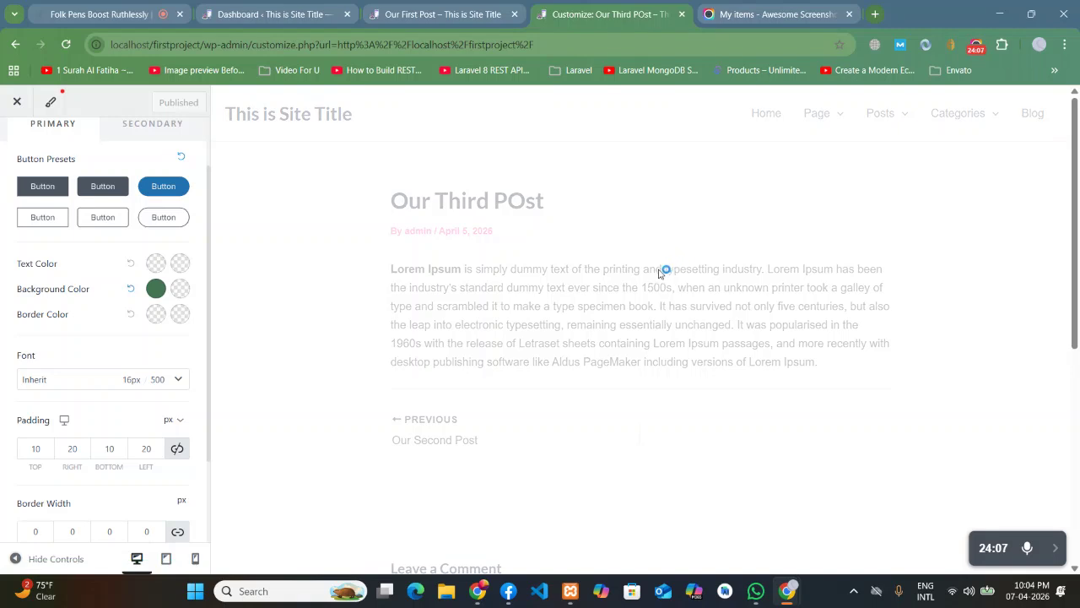
{"action": "scroll", "coordinate": [656, 280], "scroll_direction": "down", "scroll_amount": 10}
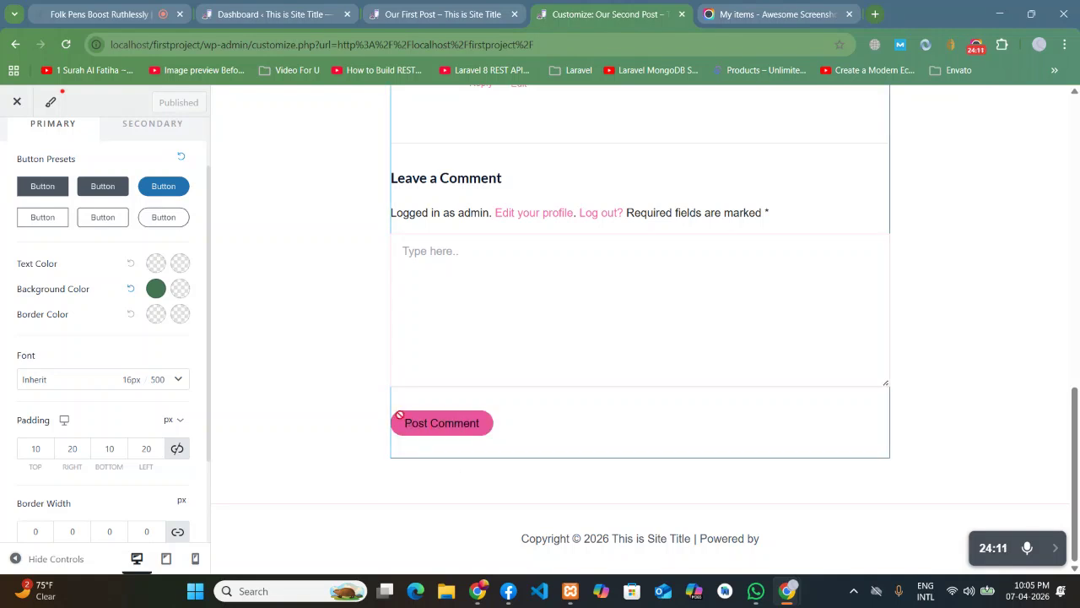
{"action": "left_click", "coordinate": [440, 426]}
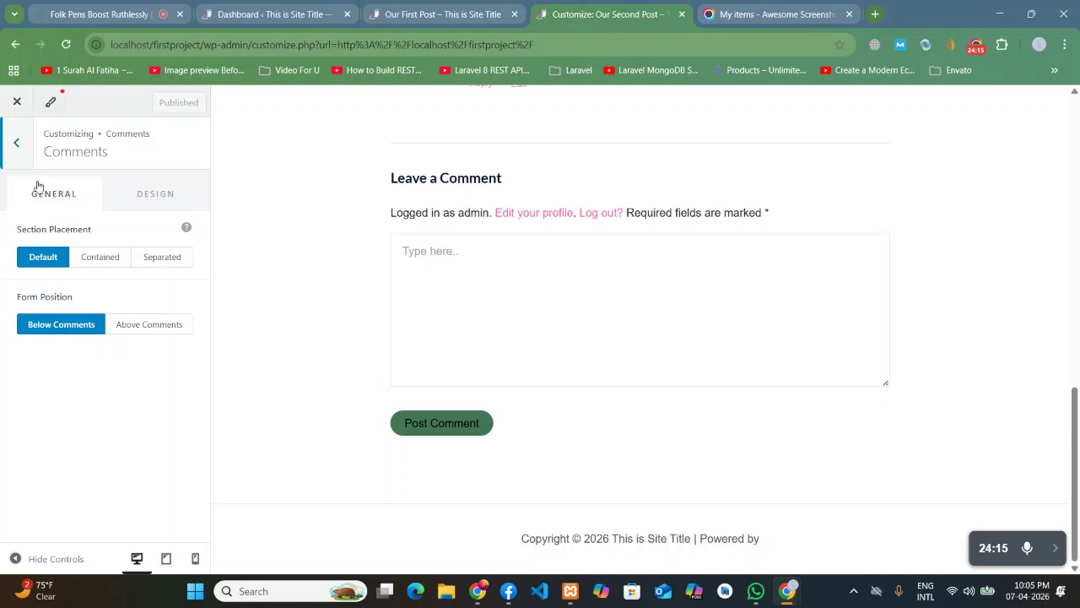
Leave the Comments settings and return to the Global Buttons settings.
{"action": "left_click", "coordinate": [16, 143]}
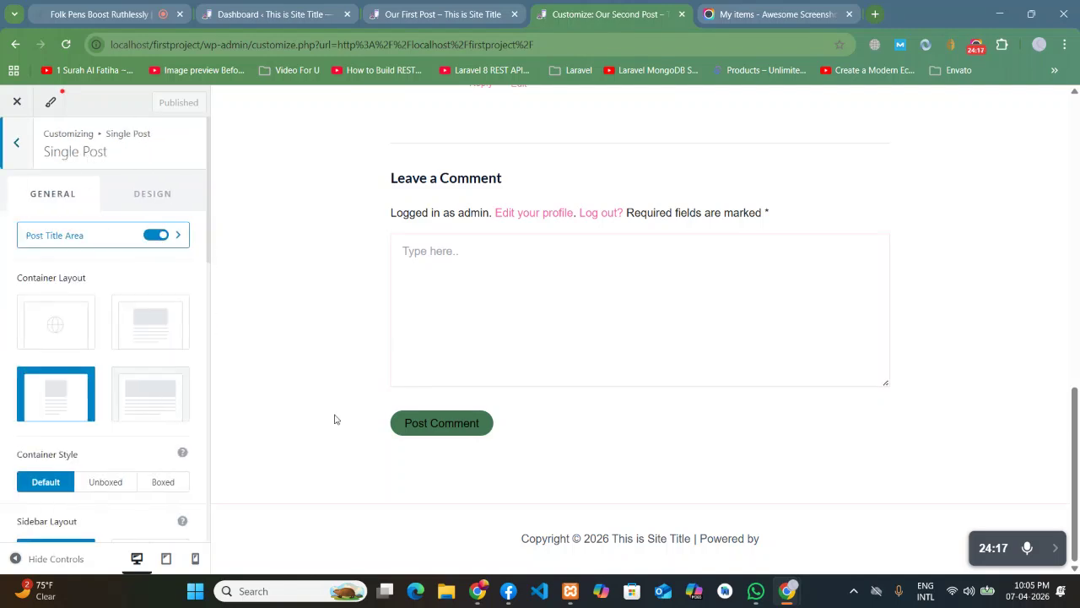
{"action": "left_click", "coordinate": [15, 148]}
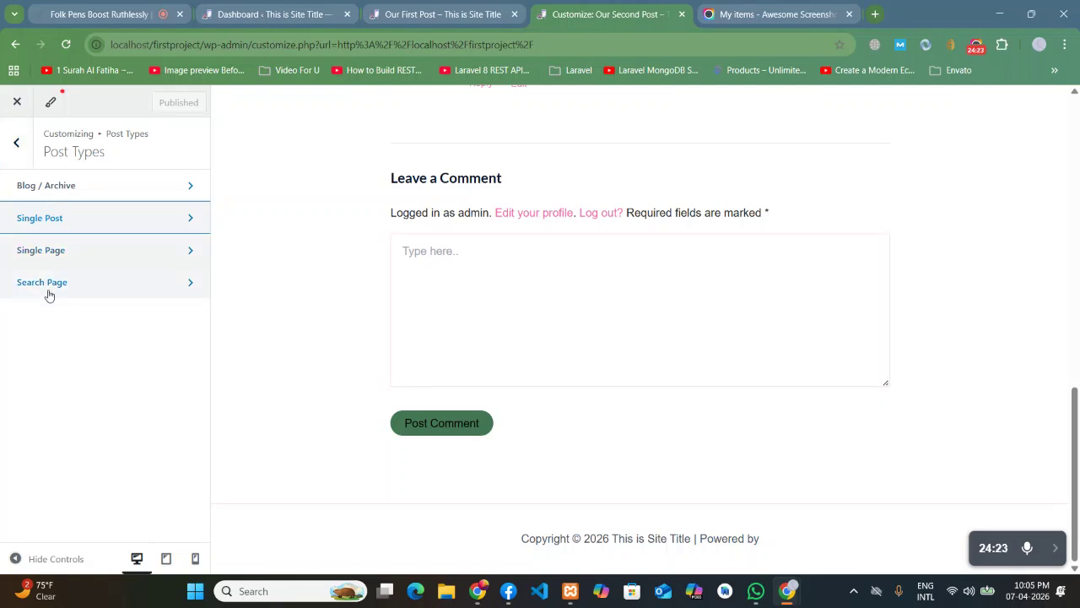
{"action": "left_click", "coordinate": [19, 144]}
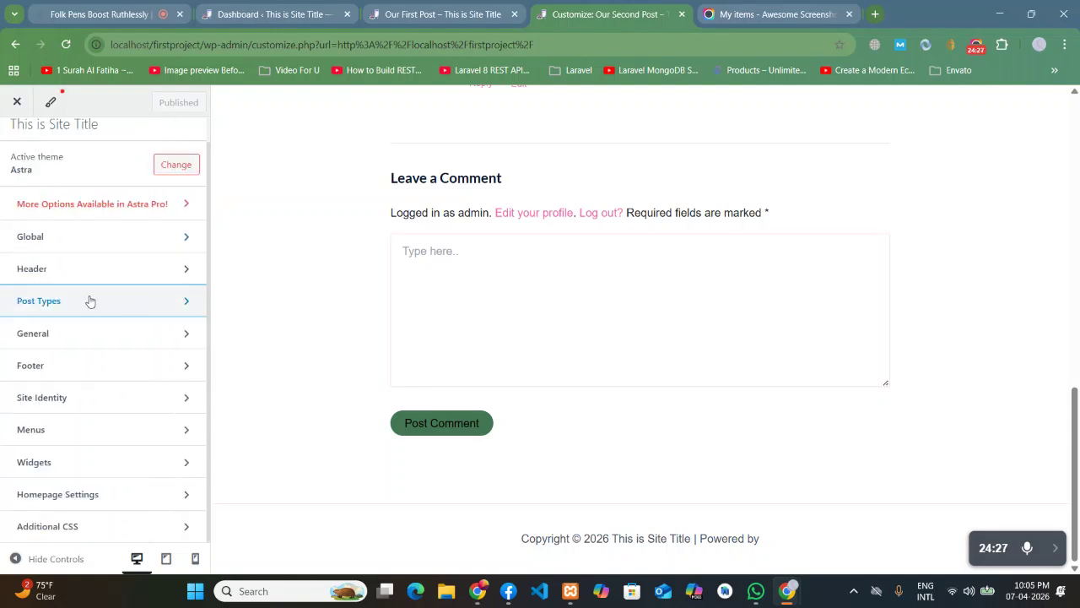
{"action": "left_click", "coordinate": [46, 239]}
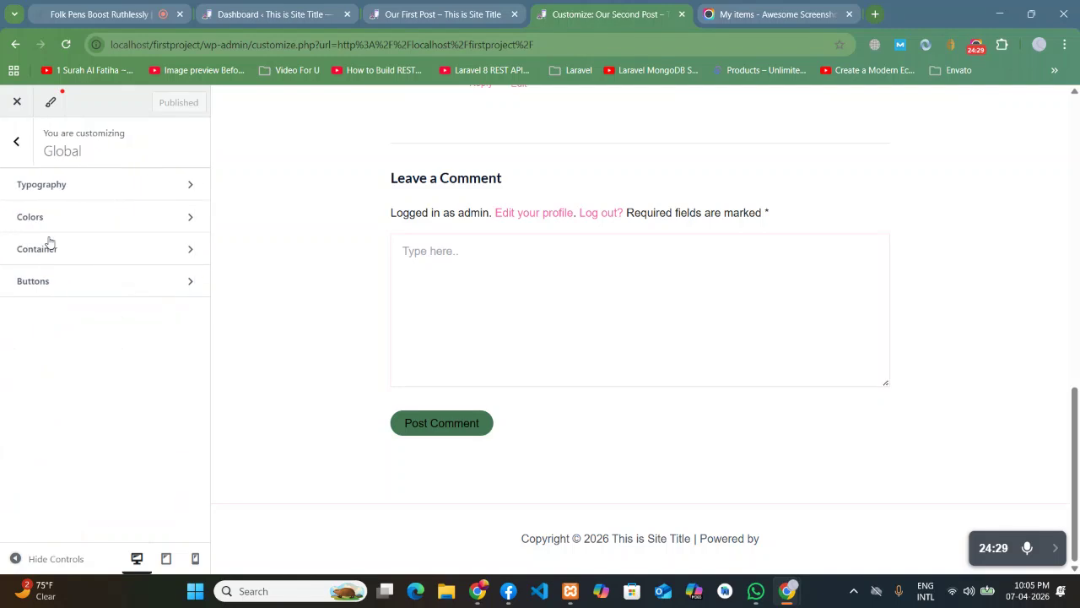
{"action": "left_click", "coordinate": [49, 287]}
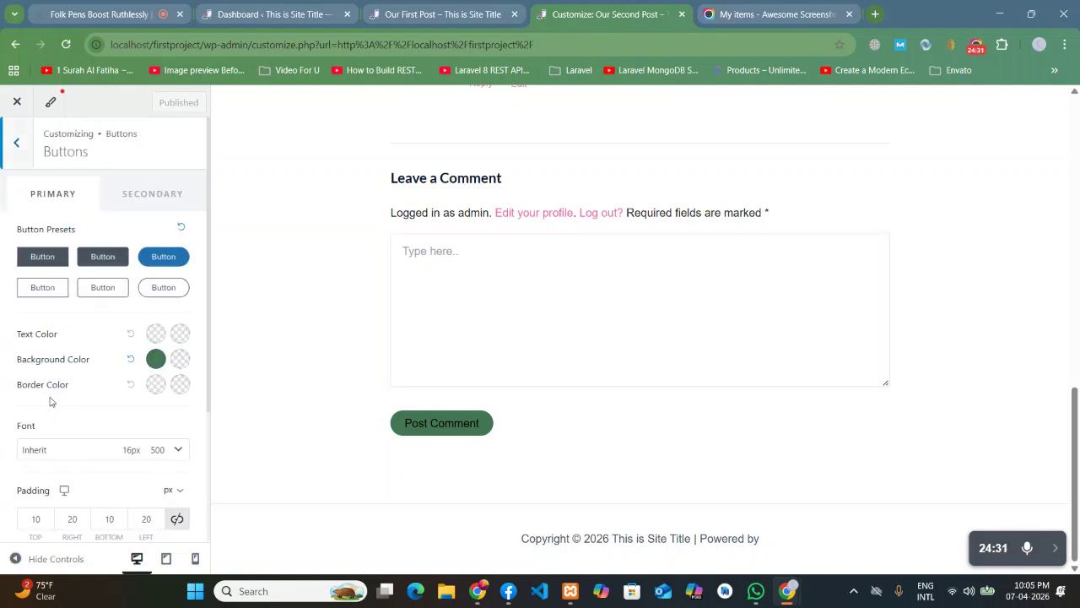
Set the primary button's normal text color to white.
{"action": "left_click", "coordinate": [156, 335]}
{"action": "left_click_drag", "start_coordinate": [76, 414], "coordinate": [2, 384]}
{"action": "left_click", "coordinate": [84, 335]}
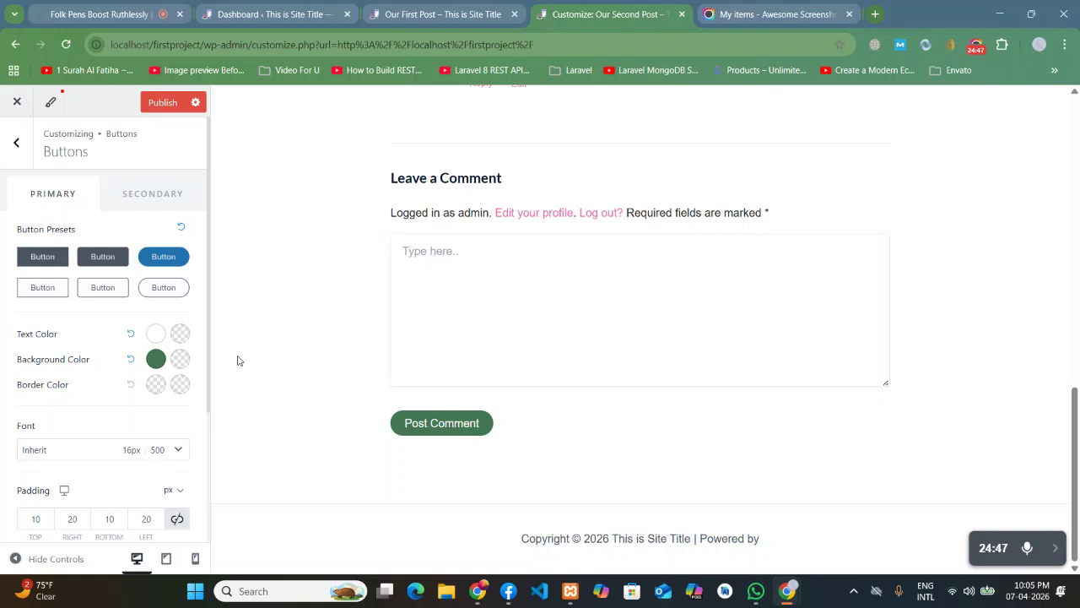
Set the primary button's hover background color to a medium blue and check it on the Post Comment button.
{"action": "left_click", "coordinate": [179, 359]}
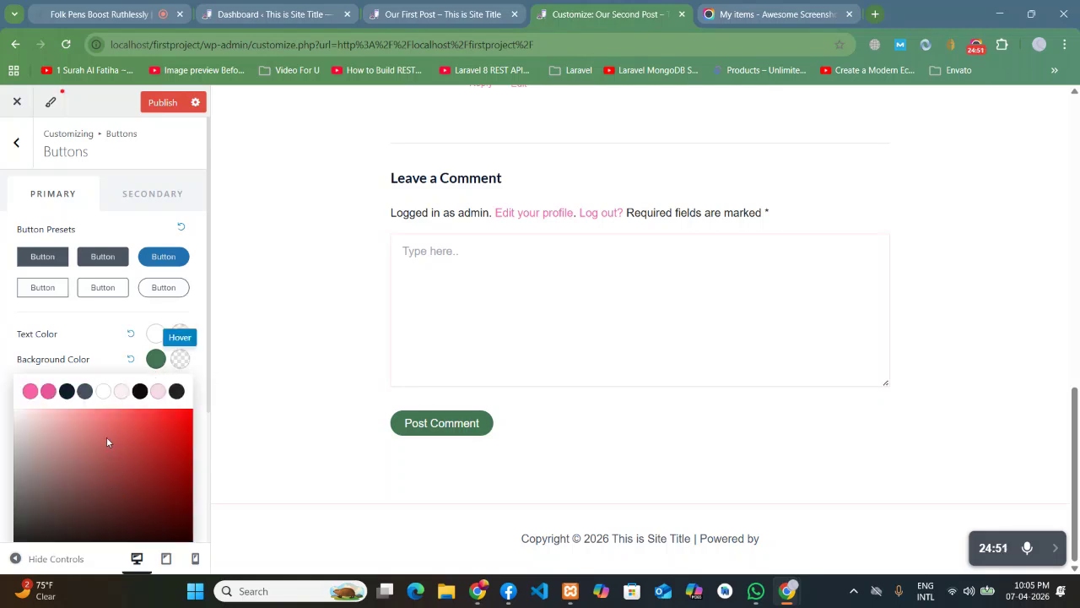
{"action": "scroll", "coordinate": [96, 479], "scroll_direction": "down", "scroll_amount": 1}
{"action": "left_click", "coordinate": [94, 507]}
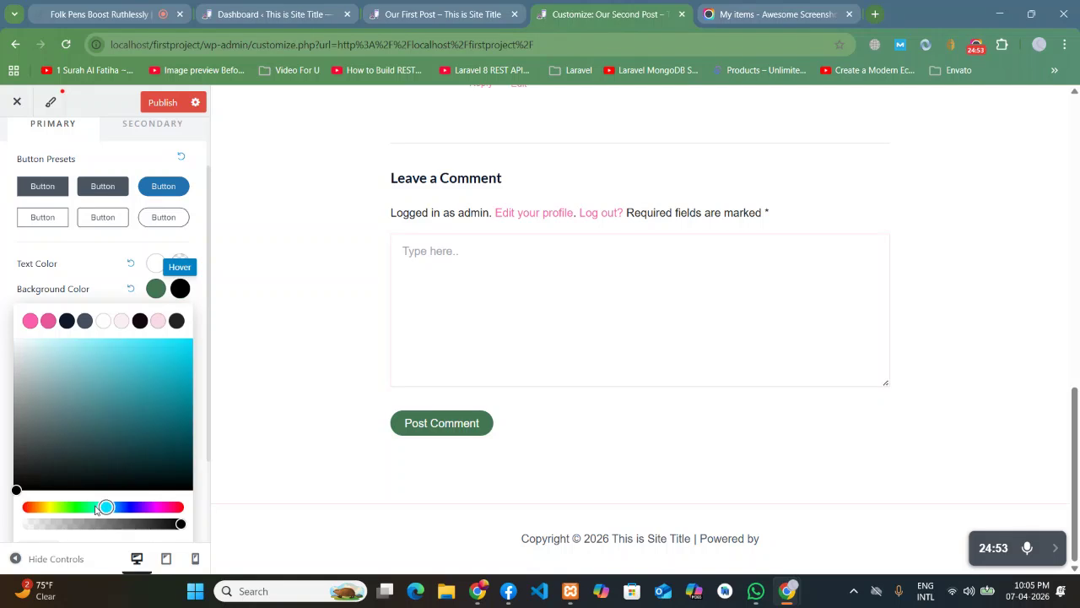
{"action": "left_click_drag", "start_coordinate": [94, 507], "coordinate": [125, 506]}
{"action": "left_click_drag", "start_coordinate": [145, 381], "coordinate": [148, 360]}
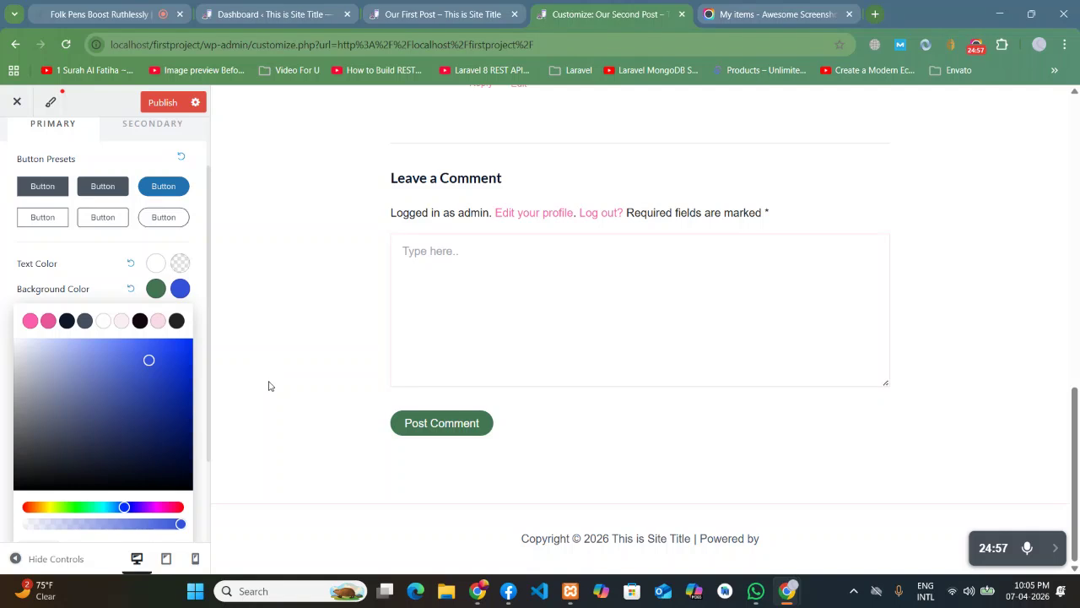
{"action": "left_click", "coordinate": [101, 284]}
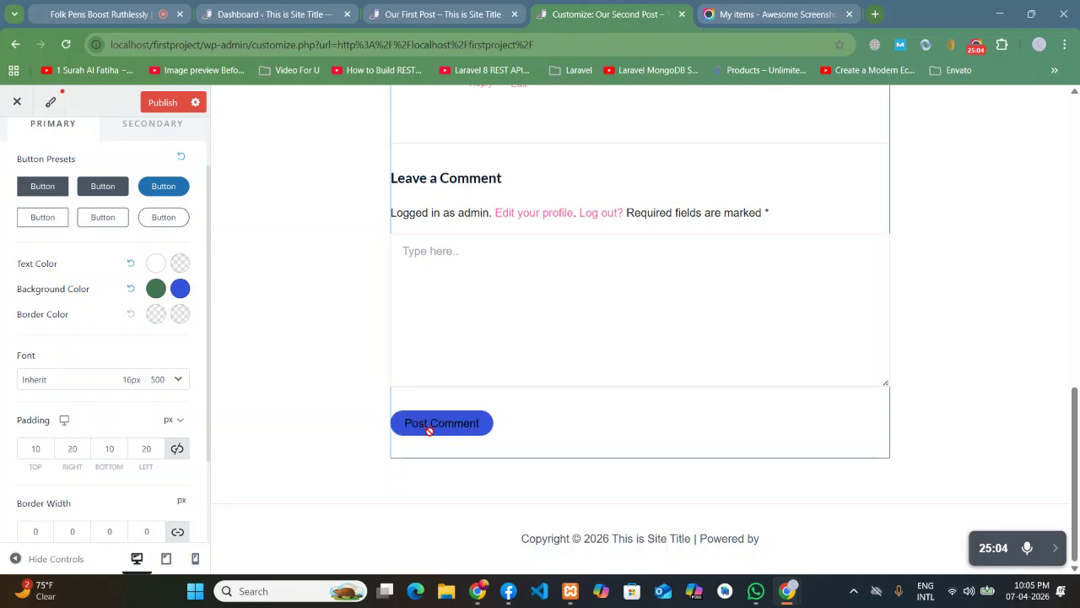
Set the primary button's hover text color to white and publish the button color changes.
{"action": "left_click", "coordinate": [180, 263]}
{"action": "left_click_drag", "start_coordinate": [34, 329], "coordinate": [14, 306]}
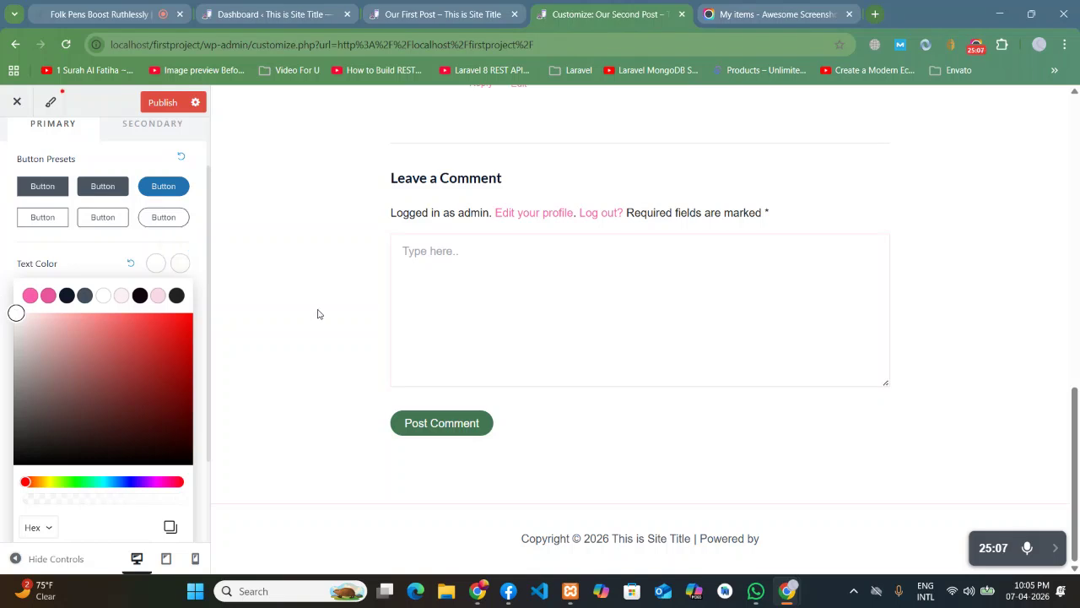
{"action": "left_click", "coordinate": [94, 256]}
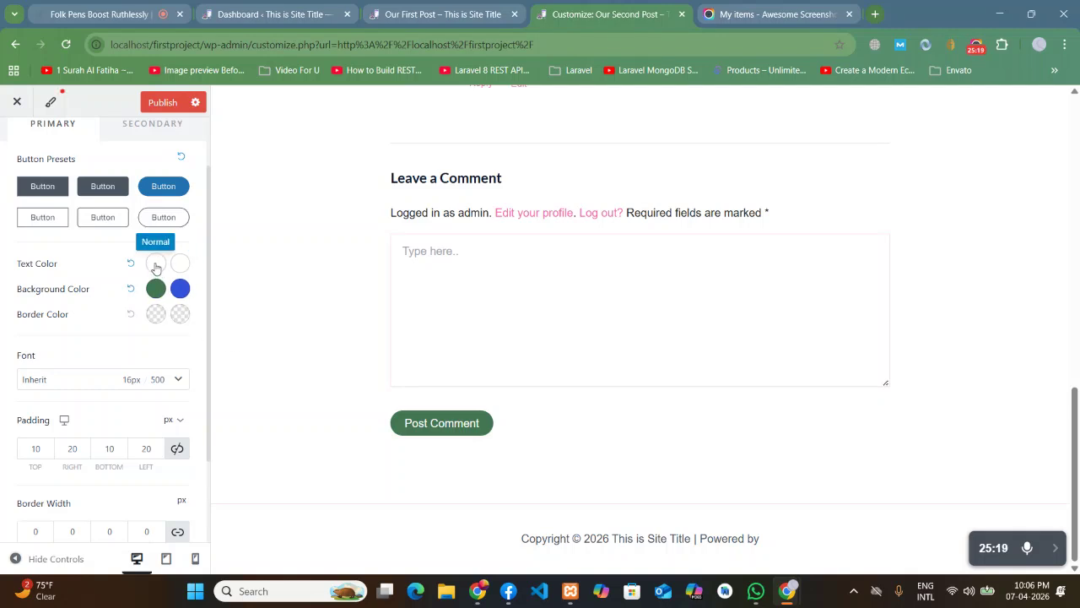
{"action": "left_click", "coordinate": [160, 101]}
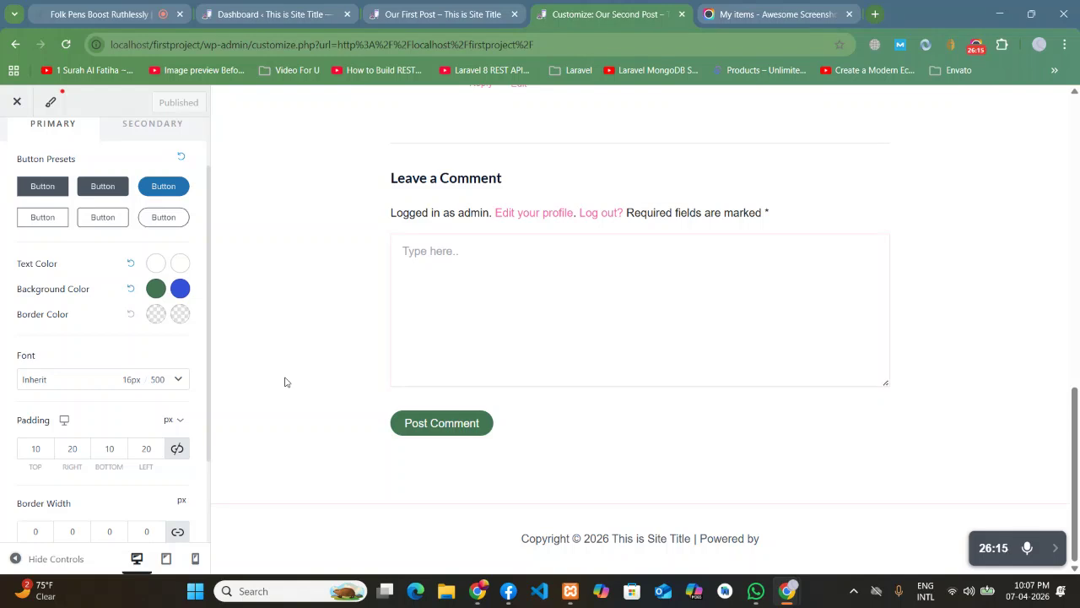
{"action": "scroll", "coordinate": [168, 276], "scroll_direction": "up", "scroll_amount": 1}
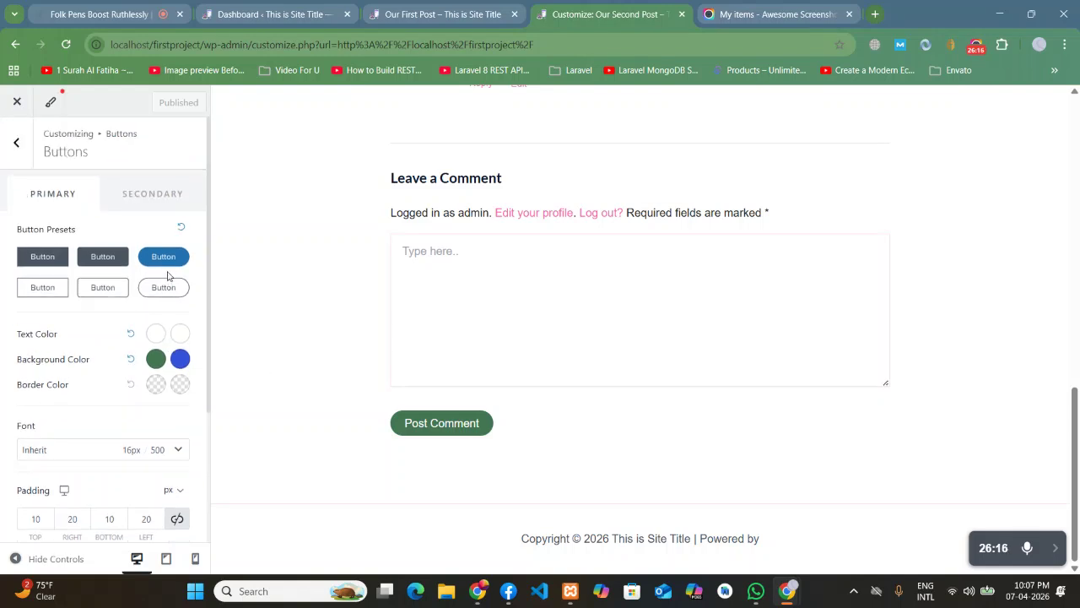
Review the general layout, sidebar and content width options for single posts under Post Types.
{"action": "left_click", "coordinate": [18, 144]}
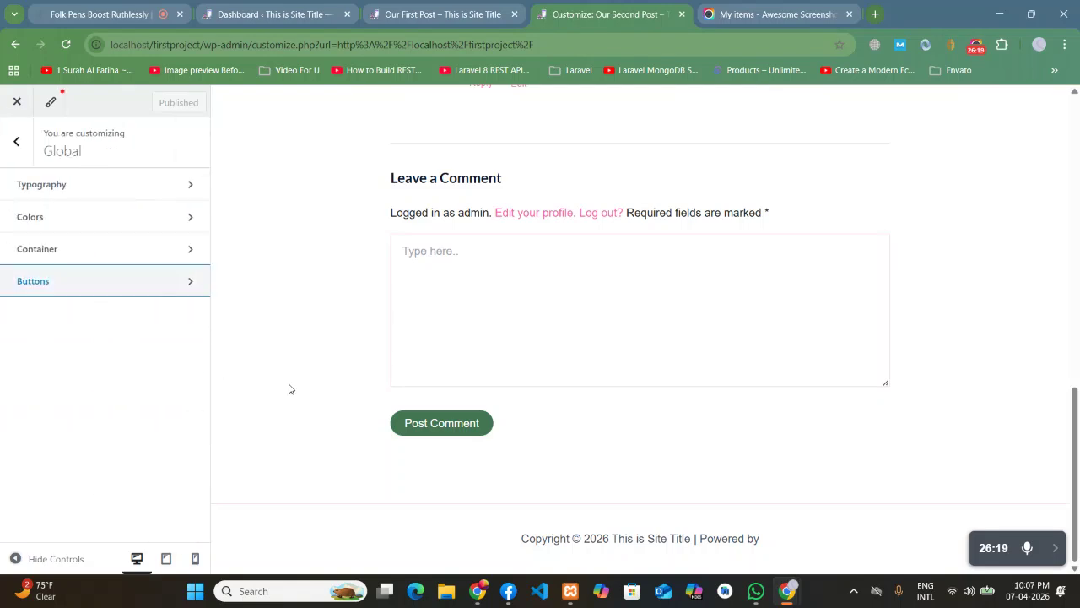
{"action": "left_click", "coordinate": [17, 141]}
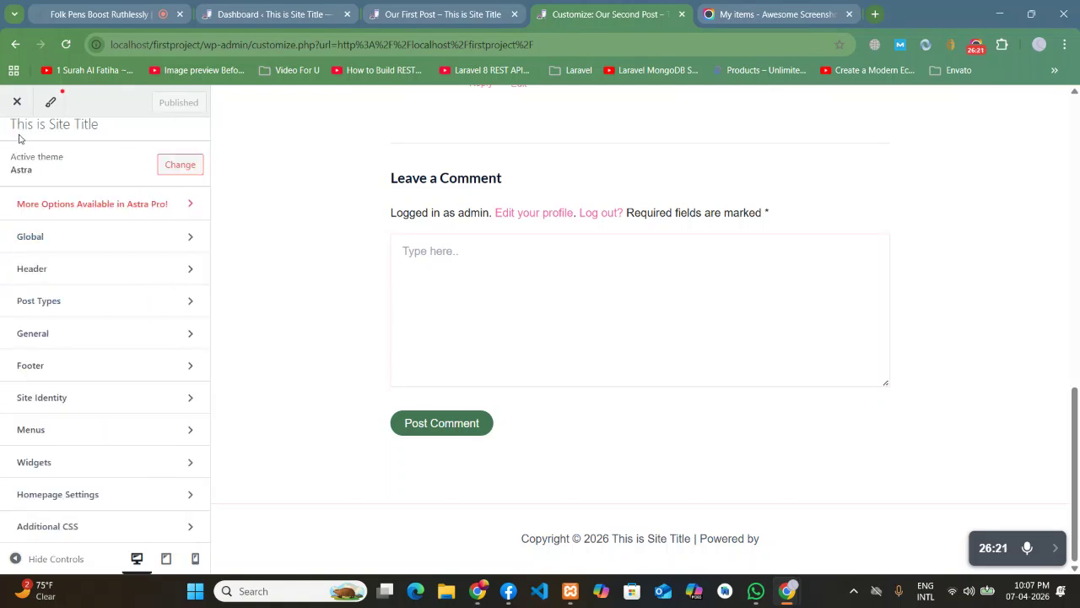
{"action": "left_click", "coordinate": [99, 305]}
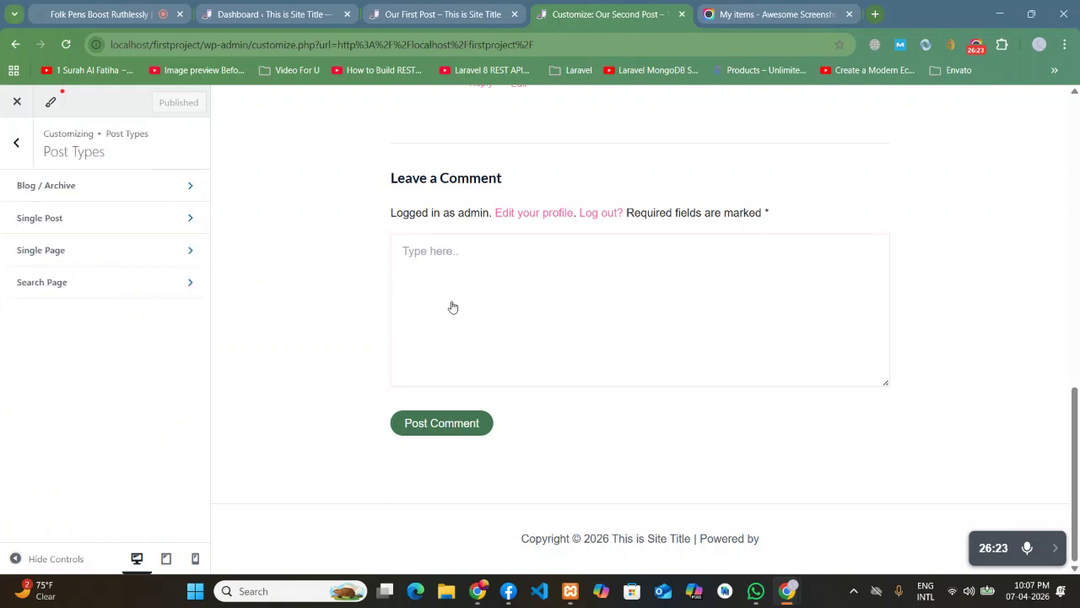
{"action": "scroll", "coordinate": [594, 277], "scroll_direction": "up", "scroll_amount": 2}
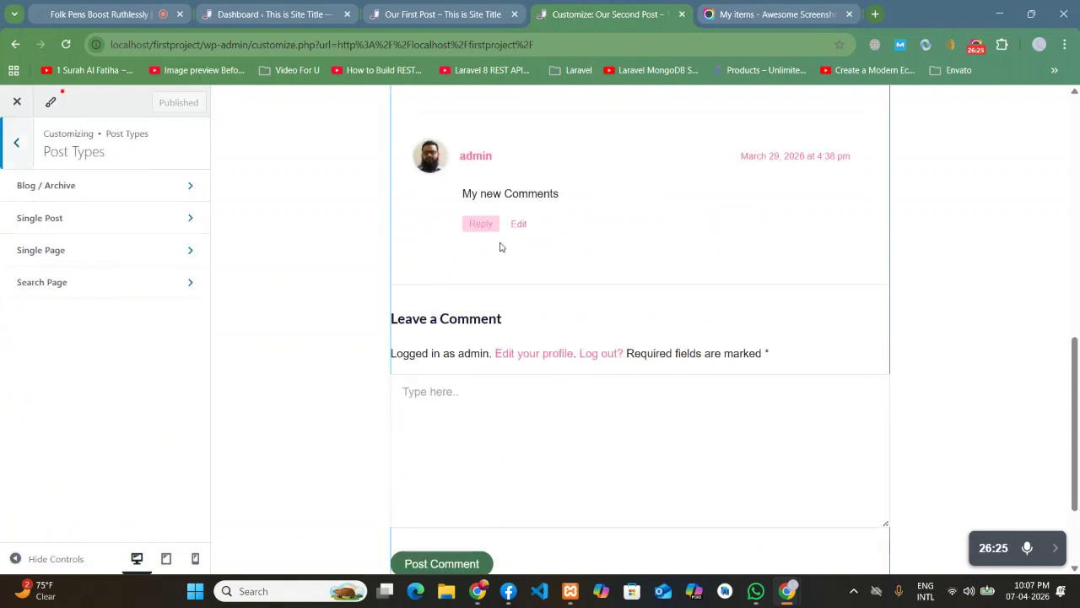
{"action": "left_click", "coordinate": [193, 221]}
{"action": "scroll", "coordinate": [118, 355], "scroll_direction": "down", "scroll_amount": 3}
{"action": "scroll", "coordinate": [118, 355], "scroll_direction": "down", "scroll_amount": 5}
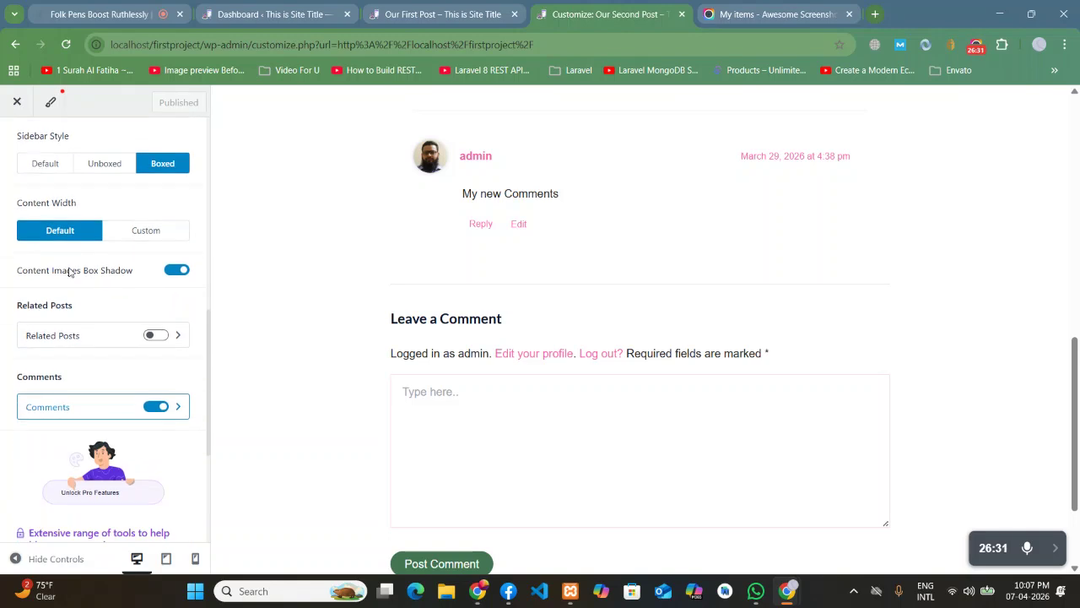
{"action": "scroll", "coordinate": [120, 321], "scroll_direction": "up", "scroll_amount": 2}
{"action": "scroll", "coordinate": [562, 512], "scroll_direction": "down", "scroll_amount": 2}
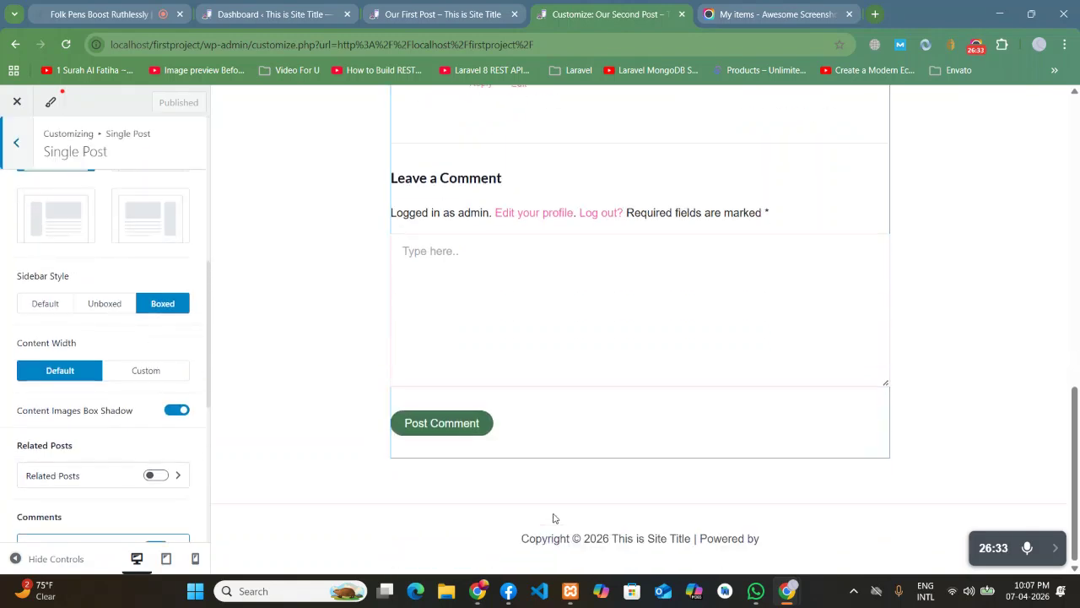
{"action": "scroll", "coordinate": [174, 402], "scroll_direction": "up", "scroll_amount": 3}
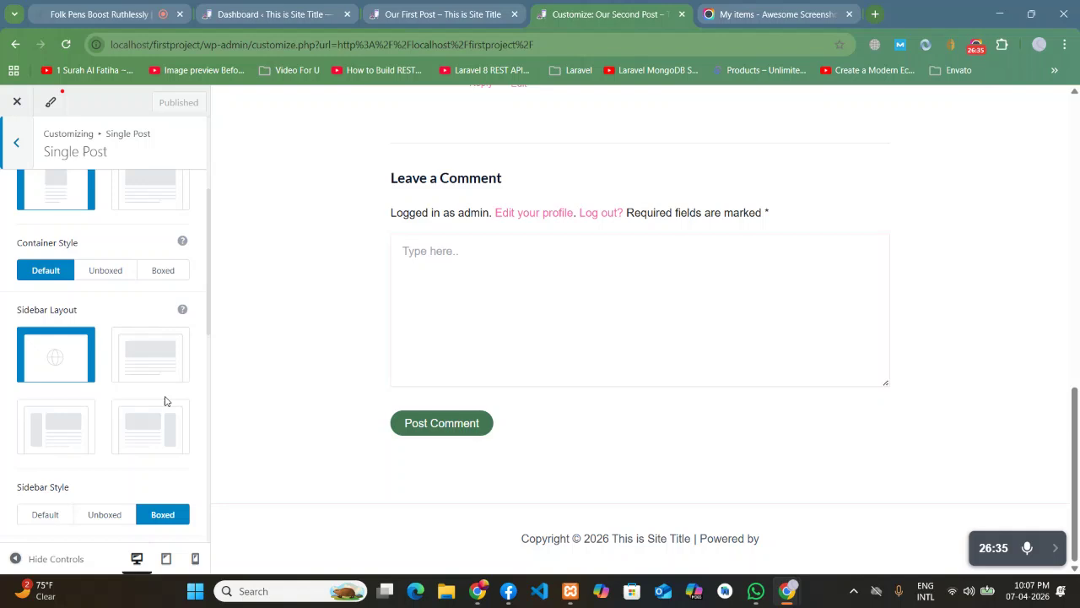
{"action": "scroll", "coordinate": [130, 397], "scroll_direction": "up", "scroll_amount": 3}
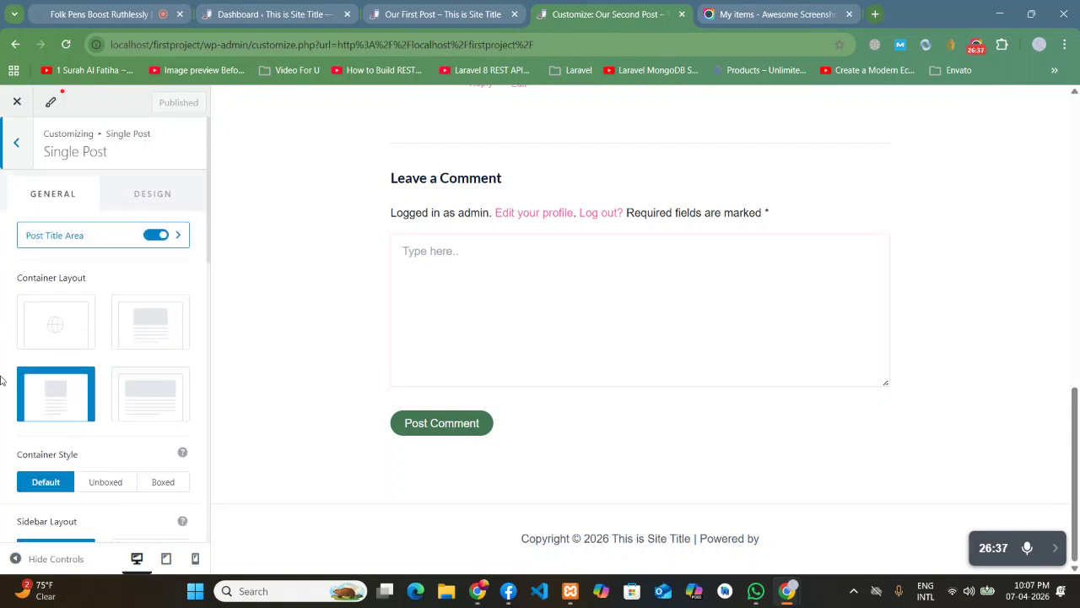
Examine the Single Post design options, and recheck its general options through to the comments and pro features.
{"action": "left_click", "coordinate": [139, 195]}
{"action": "left_click", "coordinate": [100, 282]}
{"action": "scroll", "coordinate": [100, 283], "scroll_direction": "down", "scroll_amount": 1}
{"action": "scroll", "coordinate": [100, 282], "scroll_direction": "down", "scroll_amount": 2}
{"action": "scroll", "coordinate": [84, 211], "scroll_direction": "up", "scroll_amount": 5}
{"action": "left_click", "coordinate": [82, 199]}
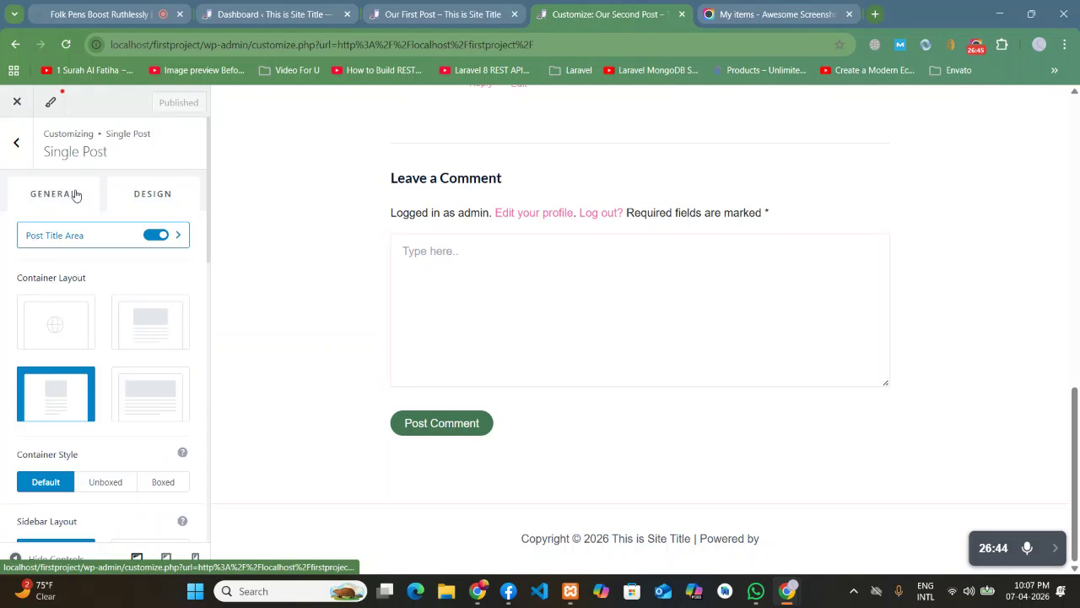
{"action": "scroll", "coordinate": [4, 318], "scroll_direction": "down", "scroll_amount": 2}
{"action": "scroll", "coordinate": [91, 334], "scroll_direction": "down", "scroll_amount": 2}
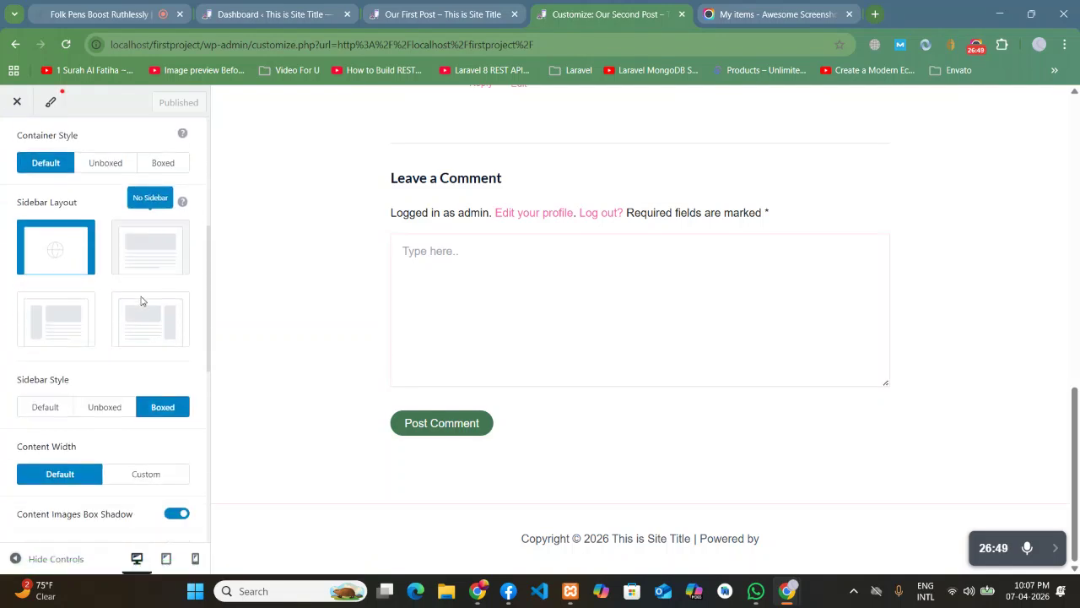
{"action": "scroll", "coordinate": [142, 301], "scroll_direction": "down", "scroll_amount": 3}
{"action": "scroll", "coordinate": [110, 384], "scroll_direction": "down", "scroll_amount": 3}
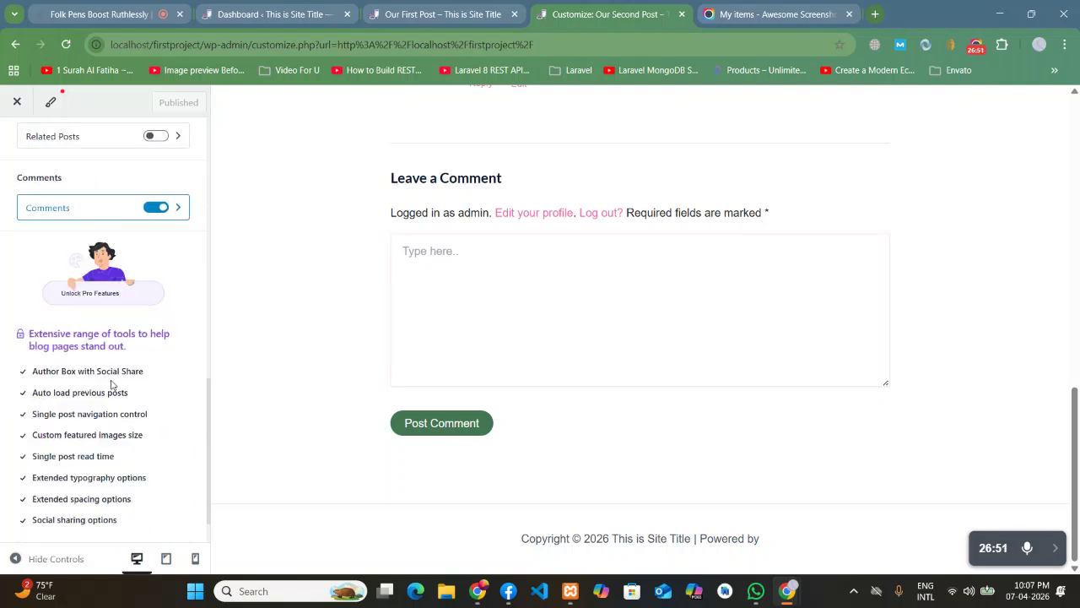
{"action": "scroll", "coordinate": [9, 392], "scroll_direction": "up", "scroll_amount": 10}
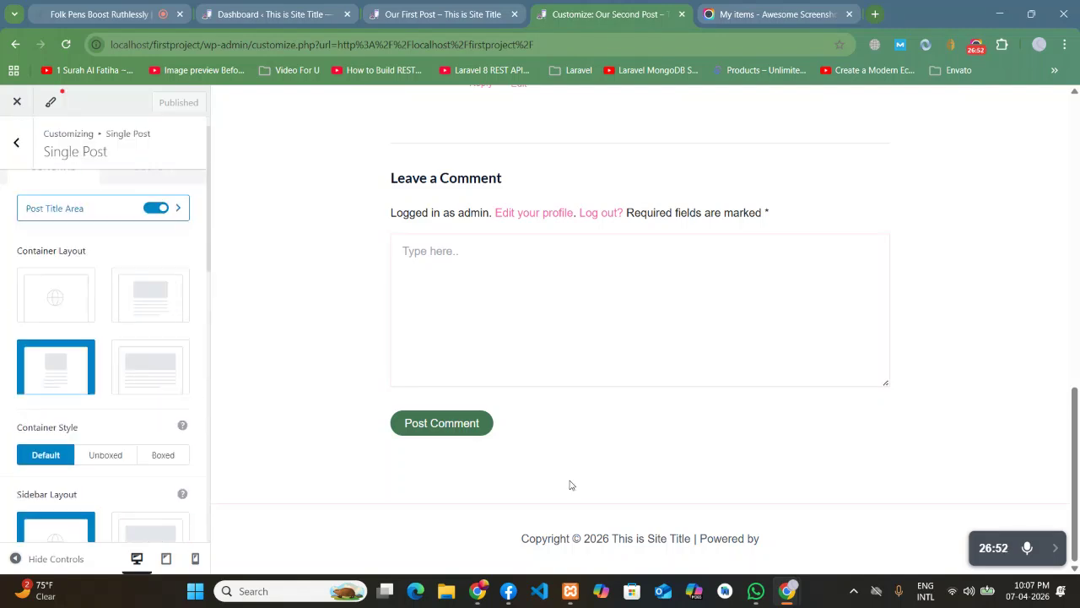
Examine the Comments section's placement, form position, border, padding and margin options alongside the post's comment area.
{"action": "left_click", "coordinate": [556, 416]}
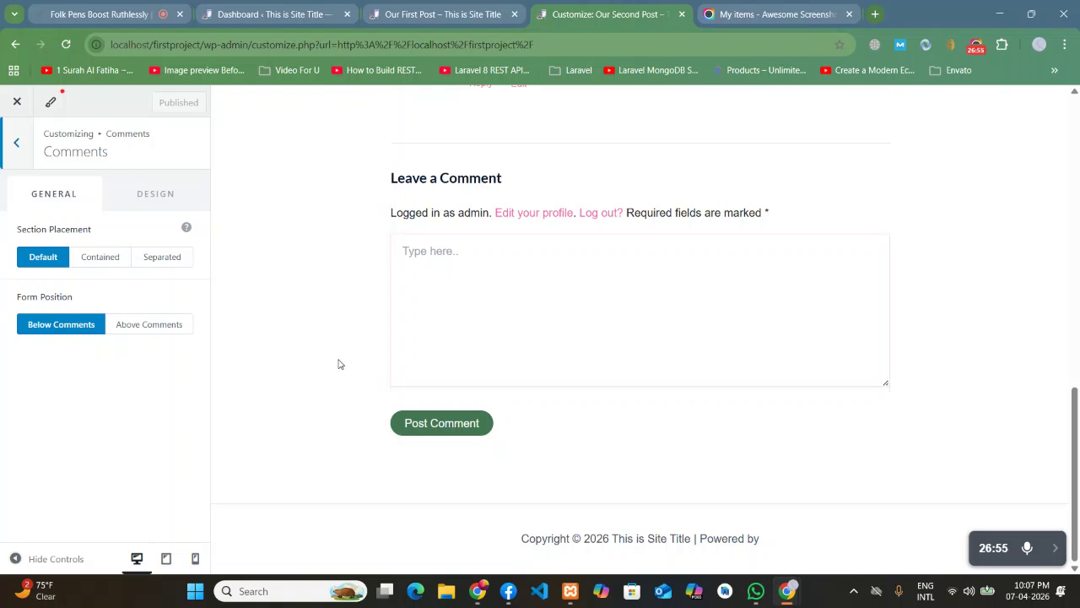
{"action": "left_click", "coordinate": [168, 197]}
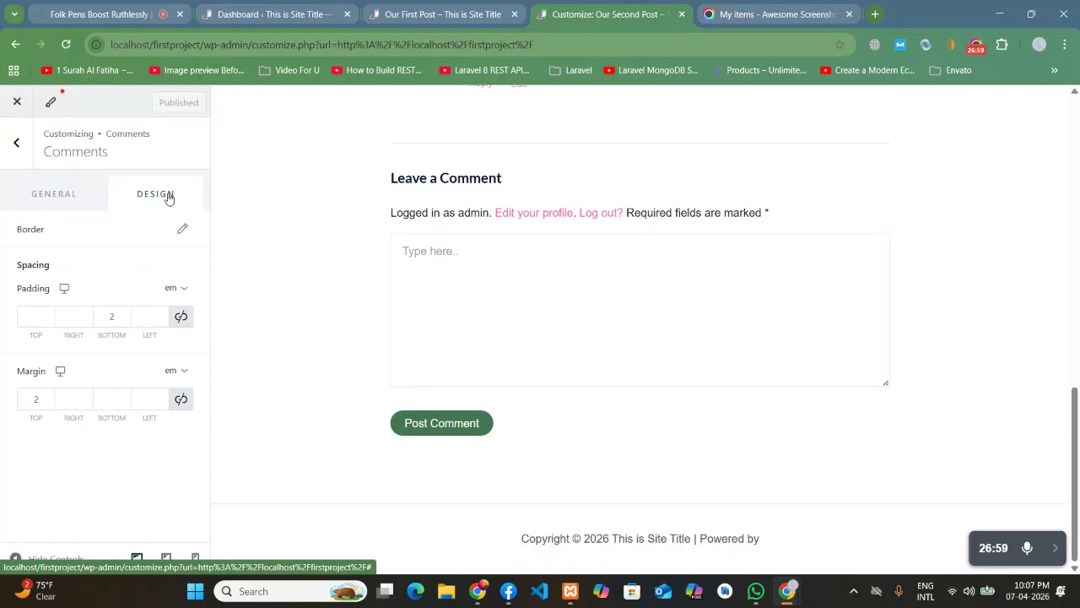
{"action": "left_click", "coordinate": [134, 400]}
{"action": "left_click", "coordinate": [59, 398]}
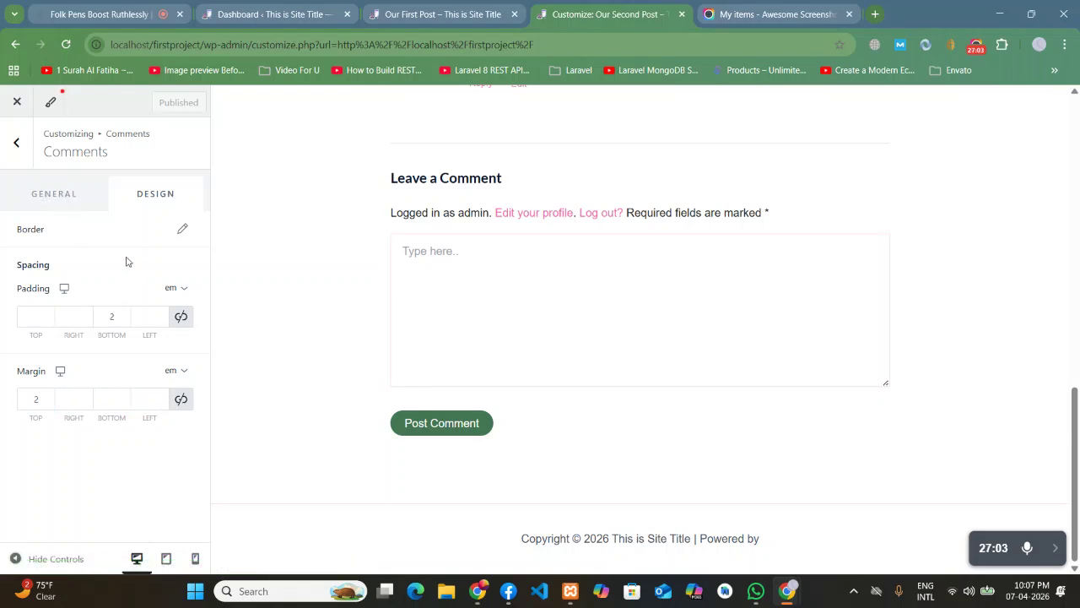
{"action": "left_click", "coordinate": [74, 211]}
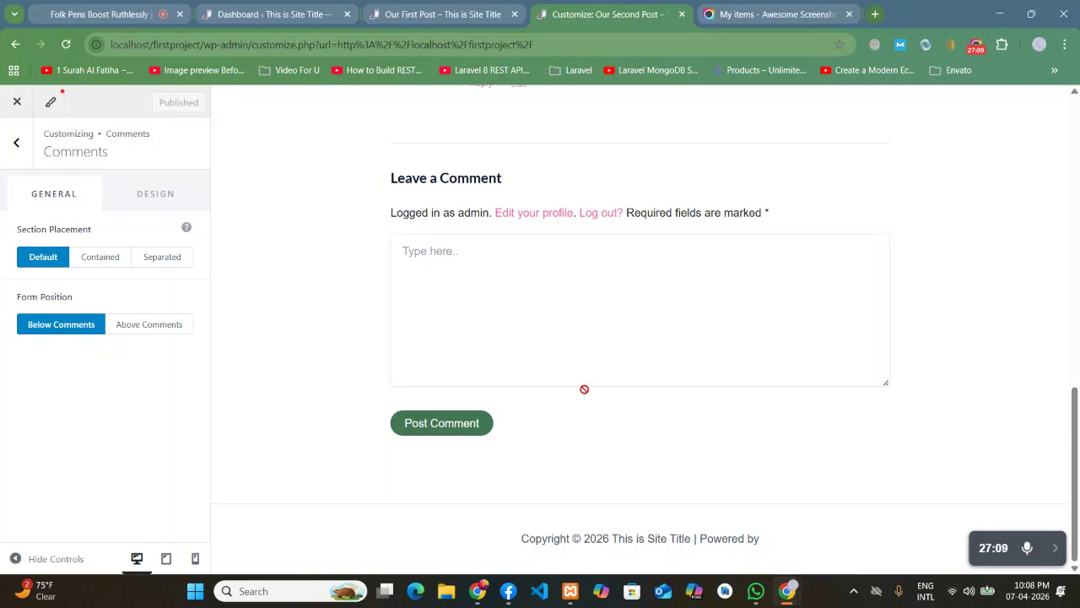
{"action": "scroll", "coordinate": [574, 371], "scroll_direction": "up", "scroll_amount": 3}
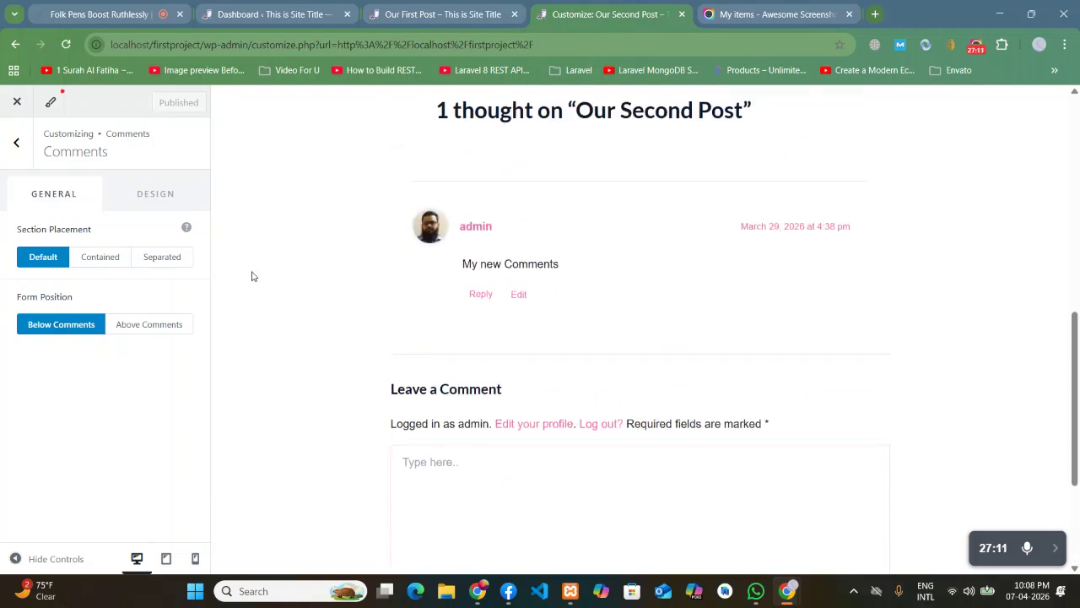
{"action": "scroll", "coordinate": [588, 420], "scroll_direction": "down", "scroll_amount": 3}
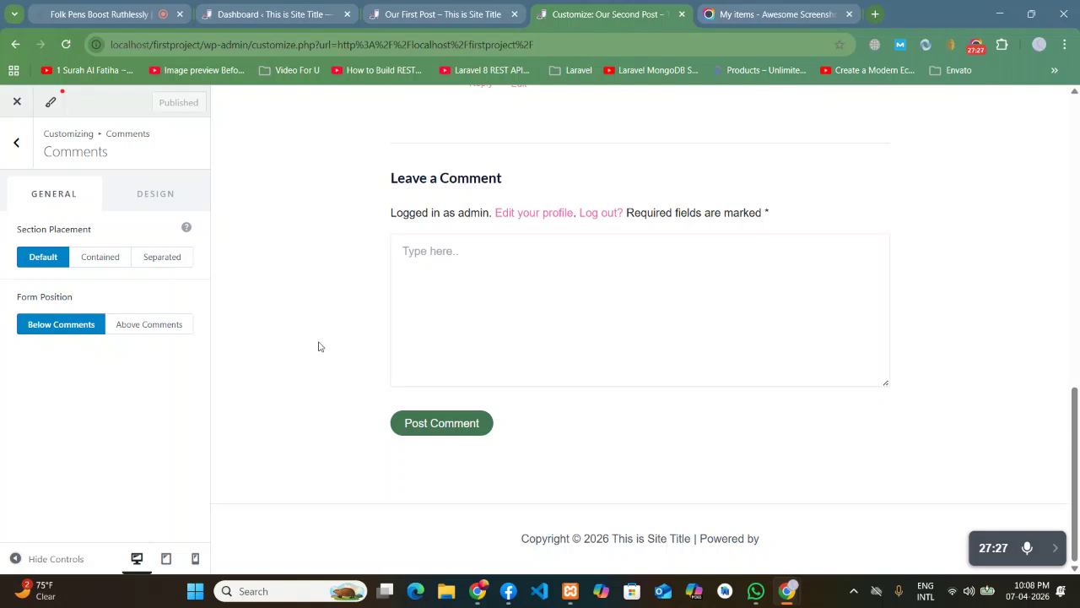
In the global button settings, set the primary button's left border radius to 35 px and link the four radius values.
{"action": "left_click", "coordinate": [16, 143]}
{"action": "left_click", "coordinate": [12, 142]}
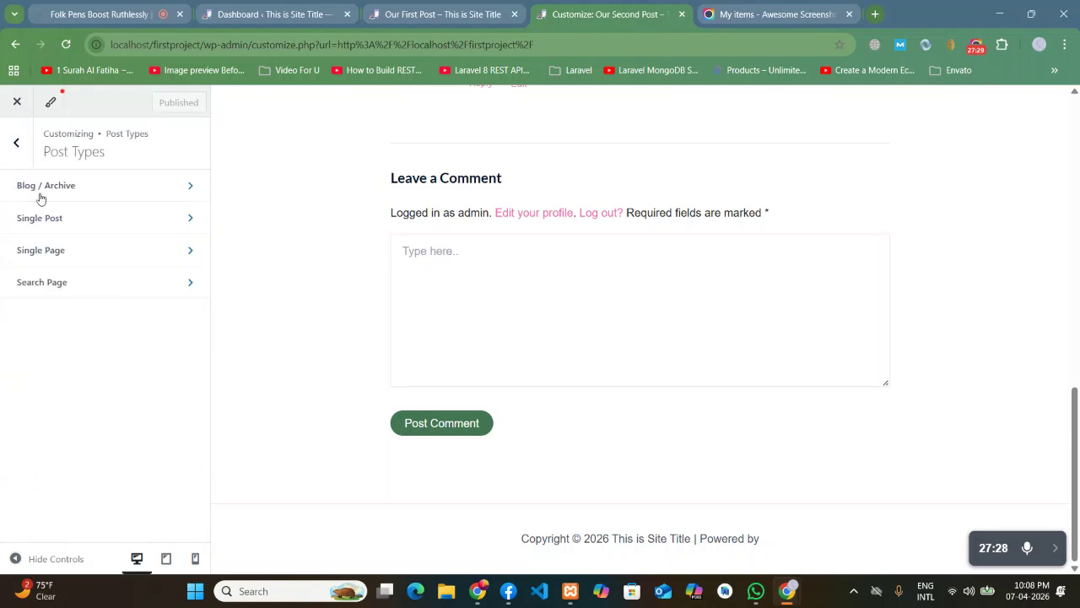
{"action": "left_click", "coordinate": [15, 143]}
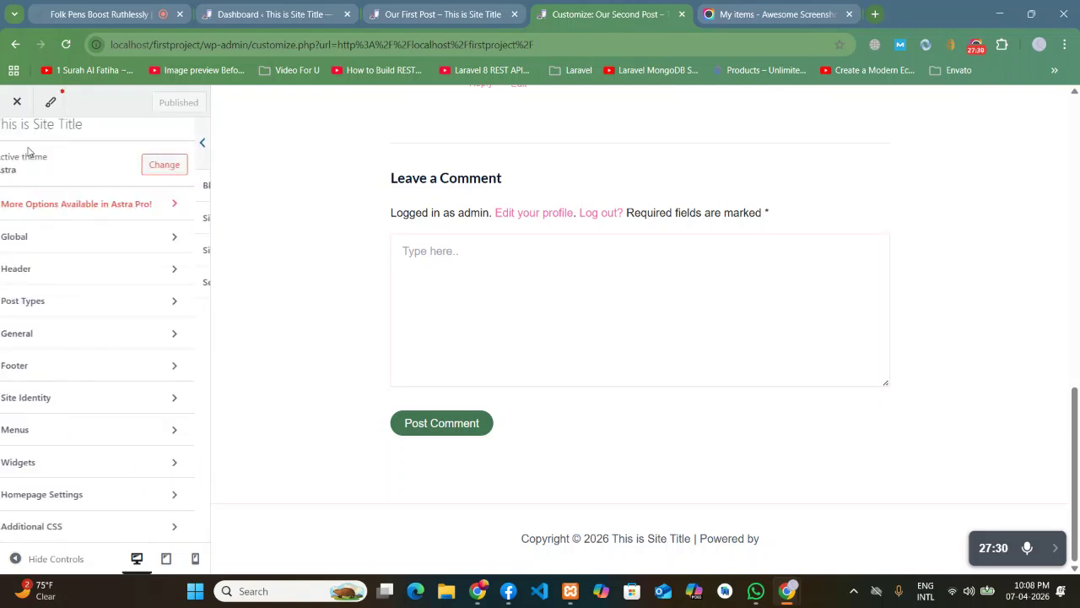
{"action": "left_click", "coordinate": [36, 243]}
{"action": "left_click", "coordinate": [49, 287]}
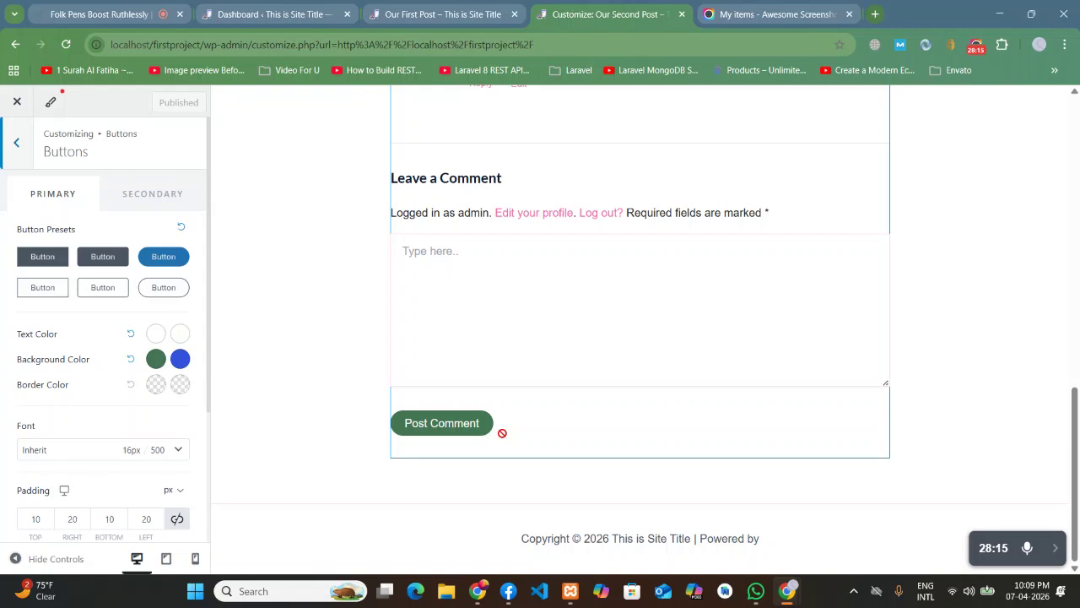
{"action": "scroll", "coordinate": [13, 433], "scroll_direction": "down", "scroll_amount": 1}
{"action": "scroll", "coordinate": [25, 422], "scroll_direction": "up", "scroll_amount": 1}
{"action": "scroll", "coordinate": [45, 409], "scroll_direction": "down", "scroll_amount": 3}
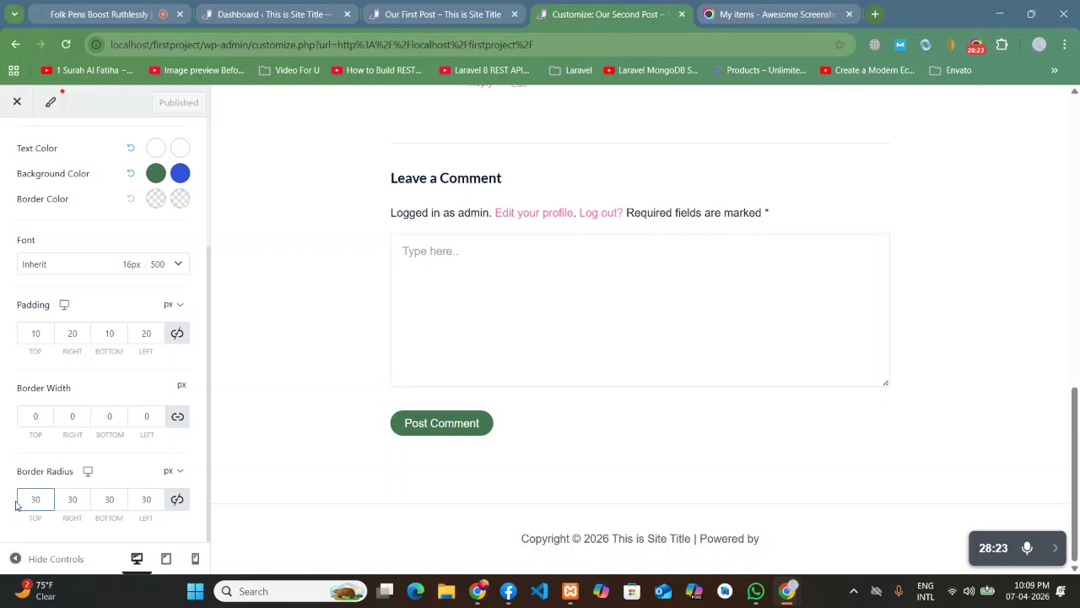
{"action": "double_click", "coordinate": [143, 504]}
{"action": "type", "text": "35"}
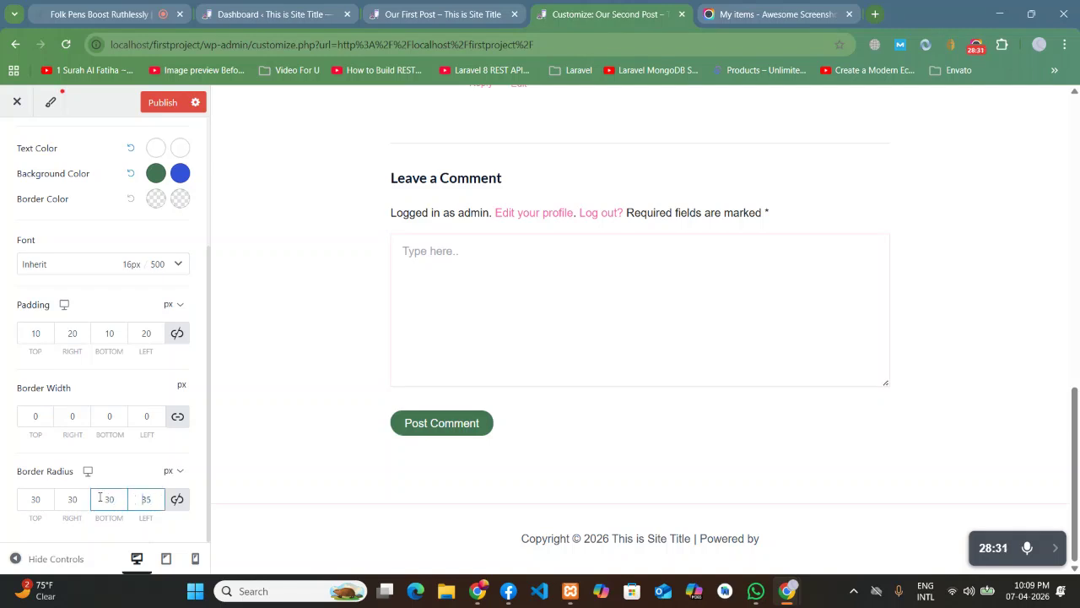
{"action": "double_click", "coordinate": [114, 501]}
{"action": "left_click", "coordinate": [176, 501]}
Compare the primary and secondary button presets, colors, font, padding and border settings, and return to the Global options.
{"action": "scroll", "coordinate": [112, 461], "scroll_direction": "up", "scroll_amount": 1}
{"action": "scroll", "coordinate": [98, 357], "scroll_direction": "up", "scroll_amount": 1}
{"action": "scroll", "coordinate": [99, 362], "scroll_direction": "down", "scroll_amount": 2}
{"action": "scroll", "coordinate": [98, 376], "scroll_direction": "up", "scroll_amount": 1}
{"action": "scroll", "coordinate": [97, 376], "scroll_direction": "up", "scroll_amount": 2}
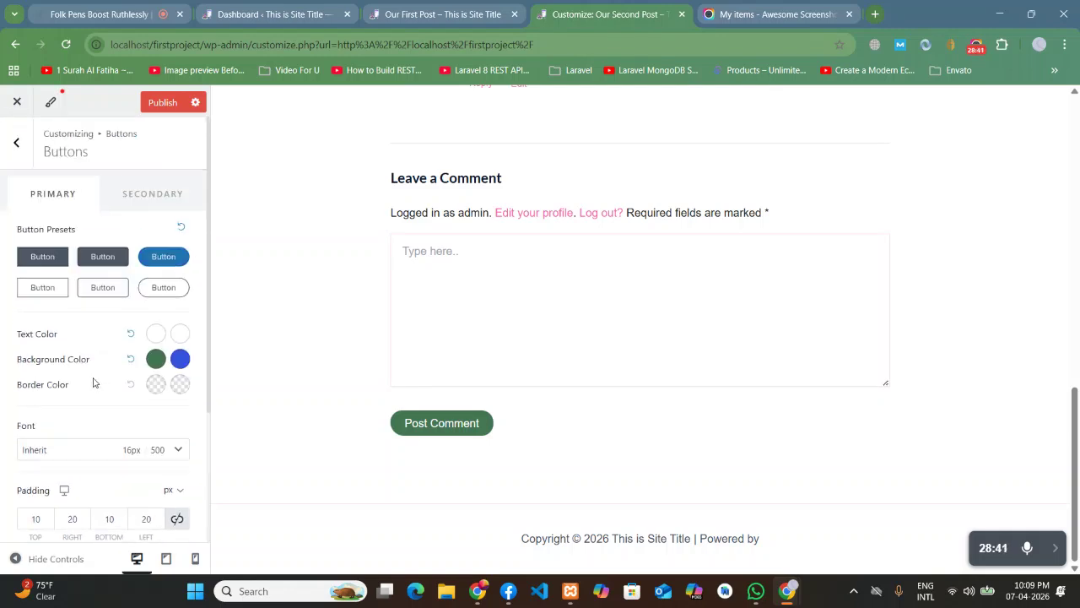
{"action": "left_click", "coordinate": [153, 203]}
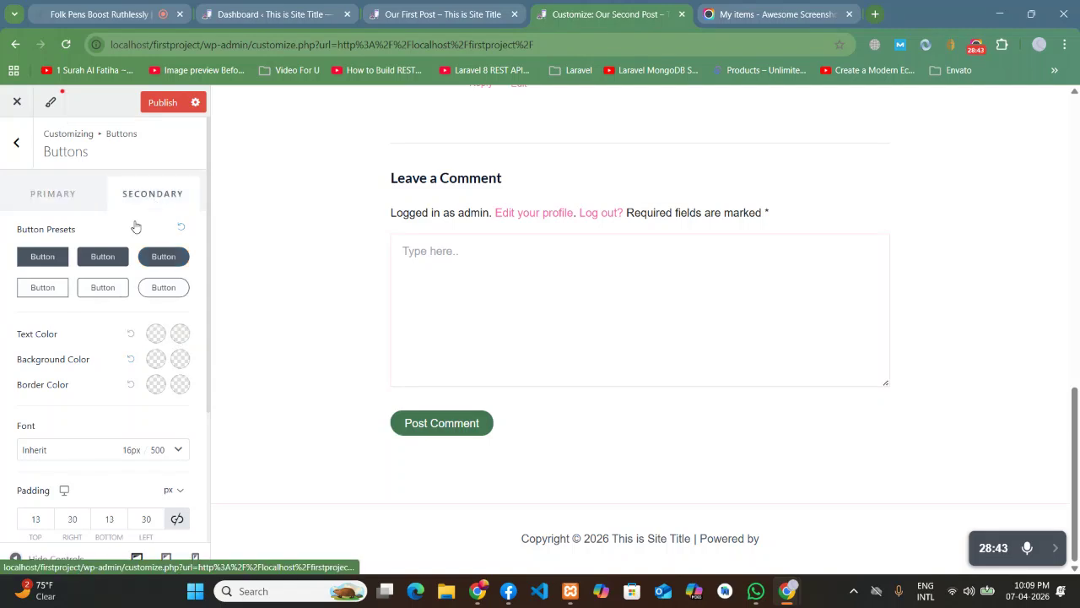
{"action": "scroll", "coordinate": [87, 357], "scroll_direction": "down", "scroll_amount": 3}
{"action": "scroll", "coordinate": [86, 360], "scroll_direction": "up", "scroll_amount": 3}
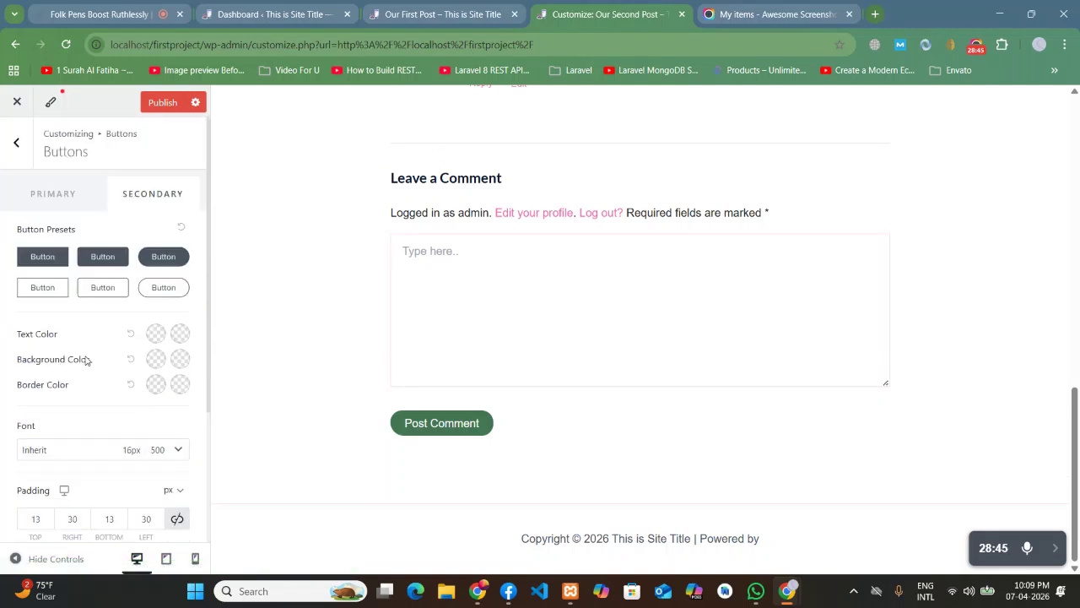
{"action": "left_click", "coordinate": [53, 194]}
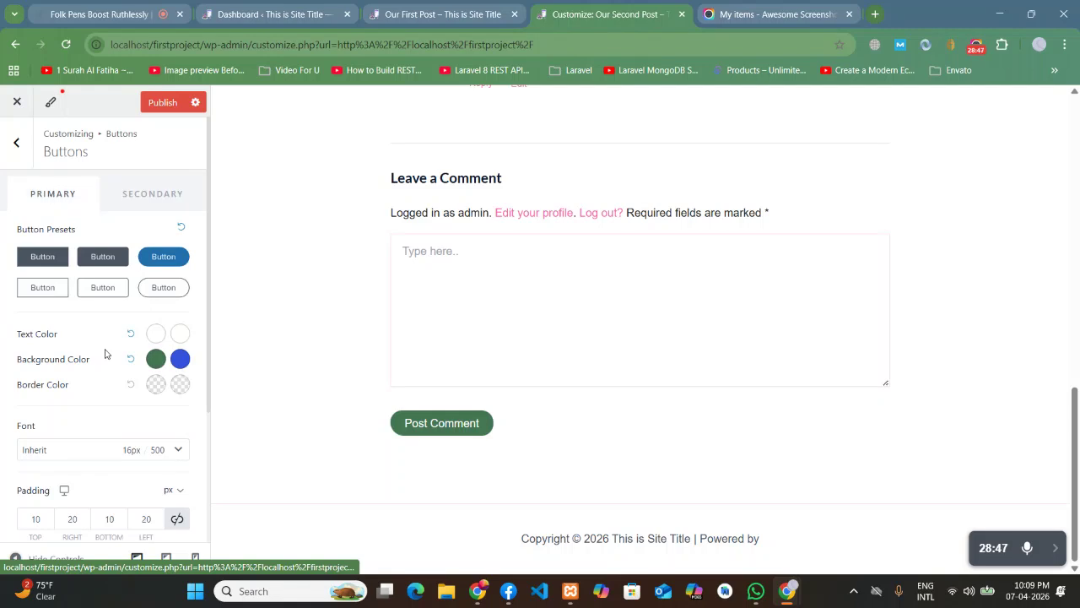
{"action": "scroll", "coordinate": [101, 355], "scroll_direction": "down", "scroll_amount": 3}
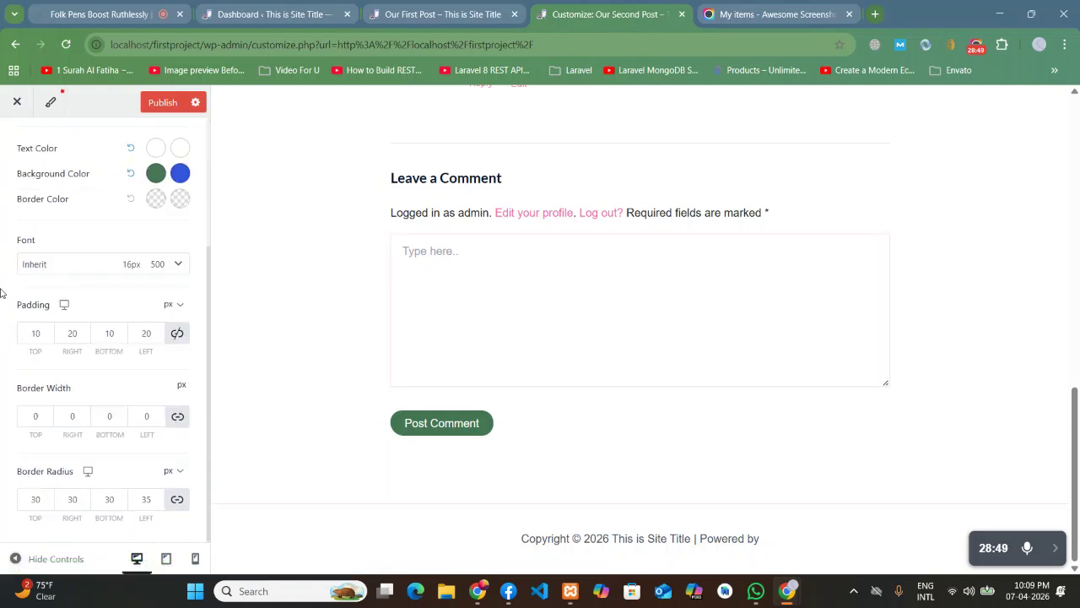
{"action": "scroll", "coordinate": [113, 292], "scroll_direction": "up", "scroll_amount": 3}
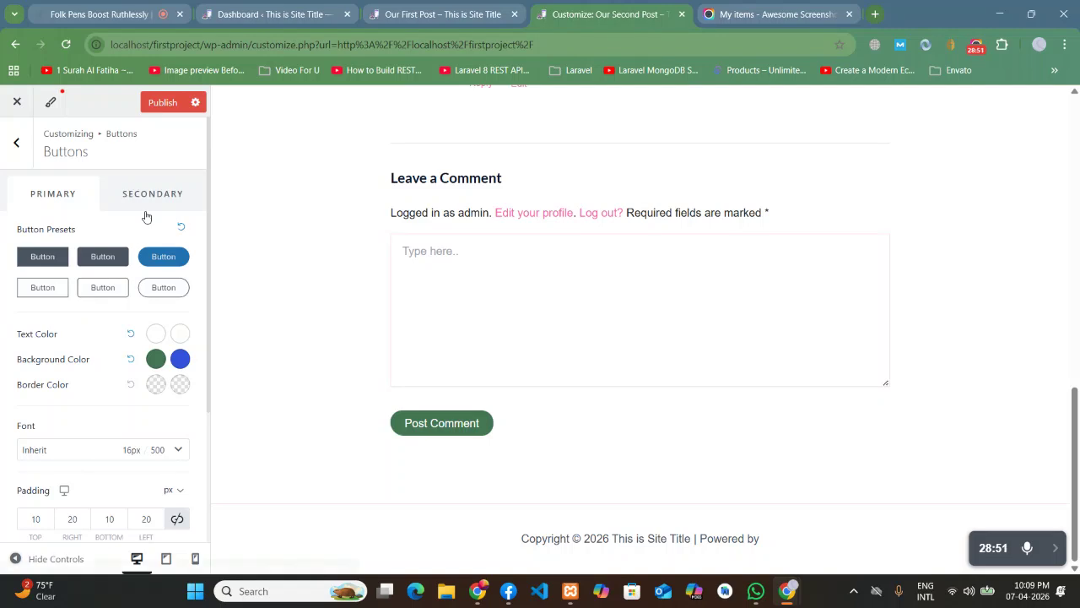
{"action": "left_click", "coordinate": [145, 204]}
{"action": "left_click", "coordinate": [48, 202]}
{"action": "left_click", "coordinate": [21, 153]}
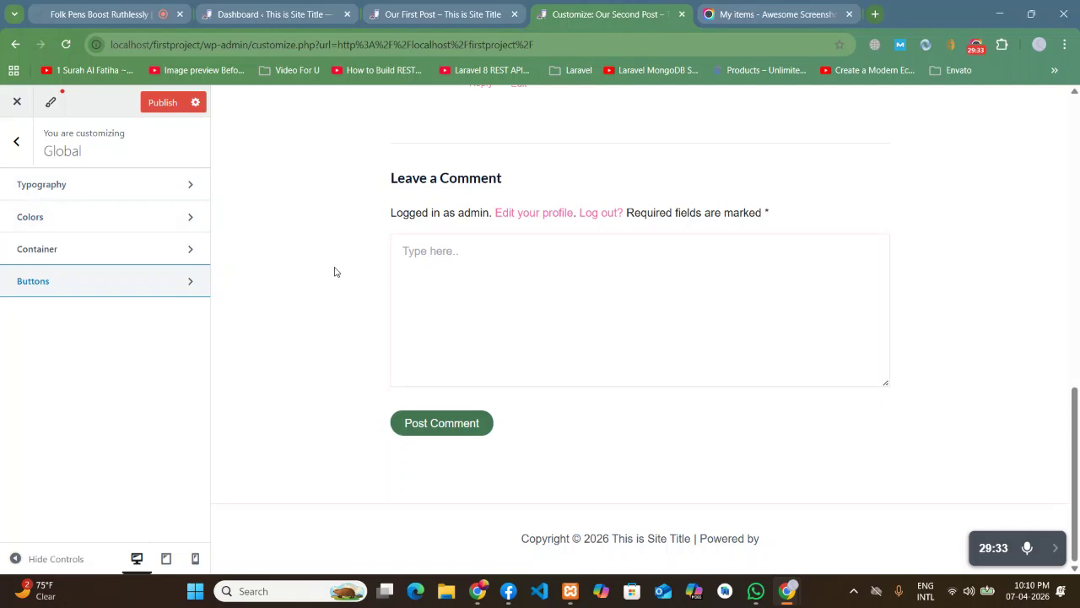
Review the global typography presets and base fonts against the full post preview, and return to the Global options.
{"action": "scroll", "coordinate": [312, 295], "scroll_direction": "up", "scroll_amount": 10}
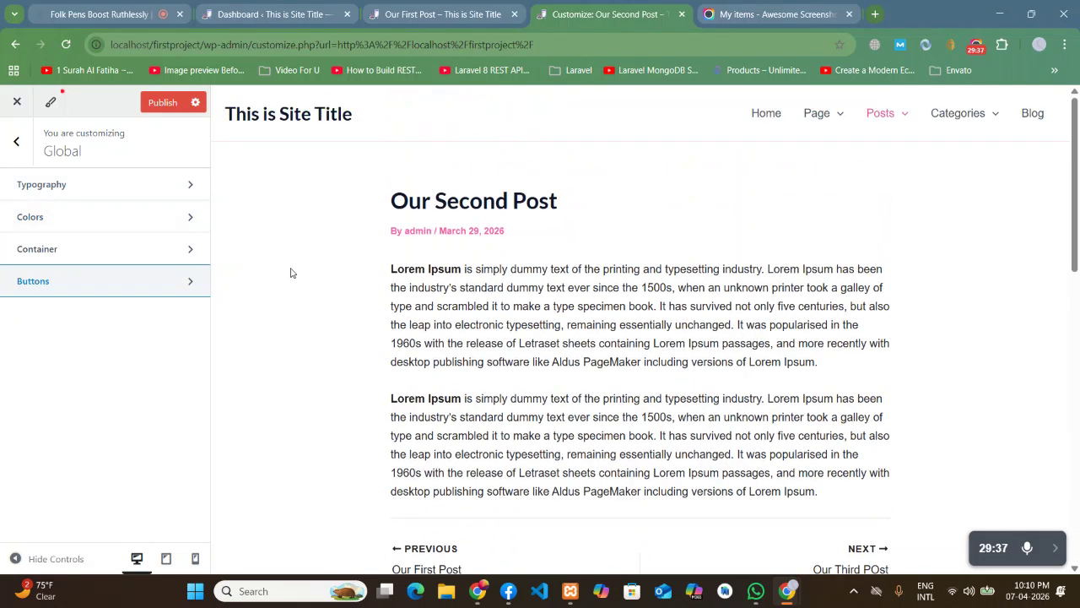
{"action": "left_click", "coordinate": [114, 186]}
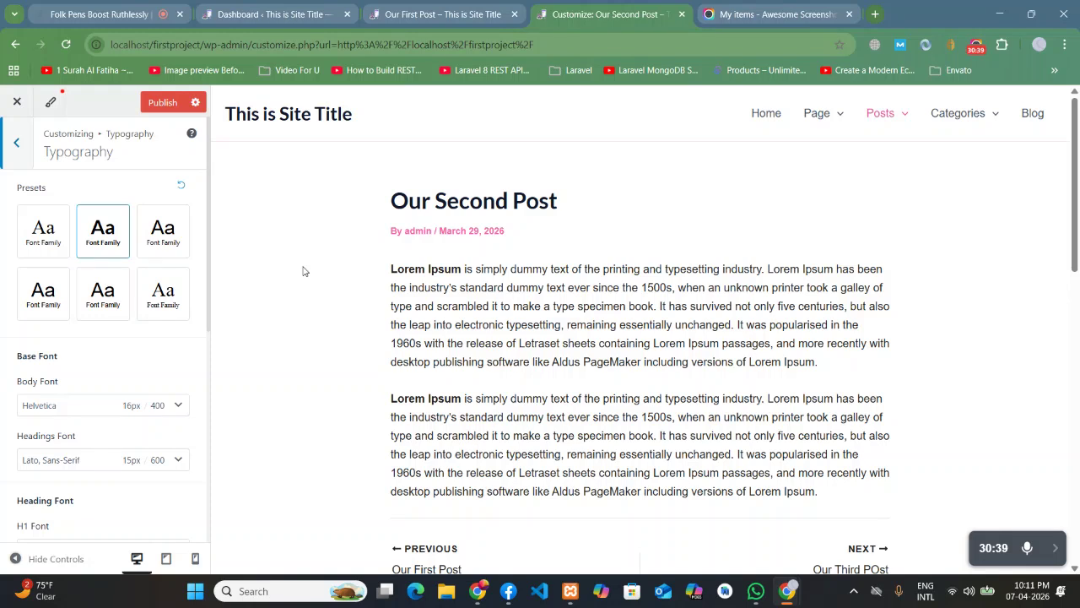
{"action": "scroll", "coordinate": [902, 408], "scroll_direction": "down", "scroll_amount": 2}
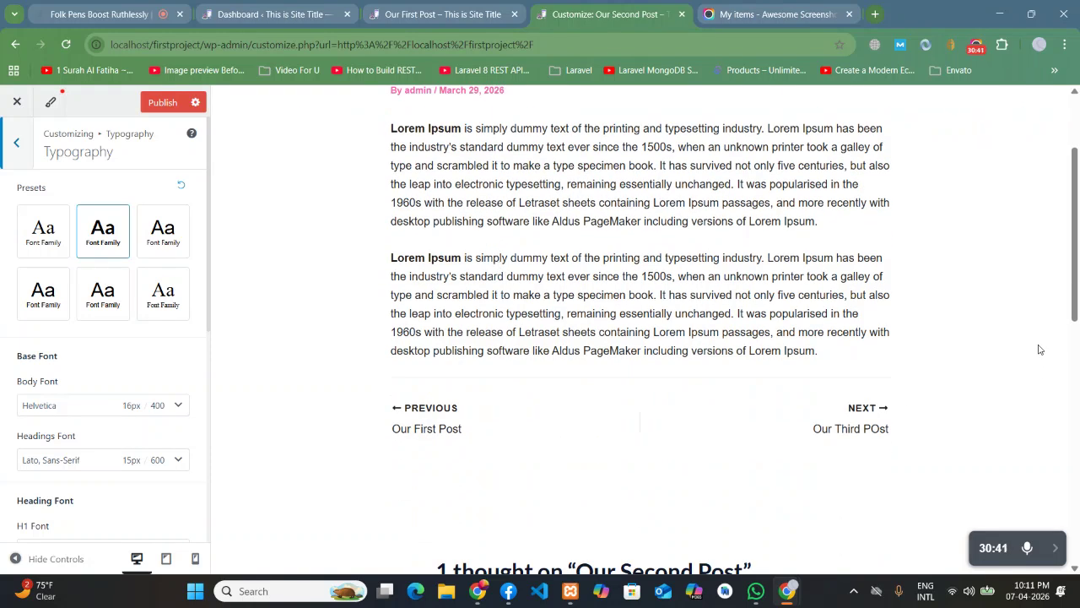
{"action": "scroll", "coordinate": [1077, 363], "scroll_direction": "down", "scroll_amount": 5}
{"action": "left_click_drag", "start_coordinate": [1077, 405], "coordinate": [1077, 191]}
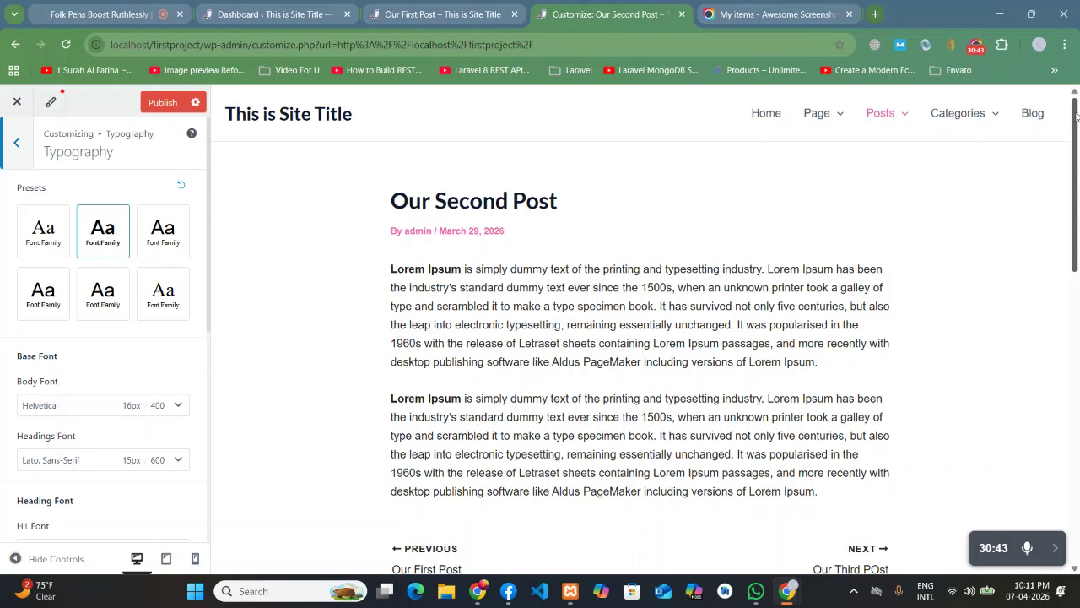
{"action": "left_click", "coordinate": [28, 158]}
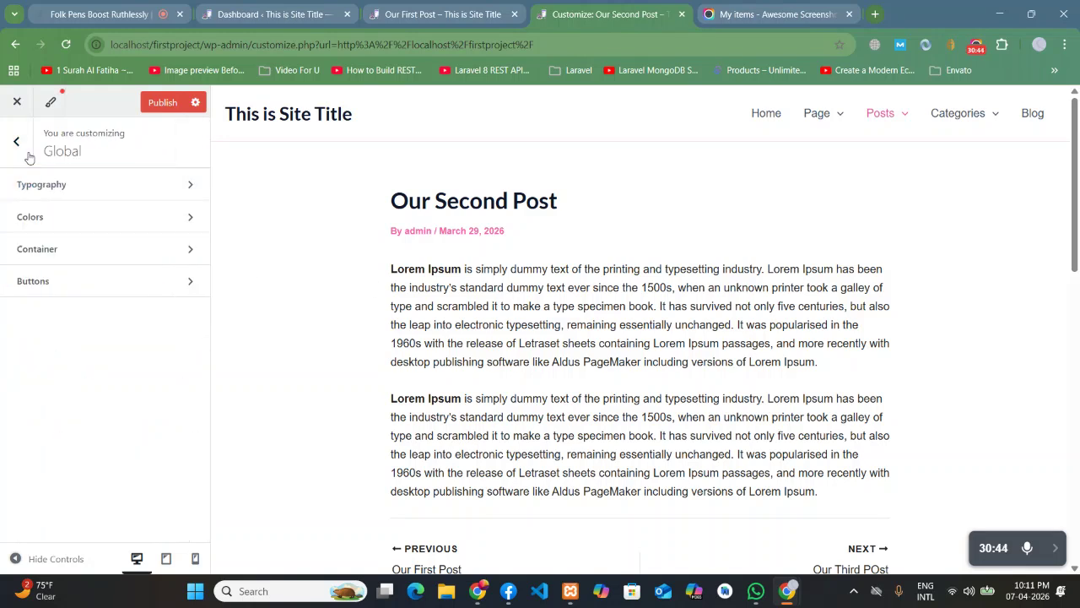
In the global typography settings, try the Playfair Display / Open Sans, Montserrat / Source Sans Pro, DM Serif Display / Work Sans and Lato / Lora presets.
{"action": "left_click", "coordinate": [68, 184]}
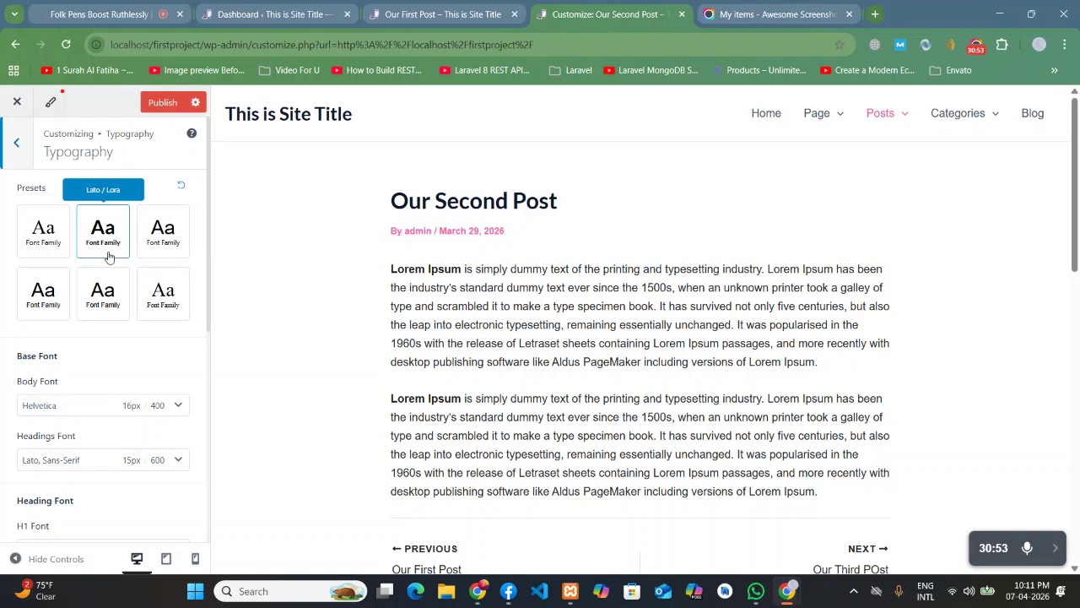
{"action": "left_click", "coordinate": [43, 243]}
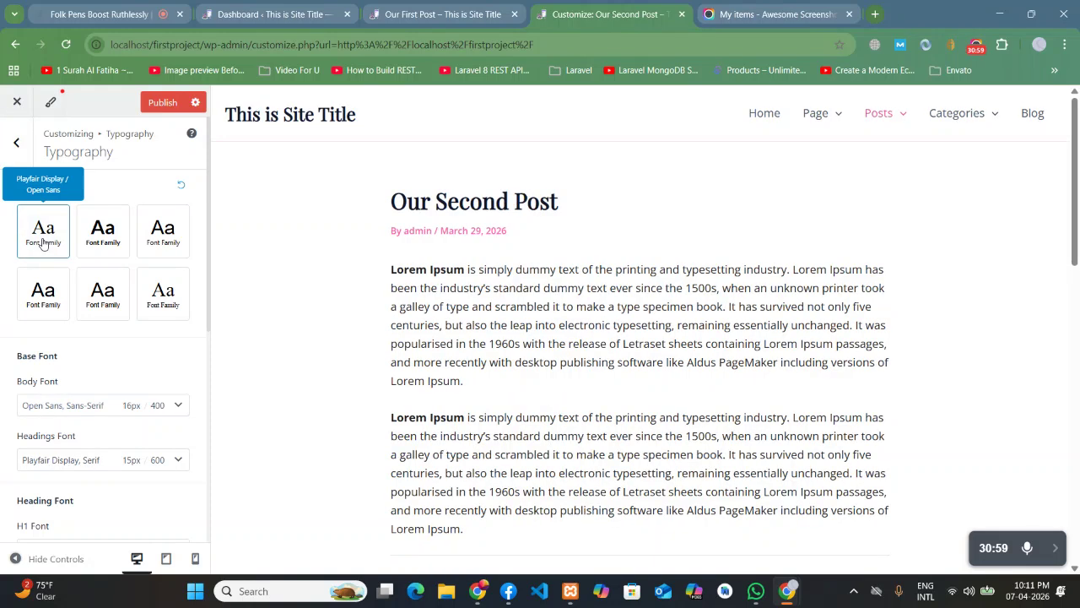
{"action": "left_click", "coordinate": [177, 245]}
{"action": "left_click", "coordinate": [48, 292]}
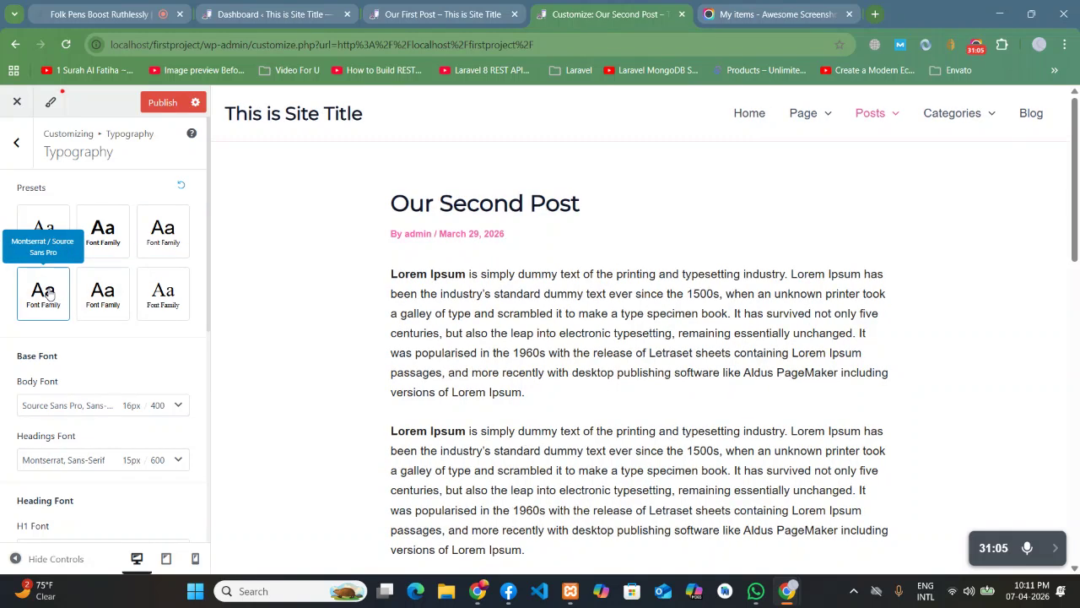
{"action": "left_click", "coordinate": [99, 301]}
{"action": "scroll", "coordinate": [673, 338], "scroll_direction": "down", "scroll_amount": 5}
{"action": "scroll", "coordinate": [674, 337], "scroll_direction": "up", "scroll_amount": 8}
{"action": "left_click", "coordinate": [177, 301]}
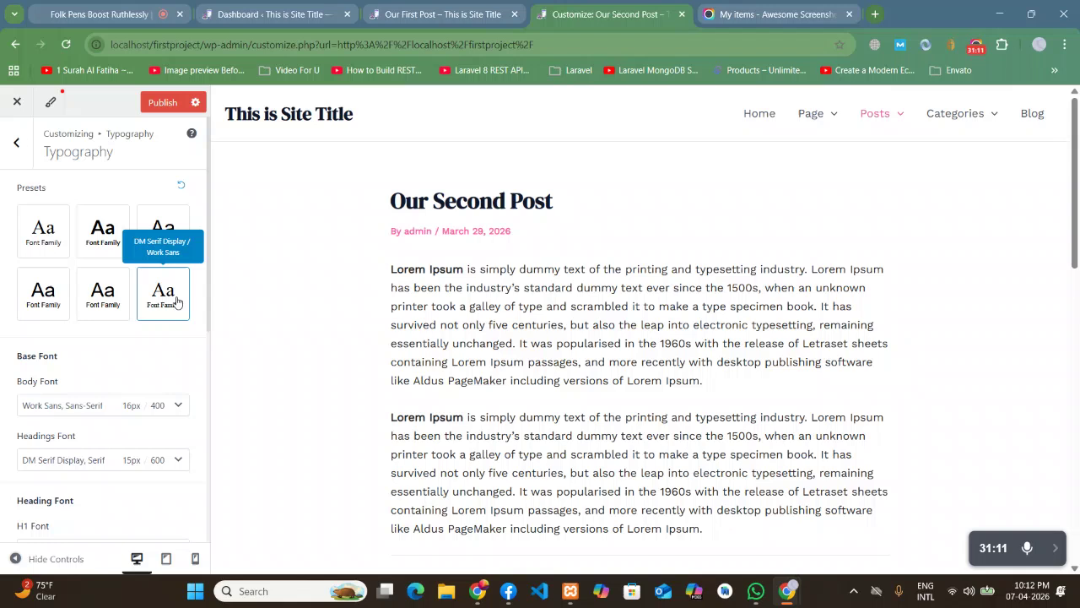
{"action": "left_click", "coordinate": [107, 236]}
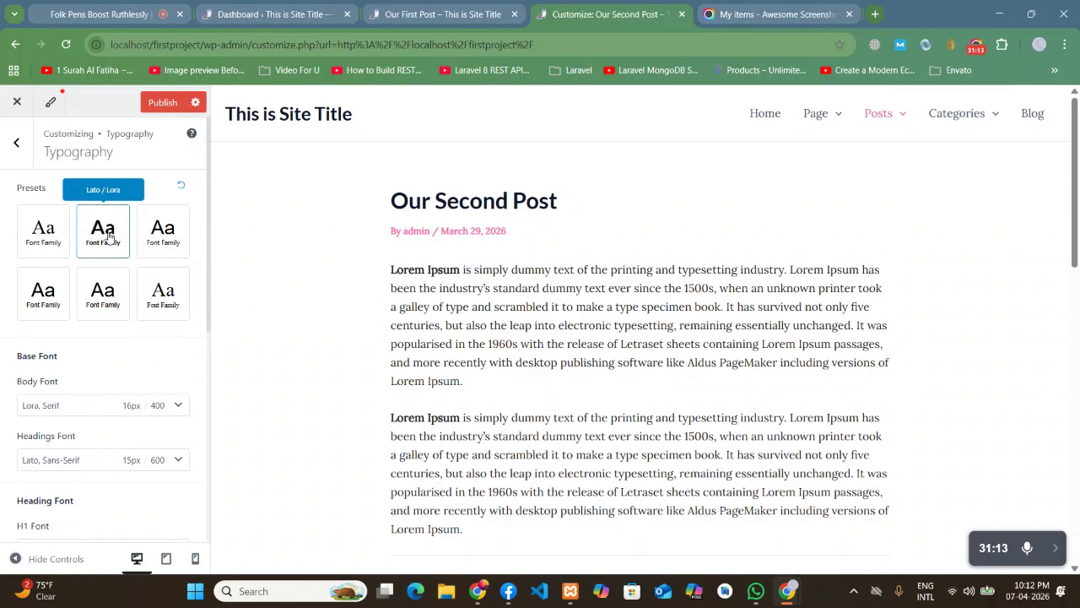
Apply and publish the Barlow Semi Condensed / Roboto typography preset, and check it in the preview of the post and the Home page.
{"action": "left_click", "coordinate": [152, 243]}
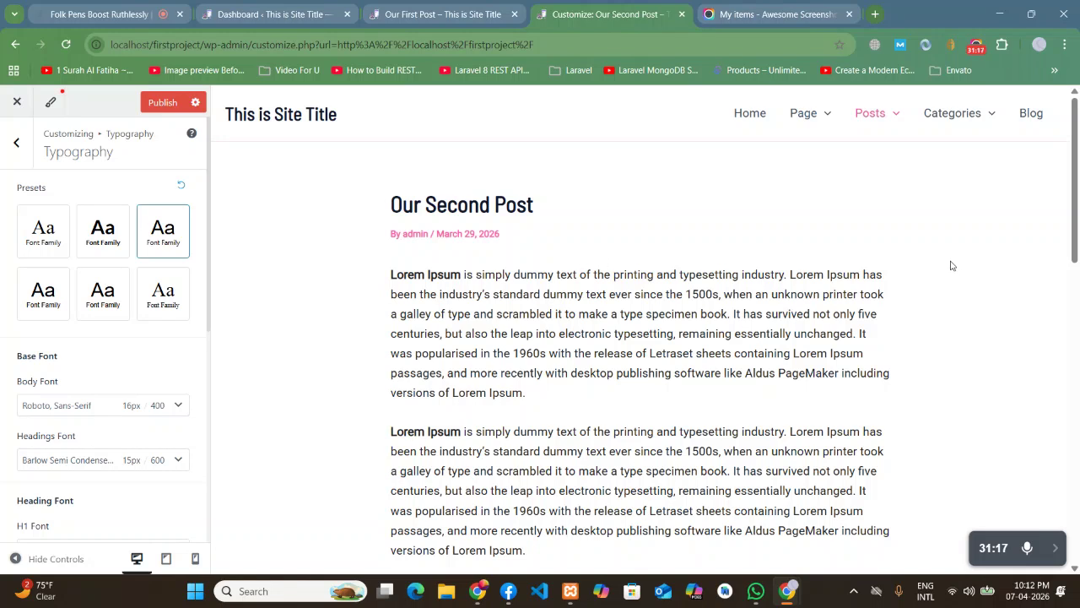
{"action": "left_click", "coordinate": [157, 111]}
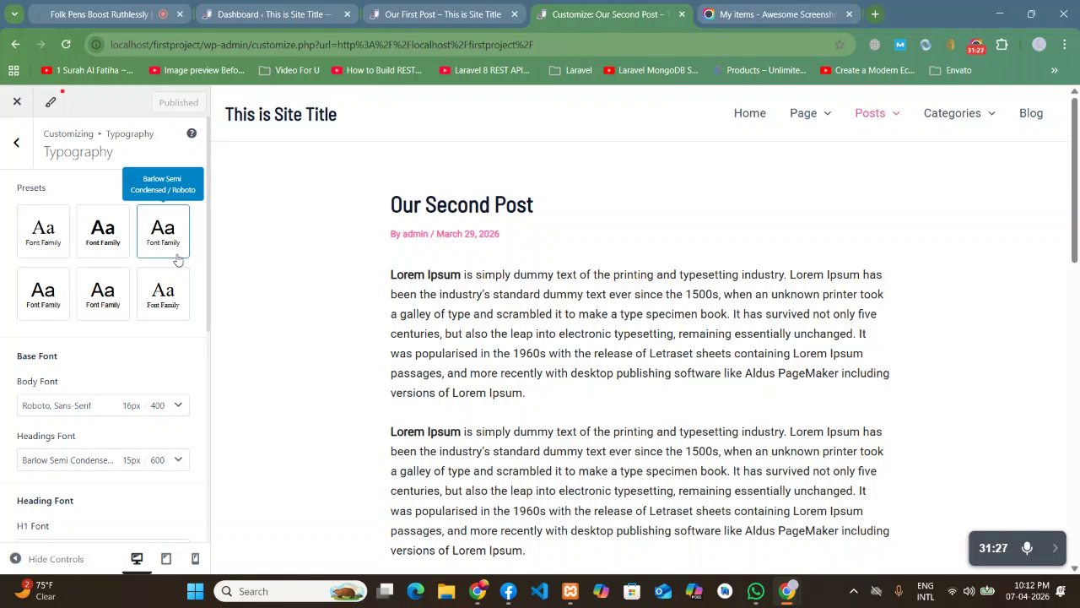
{"action": "scroll", "coordinate": [444, 290], "scroll_direction": "down", "scroll_amount": 6}
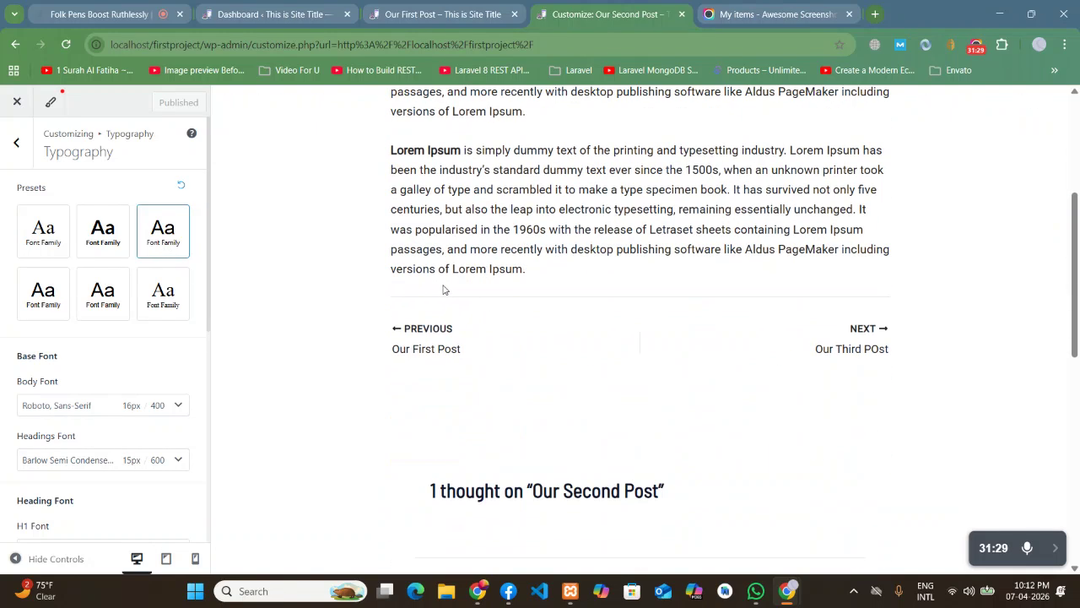
{"action": "scroll", "coordinate": [358, 272], "scroll_direction": "down", "scroll_amount": 3}
{"action": "scroll", "coordinate": [358, 271], "scroll_direction": "up", "scroll_amount": 10}
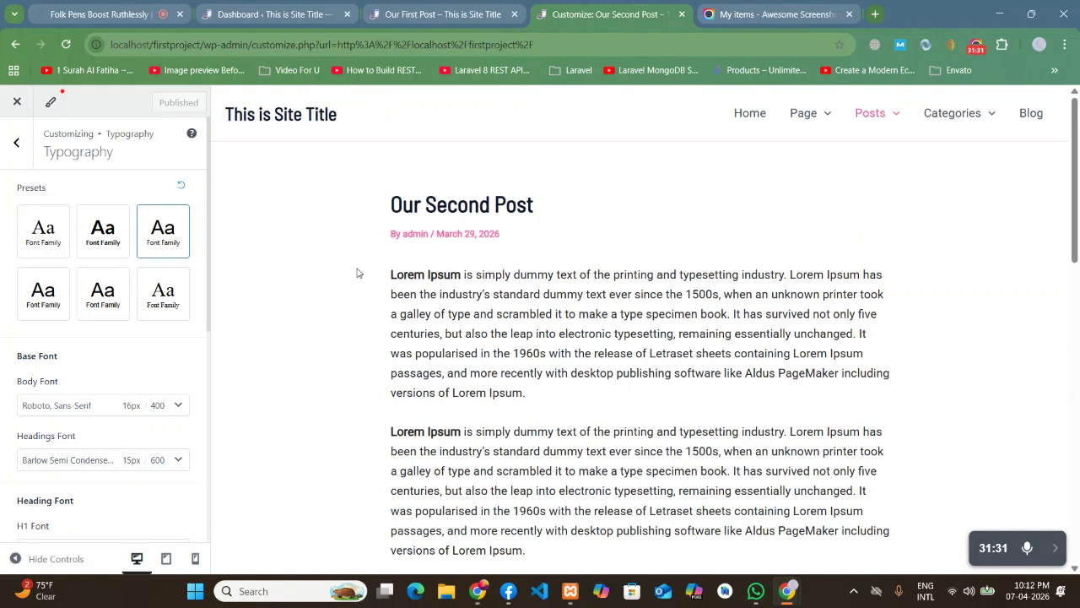
{"action": "left_click", "coordinate": [748, 112]}
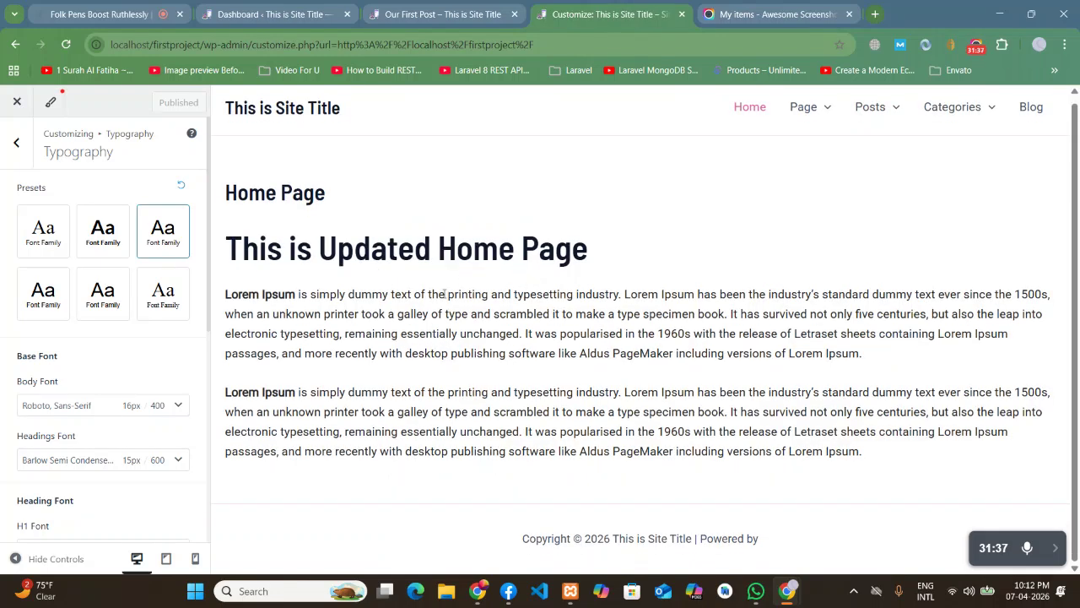
Change the base body font family to Roboto Slab and publish the change.
{"action": "scroll", "coordinate": [46, 345], "scroll_direction": "down", "scroll_amount": 3}
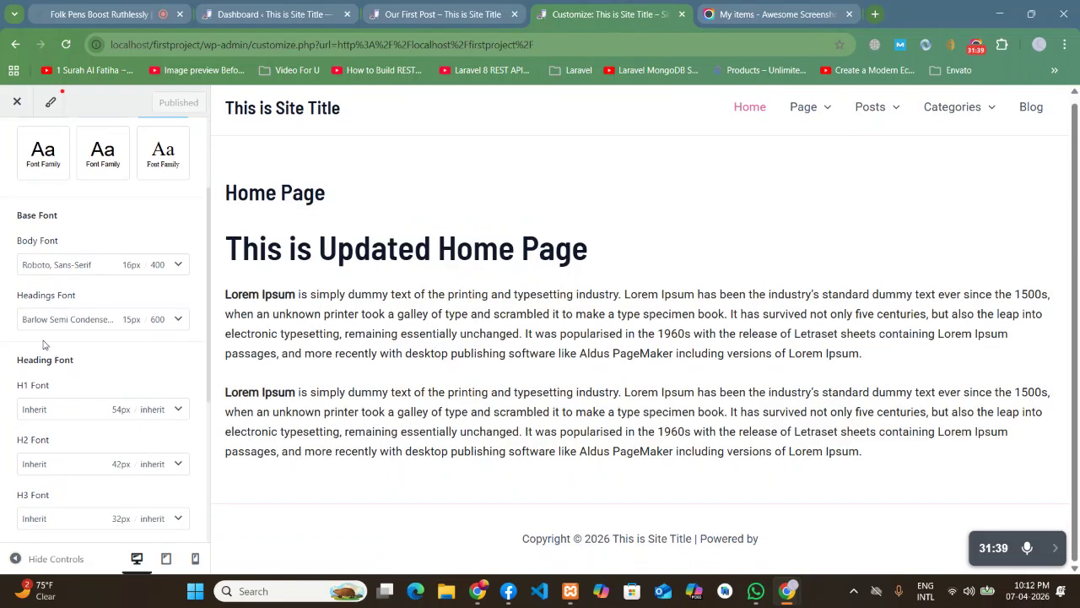
{"action": "scroll", "coordinate": [42, 345], "scroll_direction": "up", "scroll_amount": 1}
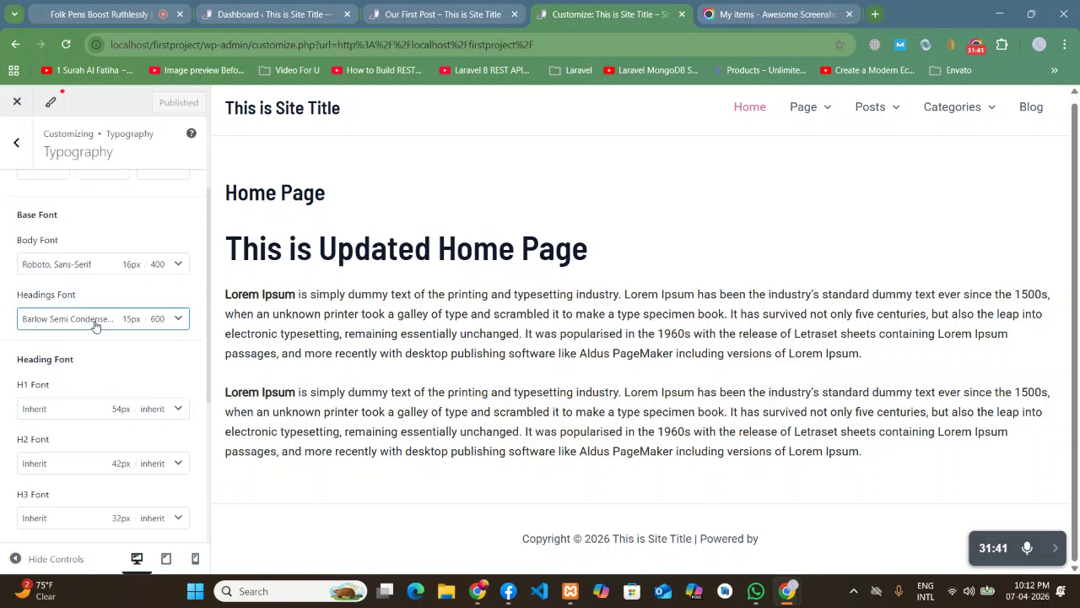
{"action": "left_click", "coordinate": [55, 268]}
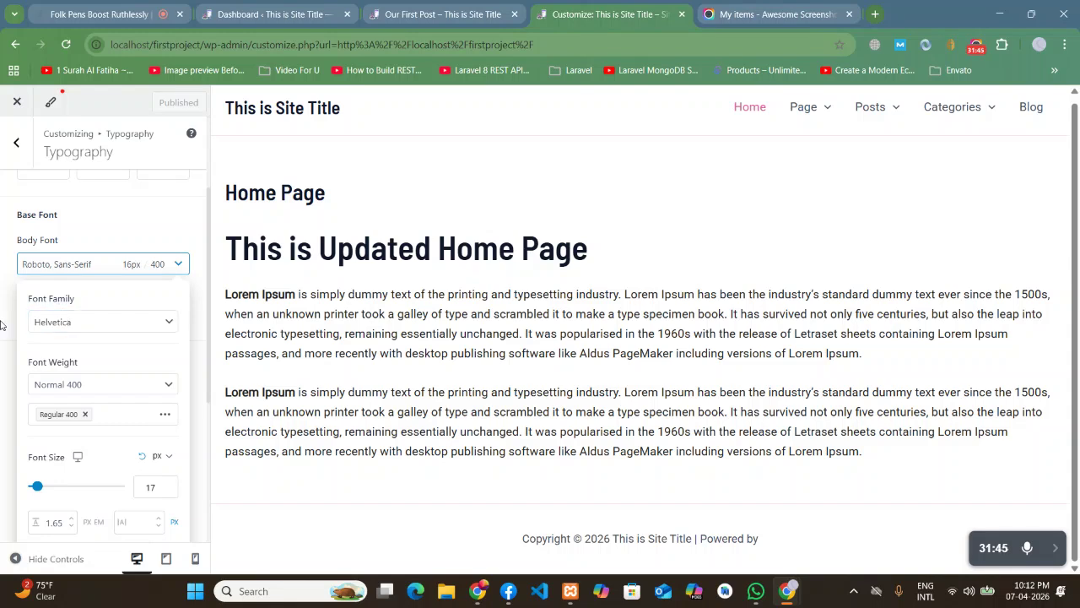
{"action": "left_click", "coordinate": [55, 322]}
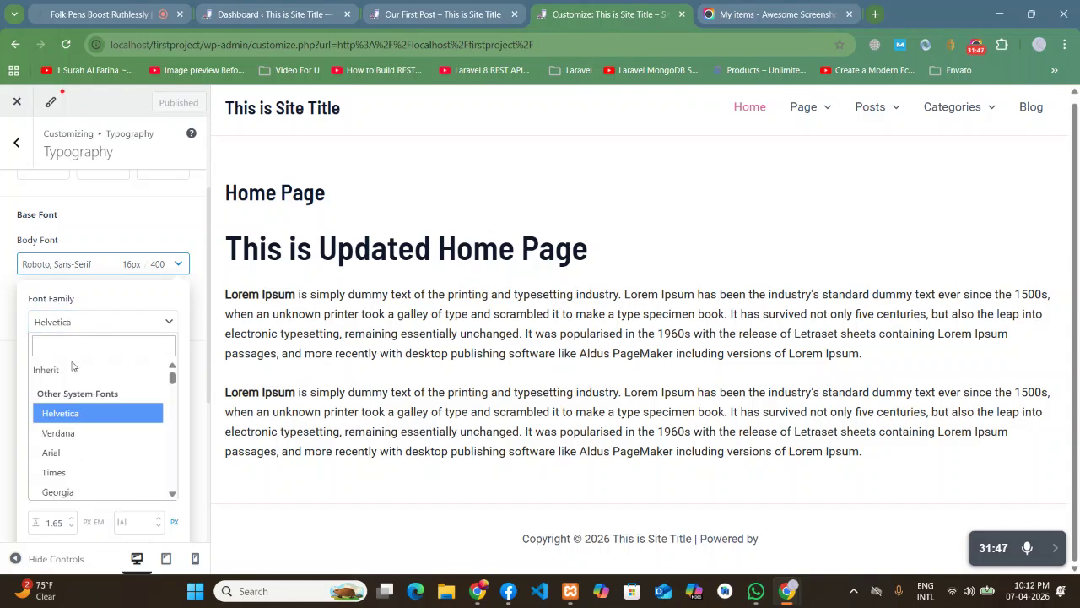
{"action": "left_click", "coordinate": [53, 349]}
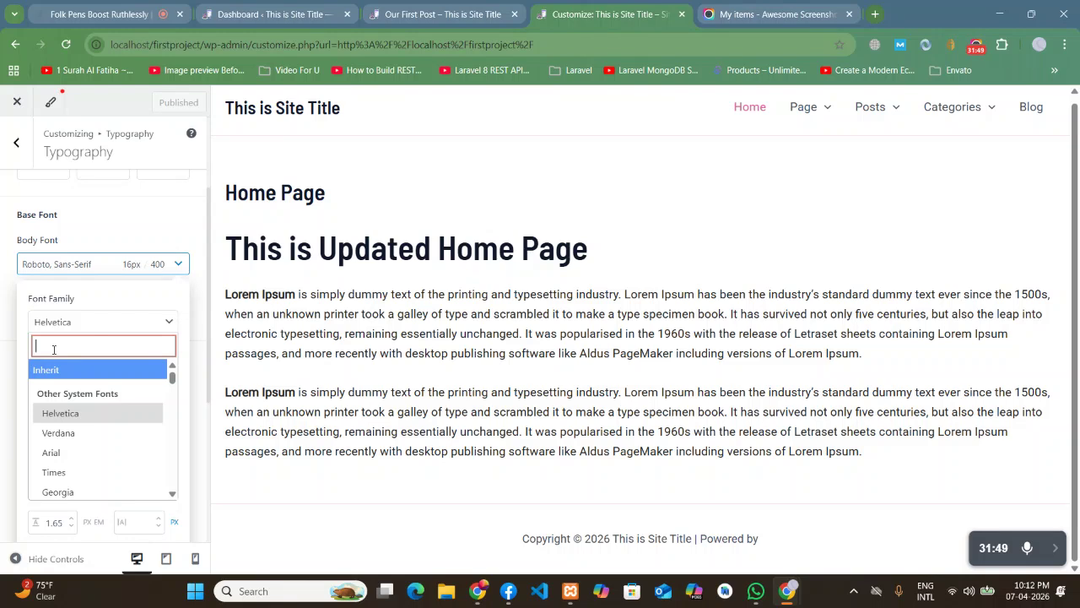
{"action": "type", "text": "Robo"}
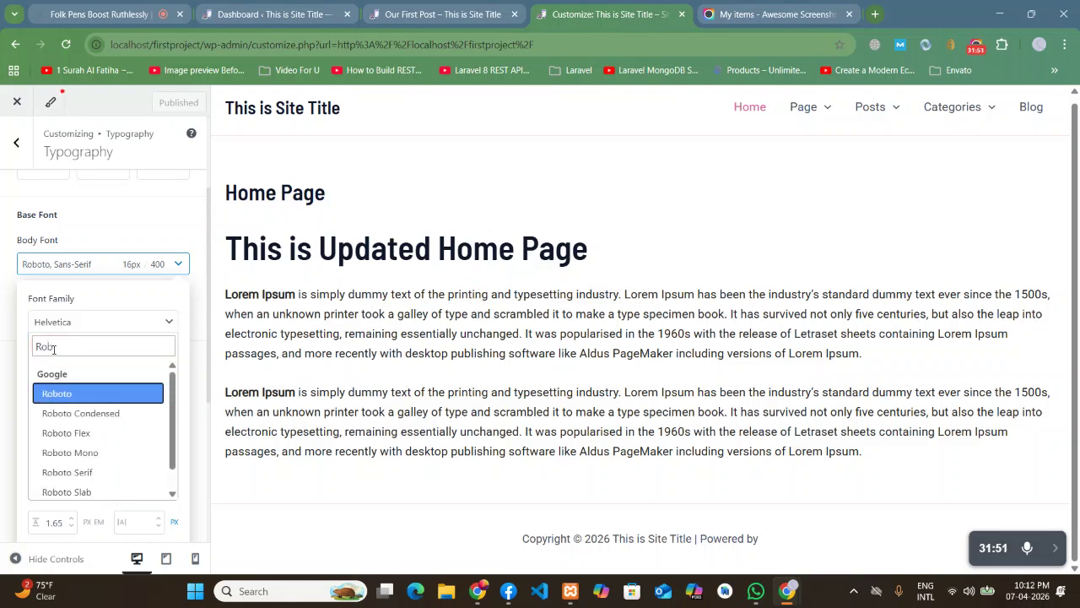
{"action": "key", "text": "Down"}
{"action": "key", "text": "Down"}
{"action": "key", "text": "Down"}
{"action": "key", "text": "Down"}
{"action": "key", "text": "Down"}
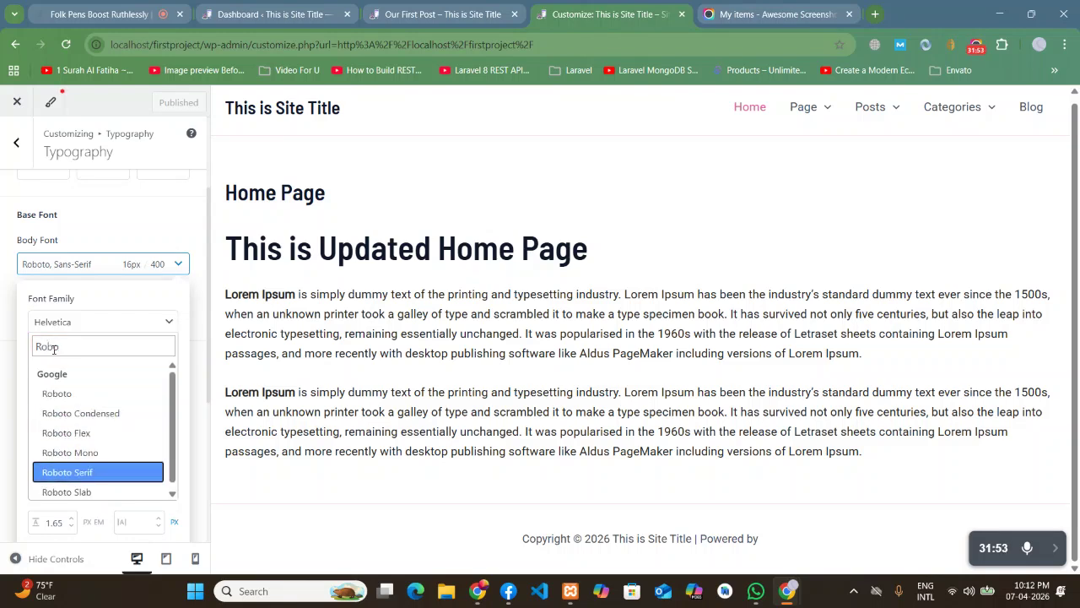
{"action": "key", "text": "Return"}
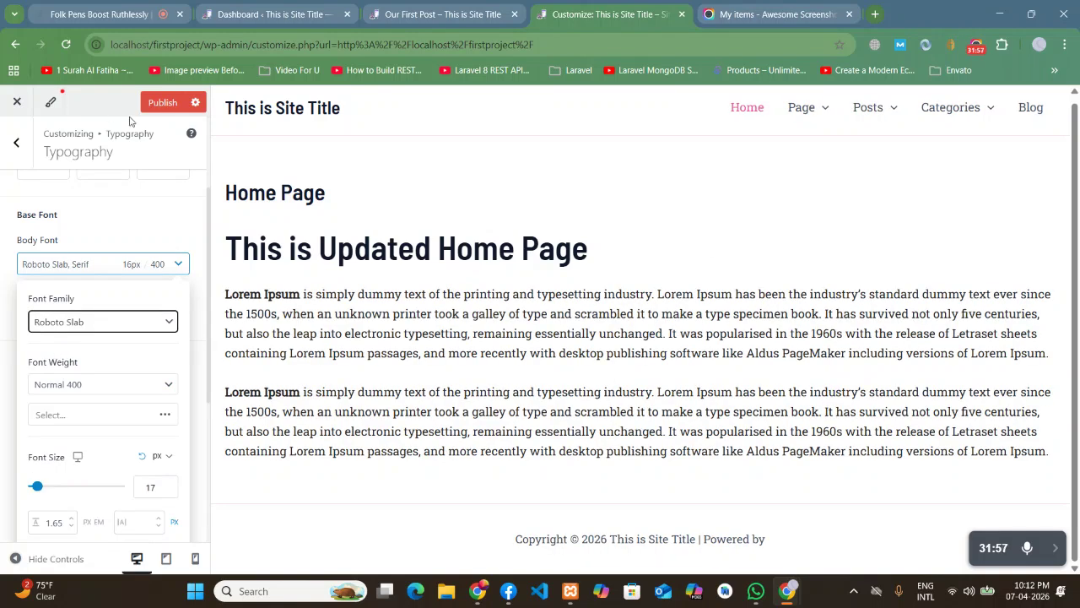
{"action": "left_click", "coordinate": [162, 105]}
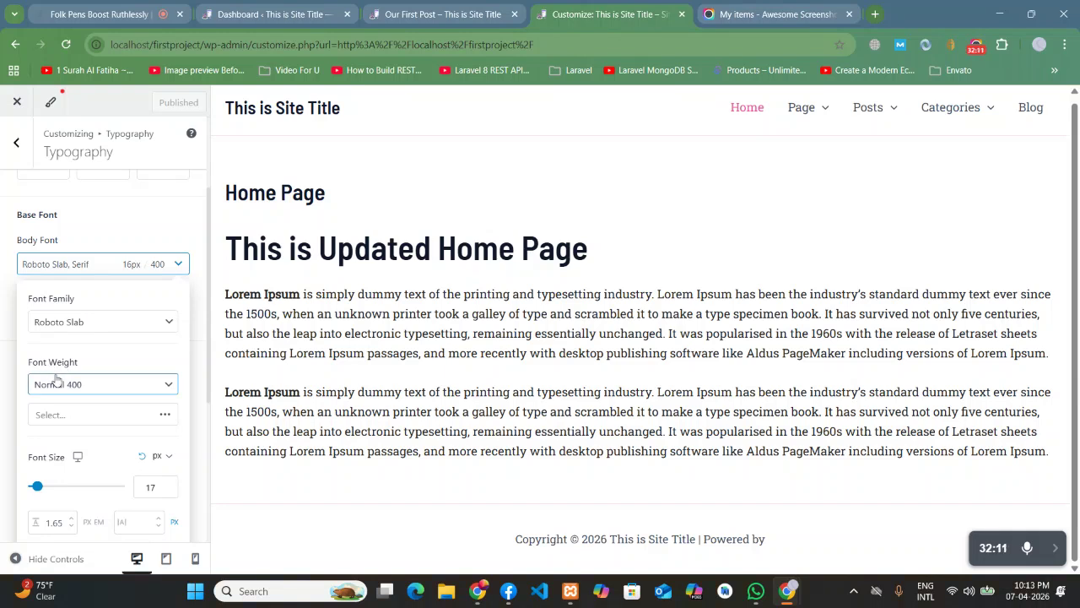
Set the body font's weight to Medium 500.
{"action": "scroll", "coordinate": [76, 361], "scroll_direction": "down", "scroll_amount": 1}
{"action": "left_click", "coordinate": [73, 318]}
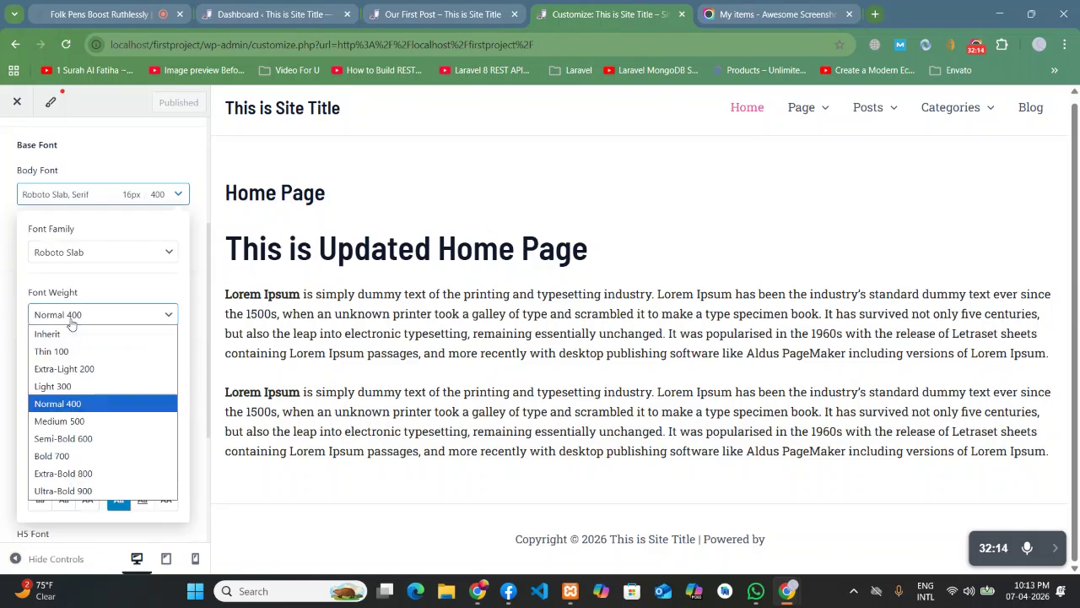
{"action": "left_click", "coordinate": [65, 404]}
{"action": "left_click", "coordinate": [63, 321]}
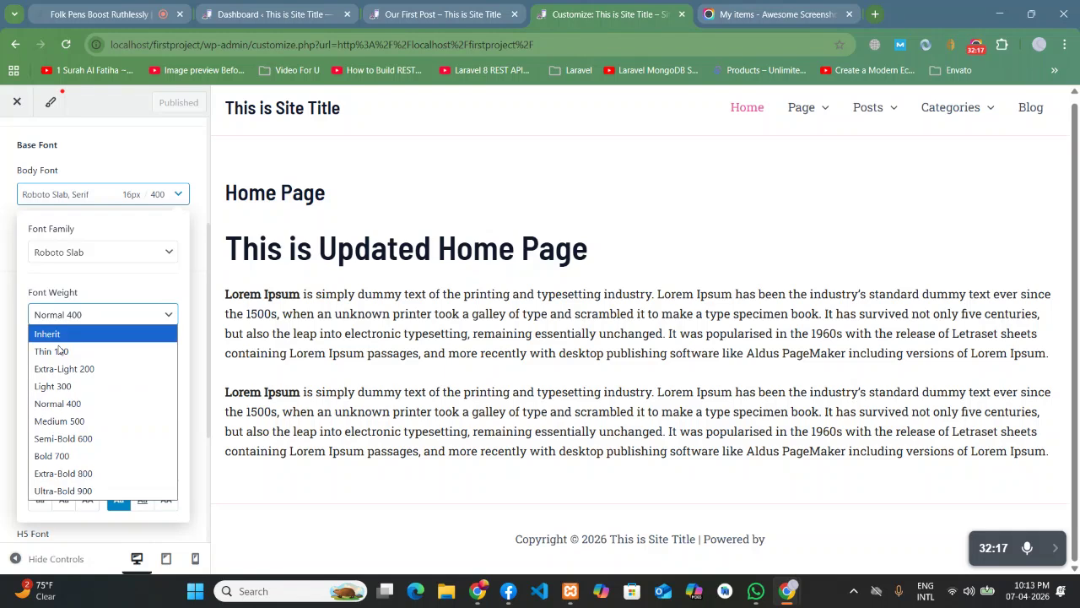
{"action": "left_click", "coordinate": [70, 422]}
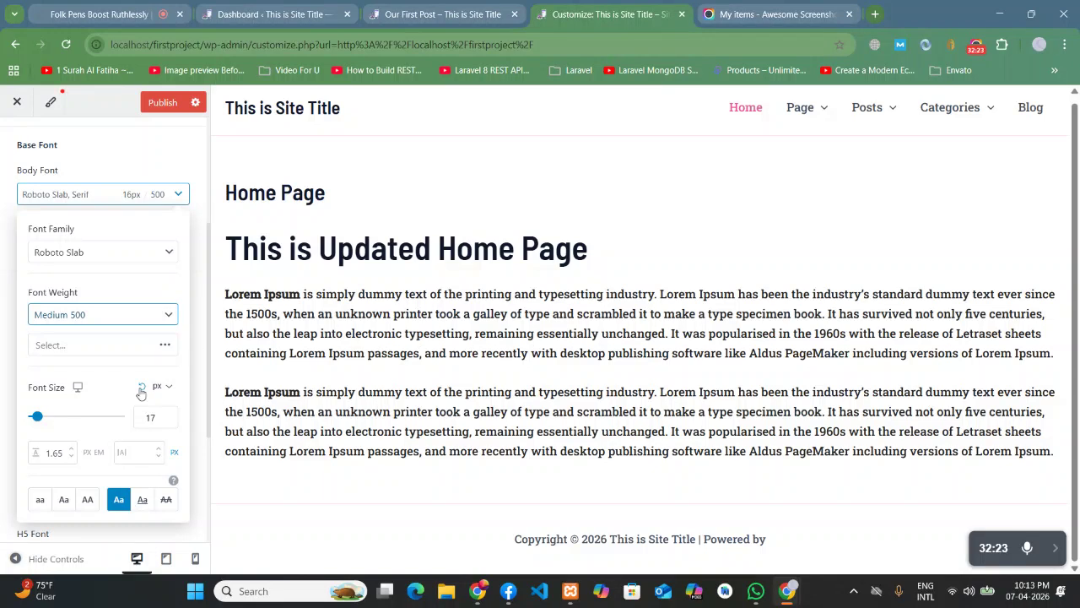
Set the body font size to 19 px and publish the typography changes.
{"action": "left_click", "coordinate": [38, 418]}
{"action": "left_click_drag", "start_coordinate": [39, 420], "coordinate": [36, 419]}
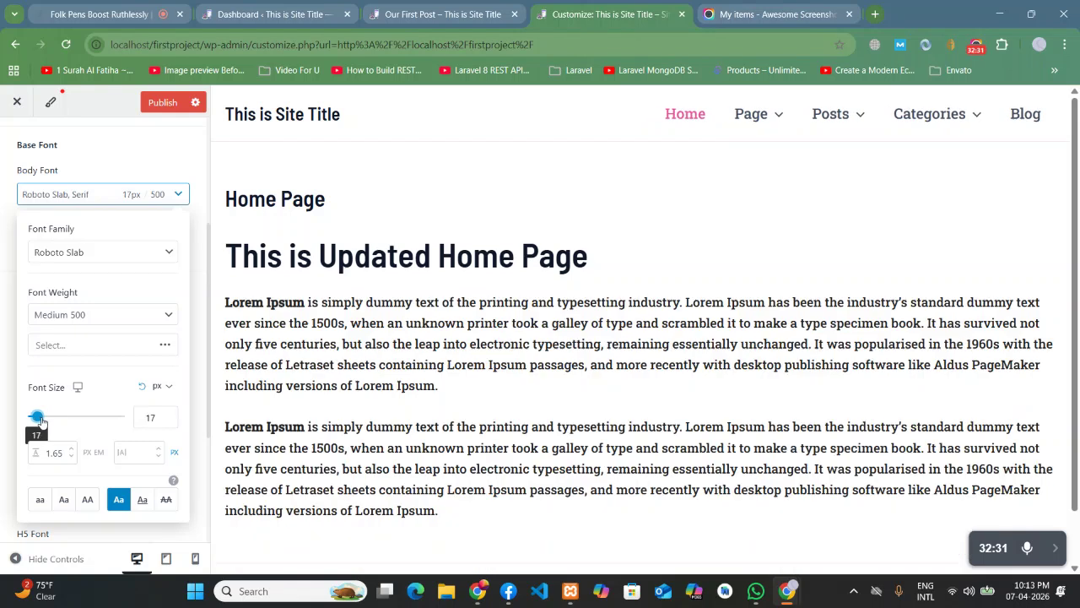
{"action": "left_click", "coordinate": [165, 415]}
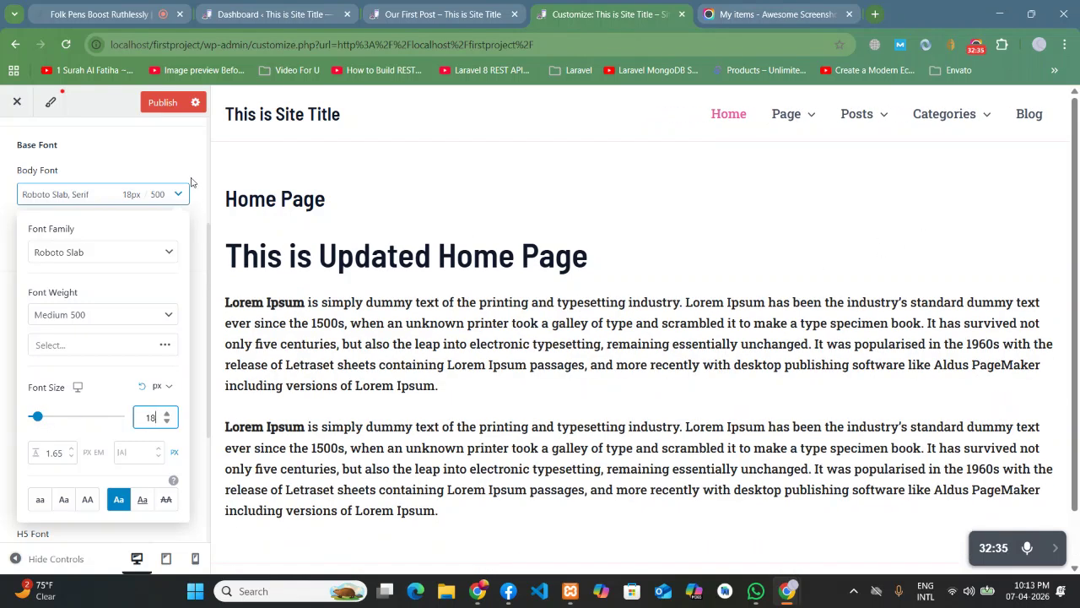
{"action": "scroll", "coordinate": [103, 384], "scroll_direction": "down", "scroll_amount": 2}
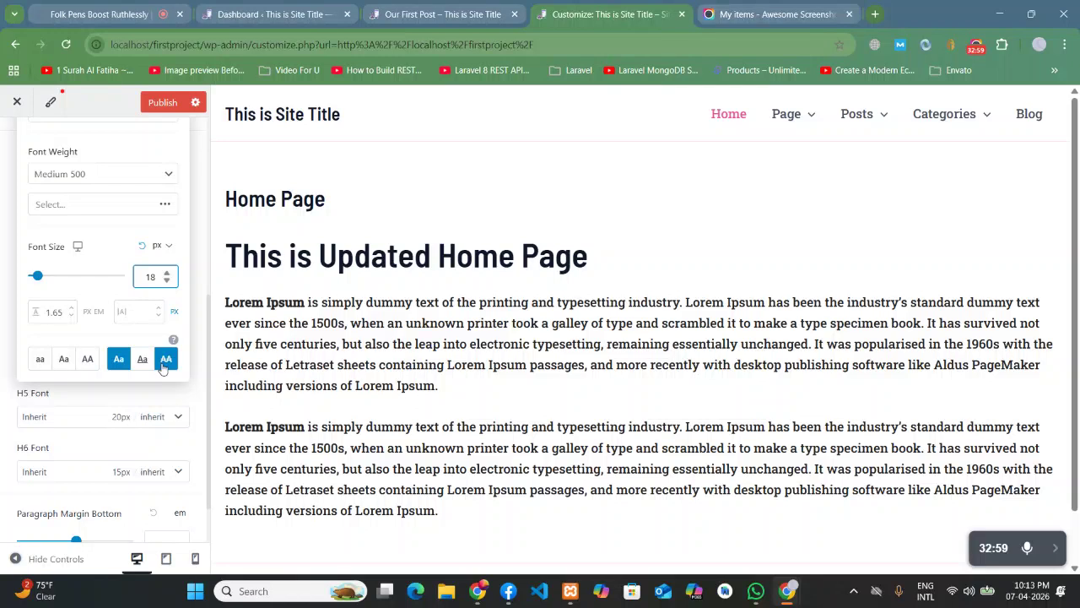
{"action": "key", "text": "Up"}
{"action": "scroll", "coordinate": [140, 278], "scroll_direction": "up", "scroll_amount": 5}
{"action": "scroll", "coordinate": [129, 275], "scroll_direction": "up", "scroll_amount": 2}
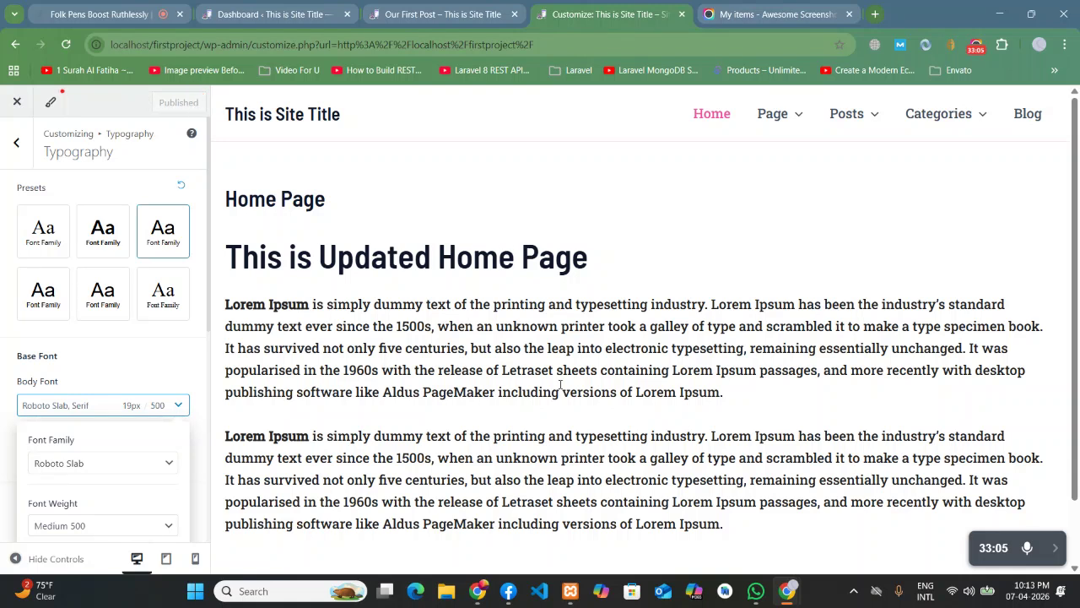
{"action": "scroll", "coordinate": [487, 384], "scroll_direction": "down", "scroll_amount": 1}
{"action": "scroll", "coordinate": [486, 385], "scroll_direction": "up", "scroll_amount": 1}
Reload the live Our First Post page and review the published fonts throughout the post.
{"action": "left_click", "coordinate": [400, 8]}
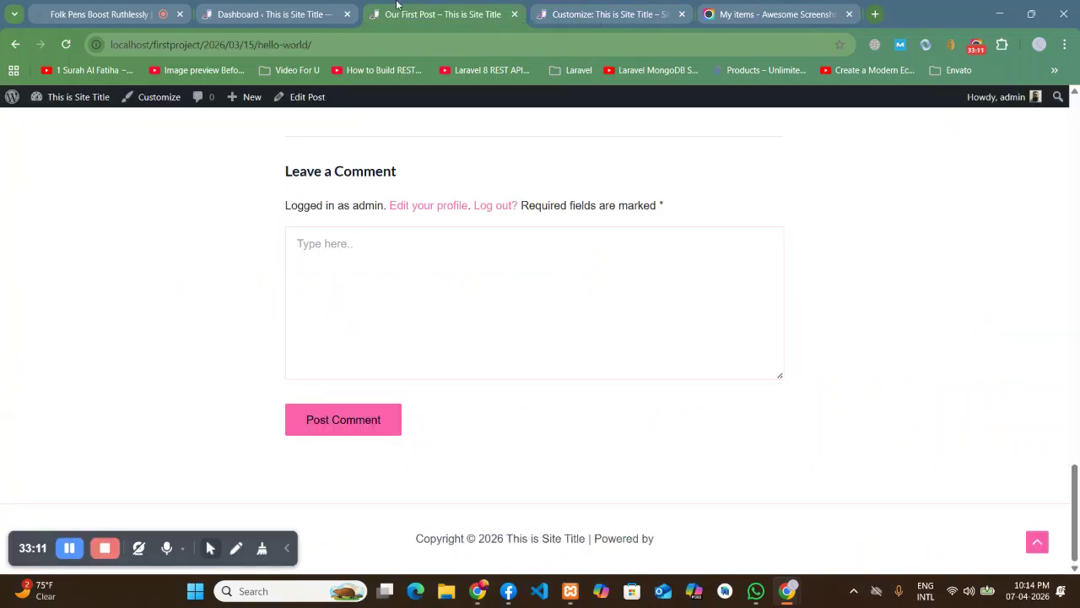
{"action": "scroll", "coordinate": [107, 130], "scroll_direction": "up", "scroll_amount": 15}
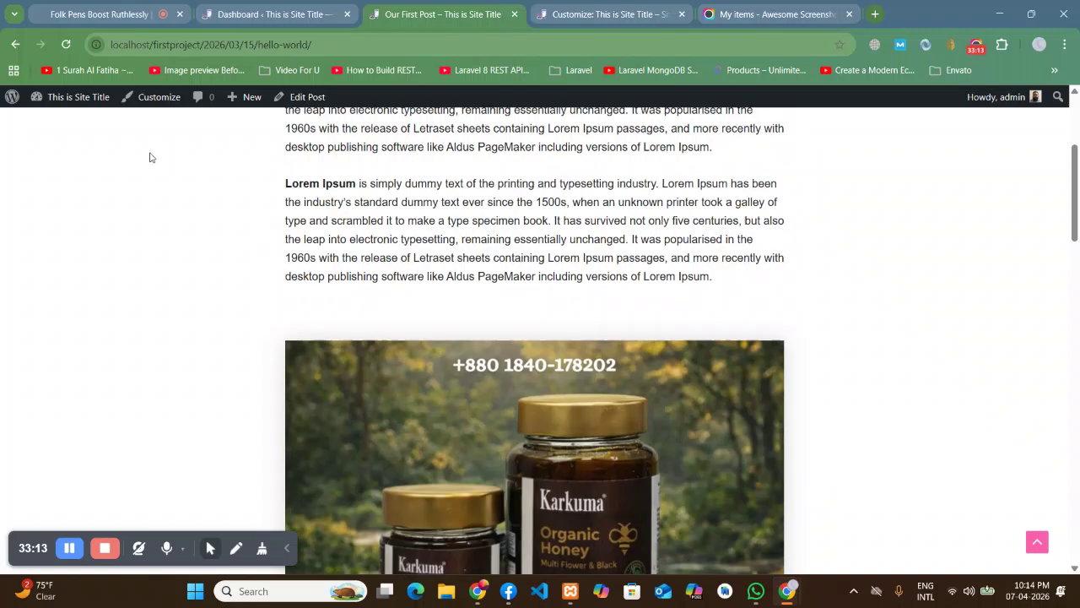
{"action": "left_click", "coordinate": [65, 44]}
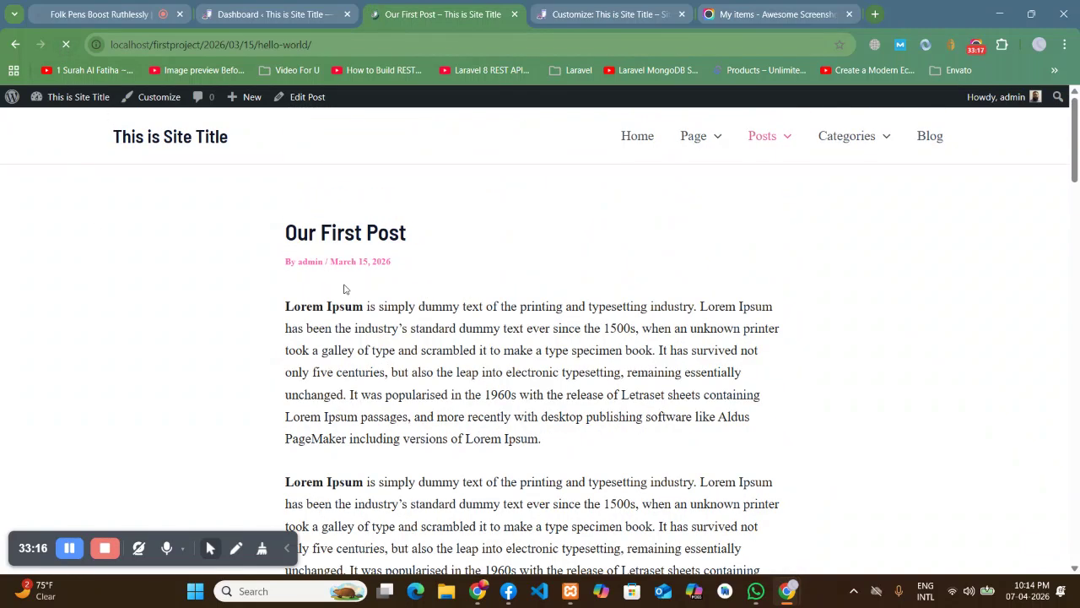
{"action": "scroll", "coordinate": [157, 295], "scroll_direction": "down", "scroll_amount": 6}
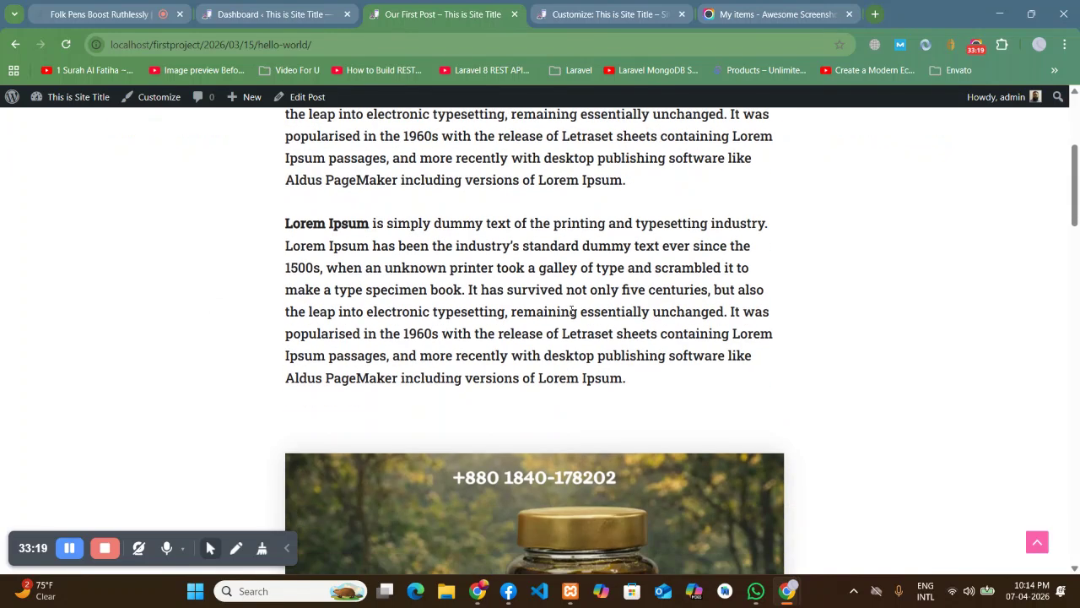
{"action": "scroll", "coordinate": [411, 309], "scroll_direction": "down", "scroll_amount": 12}
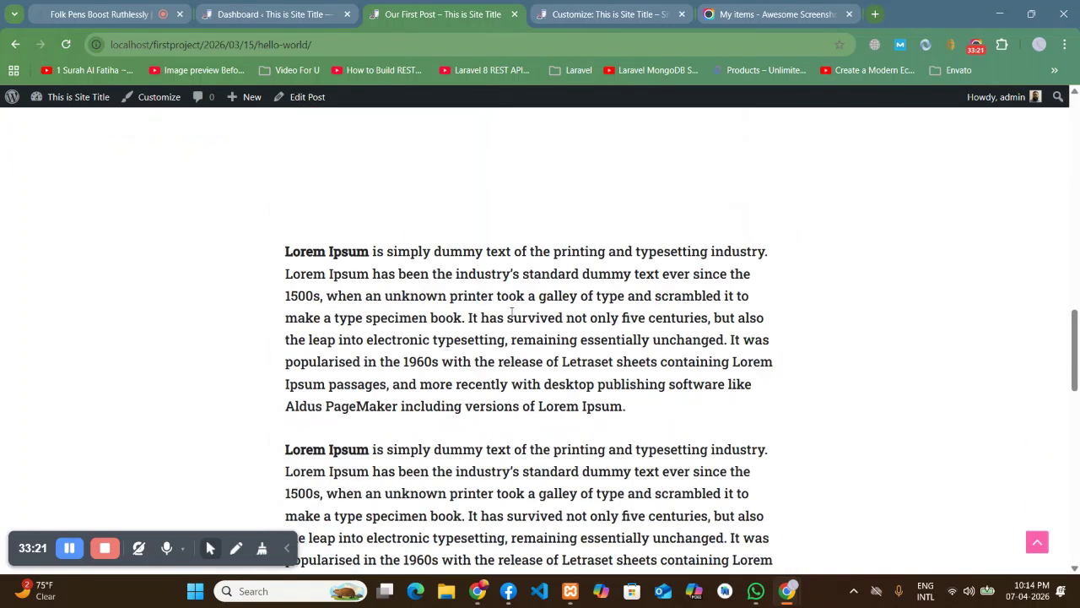
{"action": "scroll", "coordinate": [354, 312], "scroll_direction": "up", "scroll_amount": 18}
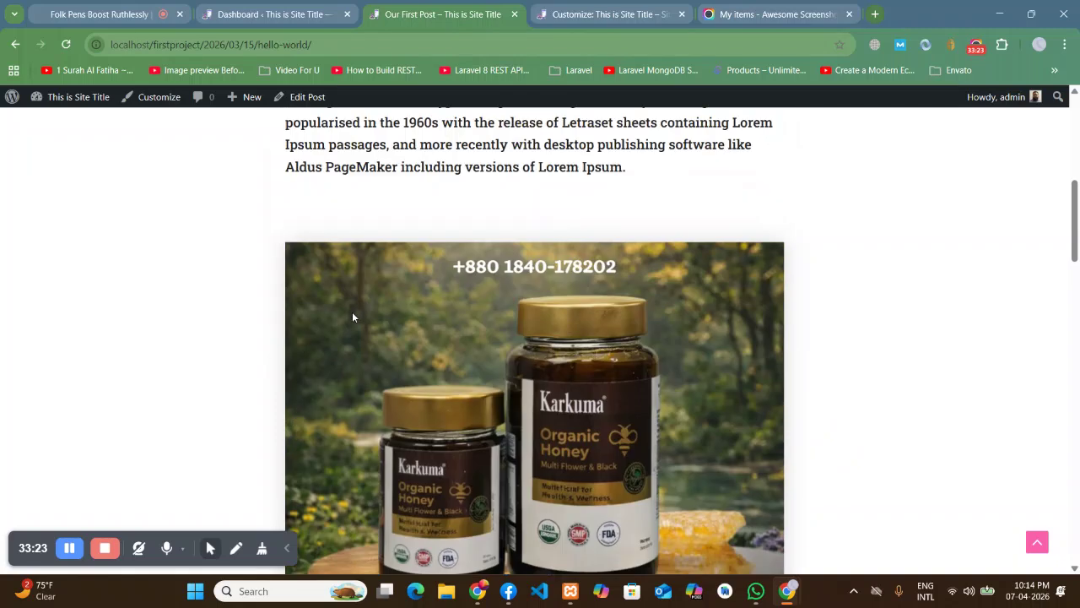
Open the live Home page, compare its fonts with the Customizer preview, and check the navigation submenus.
{"action": "left_click", "coordinate": [616, 139]}
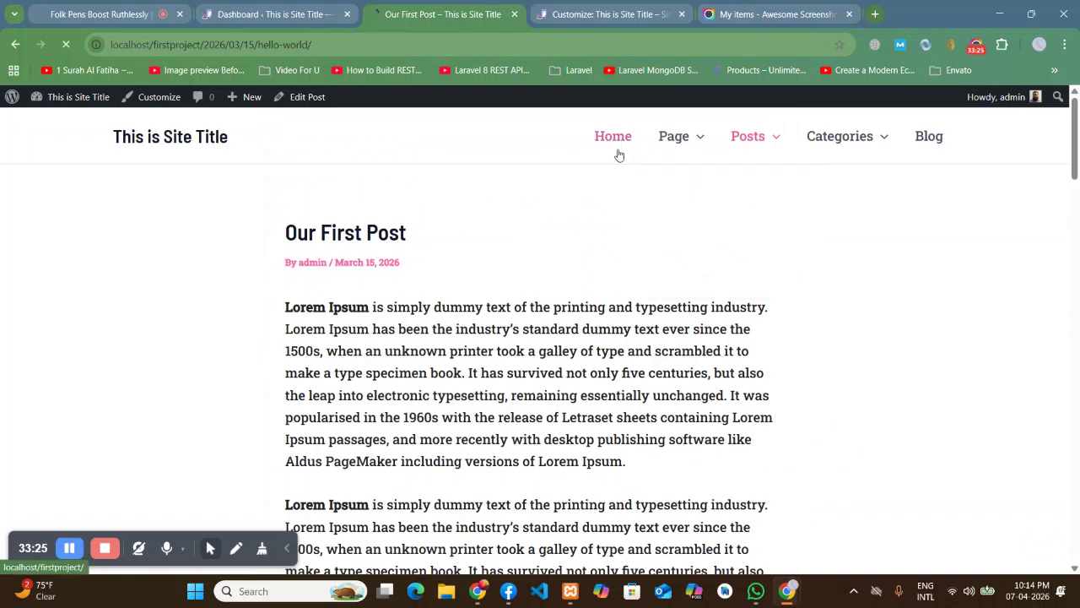
{"action": "scroll", "coordinate": [561, 278], "scroll_direction": "down", "scroll_amount": 1}
{"action": "scroll", "coordinate": [506, 211], "scroll_direction": "up", "scroll_amount": 1}
{"action": "left_click", "coordinate": [608, 13]}
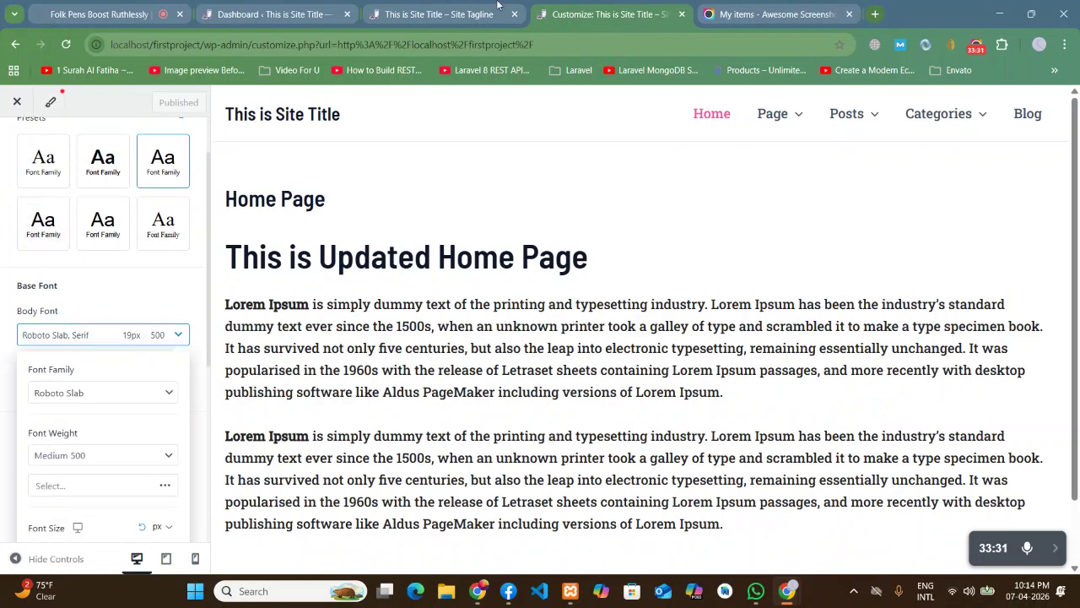
{"action": "left_click", "coordinate": [435, 12]}
{"action": "mouse_move", "coordinate": [700, 164]}
{"action": "mouse_move", "coordinate": [832, 138]}
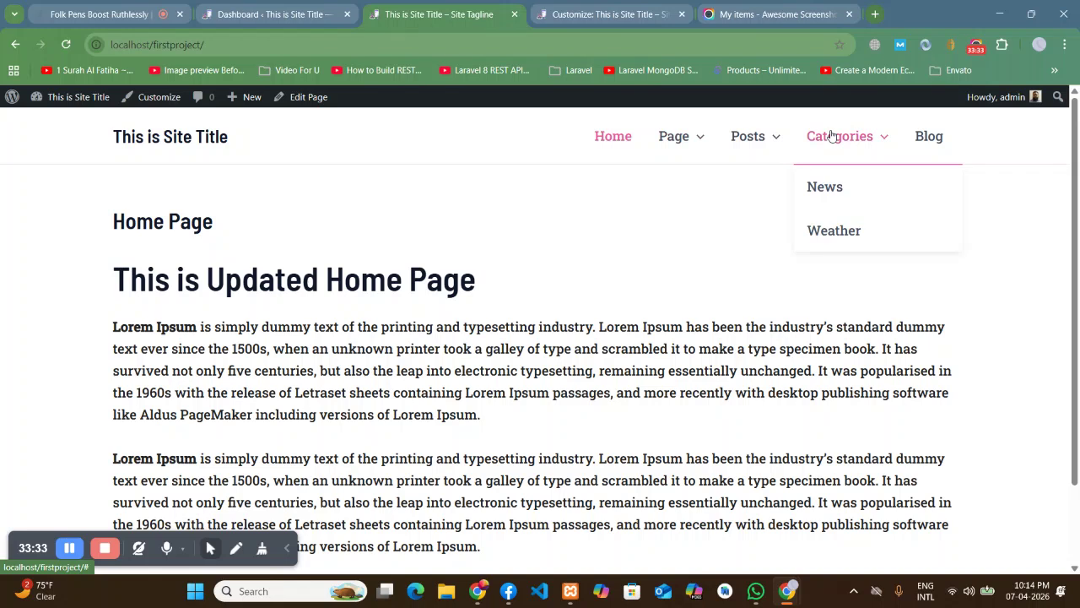
Review the published fonts on the live News category page and on the Blog page.
{"action": "left_click", "coordinate": [827, 184]}
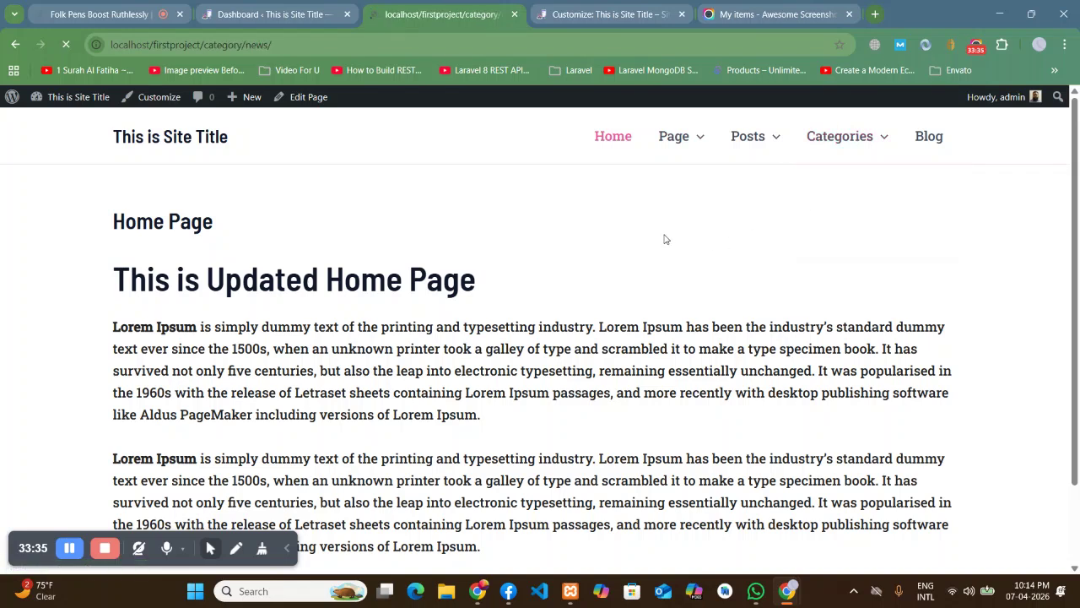
{"action": "scroll", "coordinate": [893, 322], "scroll_direction": "down", "scroll_amount": 5}
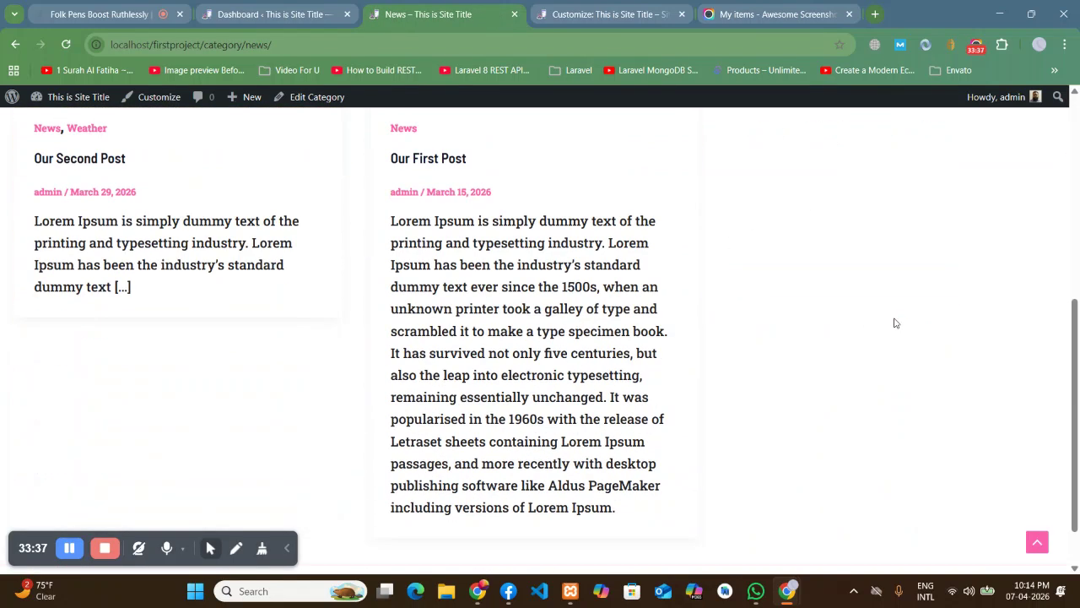
{"action": "scroll", "coordinate": [893, 322], "scroll_direction": "up", "scroll_amount": 6}
{"action": "left_click", "coordinate": [916, 139]}
{"action": "scroll", "coordinate": [503, 257], "scroll_direction": "down", "scroll_amount": 3}
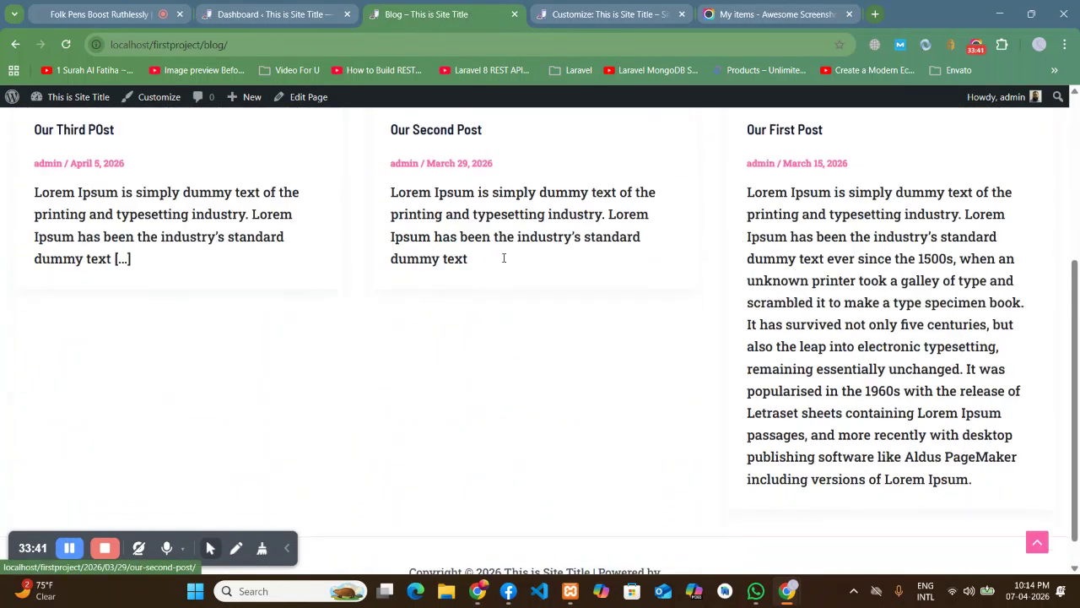
{"action": "scroll", "coordinate": [666, 295], "scroll_direction": "up", "scroll_amount": 4}
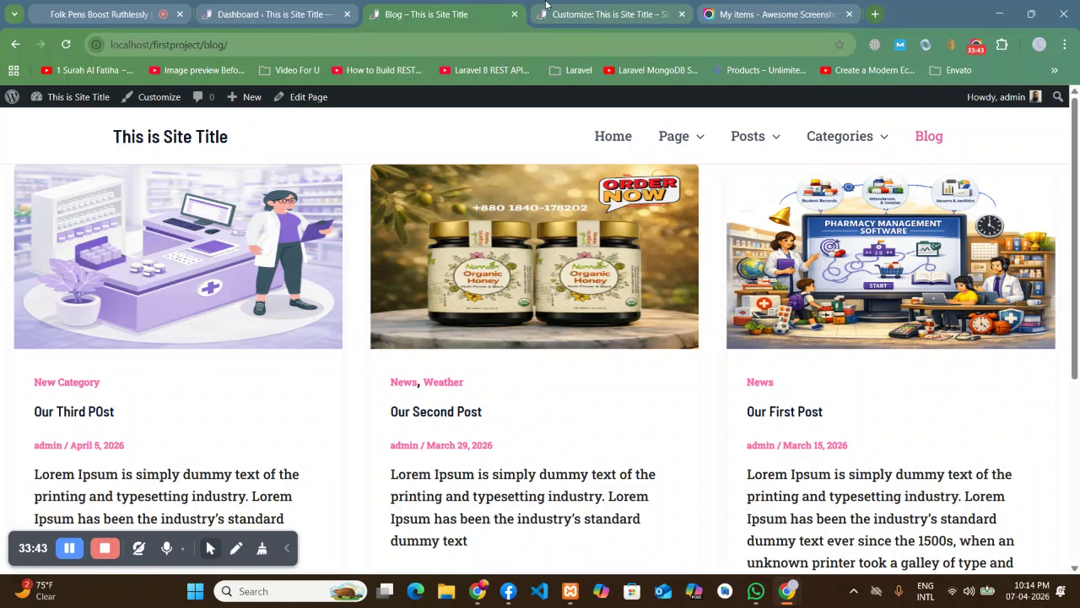
Return to the Customizer, go back to the Global settings and reopen the Typography section.
{"action": "left_click", "coordinate": [546, 6]}
{"action": "scroll", "coordinate": [112, 344], "scroll_direction": "down", "scroll_amount": 4}
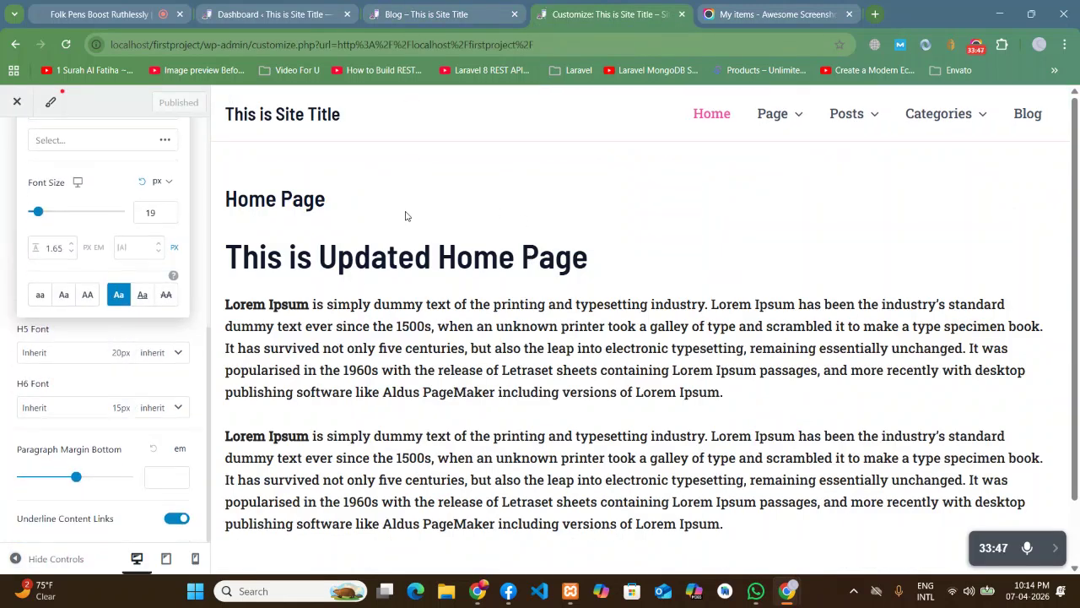
{"action": "scroll", "coordinate": [46, 228], "scroll_direction": "up", "scroll_amount": 5}
{"action": "left_click", "coordinate": [16, 142]}
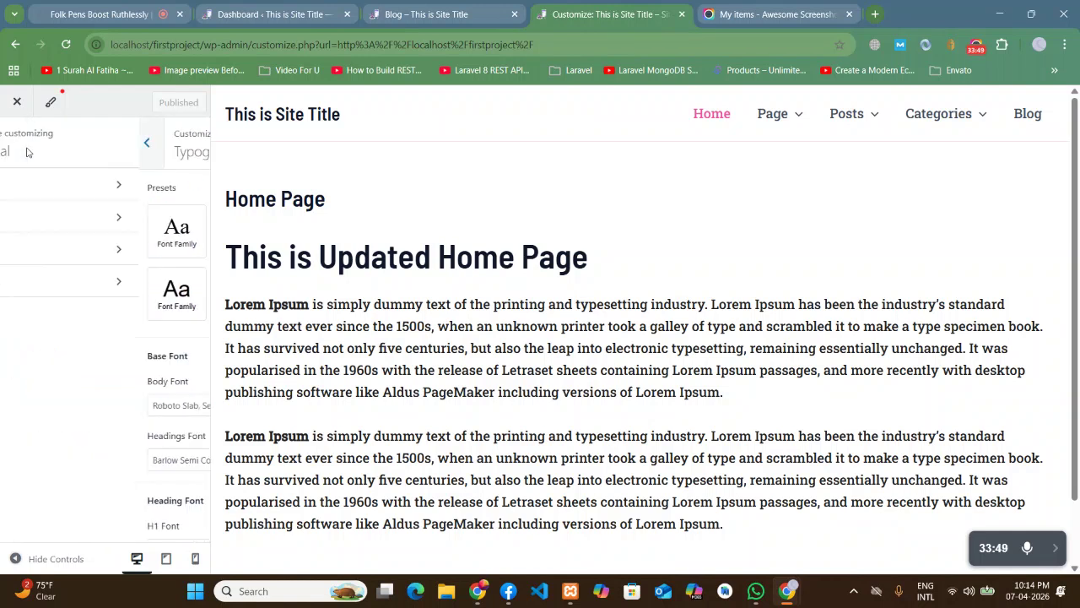
{"action": "left_click", "coordinate": [91, 187]}
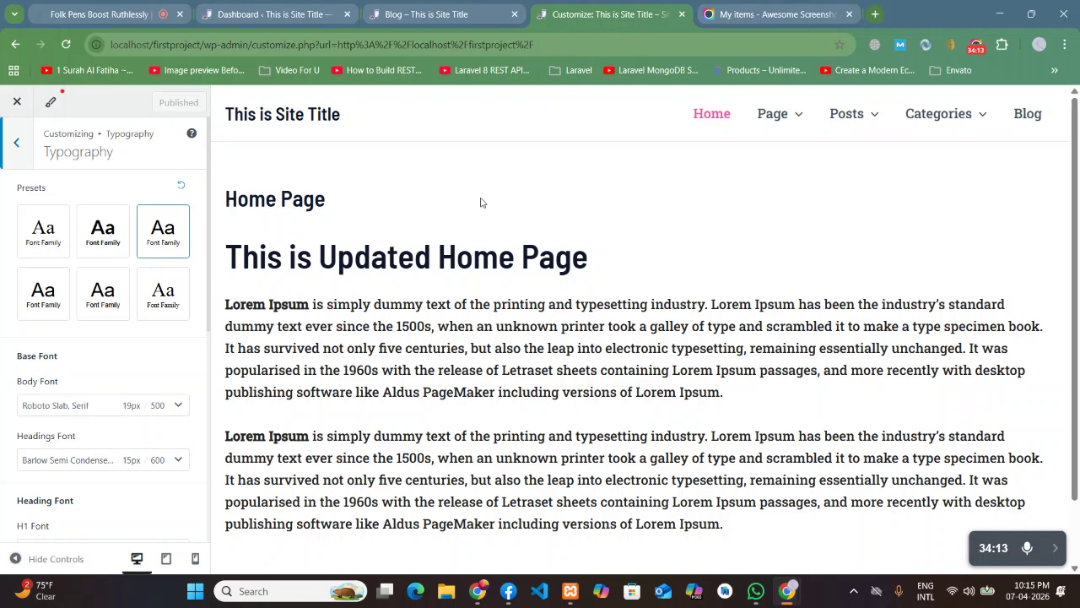
Examine the Base Font options and the H1 to H6 heading font settings in the Typography section.
{"action": "scroll", "coordinate": [76, 287], "scroll_direction": "down", "scroll_amount": 5}
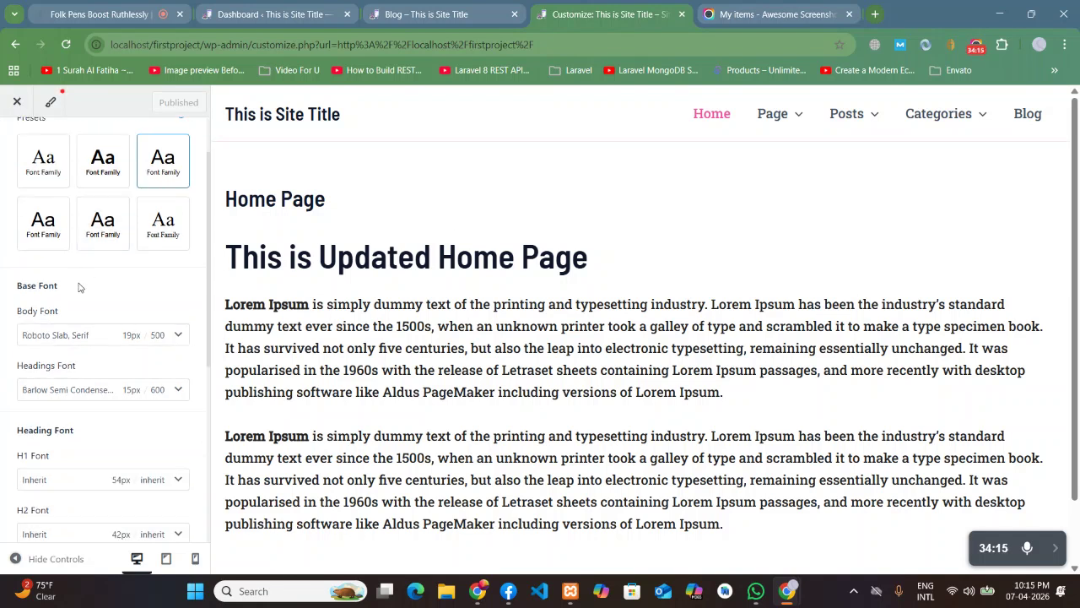
{"action": "scroll", "coordinate": [5, 371], "scroll_direction": "up", "scroll_amount": 5}
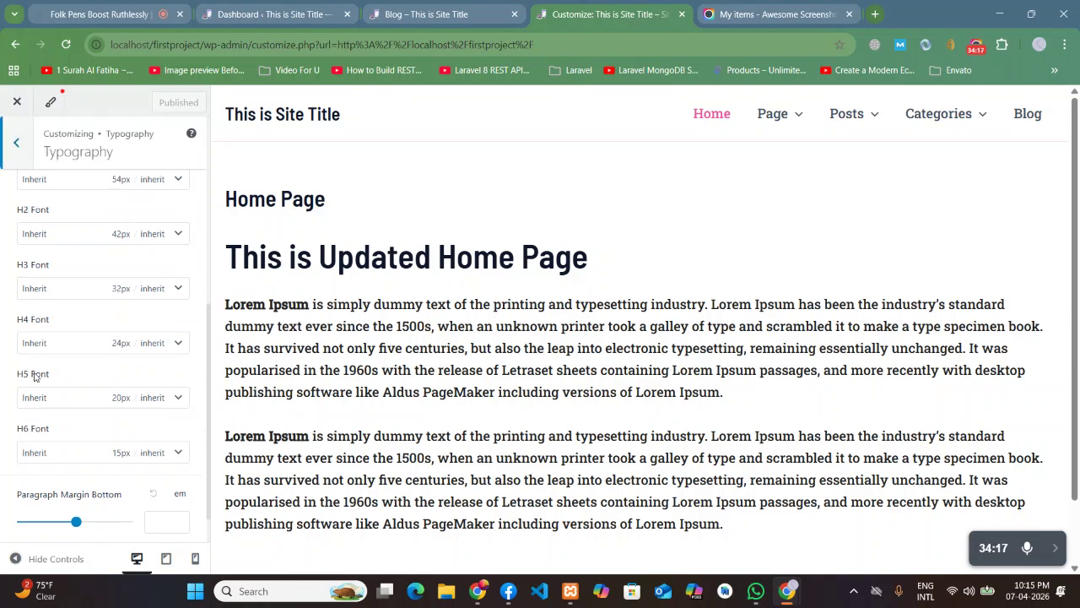
{"action": "scroll", "coordinate": [5, 354], "scroll_direction": "down", "scroll_amount": 2}
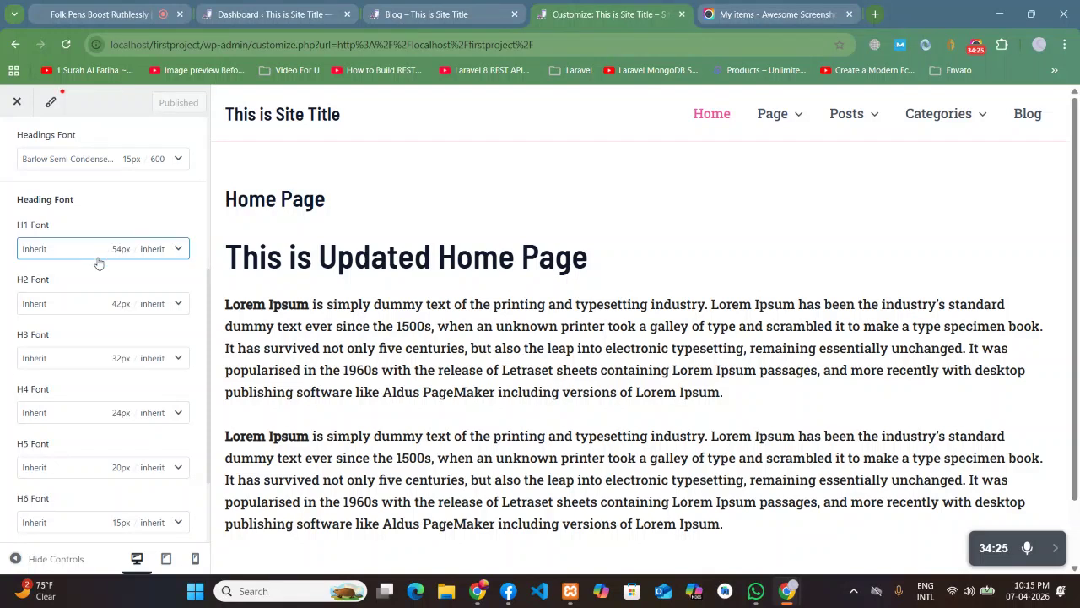
{"action": "scroll", "coordinate": [114, 304], "scroll_direction": "down", "scroll_amount": 1}
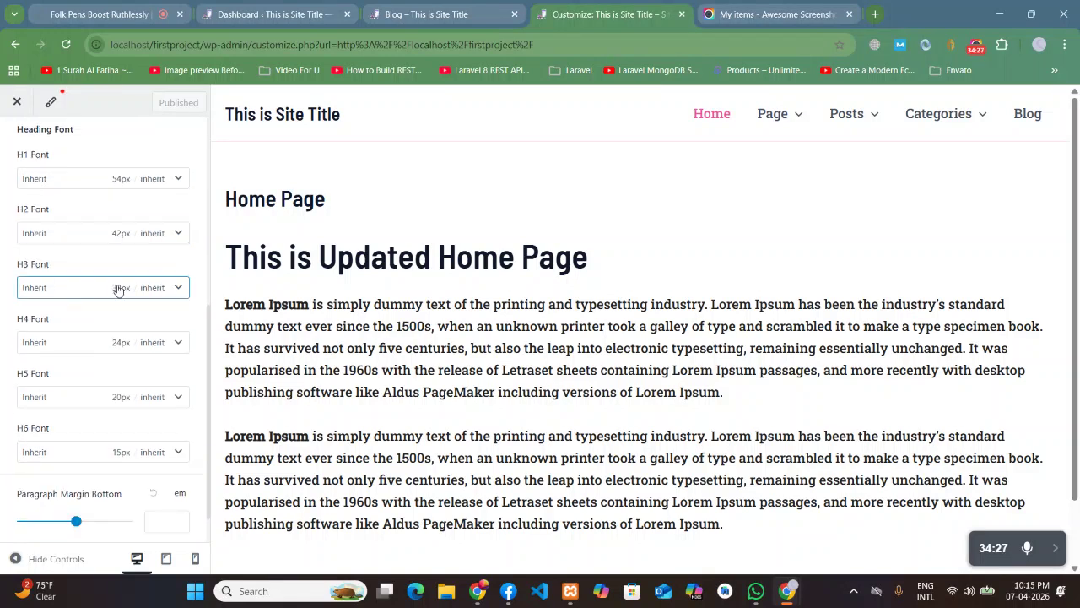
{"action": "scroll", "coordinate": [126, 289], "scroll_direction": "down", "scroll_amount": 1}
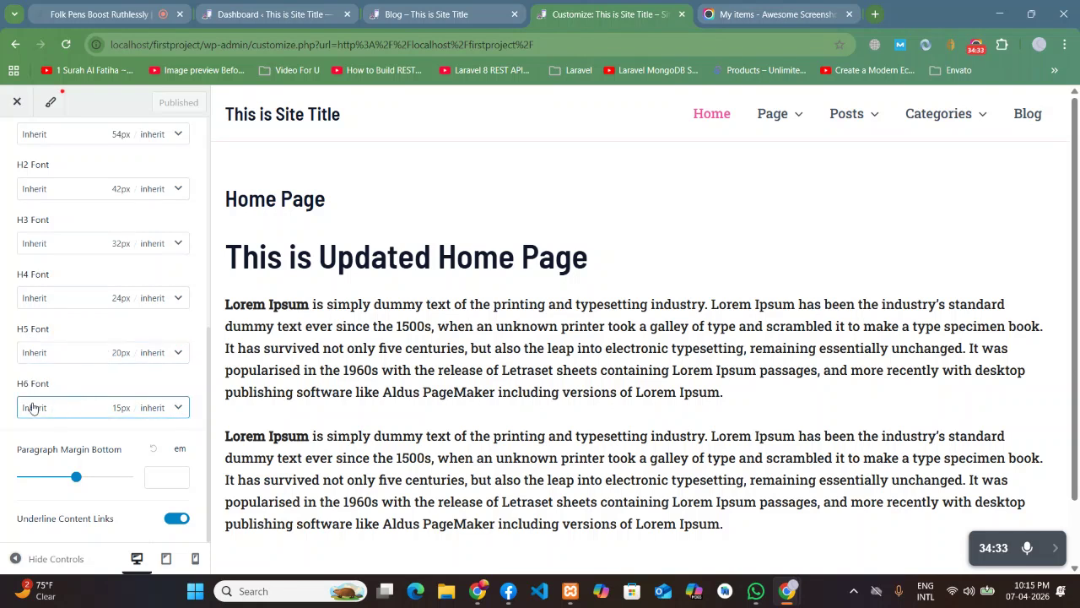
{"action": "scroll", "coordinate": [122, 409], "scroll_direction": "up", "scroll_amount": 1}
{"action": "scroll", "coordinate": [70, 316], "scroll_direction": "up", "scroll_amount": 1}
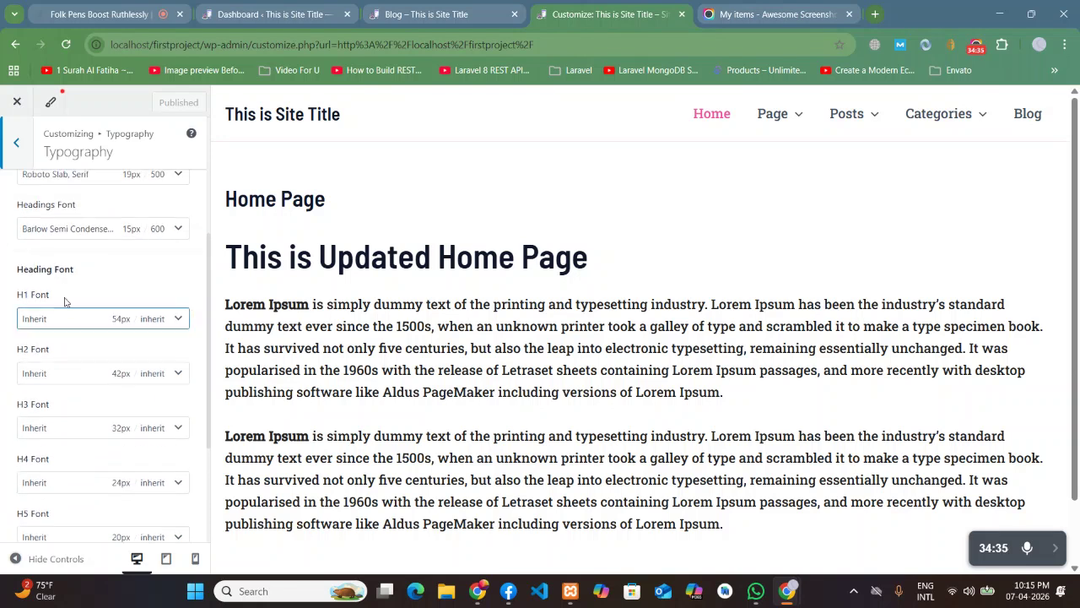
{"action": "scroll", "coordinate": [90, 403], "scroll_direction": "down", "scroll_amount": 2}
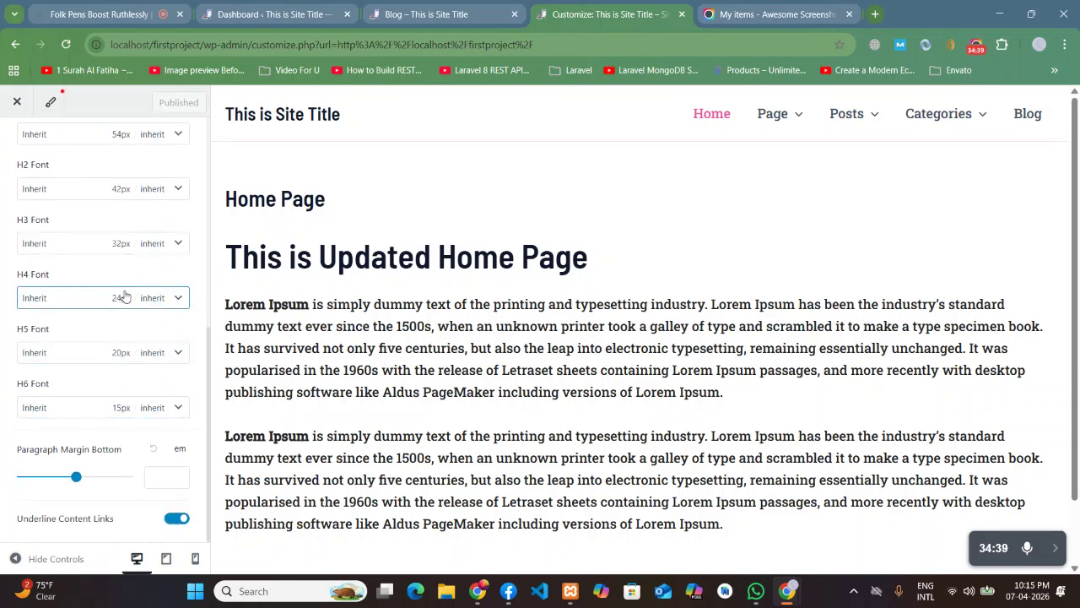
{"action": "scroll", "coordinate": [123, 338], "scroll_direction": "up", "scroll_amount": 2}
{"action": "scroll", "coordinate": [119, 357], "scroll_direction": "down", "scroll_amount": 3}
{"action": "scroll", "coordinate": [114, 320], "scroll_direction": "up", "scroll_amount": 2}
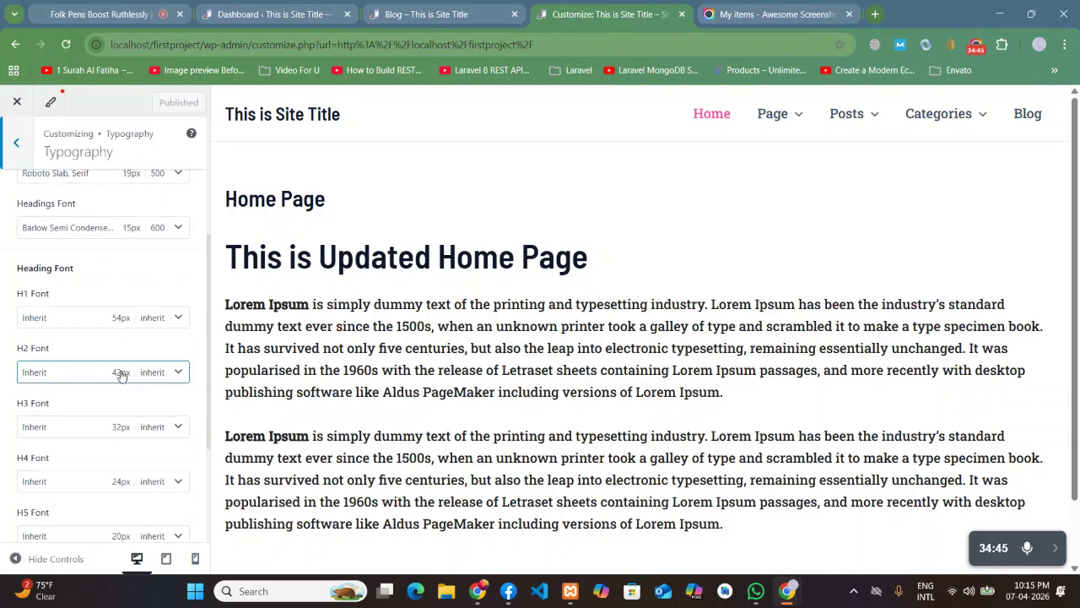
{"action": "scroll", "coordinate": [121, 376], "scroll_direction": "down", "scroll_amount": 2}
{"action": "scroll", "coordinate": [120, 377], "scroll_direction": "down", "scroll_amount": 1}
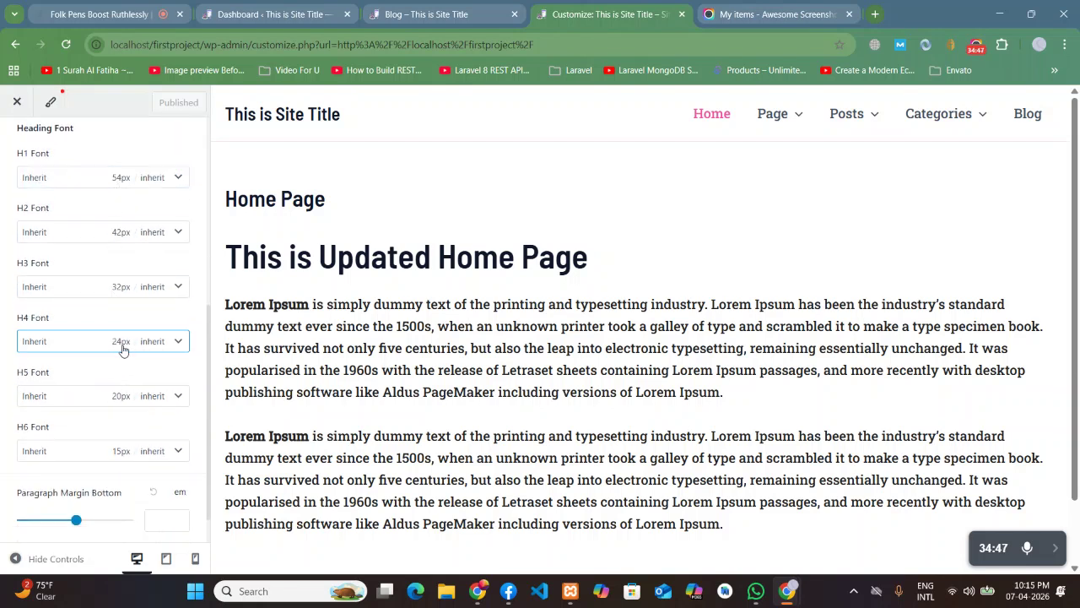
{"action": "scroll", "coordinate": [128, 354], "scroll_direction": "down", "scroll_amount": 3}
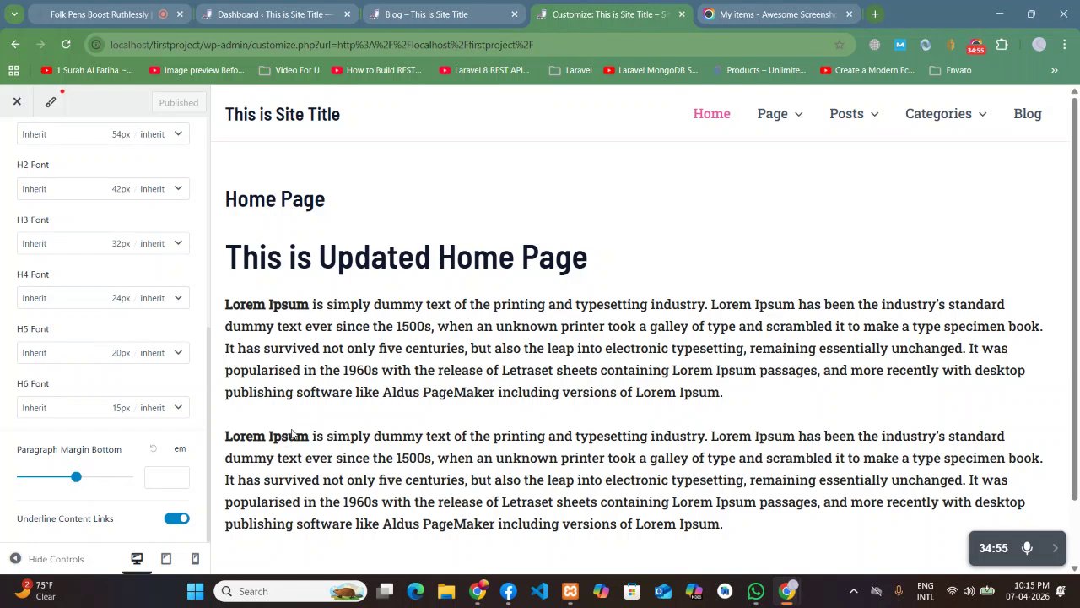
Set the Paragraph Margin Bottom to 1.66 em and check the paragraph spacing in the Home page preview.
{"action": "left_click", "coordinate": [77, 477]}
{"action": "left_click_drag", "start_coordinate": [74, 479], "coordinate": [49, 477]}
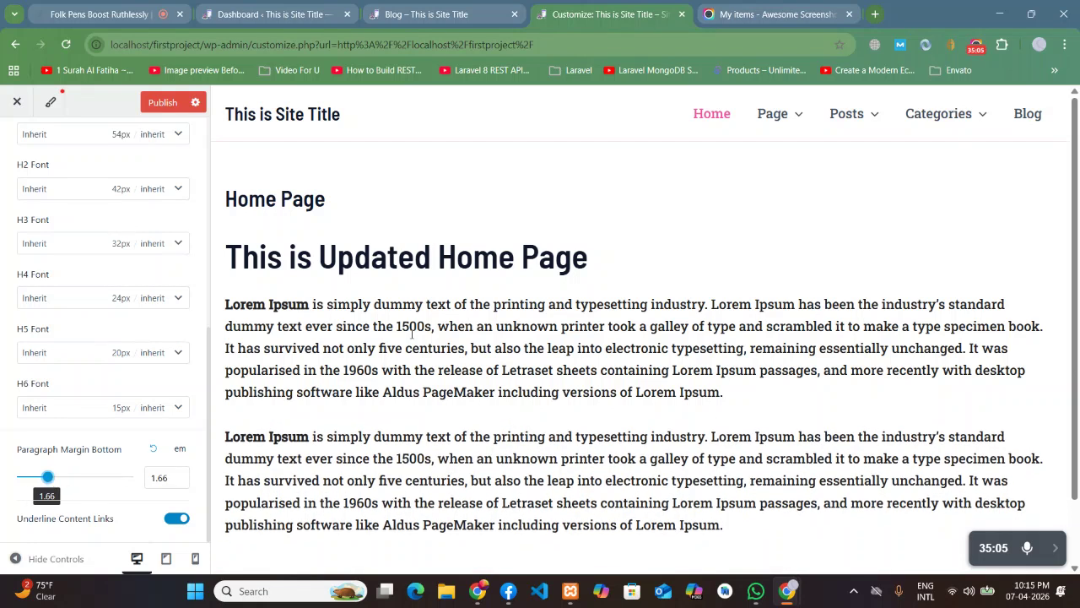
{"action": "scroll", "coordinate": [416, 421], "scroll_direction": "down", "scroll_amount": 1}
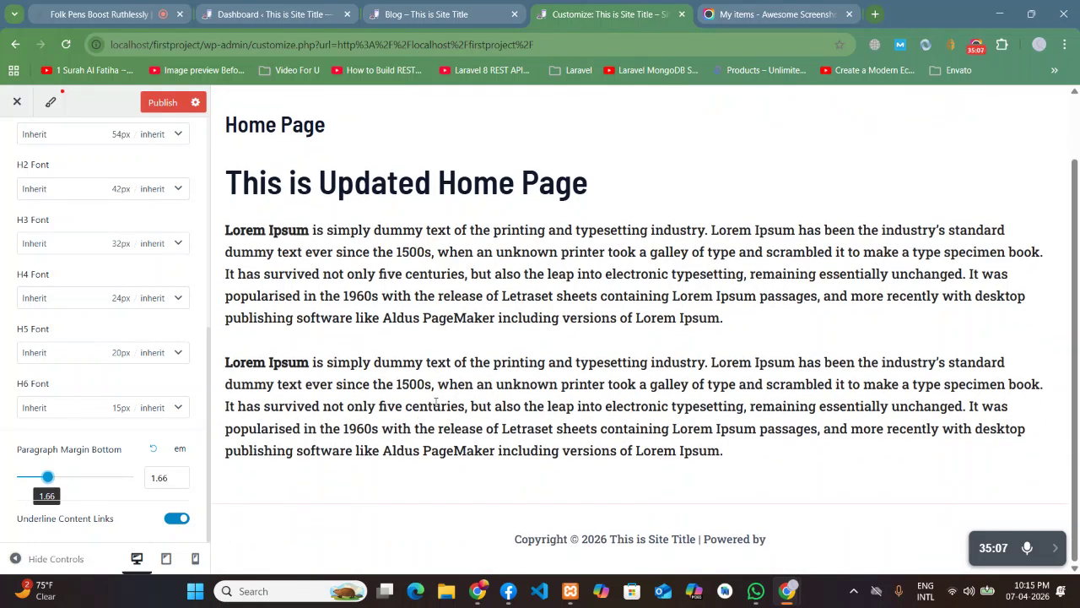
{"action": "left_click", "coordinate": [168, 479]}
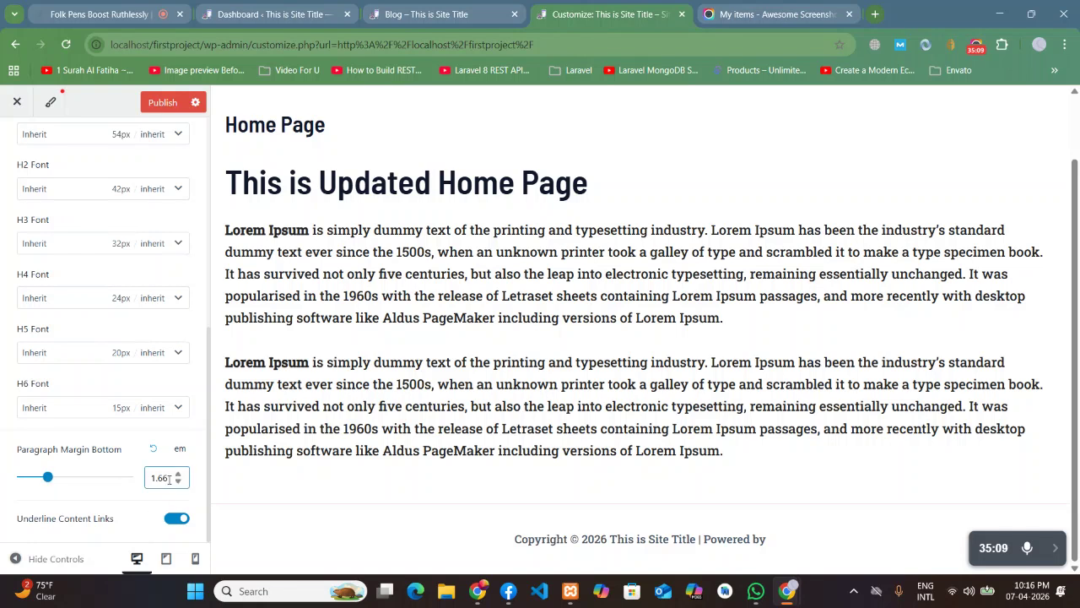
{"action": "left_click_drag", "start_coordinate": [169, 479], "coordinate": [148, 478]}
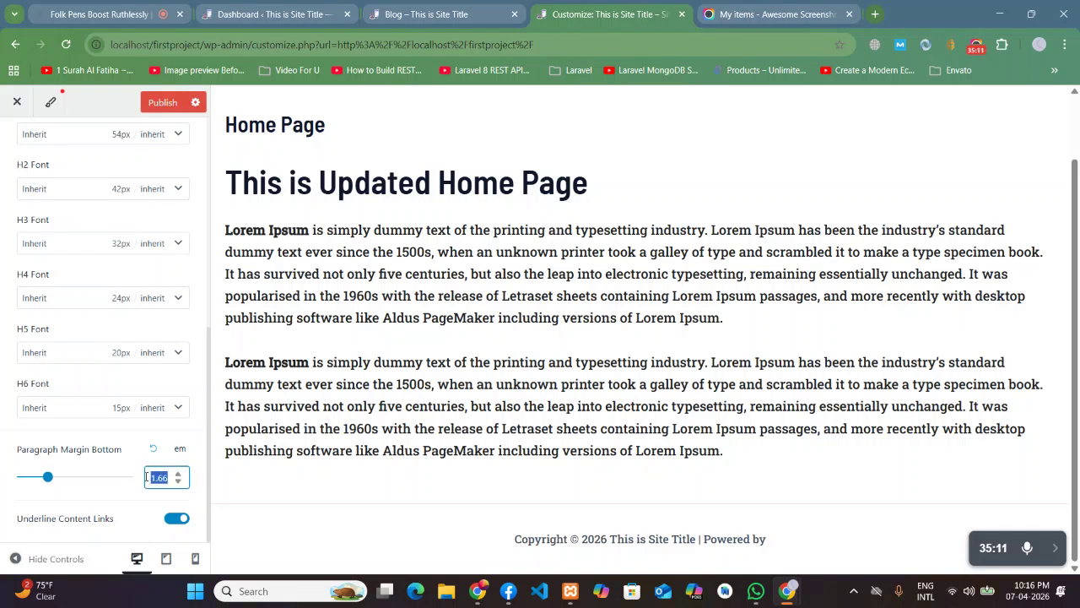
{"action": "left_click", "coordinate": [139, 488]}
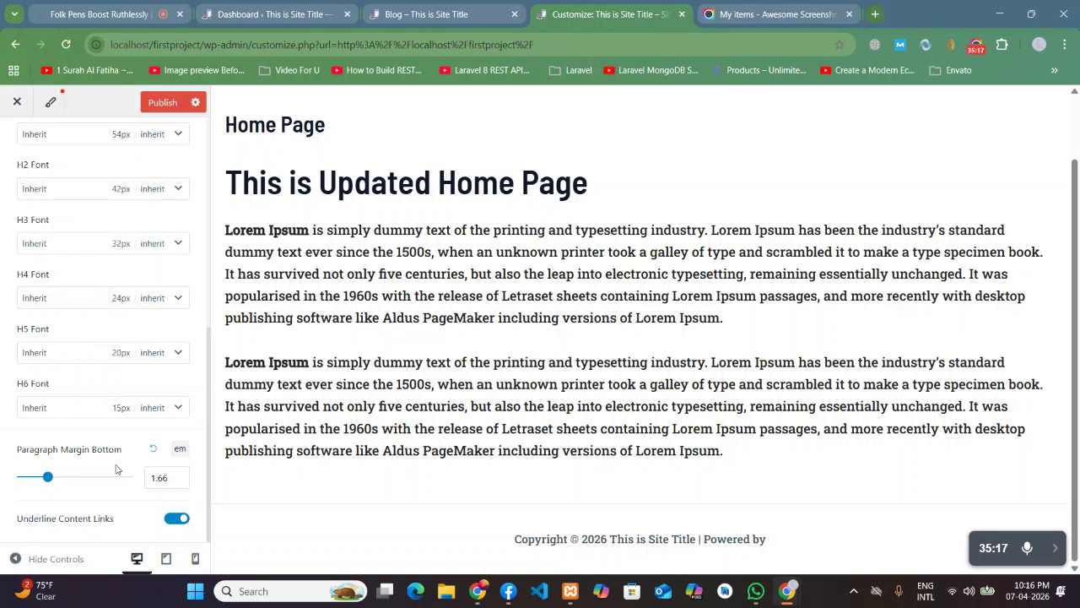
Search Google in a new browser tab for "1em to px".
{"action": "left_click", "coordinate": [876, 14]}
{"action": "type", "text": "1em"}
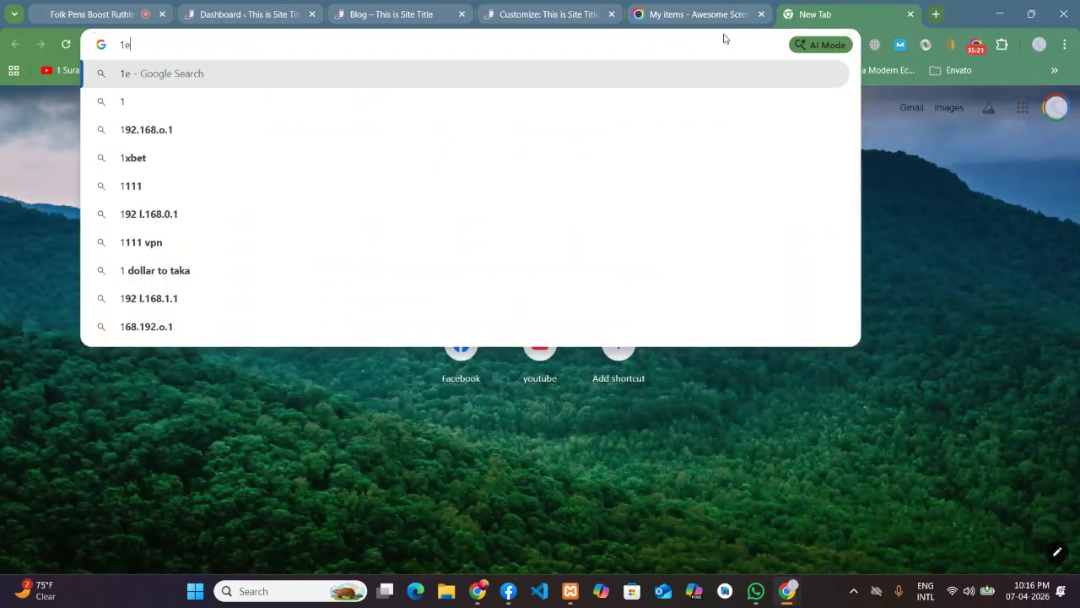
{"action": "key", "text": "Down"}
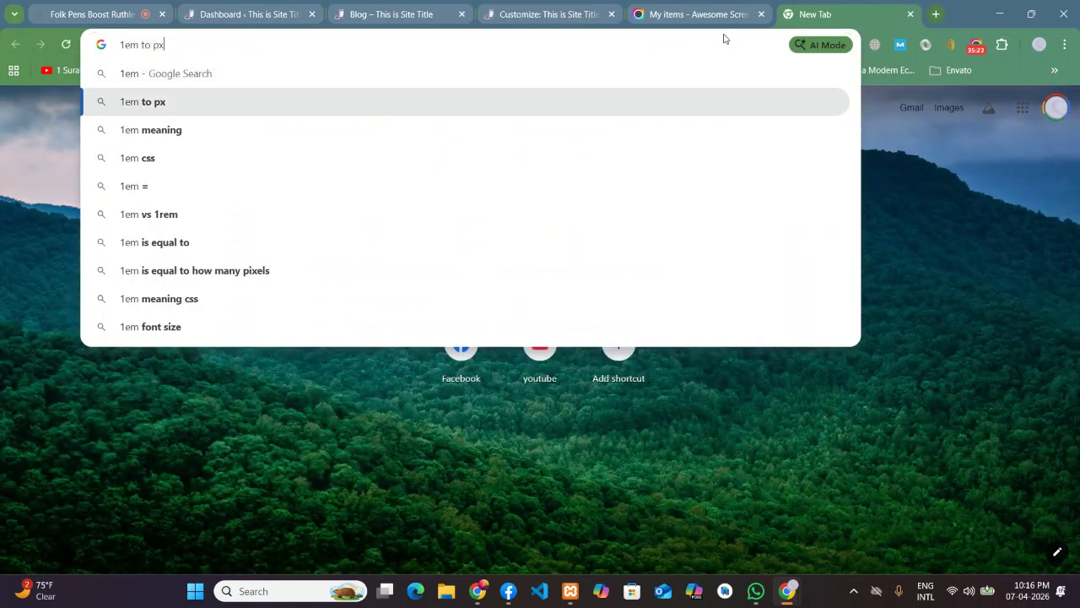
{"action": "key", "text": "Return"}
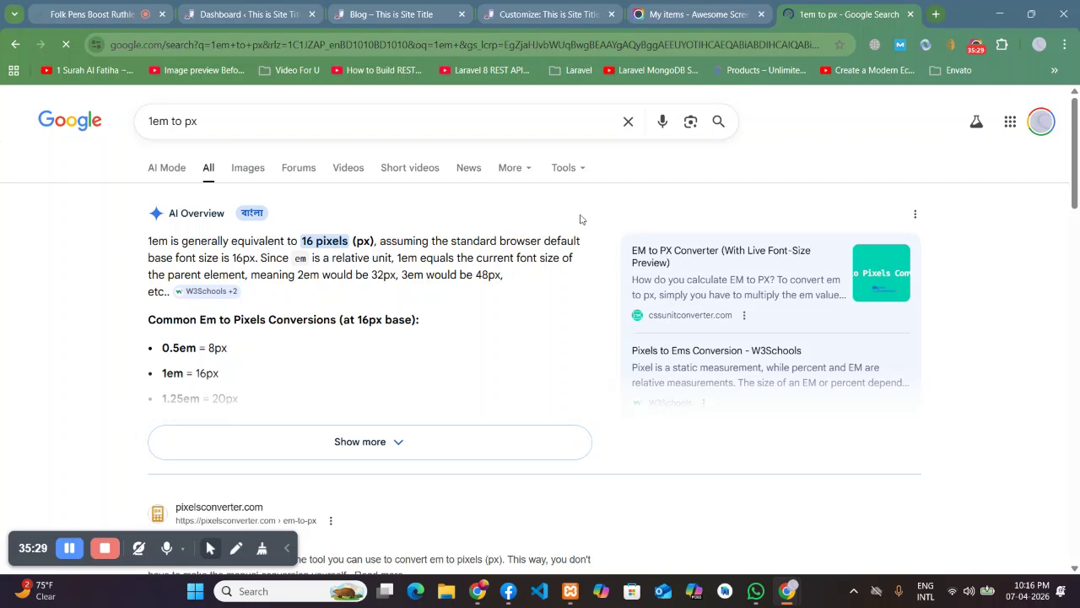
Return to the Customizer, set the Paragraph Margin Bottom to 1.32 em and highlight both preview paragraphs to inspect their spacing.
{"action": "left_click", "coordinate": [667, 10]}
{"action": "left_click", "coordinate": [519, 9]}
{"action": "left_click", "coordinate": [422, 10]}
{"action": "left_click", "coordinate": [527, 10]}
{"action": "left_click", "coordinate": [169, 478]}
{"action": "left_click_drag", "start_coordinate": [169, 478], "coordinate": [146, 477]}
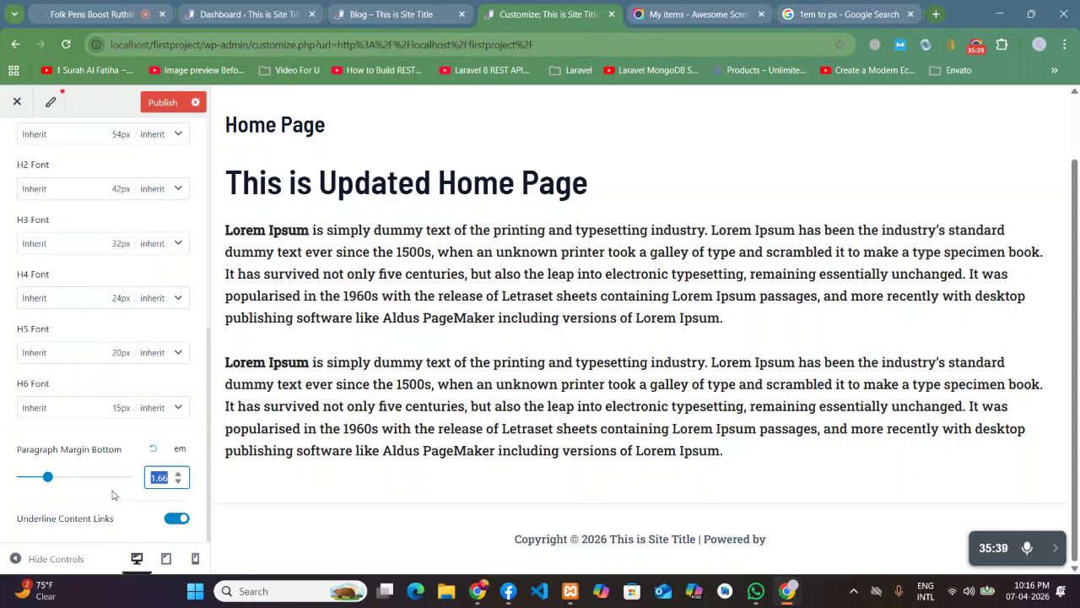
{"action": "left_click", "coordinate": [114, 494]}
{"action": "mouse_move", "coordinate": [47, 476]}
{"action": "left_mouse_down"}
{"action": "mouse_move", "coordinate": [109, 480]}
{"action": "mouse_move", "coordinate": [11, 478]}
{"action": "mouse_move", "coordinate": [42, 479]}
{"action": "left_mouse_up"}
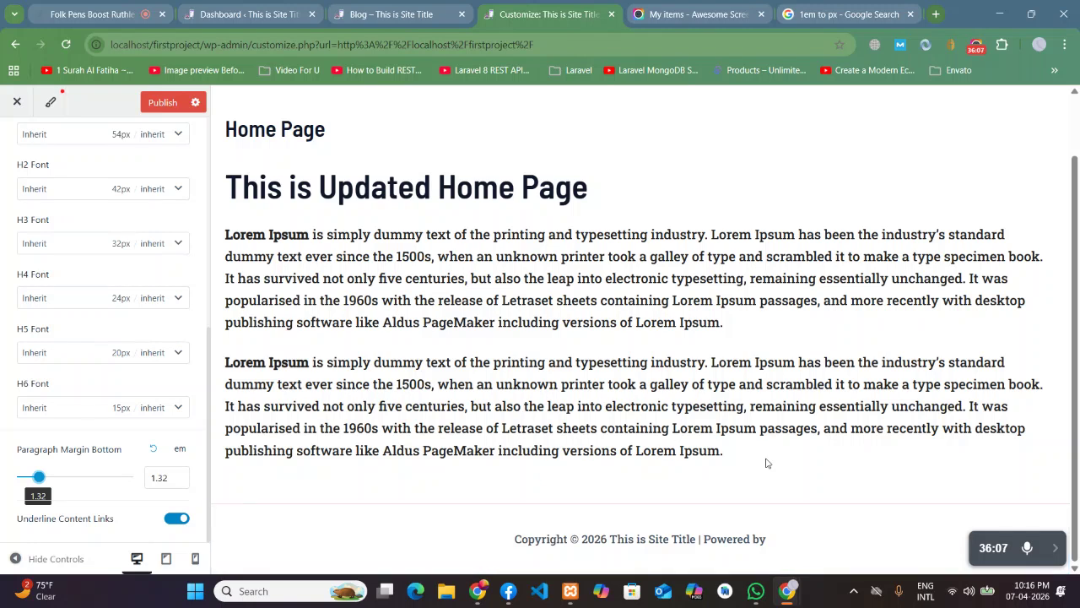
{"action": "left_click_drag", "start_coordinate": [731, 460], "coordinate": [225, 228]}
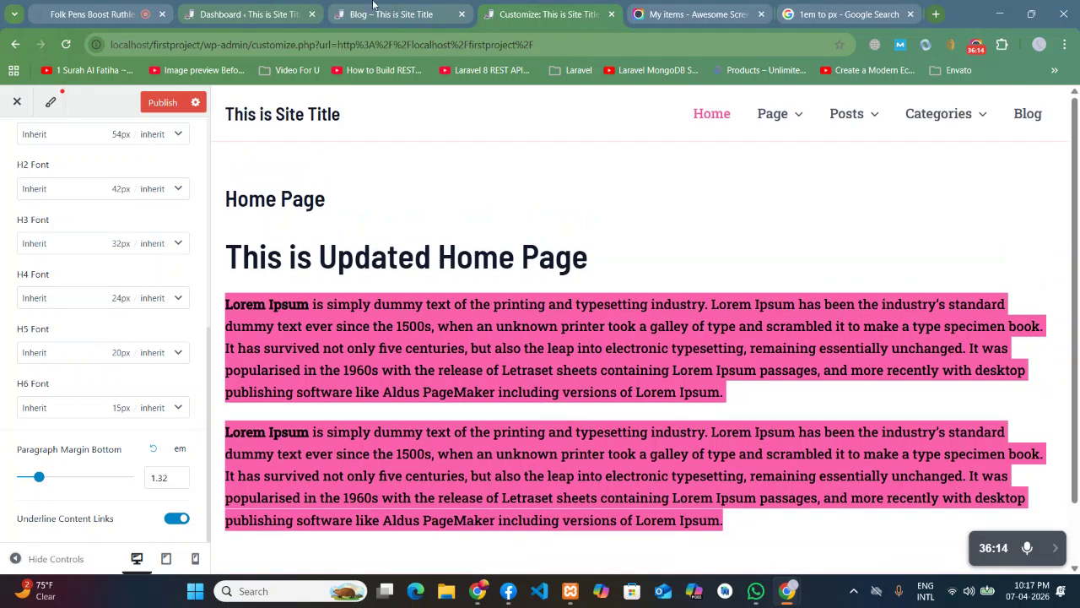
Switch to the WordPress dashboard and open the Home Page for editing from the list of all pages.
{"action": "left_click", "coordinate": [376, 11]}
{"action": "left_click", "coordinate": [240, 10]}
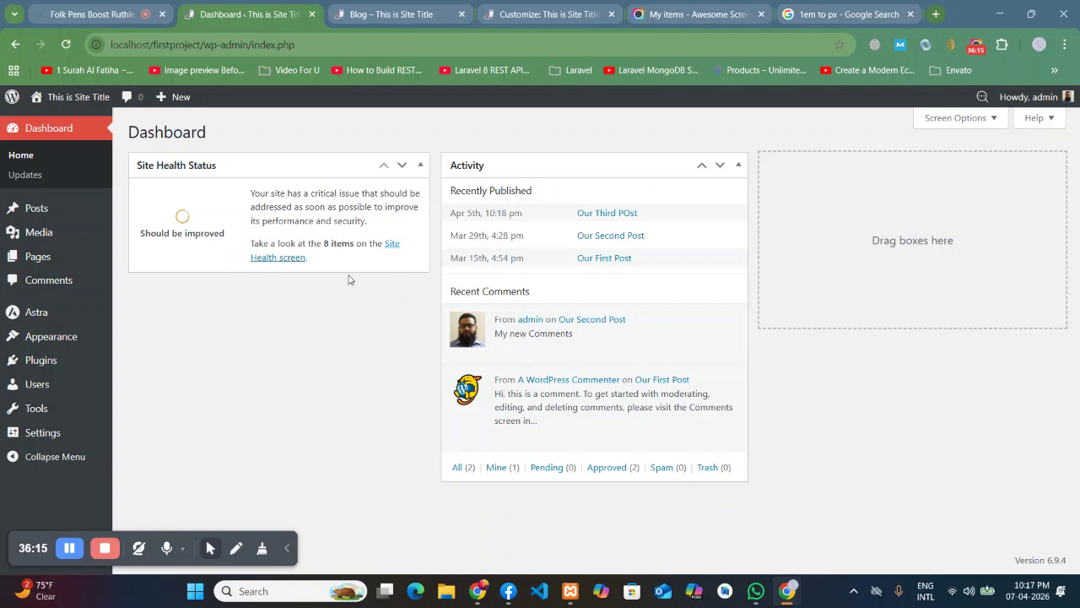
{"action": "mouse_move", "coordinate": [34, 256]}
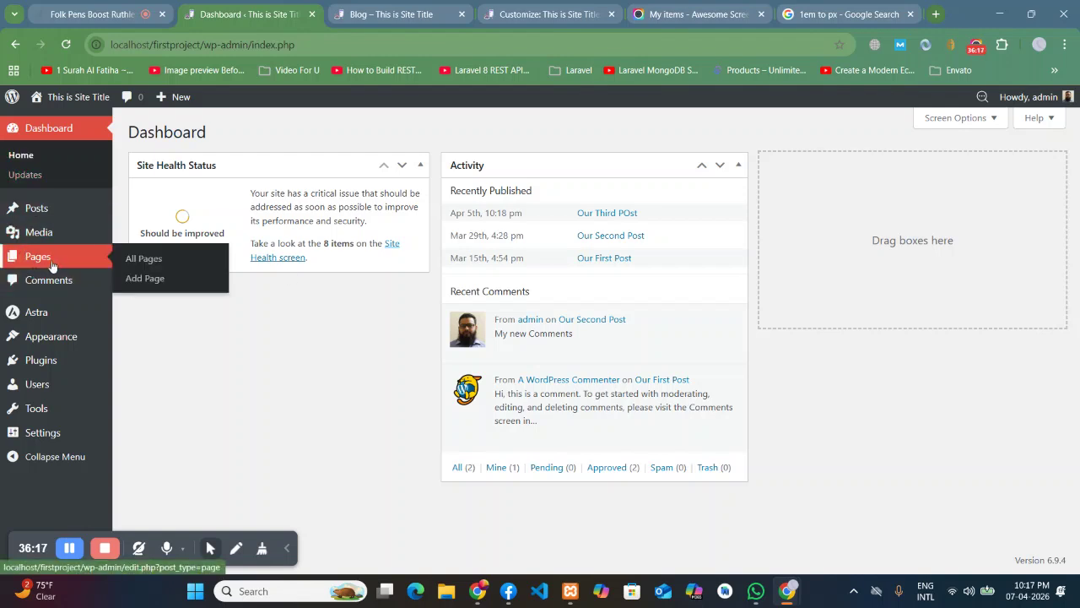
{"action": "left_click", "coordinate": [144, 258]}
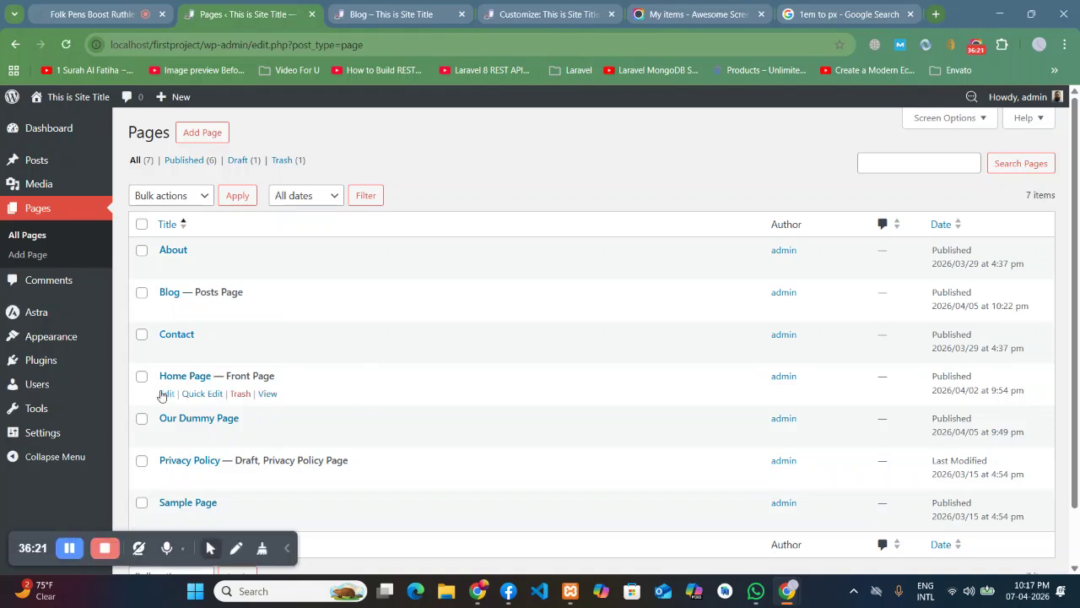
{"action": "left_click", "coordinate": [165, 393]}
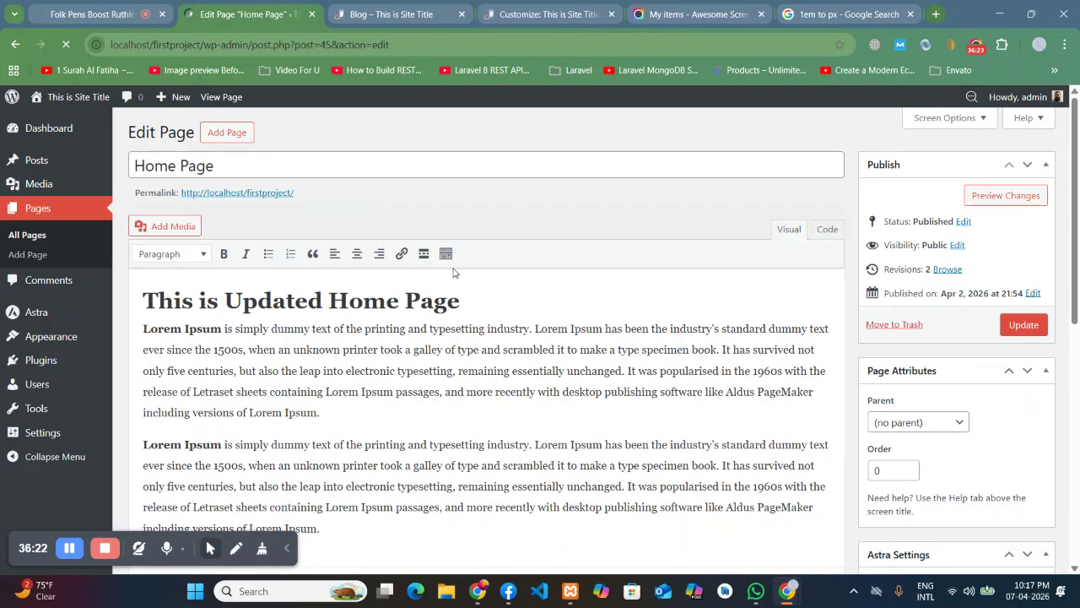
Add the text "This is a Link" at the end of the second paragraph in the page content.
{"action": "scroll", "coordinate": [405, 279], "scroll_direction": "down", "scroll_amount": 4}
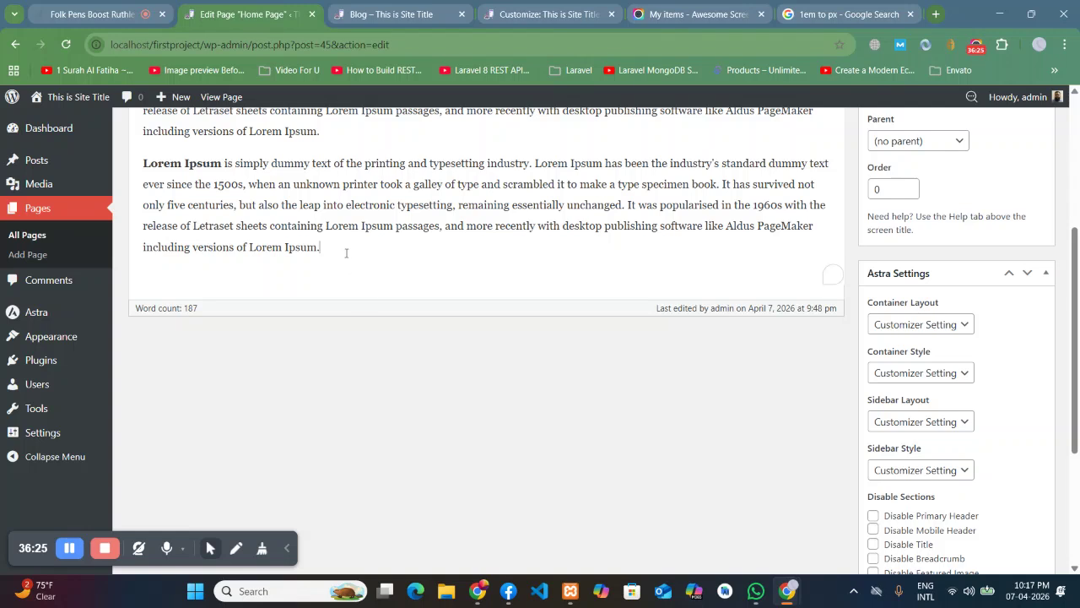
{"action": "scroll", "coordinate": [330, 306], "scroll_direction": "up", "scroll_amount": 3}
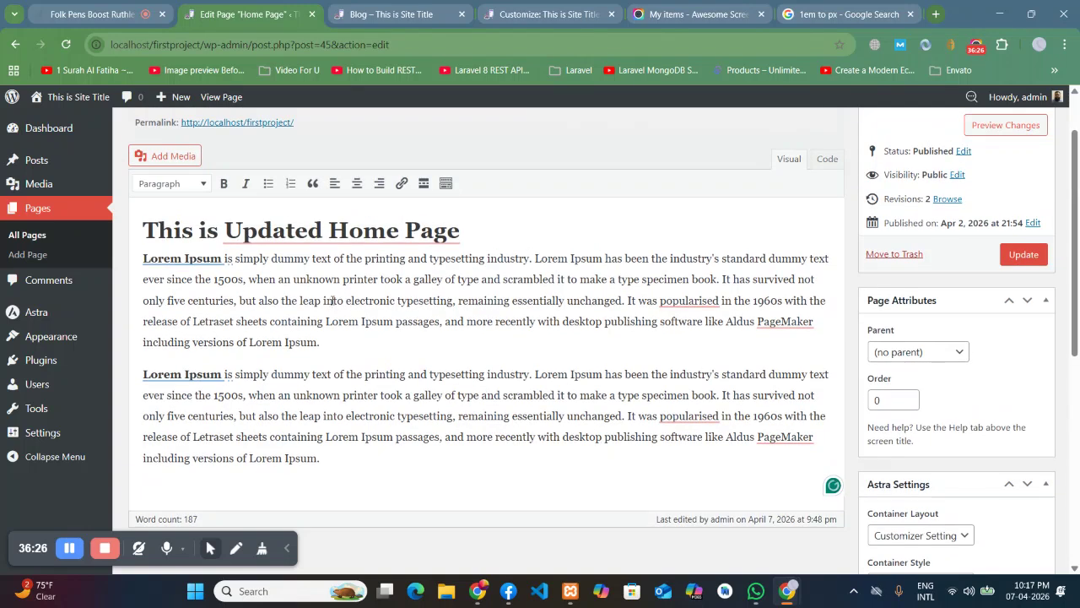
{"action": "left_click", "coordinate": [340, 460]}
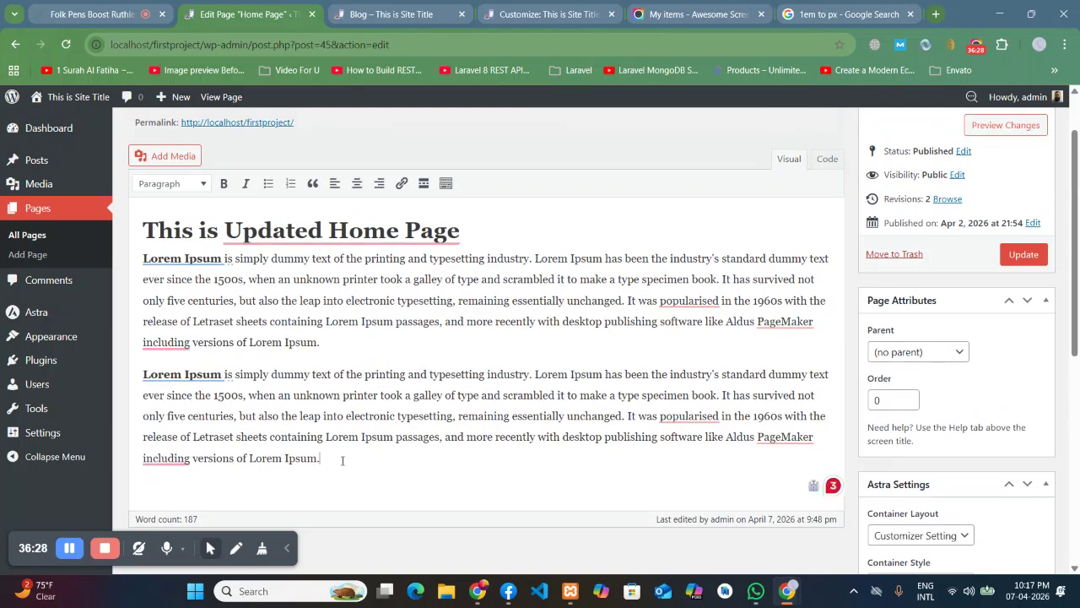
{"action": "left_click", "coordinate": [401, 184]}
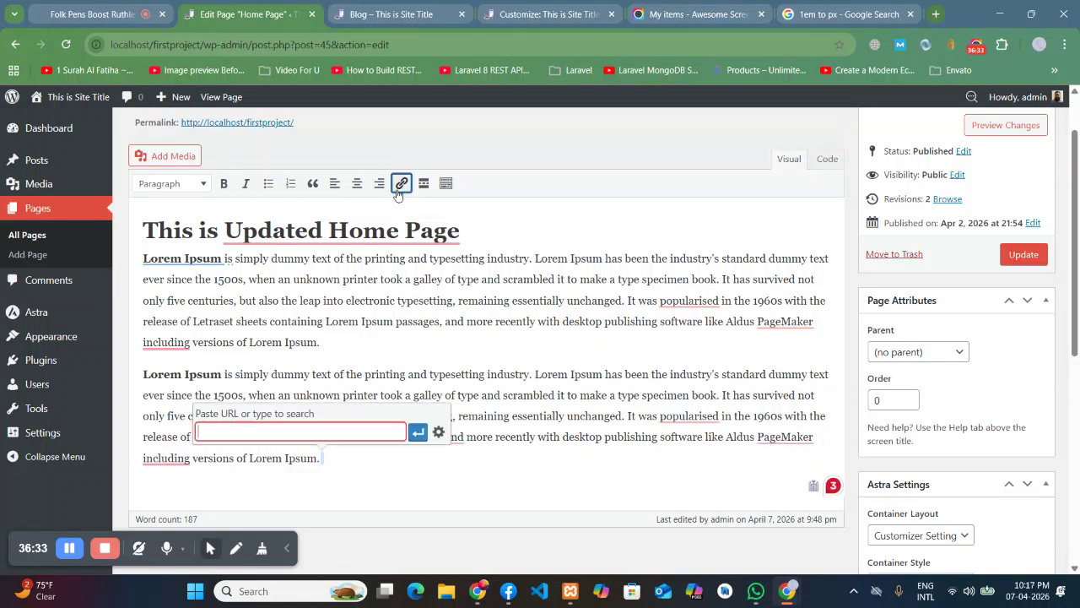
{"action": "left_click", "coordinate": [334, 461]}
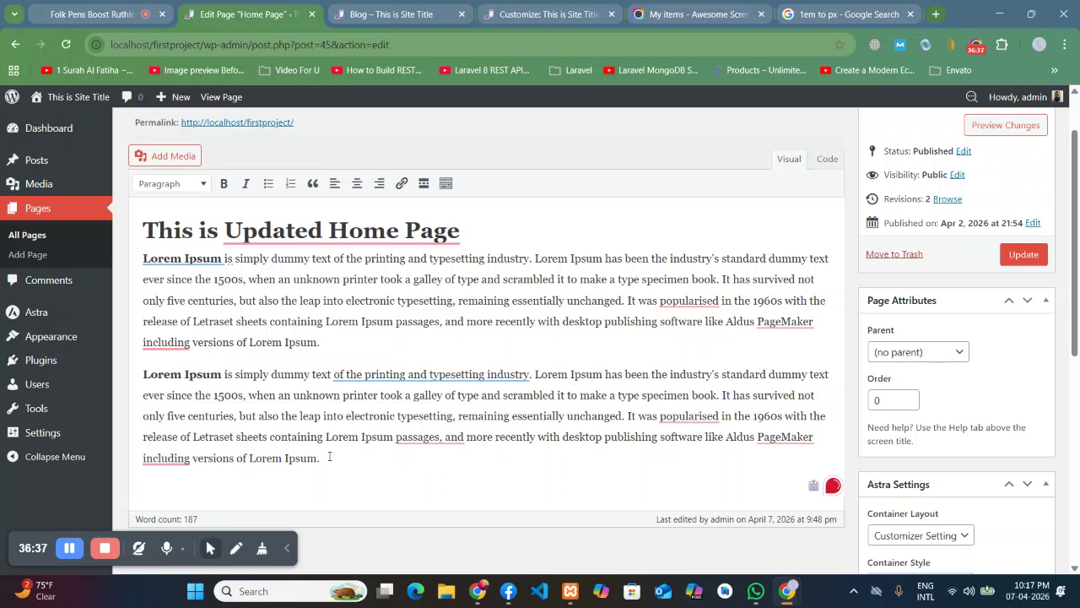
{"action": "type", "text": "This is a Link"}
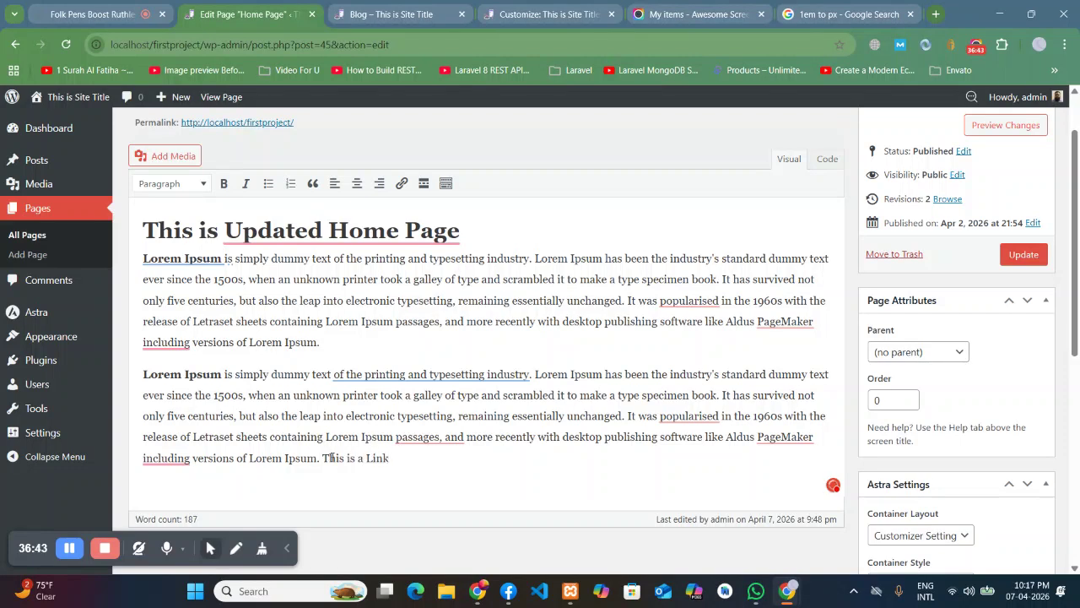
Link the text "This is a Link" to the Blog page URL copied from its open browser tab, and update the page.
{"action": "left_click_drag", "start_coordinate": [382, 457], "coordinate": [319, 454]}
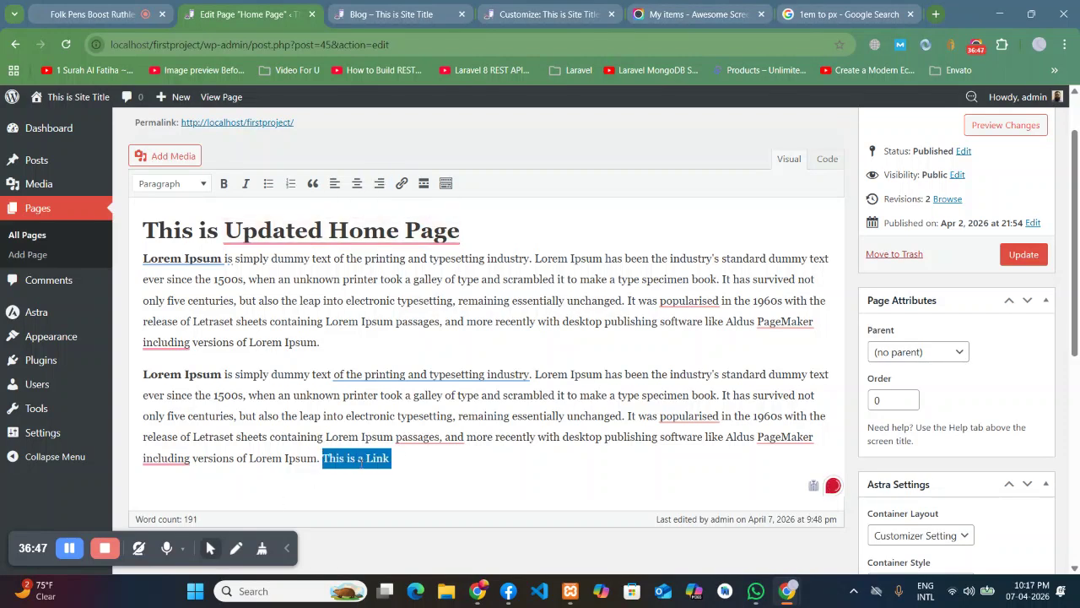
{"action": "left_click", "coordinate": [401, 184]}
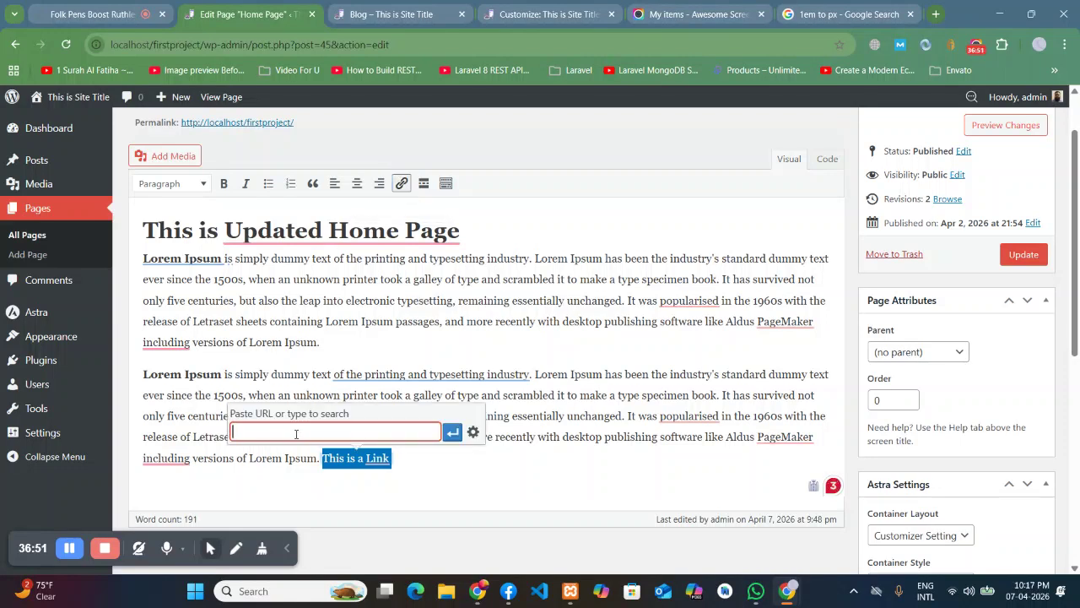
{"action": "left_click", "coordinate": [387, 10]}
{"action": "left_click", "coordinate": [262, 45]}
{"action": "key", "text": "ctrl+c"}
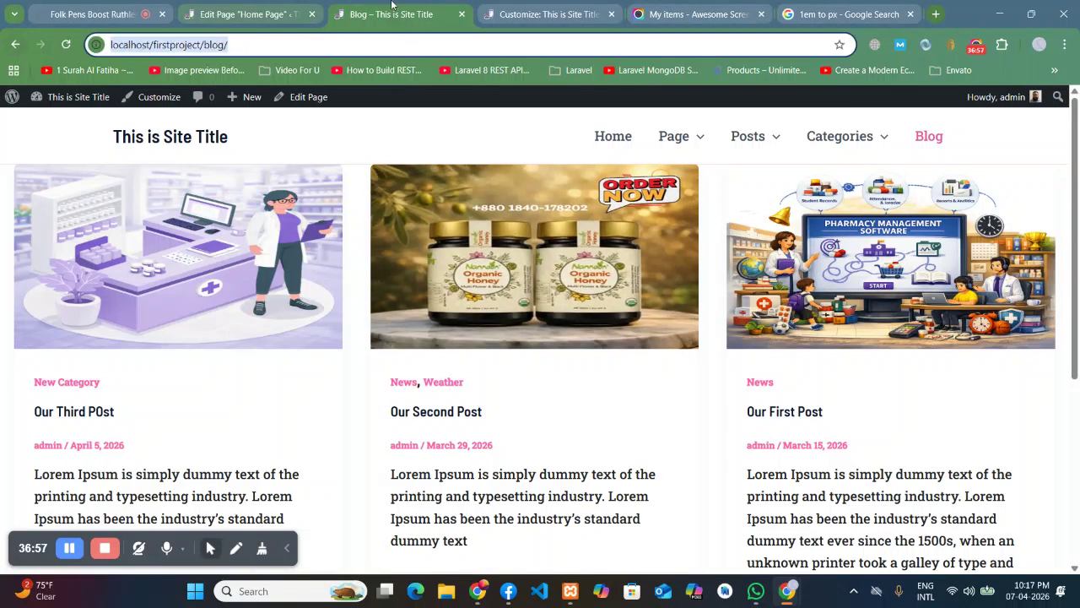
{"action": "left_click", "coordinate": [278, 10]}
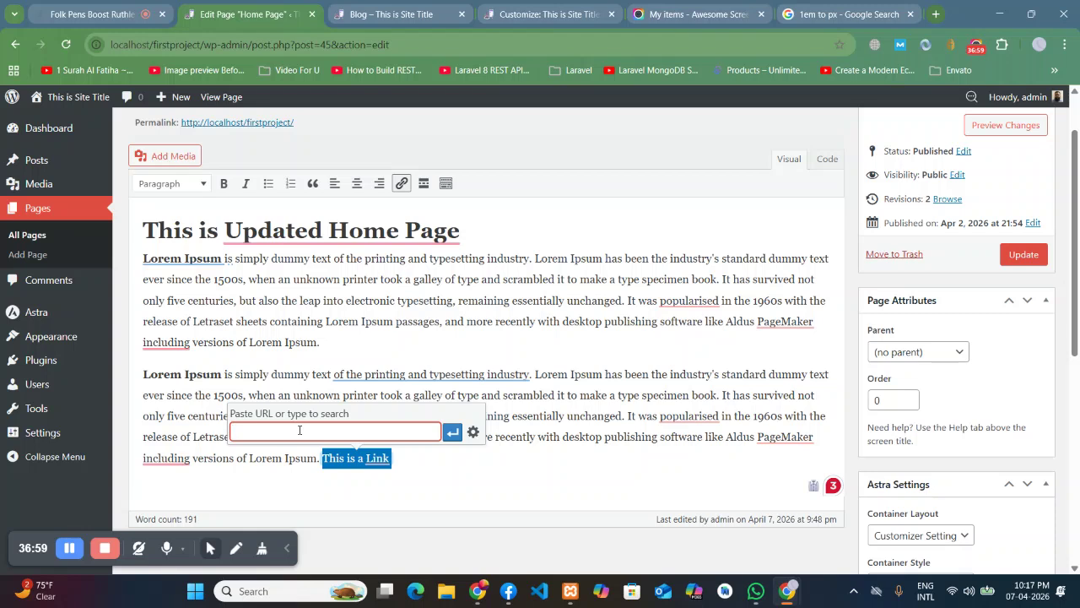
{"action": "key", "text": "ctrl+v"}
{"action": "left_click", "coordinate": [452, 432]}
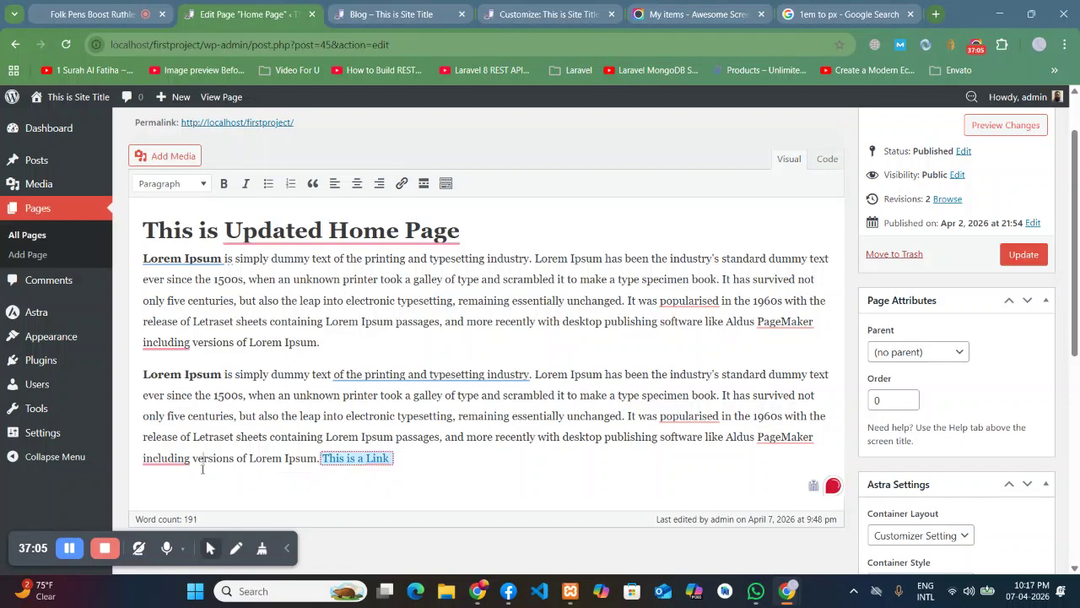
{"action": "left_click", "coordinate": [1012, 255]}
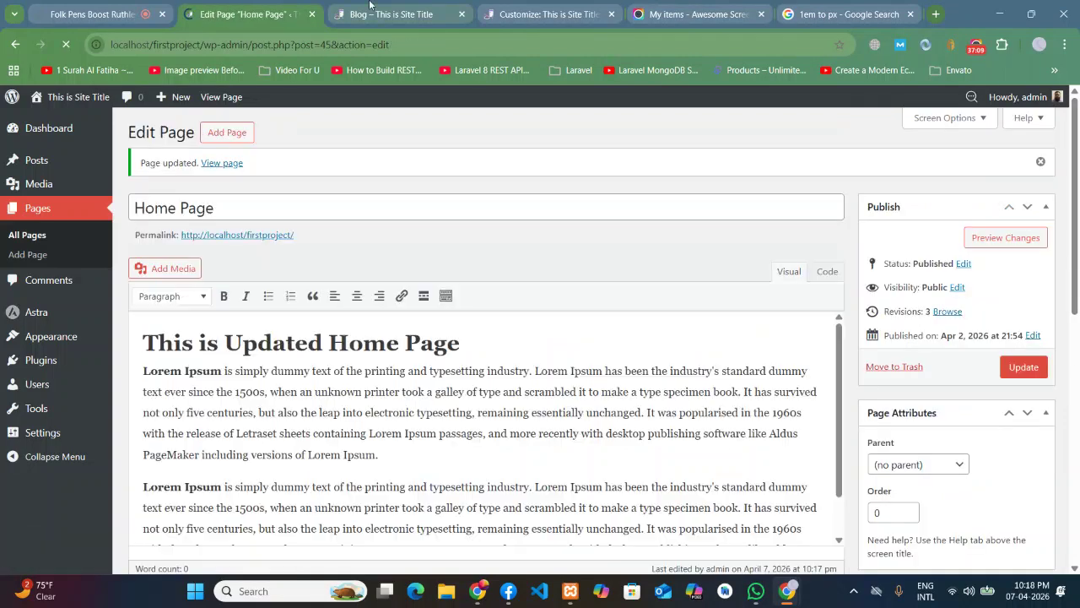
Publish the pending Customizer changes and open the live Home page in a new browser tab to check the content link.
{"action": "left_click", "coordinate": [529, 7]}
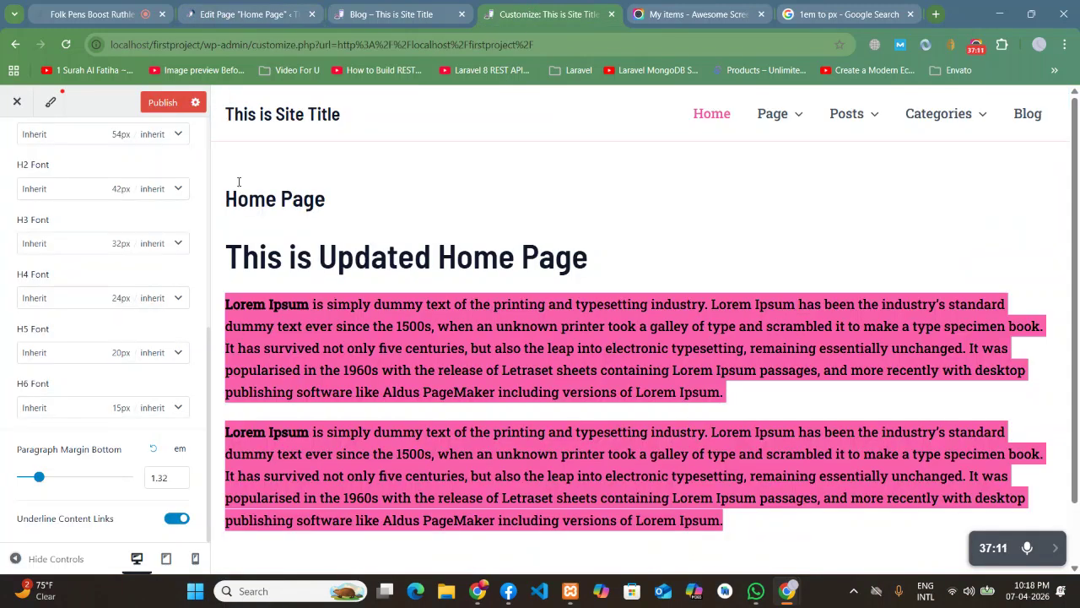
{"action": "left_click", "coordinate": [152, 102]}
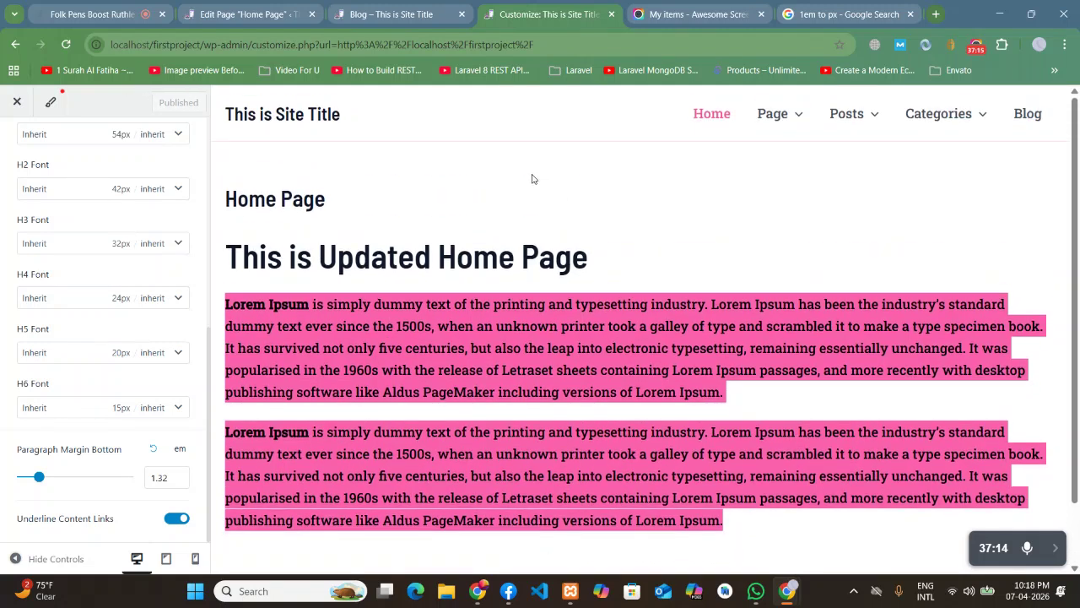
{"action": "left_click", "coordinate": [392, 15]}
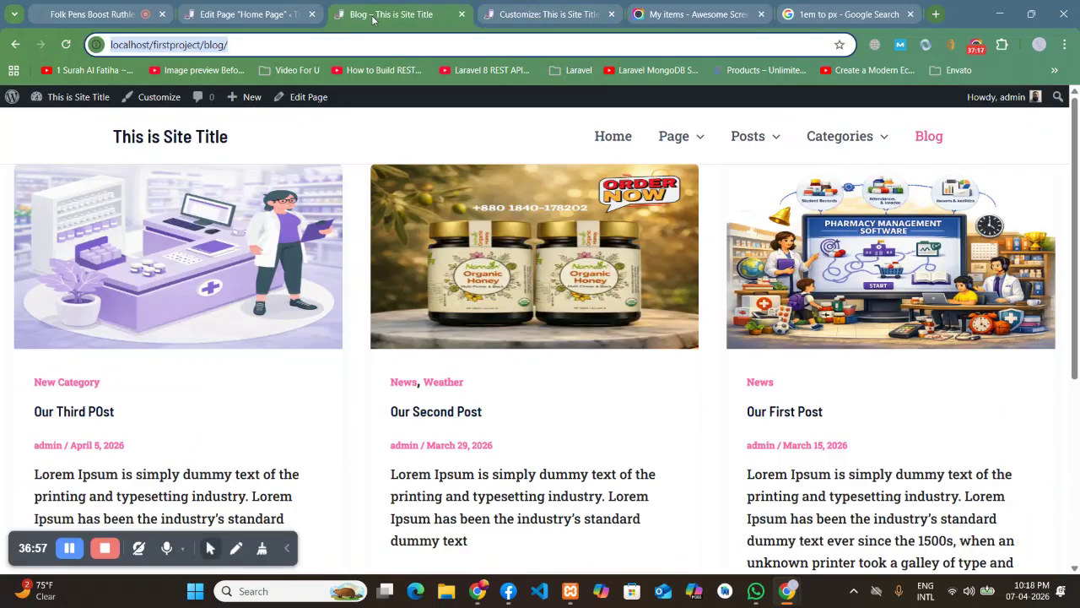
{"action": "mouse_move", "coordinate": [68, 96]}
{"action": "right_click", "coordinate": [71, 122]}
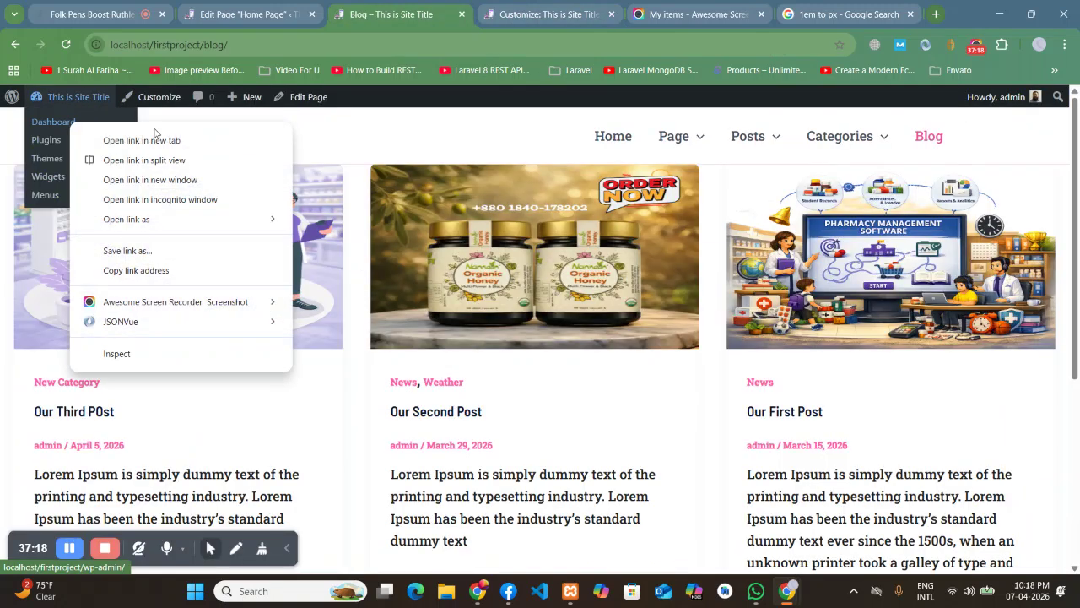
{"action": "left_click", "coordinate": [298, 132]}
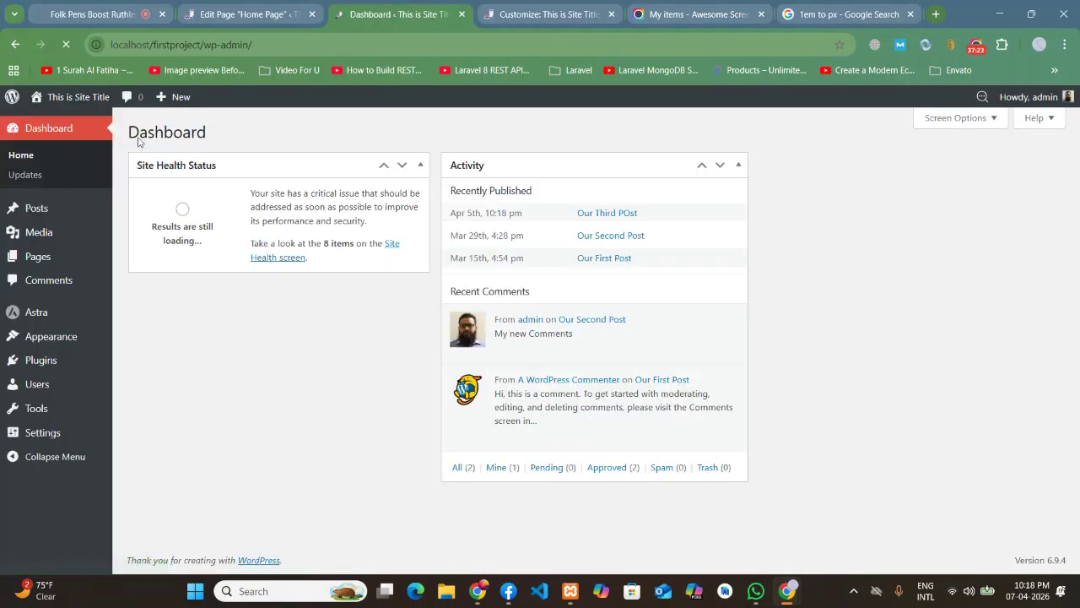
{"action": "right_click", "coordinate": [54, 119]}
{"action": "left_click", "coordinate": [179, 137]}
{"action": "left_click", "coordinate": [470, 14]}
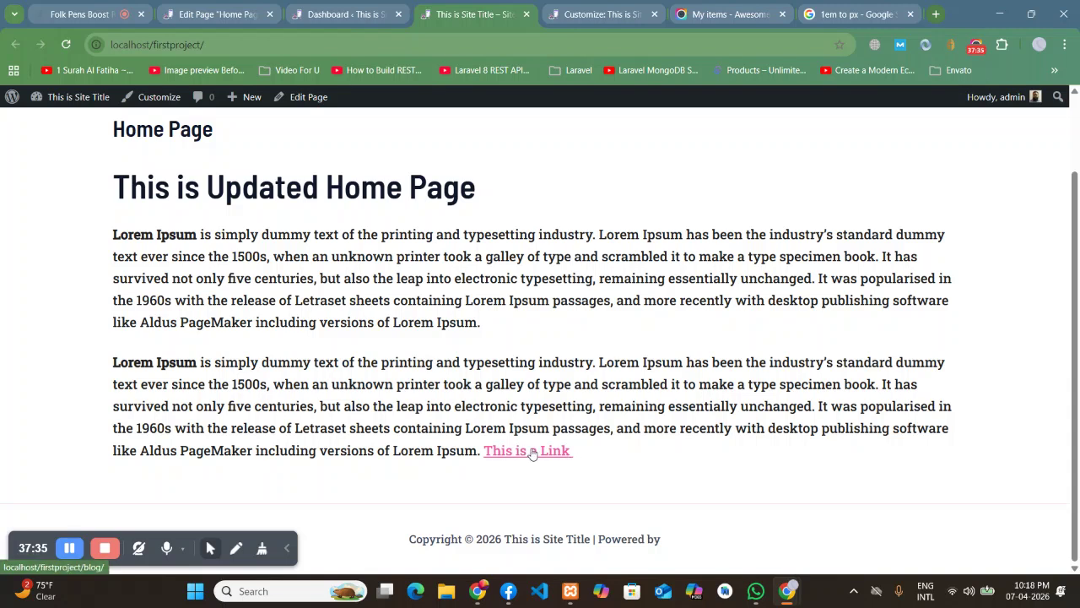
Turn off Underline Content Links in the Customizer, publish, and reload the live Home page to inspect the link text.
{"action": "left_click", "coordinate": [224, 10]}
{"action": "left_click", "coordinate": [298, 6]}
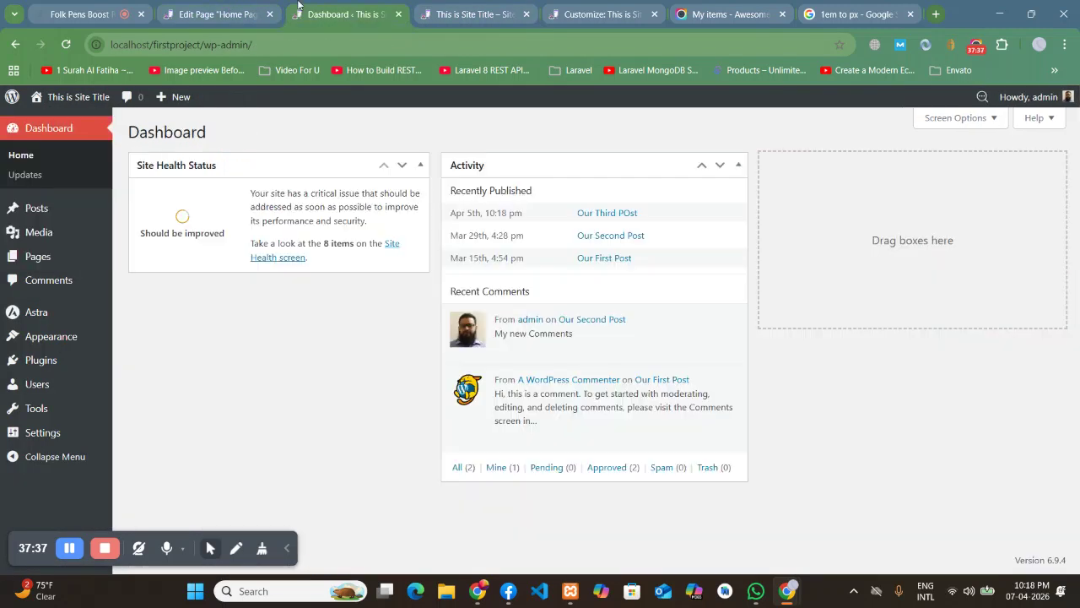
{"action": "left_click", "coordinate": [565, 7]}
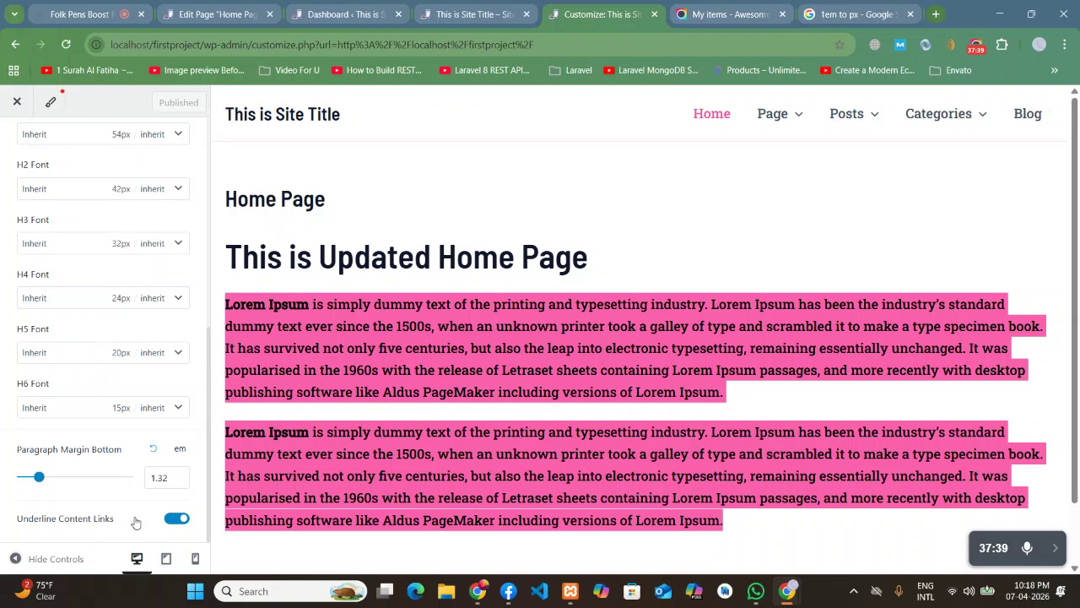
{"action": "left_click", "coordinate": [177, 520]}
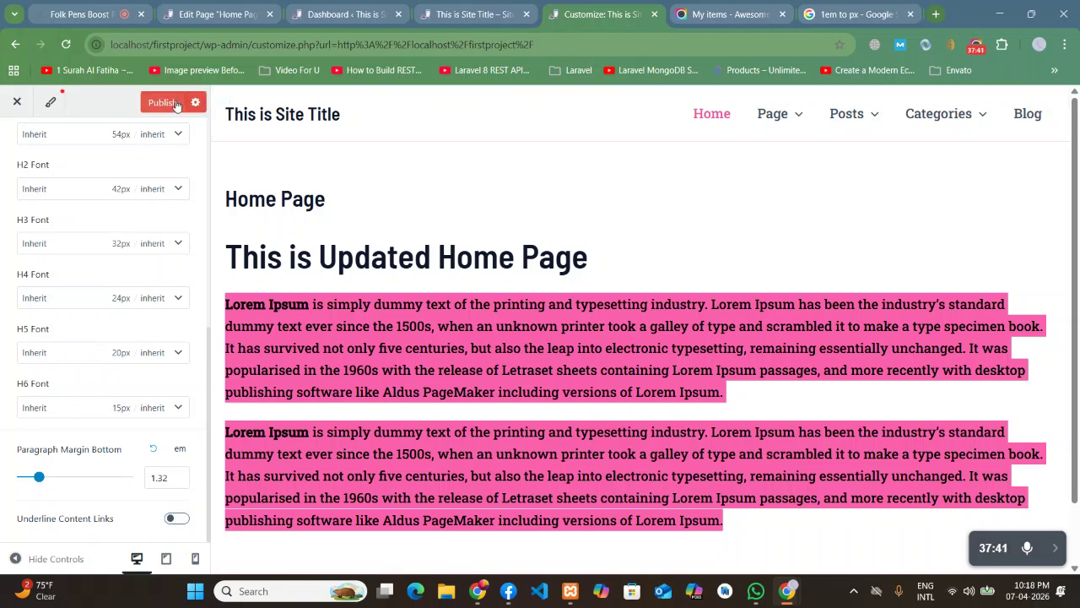
{"action": "left_click", "coordinate": [428, 7]}
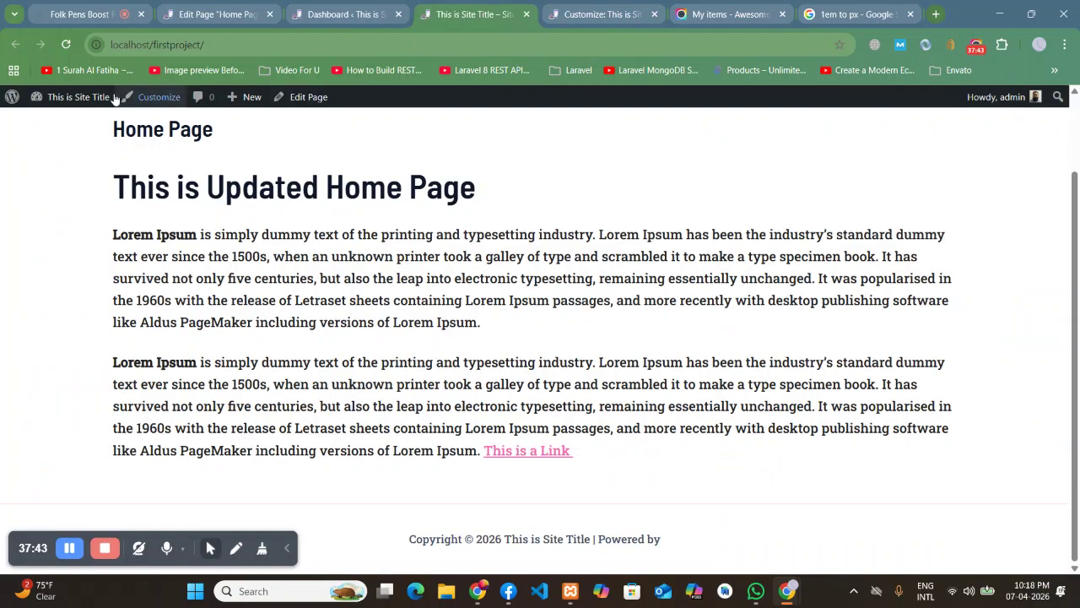
{"action": "left_click", "coordinate": [67, 45]}
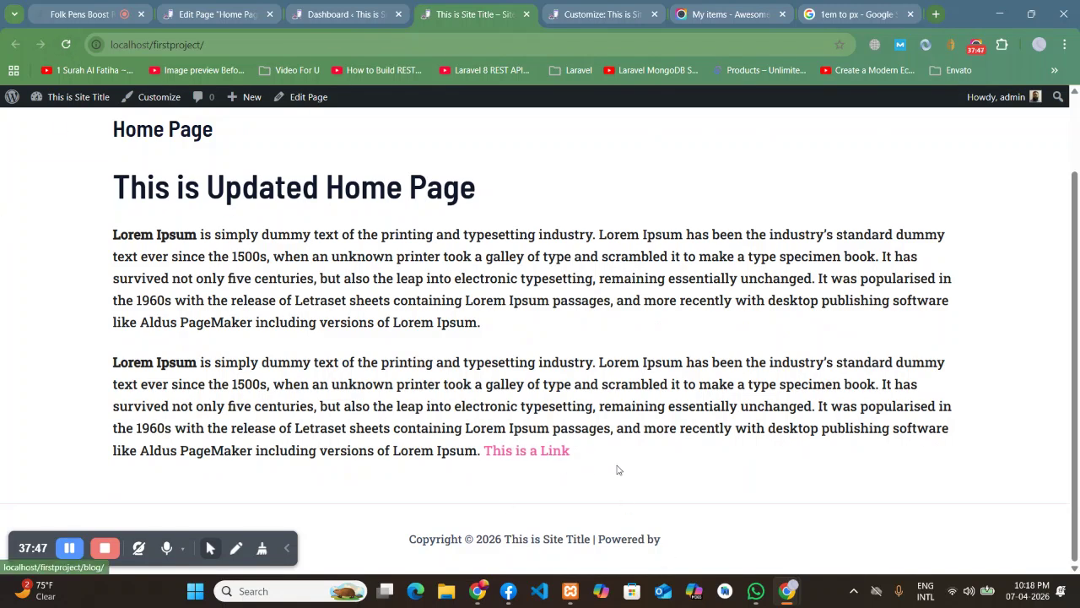
{"action": "left_click_drag", "start_coordinate": [580, 457], "coordinate": [483, 454]}
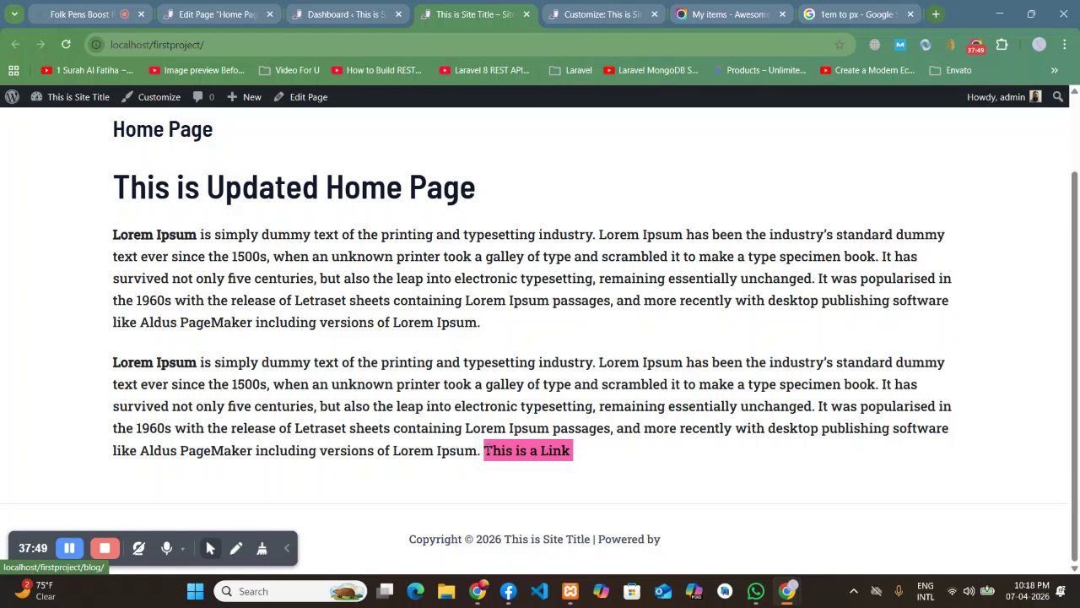
Turn Underline Content Links back on in the Customizer, publish, and reload the live Home page to check the link.
{"action": "left_click", "coordinate": [554, 9]}
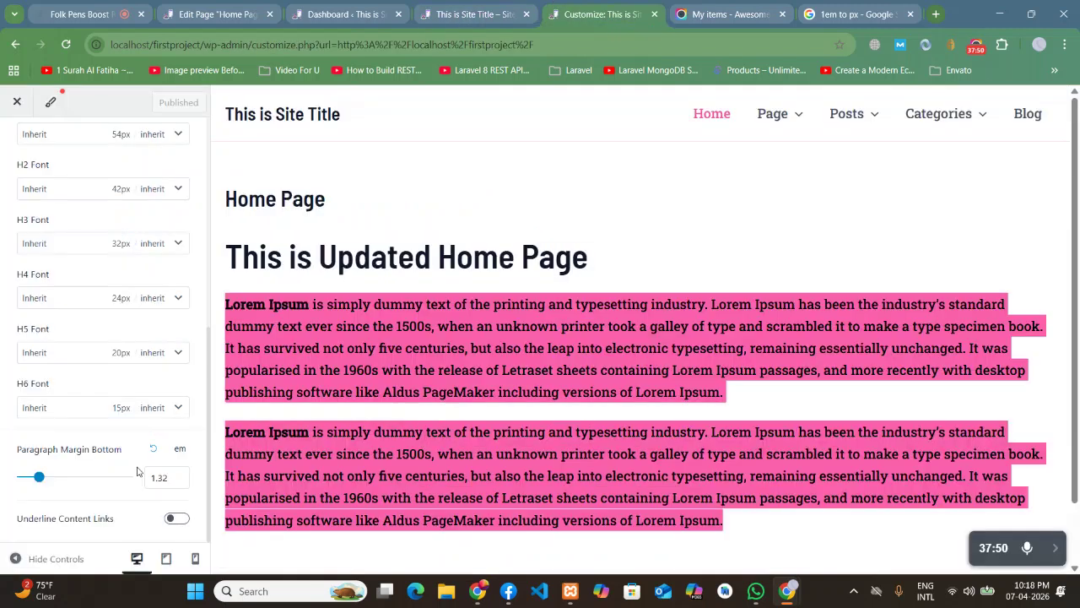
{"action": "left_click", "coordinate": [177, 520]}
{"action": "scroll", "coordinate": [135, 432], "scroll_direction": "up", "scroll_amount": 8}
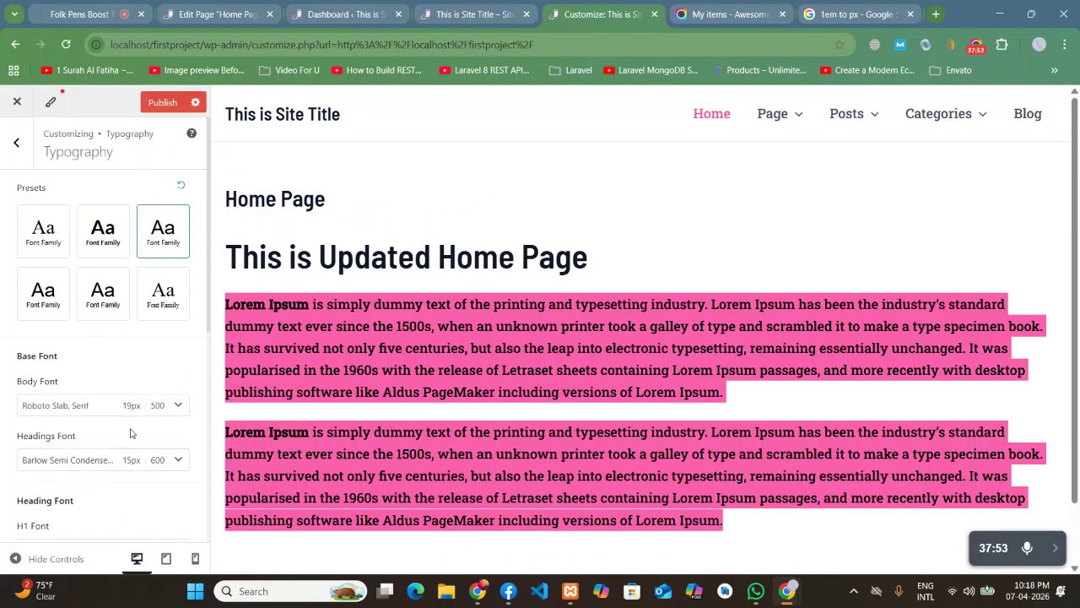
{"action": "scroll", "coordinate": [92, 357], "scroll_direction": "down", "scroll_amount": 5}
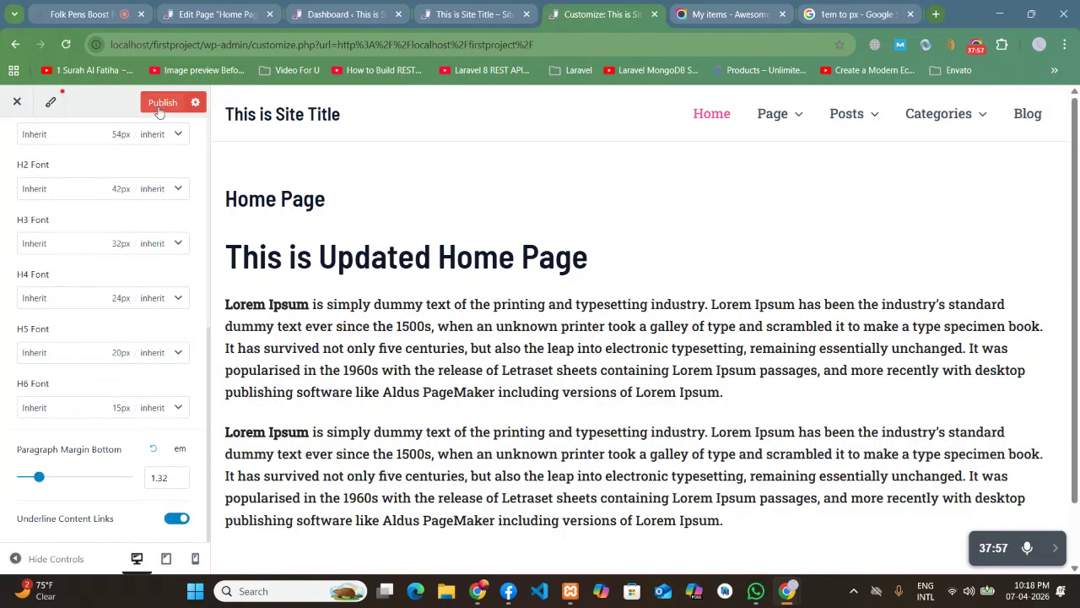
{"action": "left_click", "coordinate": [163, 102]}
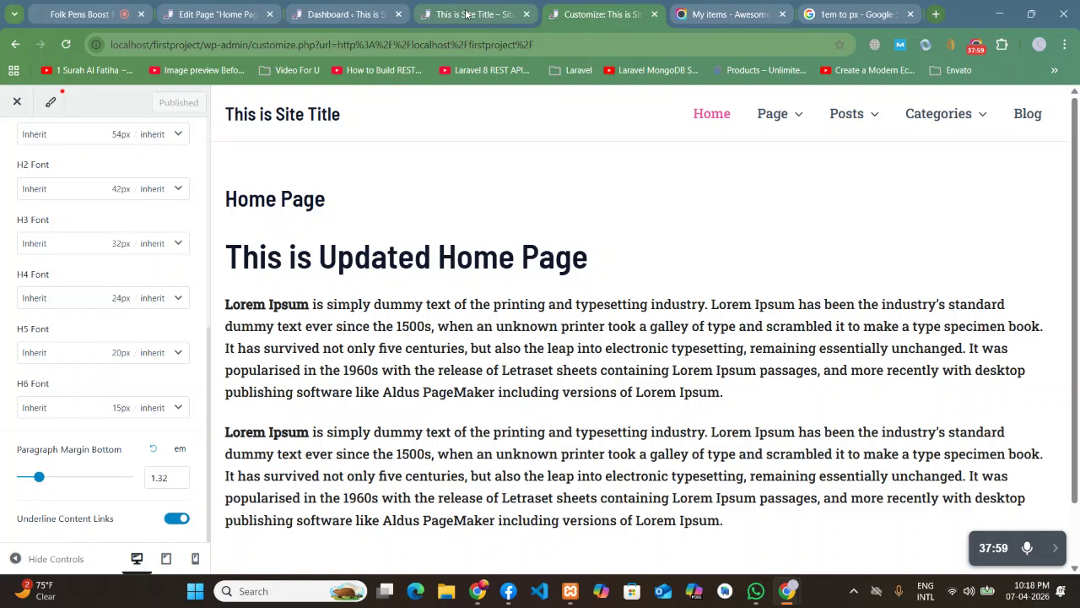
{"action": "left_click", "coordinate": [465, 14]}
{"action": "left_click", "coordinate": [64, 44]}
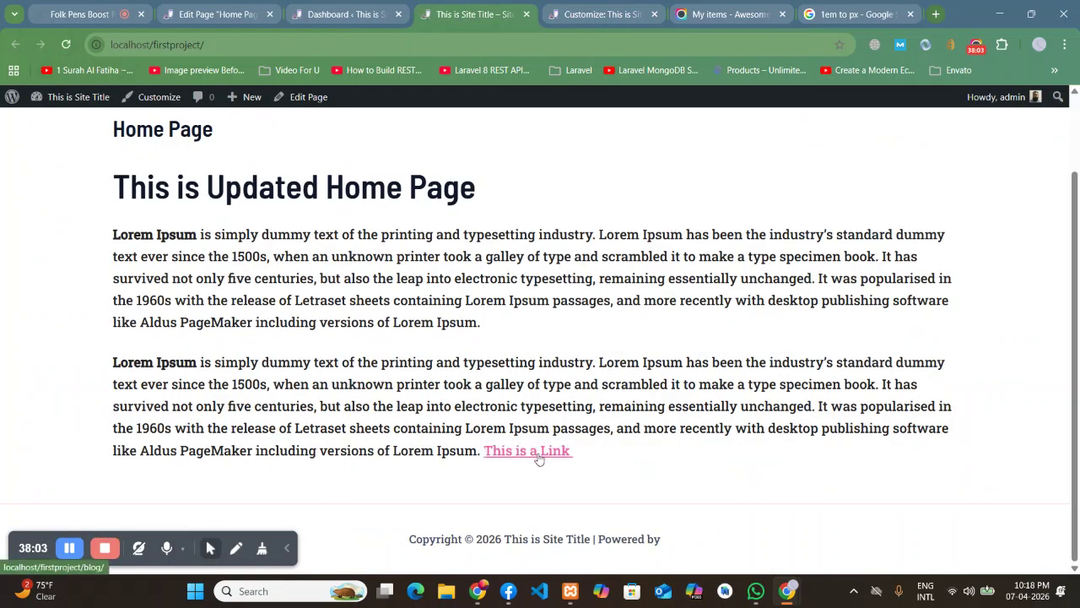
Return to the Customizer, review the Typography settings, disable Underline Content Links again and publish the change.
{"action": "left_click", "coordinate": [346, 14]}
{"action": "left_click", "coordinate": [601, 13]}
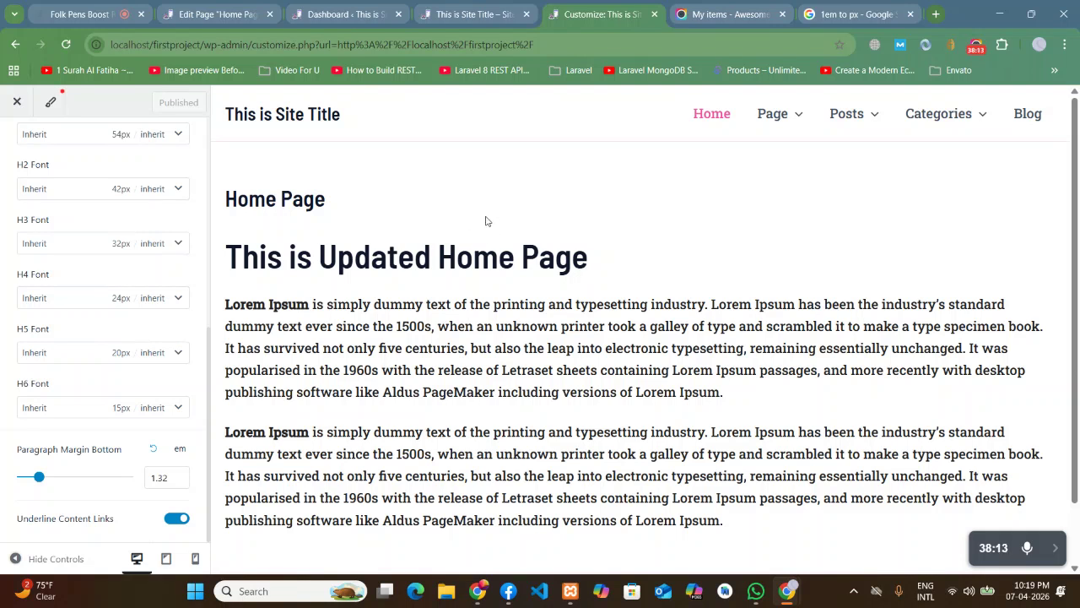
{"action": "scroll", "coordinate": [518, 319], "scroll_direction": "down", "scroll_amount": 1}
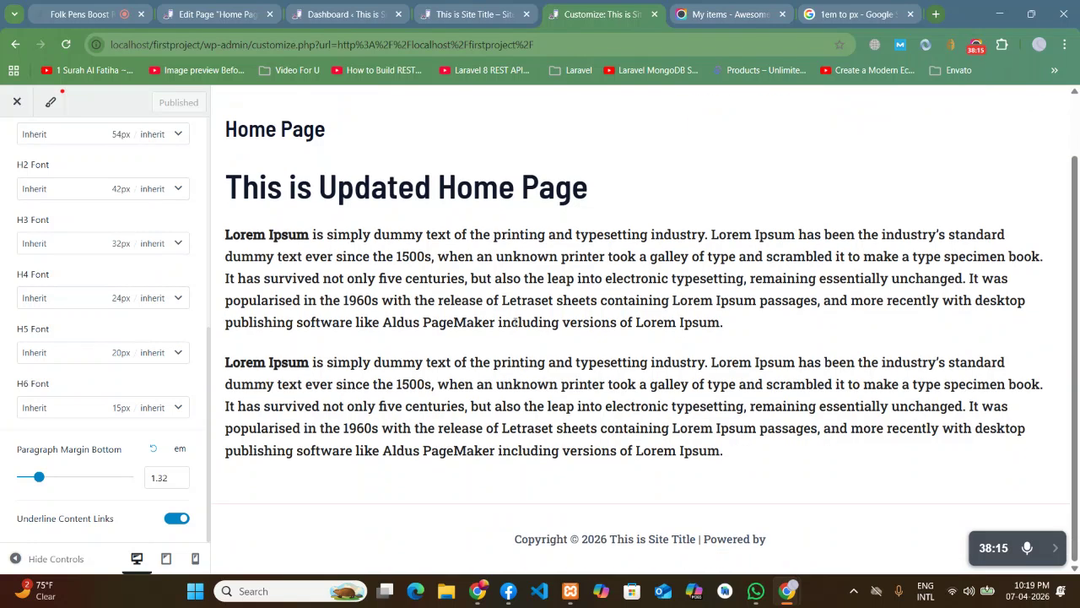
{"action": "scroll", "coordinate": [62, 343], "scroll_direction": "up", "scroll_amount": 5}
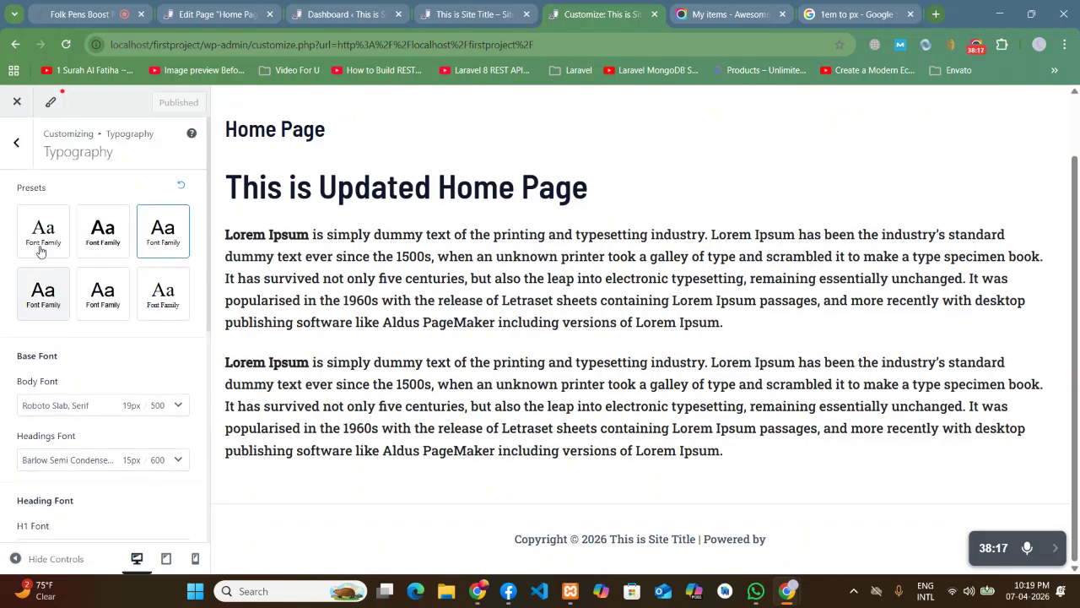
{"action": "scroll", "coordinate": [79, 321], "scroll_direction": "down", "scroll_amount": 3}
{"action": "scroll", "coordinate": [79, 321], "scroll_direction": "up", "scroll_amount": 2}
{"action": "scroll", "coordinate": [76, 324], "scroll_direction": "down", "scroll_amount": 4}
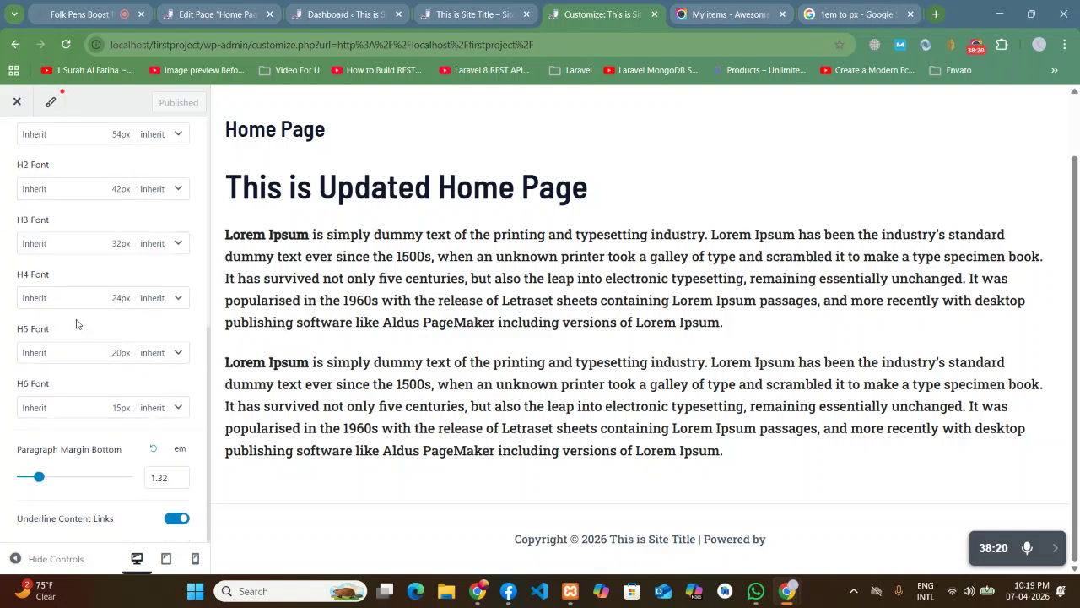
{"action": "left_click", "coordinate": [173, 520]}
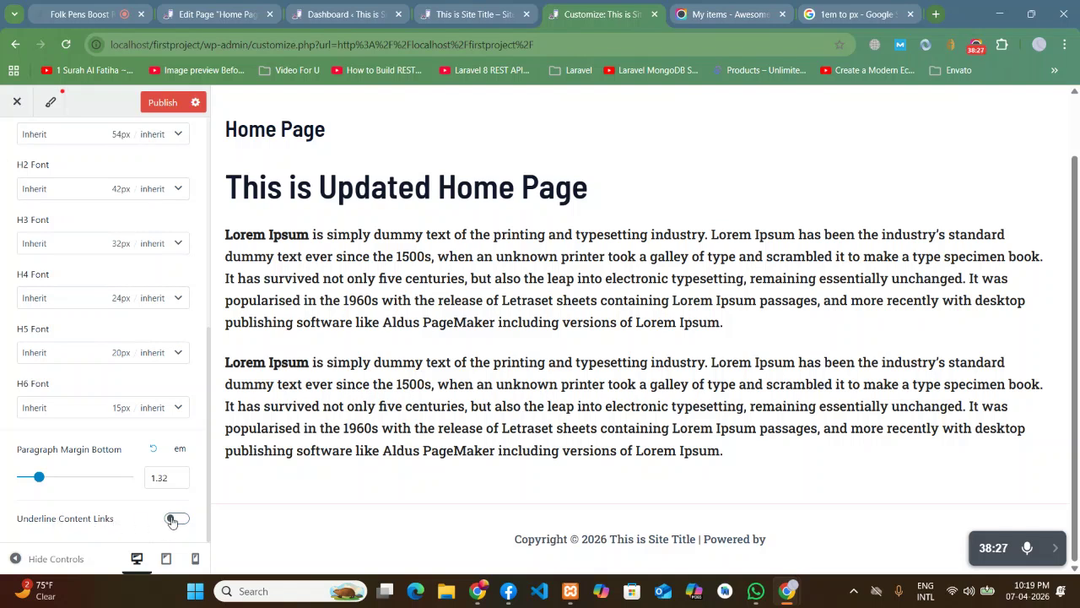
{"action": "left_click", "coordinate": [177, 103]}
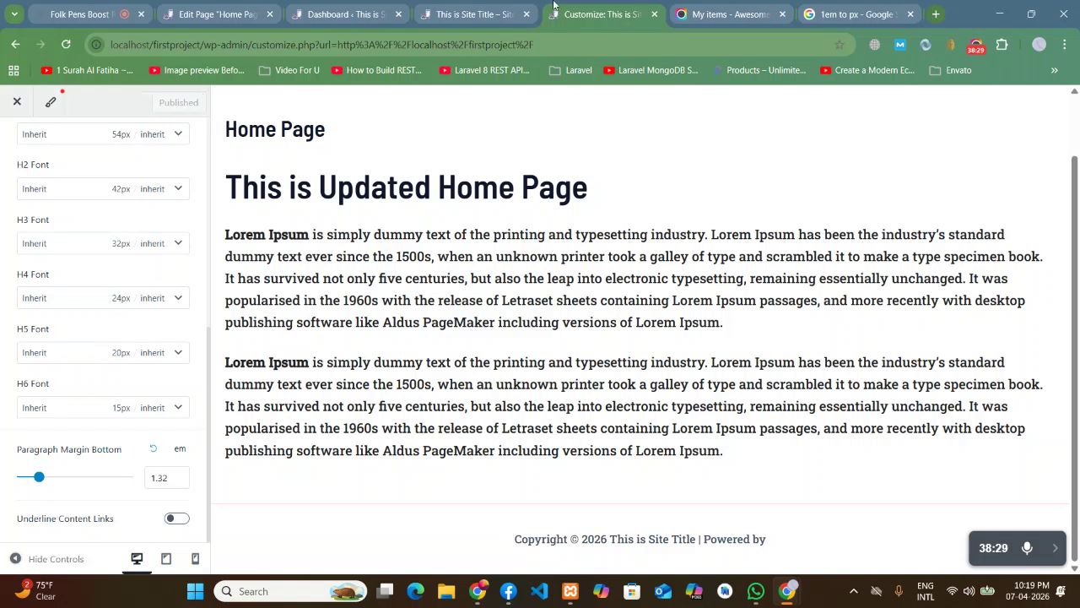
Enable Underline Content Links again, publish the change, reload the live Home page and follow its "This is a Link" text.
{"action": "left_click", "coordinate": [473, 13]}
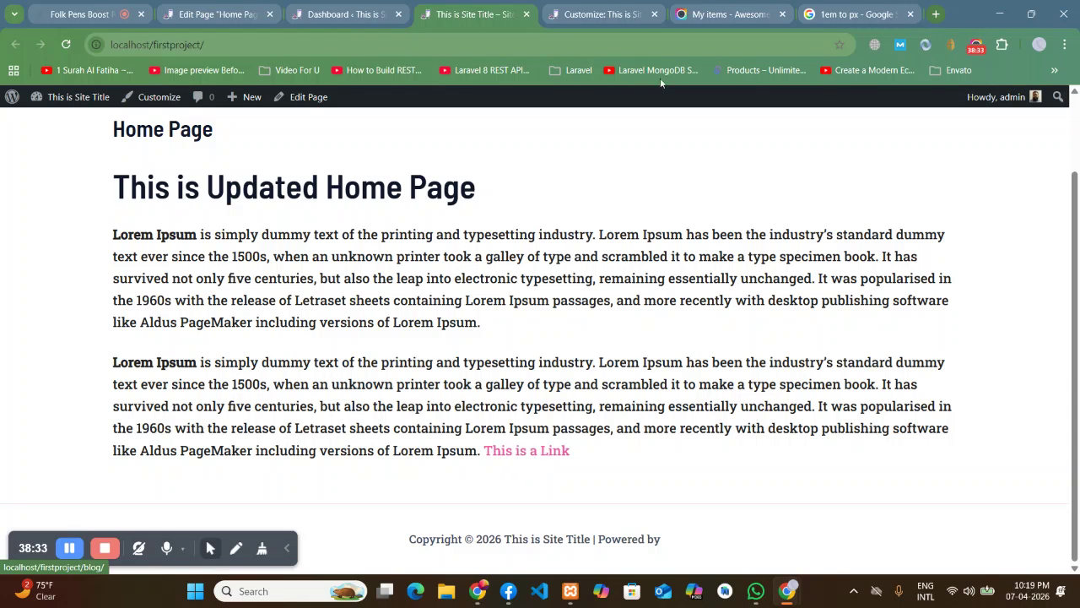
{"action": "left_click", "coordinate": [601, 14]}
{"action": "left_click", "coordinate": [178, 519]}
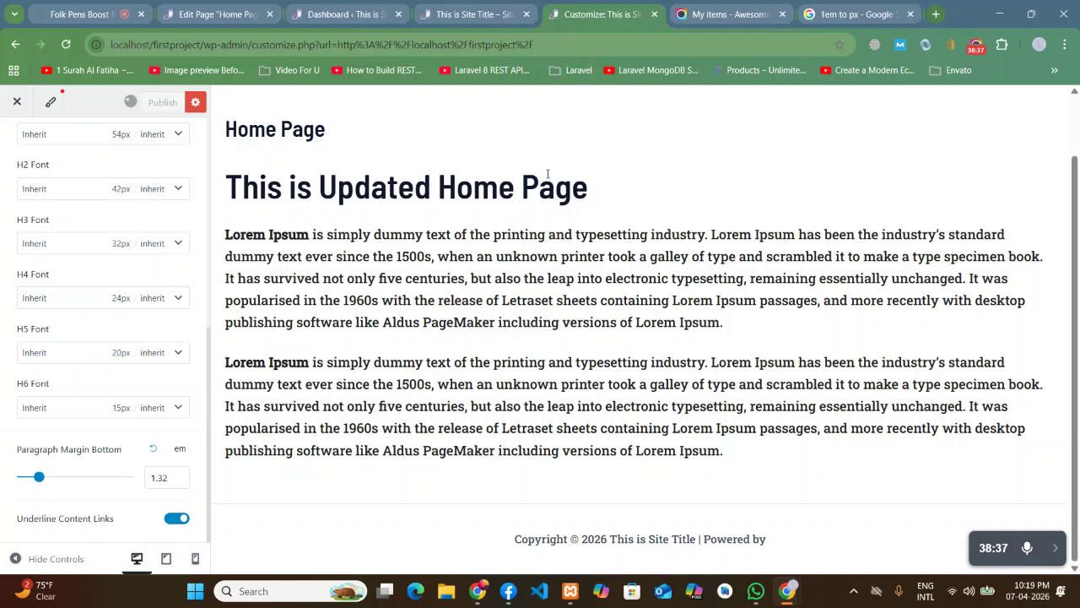
{"action": "left_click", "coordinate": [493, 7]}
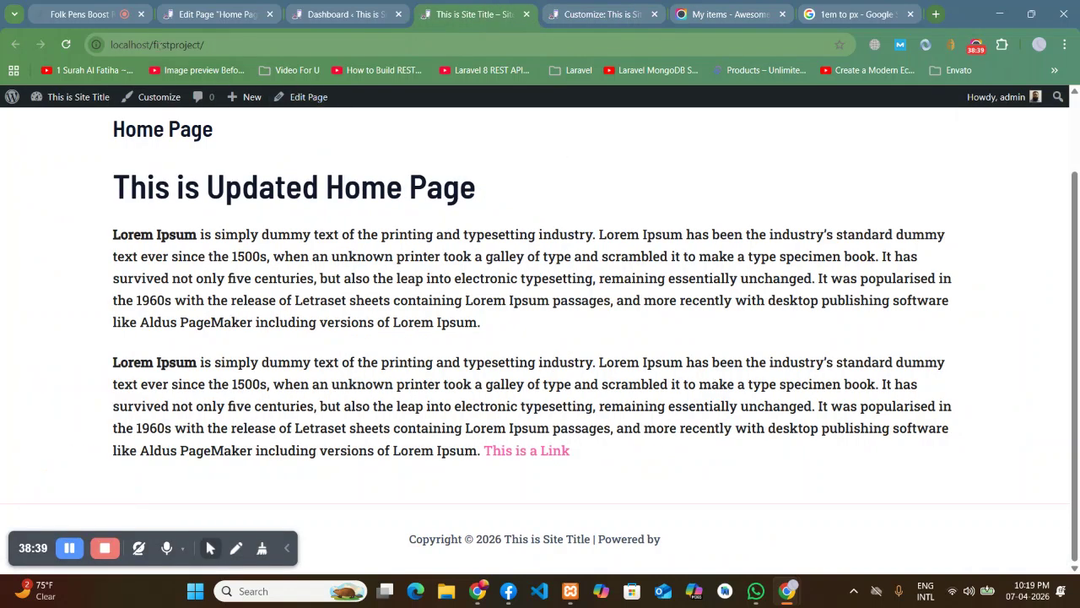
{"action": "left_click", "coordinate": [65, 43]}
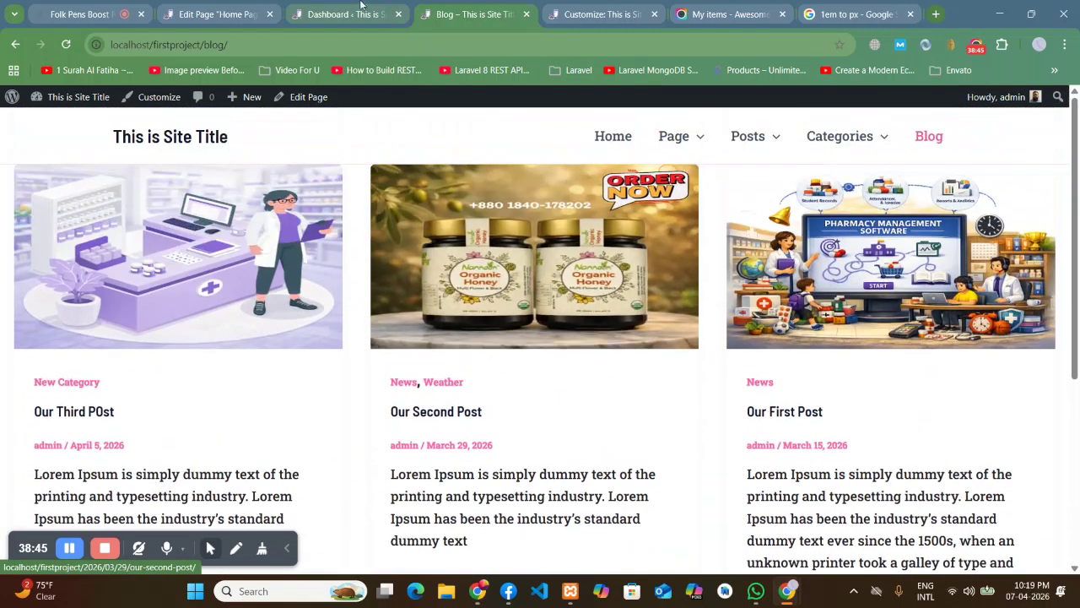
In the Home Page editor, reapply the localhost/firstproject/blog link to the text "This is a Link" and update the page.
{"action": "left_click", "coordinate": [346, 14]}
{"action": "left_click", "coordinate": [577, 14]}
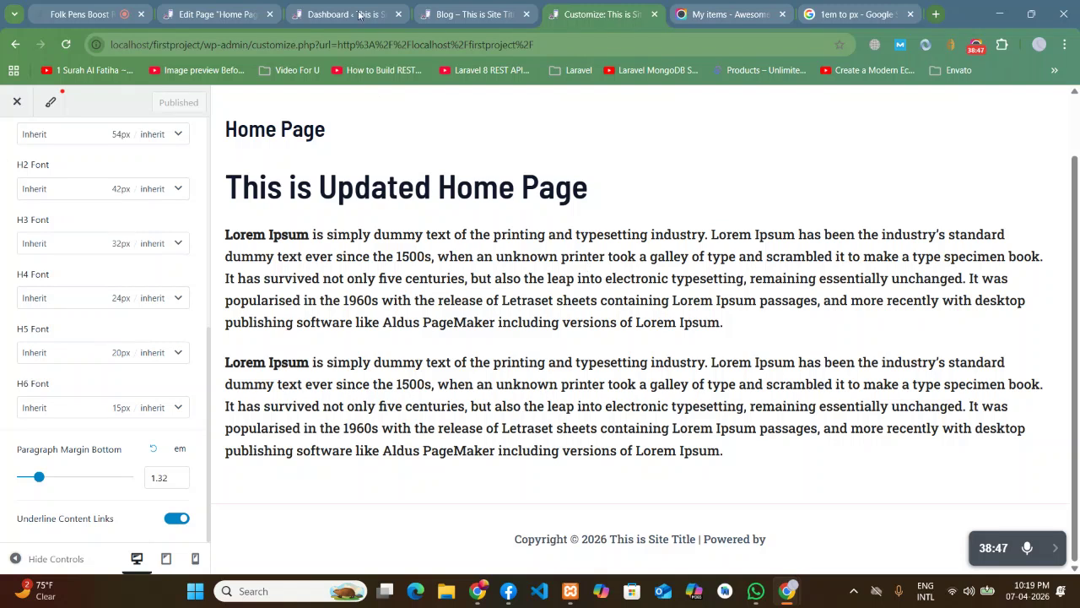
{"action": "left_click", "coordinate": [219, 9]}
{"action": "scroll", "coordinate": [502, 329], "scroll_direction": "down", "scroll_amount": 5}
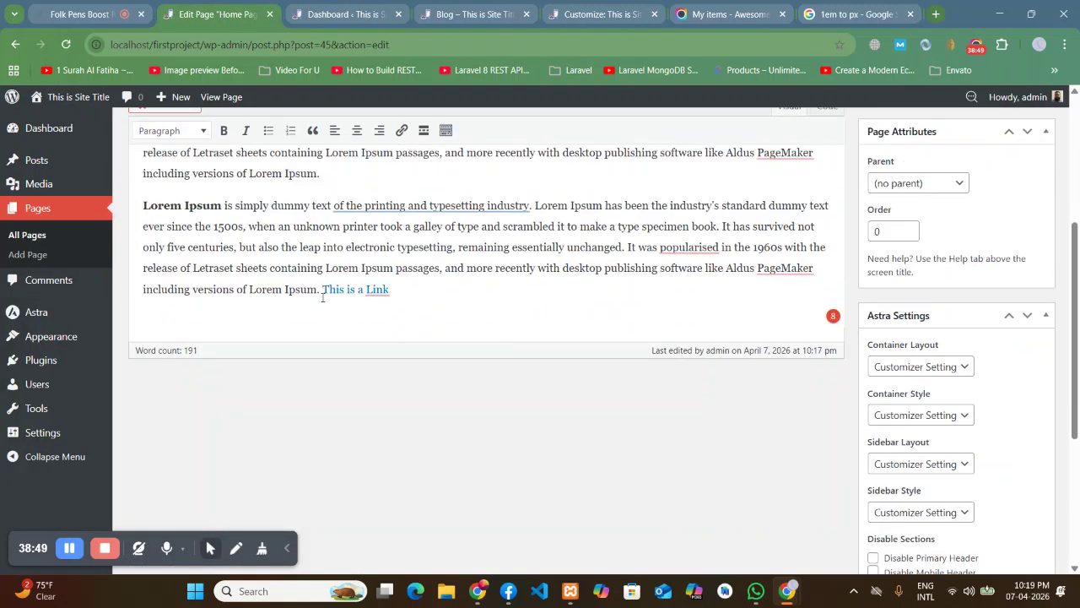
{"action": "left_click_drag", "start_coordinate": [395, 289], "coordinate": [323, 290]}
{"action": "left_click", "coordinate": [443, 378]}
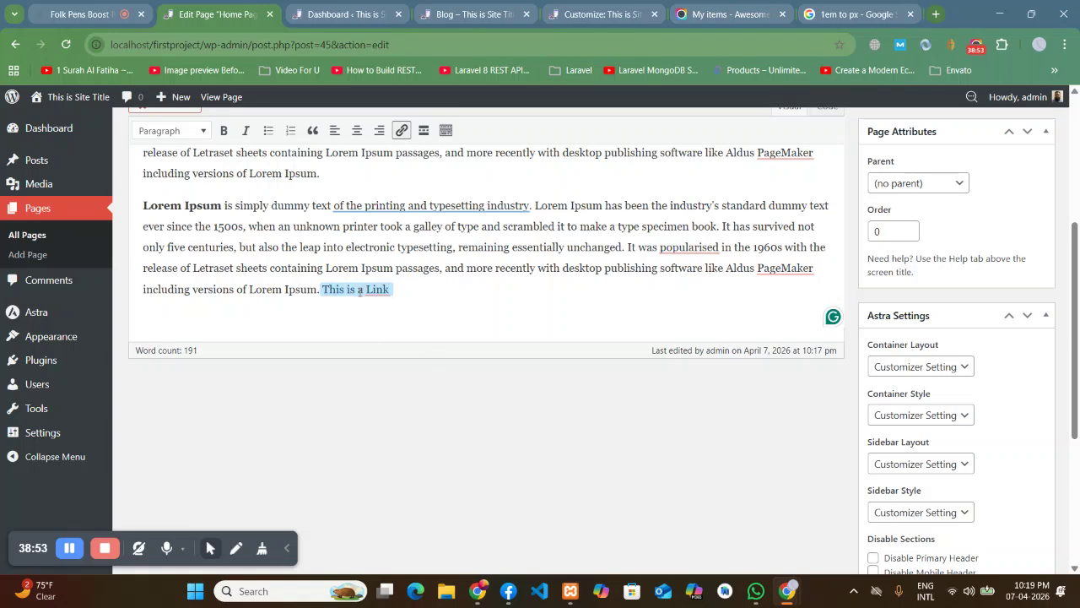
{"action": "scroll", "coordinate": [414, 412], "scroll_direction": "up", "scroll_amount": 1}
{"action": "left_click_drag", "start_coordinate": [401, 360], "coordinate": [321, 359]}
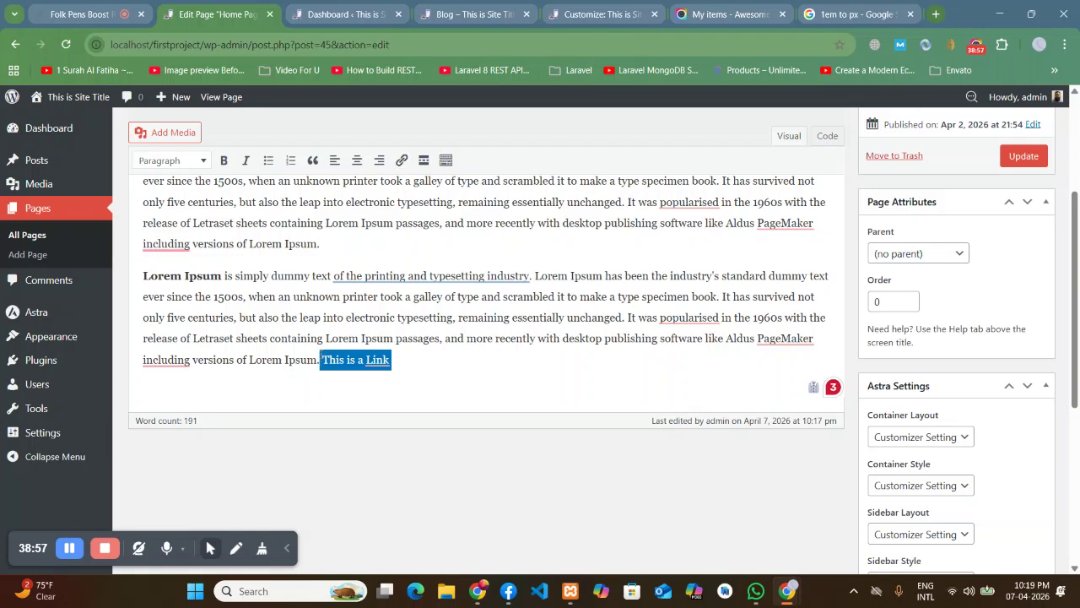
{"action": "left_click", "coordinate": [402, 162]}
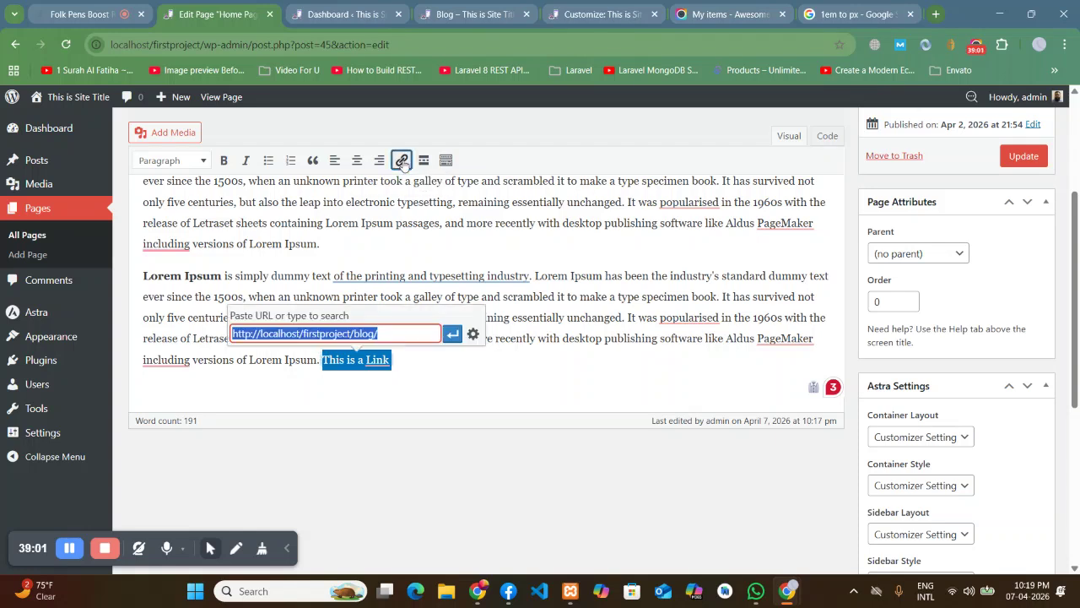
{"action": "left_click_drag", "start_coordinate": [402, 333], "coordinate": [233, 333]}
{"action": "left_click", "coordinate": [452, 334]}
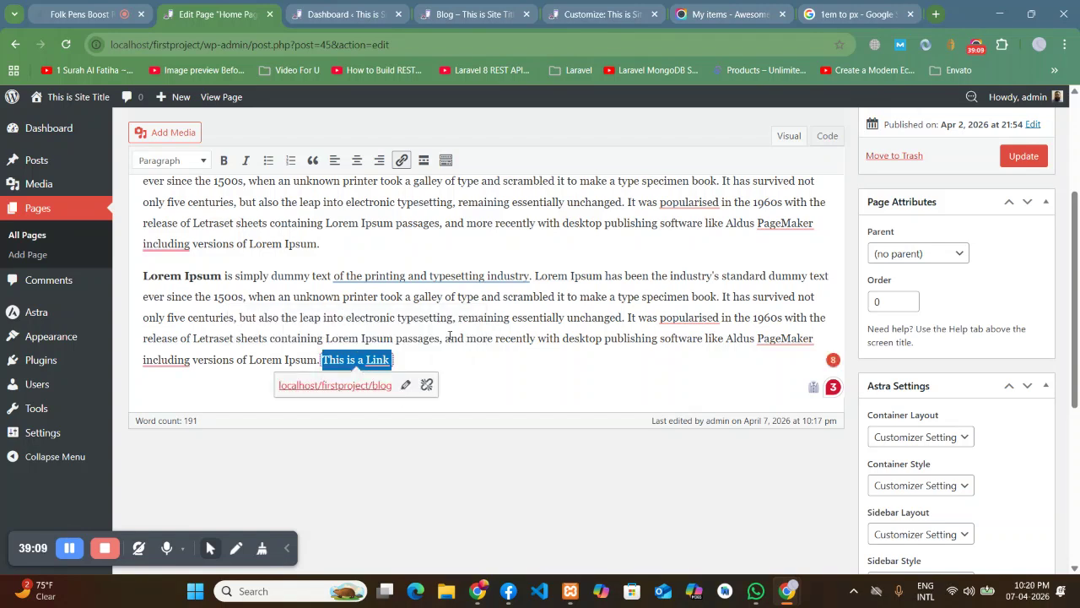
{"action": "left_click", "coordinate": [1017, 156]}
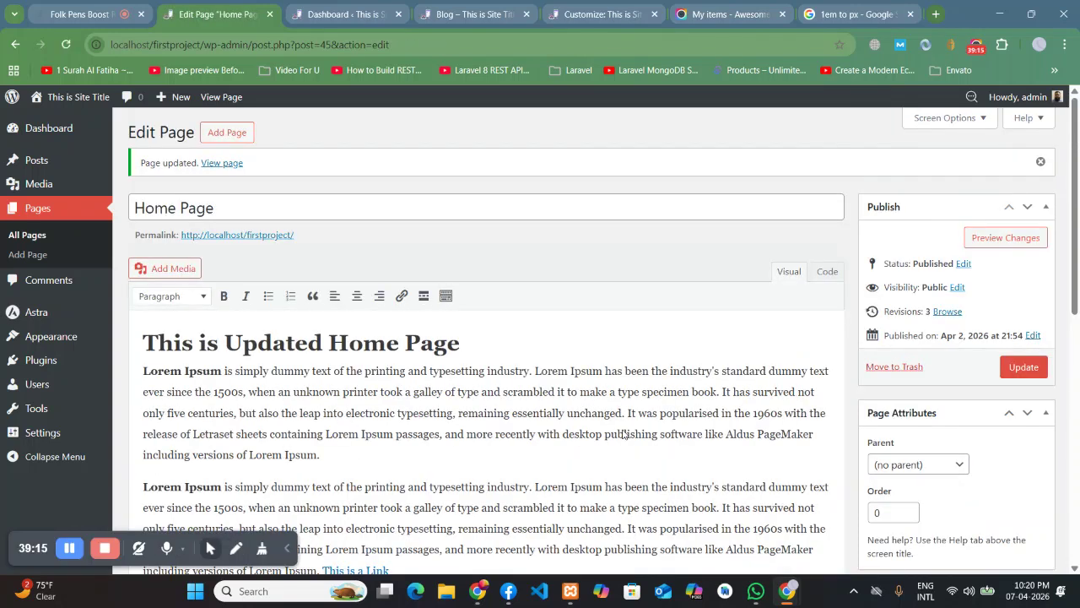
Review the saved Home Page content in the editor and look over the live Blog page.
{"action": "scroll", "coordinate": [623, 434], "scroll_direction": "down", "scroll_amount": 3}
{"action": "scroll", "coordinate": [613, 429], "scroll_direction": "up", "scroll_amount": 2}
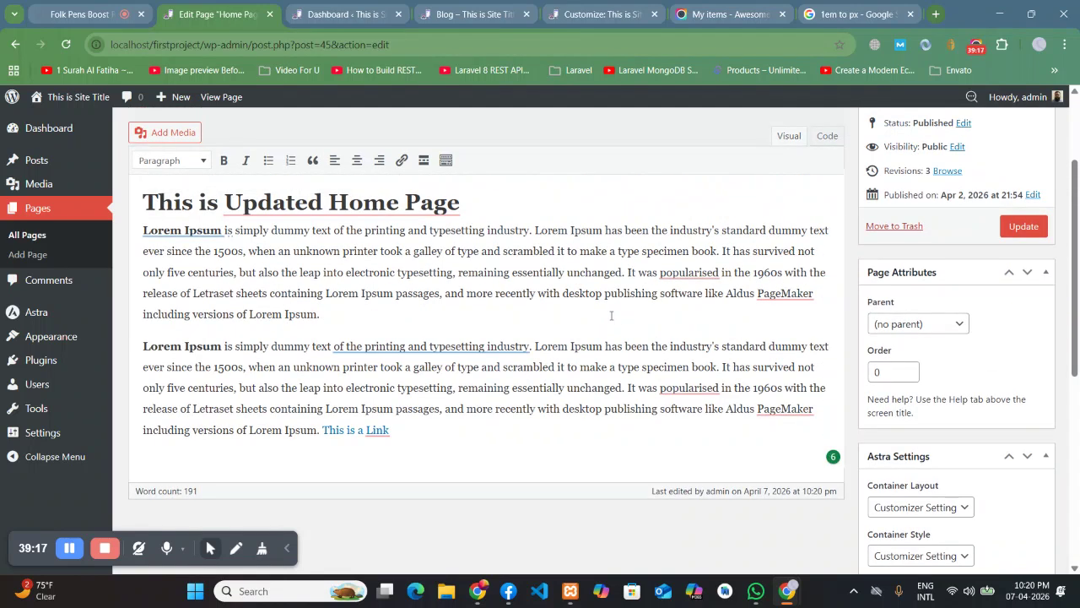
{"action": "left_click", "coordinate": [473, 15]}
{"action": "scroll", "coordinate": [572, 275], "scroll_direction": "down", "scroll_amount": 4}
{"action": "scroll", "coordinate": [572, 275], "scroll_direction": "up", "scroll_amount": 5}
Return to the Customizer, leave the Global typography settings and open the Header section.
{"action": "left_click", "coordinate": [601, 15]}
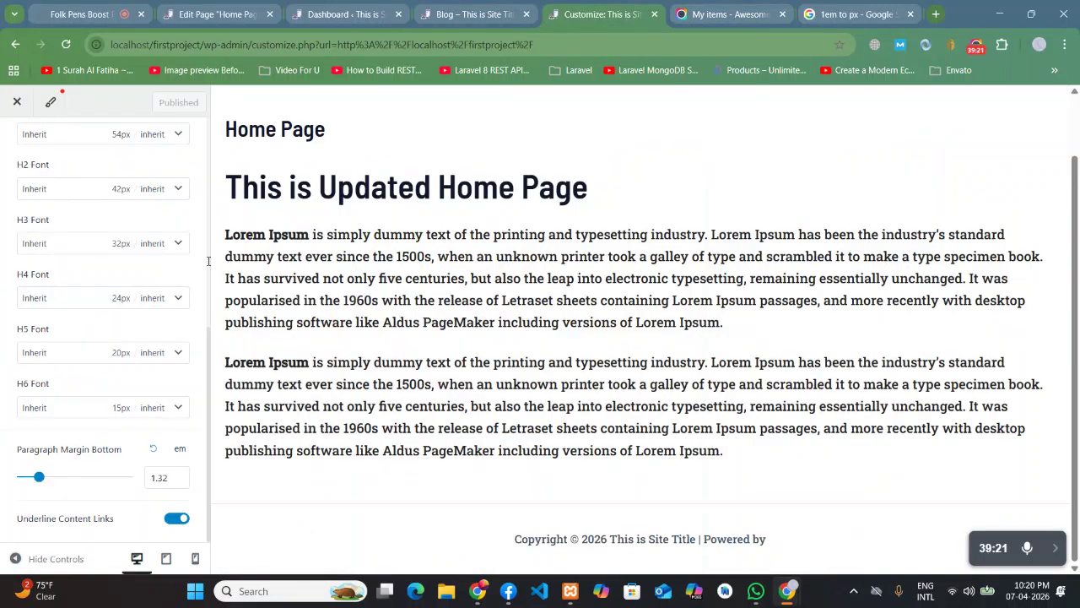
{"action": "scroll", "coordinate": [130, 287], "scroll_direction": "up", "scroll_amount": 10}
{"action": "left_click", "coordinate": [16, 141]}
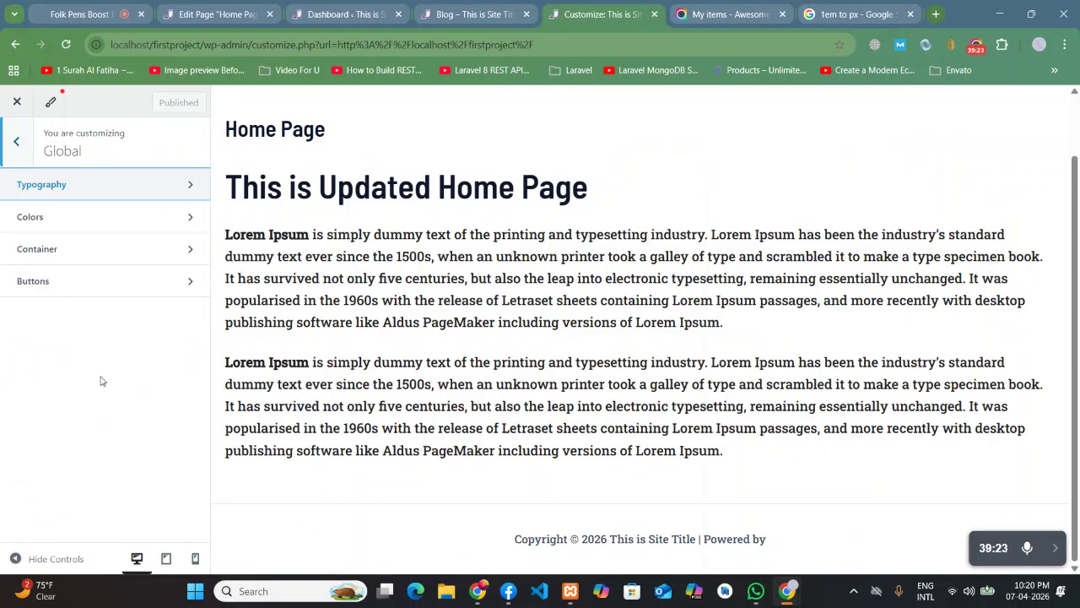
{"action": "left_click", "coordinate": [20, 145]}
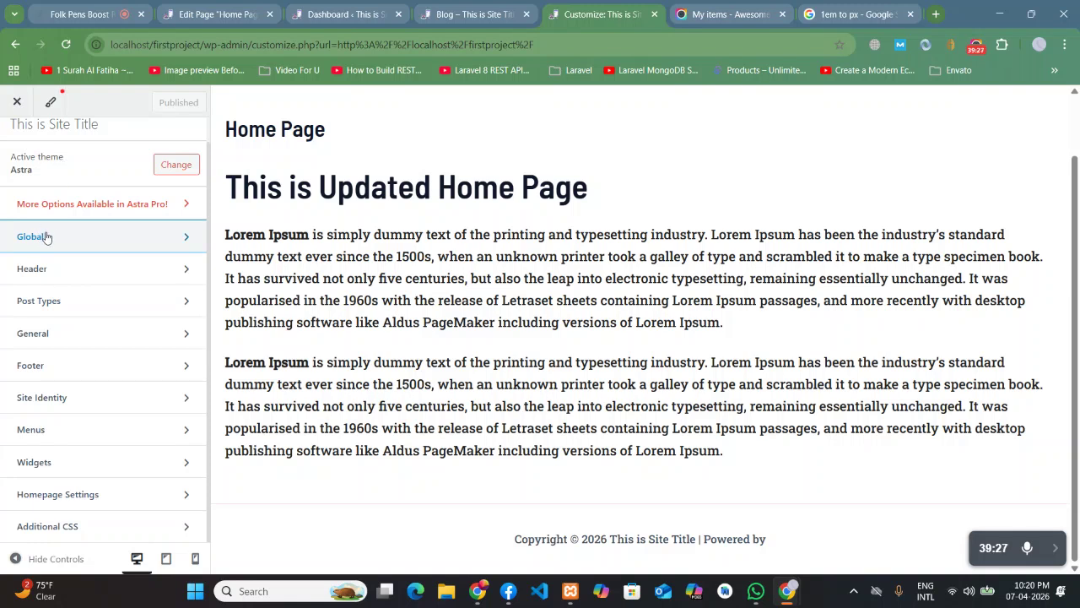
{"action": "left_click", "coordinate": [177, 239]}
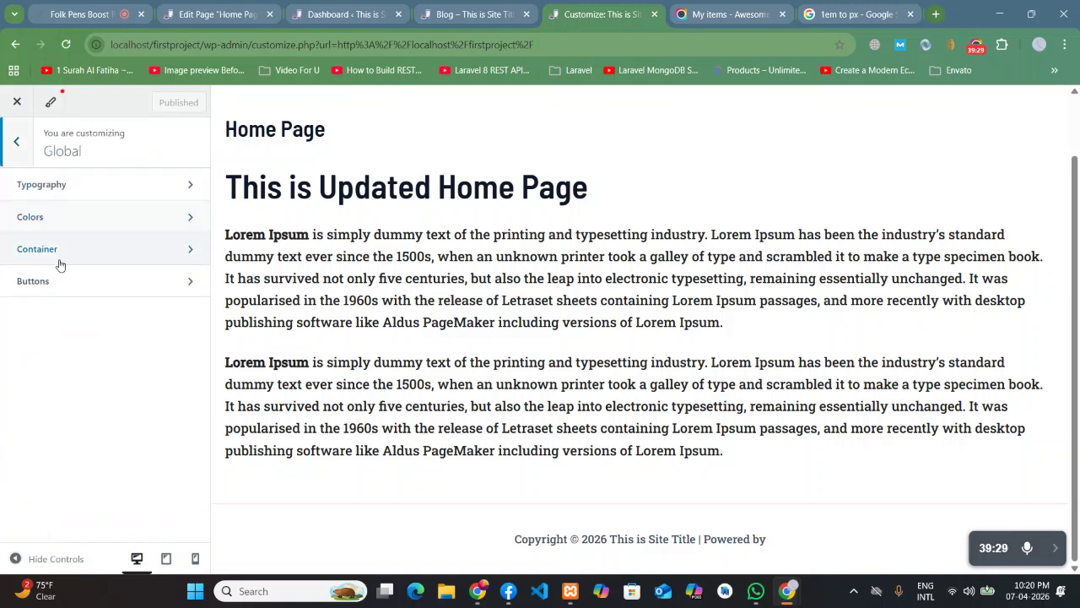
{"action": "left_click", "coordinate": [15, 135]}
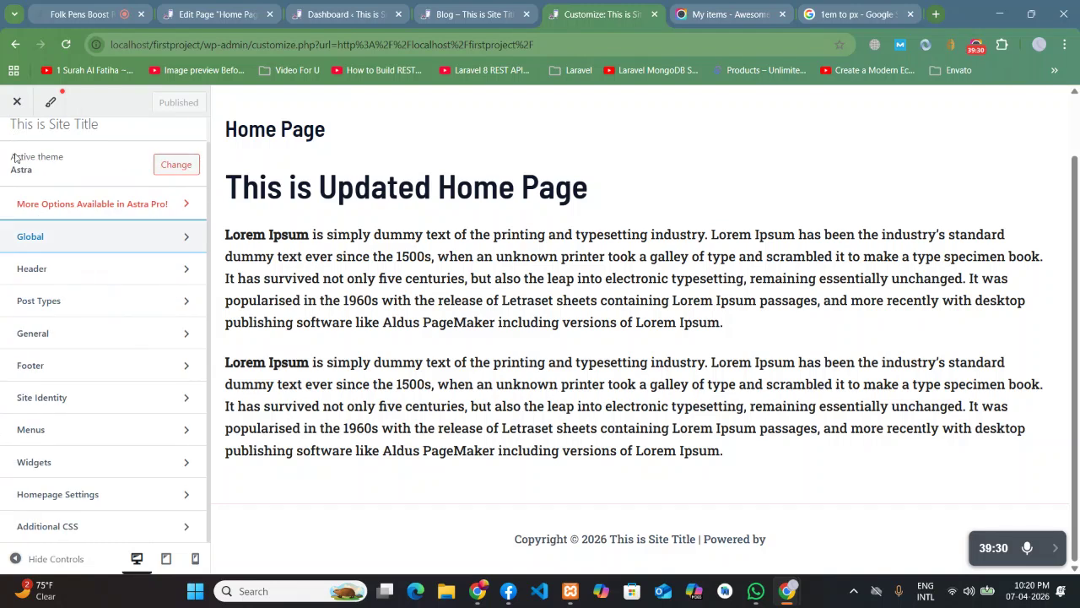
{"action": "left_click", "coordinate": [54, 270]}
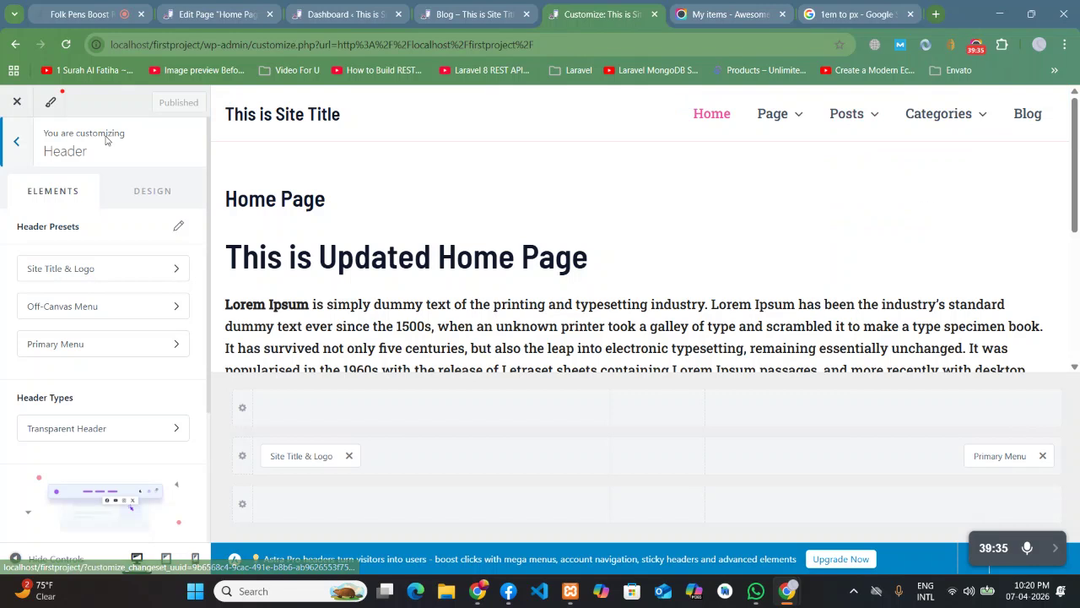
{"action": "left_click", "coordinate": [14, 144]}
{"action": "left_click", "coordinate": [41, 271]}
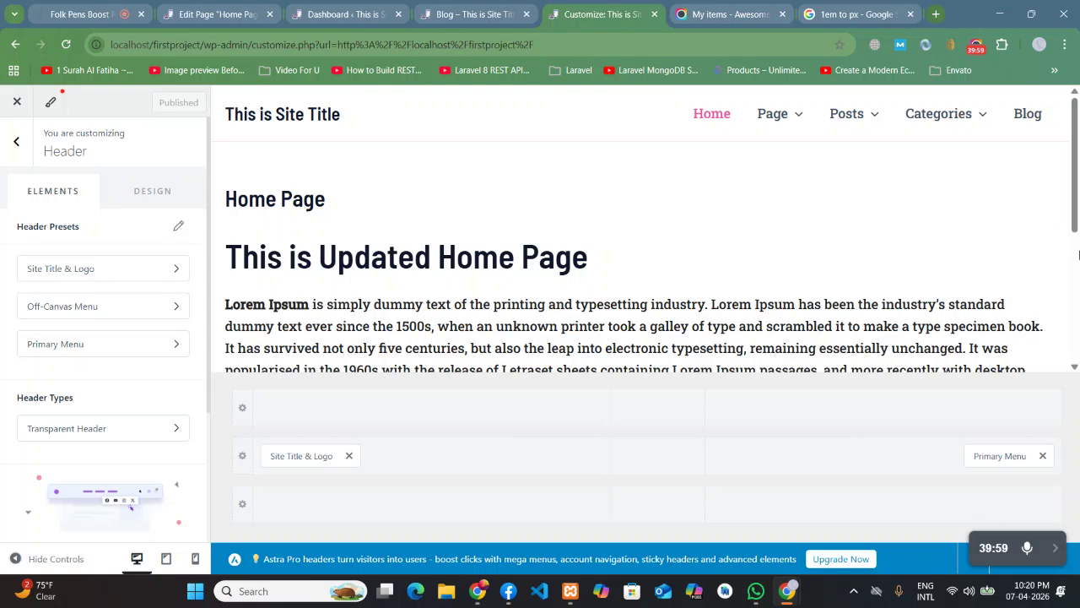
Narrow the browser window to preview the mobile header, toggle its collapsed menu, and restore the full-size window.
{"action": "left_click", "coordinate": [1028, 15]}
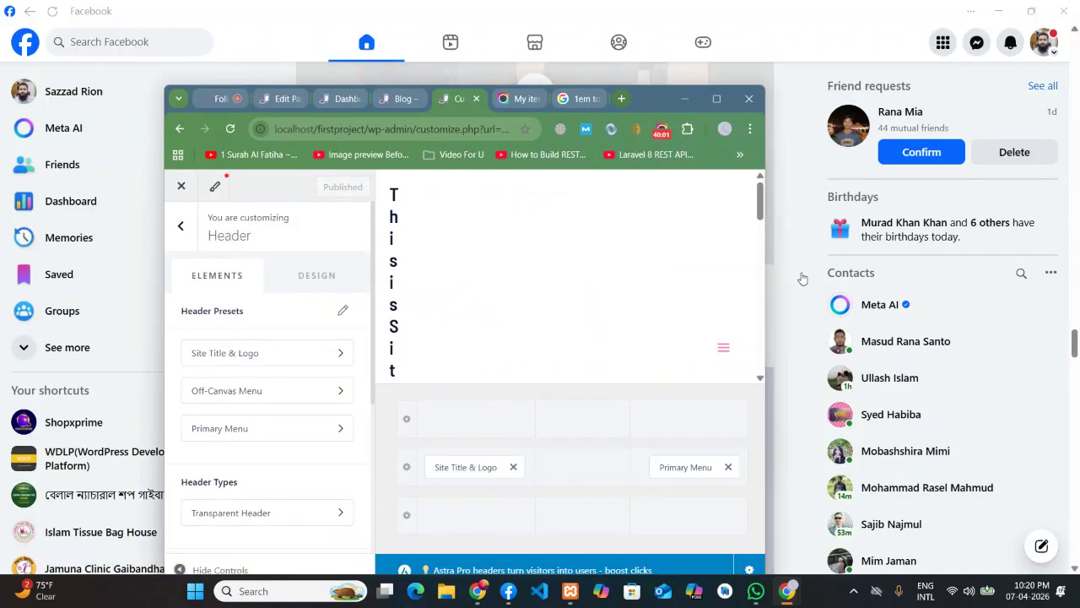
{"action": "left_click", "coordinate": [1009, 12]}
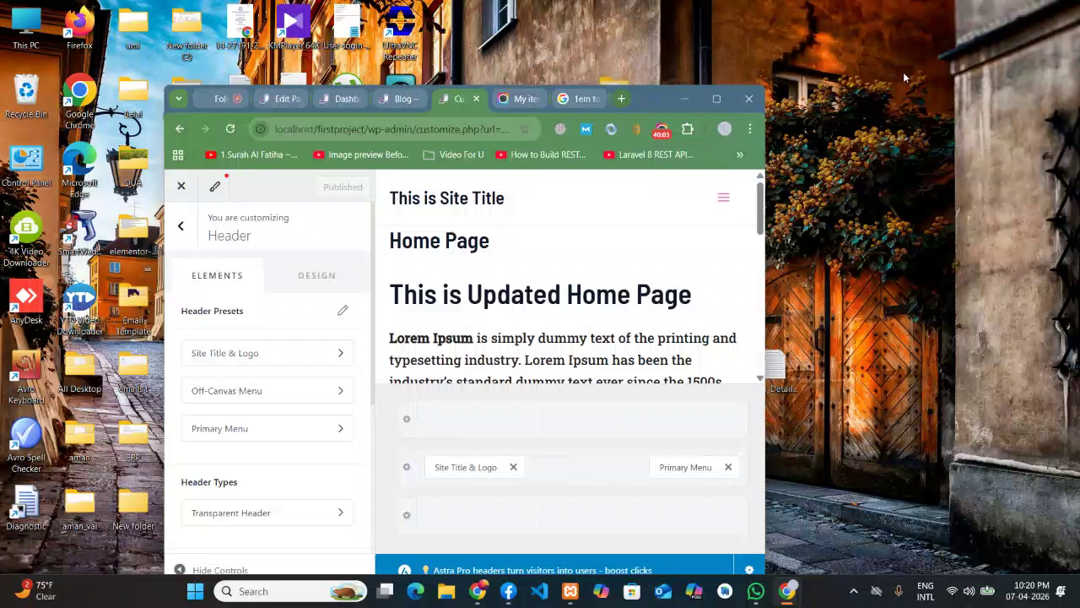
{"action": "left_click_drag", "start_coordinate": [768, 323], "coordinate": [760, 324]}
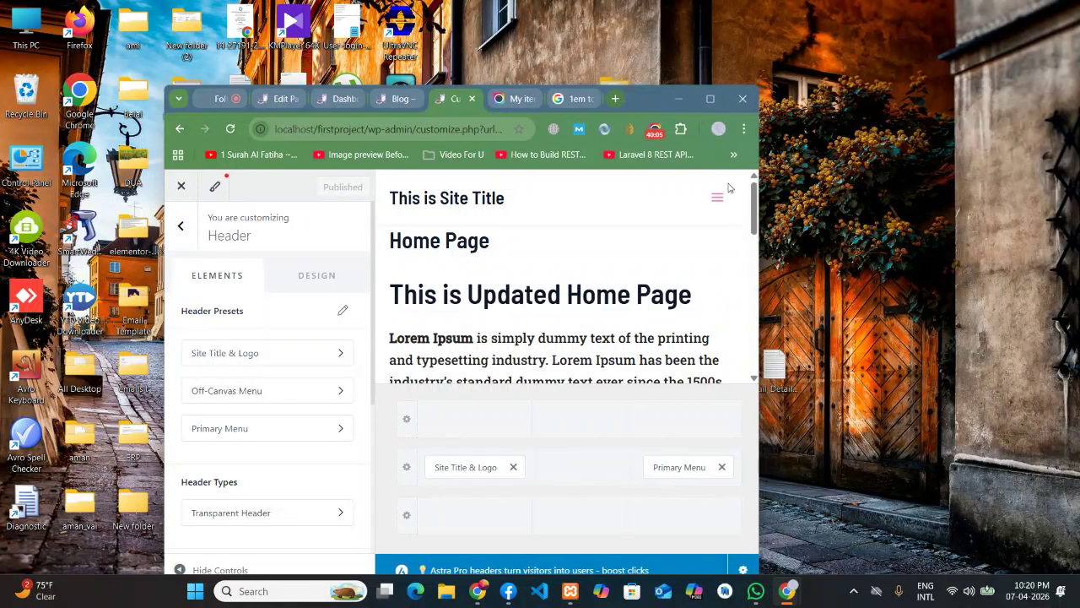
{"action": "left_click", "coordinate": [719, 196]}
{"action": "left_click", "coordinate": [719, 201]}
{"action": "left_click", "coordinate": [719, 203]}
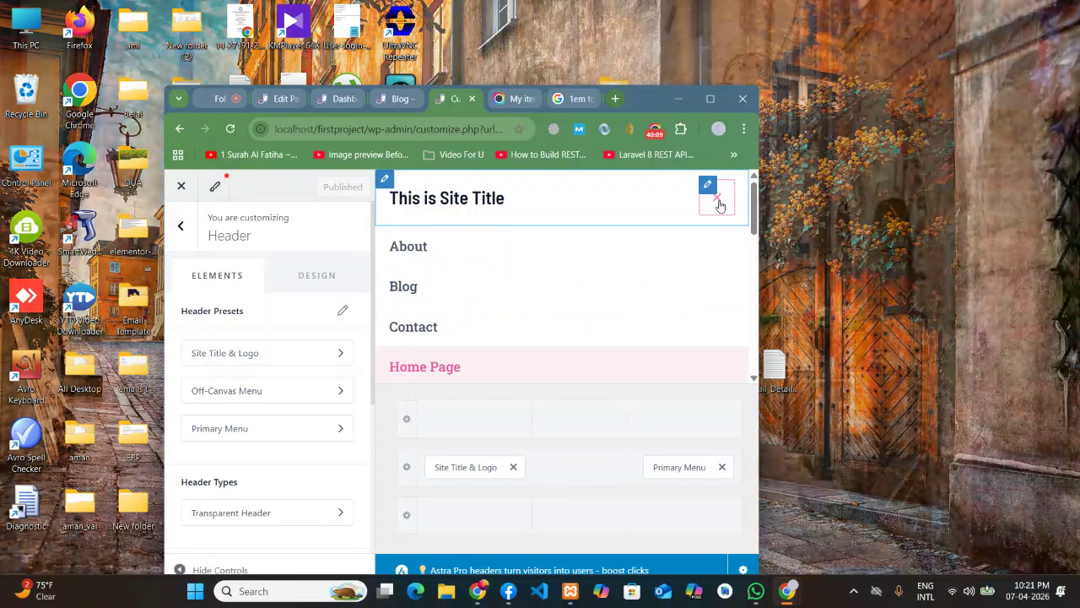
{"action": "left_click", "coordinate": [719, 202]}
{"action": "left_click_drag", "start_coordinate": [759, 274], "coordinate": [1079, 274]}
{"action": "left_click", "coordinate": [1033, 98]}
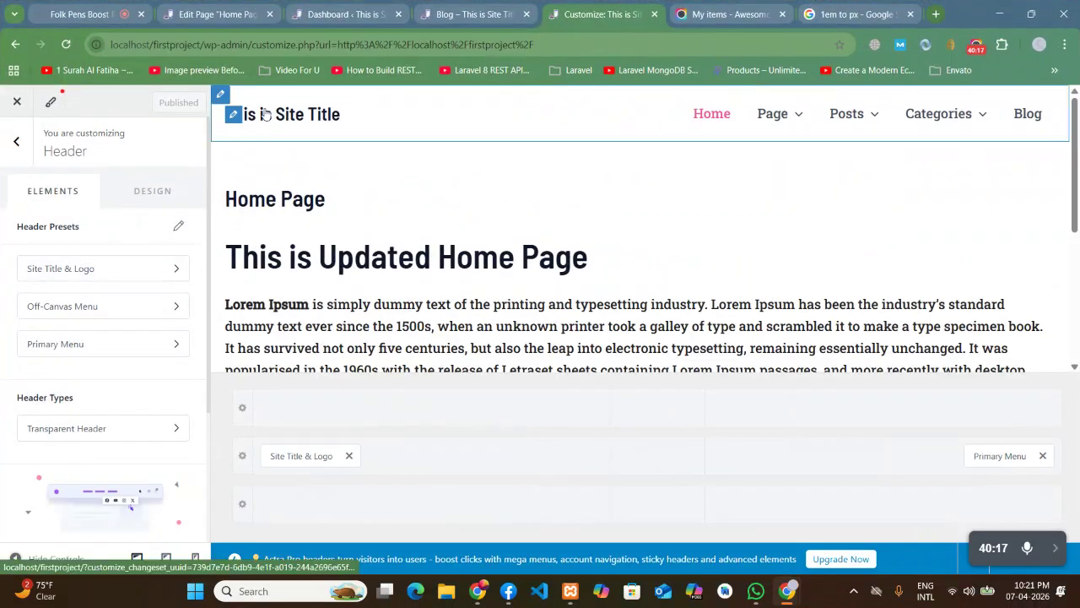
In the Site Title & Logo settings, upload "Tech Solution Us (1080 x 300 px).png" and select it as the logo.
{"action": "left_click", "coordinate": [138, 270]}
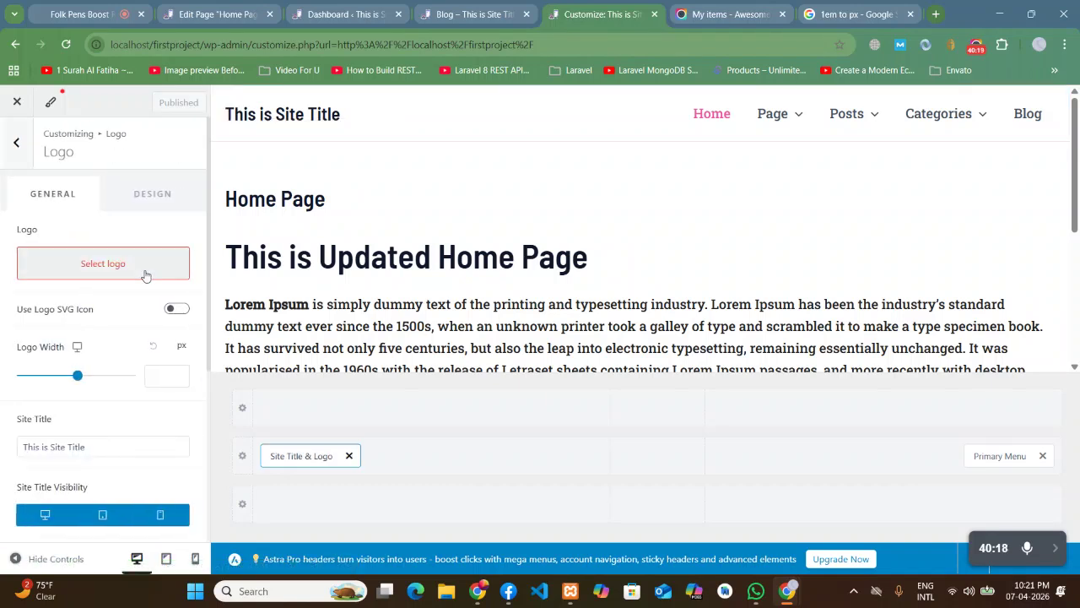
{"action": "left_click", "coordinate": [23, 148]}
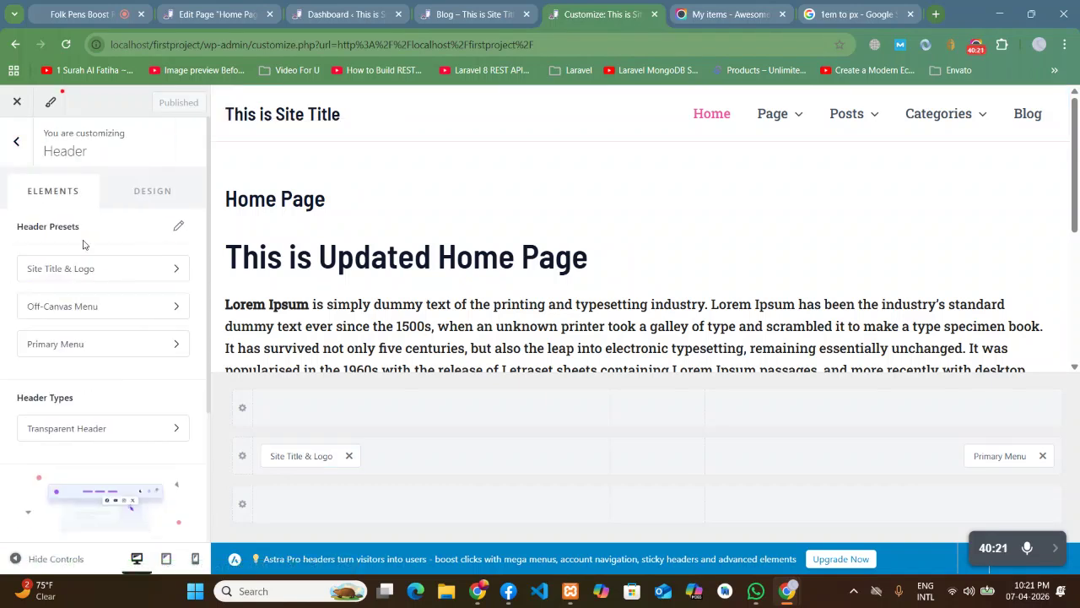
{"action": "left_click", "coordinate": [113, 272]}
{"action": "left_click", "coordinate": [102, 267]}
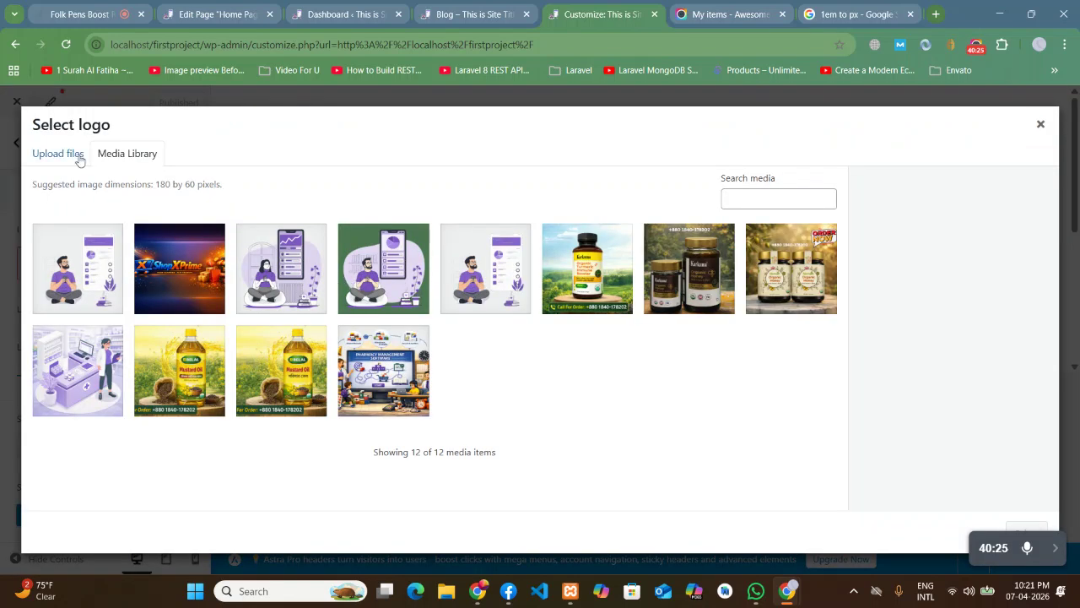
{"action": "left_click", "coordinate": [74, 156]}
{"action": "left_click", "coordinate": [511, 344]}
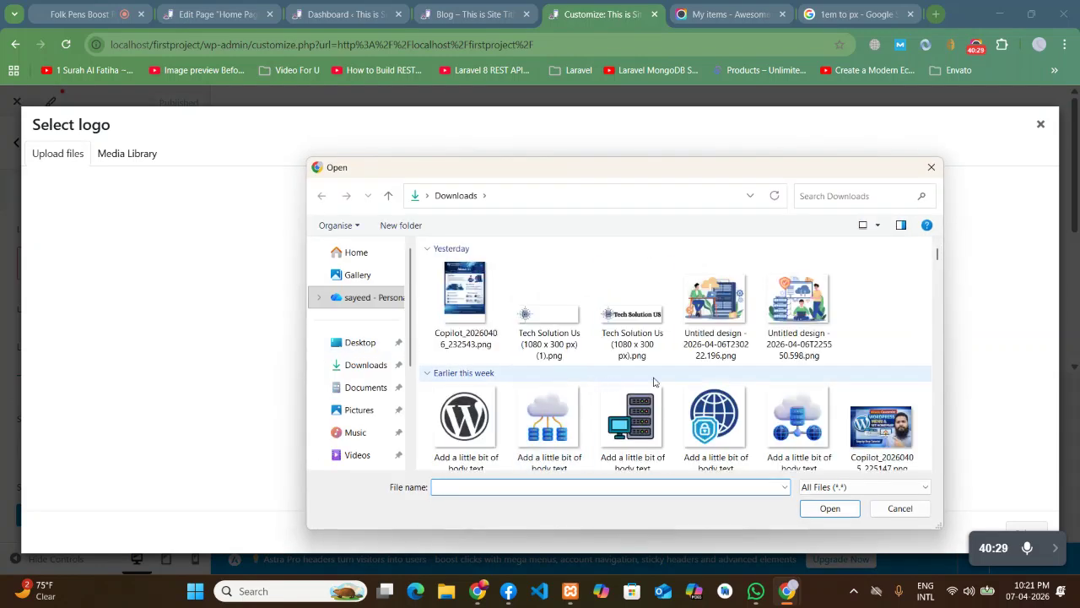
{"action": "left_click", "coordinate": [633, 314]}
{"action": "left_click", "coordinate": [827, 507]}
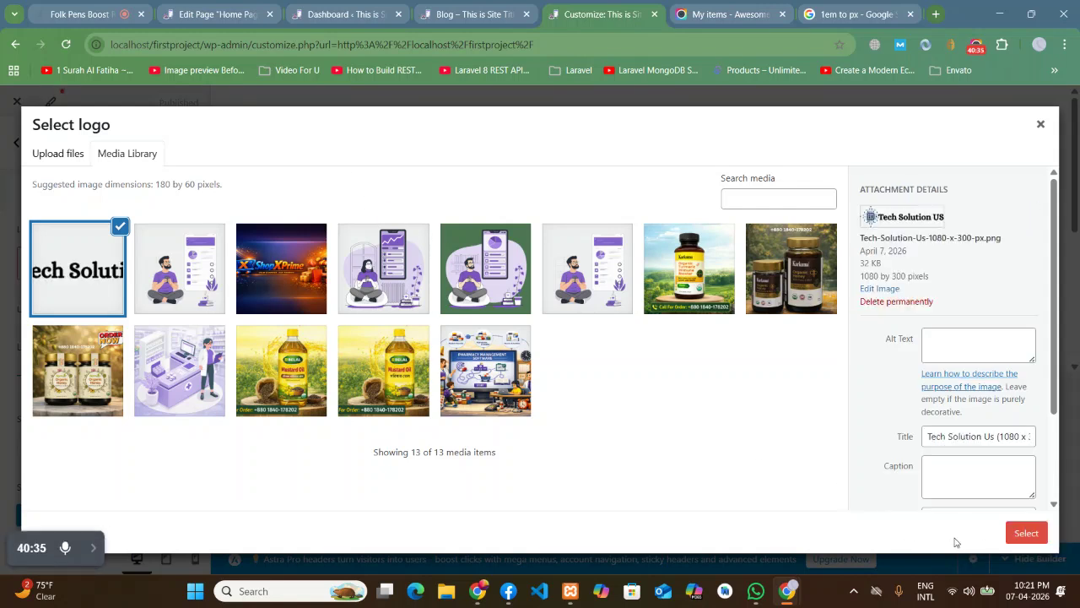
{"action": "left_click", "coordinate": [1025, 533]}
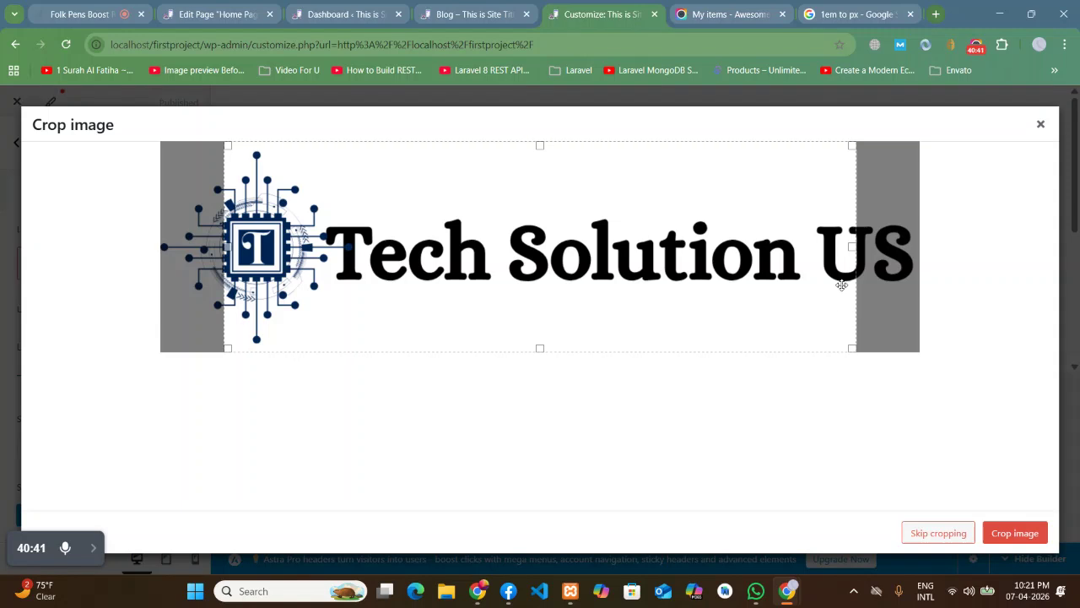
Extend the crop area to the full width of the logo image and apply the crop.
{"action": "left_click_drag", "start_coordinate": [852, 252], "coordinate": [918, 254]}
{"action": "left_click_drag", "start_coordinate": [223, 247], "coordinate": [150, 247]}
{"action": "left_click", "coordinate": [1013, 535]}
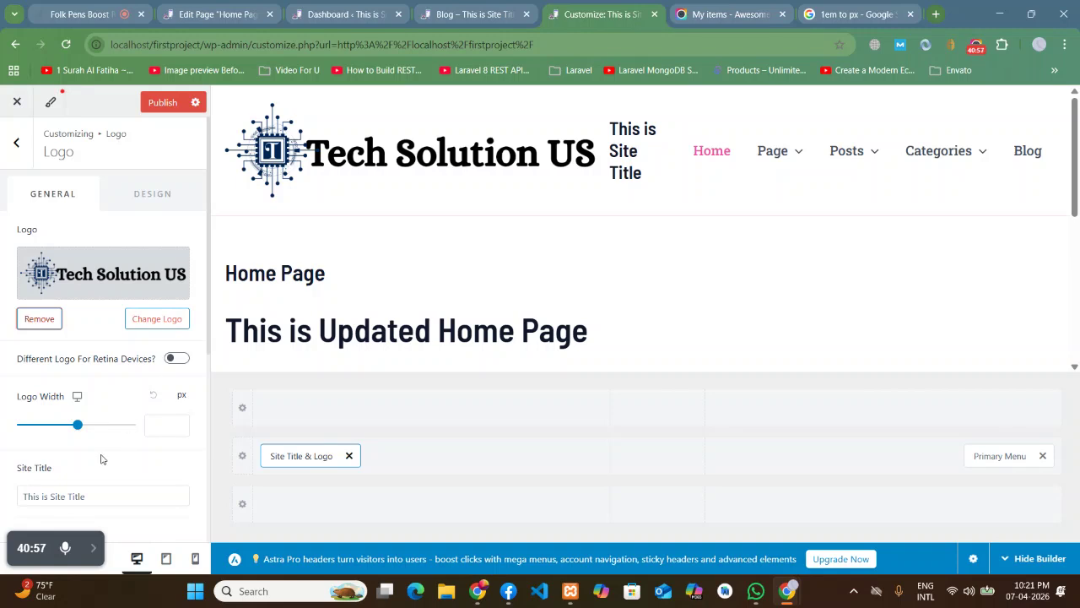
Reduce the desktop Logo Width to 206 px.
{"action": "scroll", "coordinate": [103, 460], "scroll_direction": "down", "scroll_amount": 1}
{"action": "left_click", "coordinate": [79, 355]}
{"action": "left_click_drag", "start_coordinate": [78, 356], "coordinate": [60, 355]}
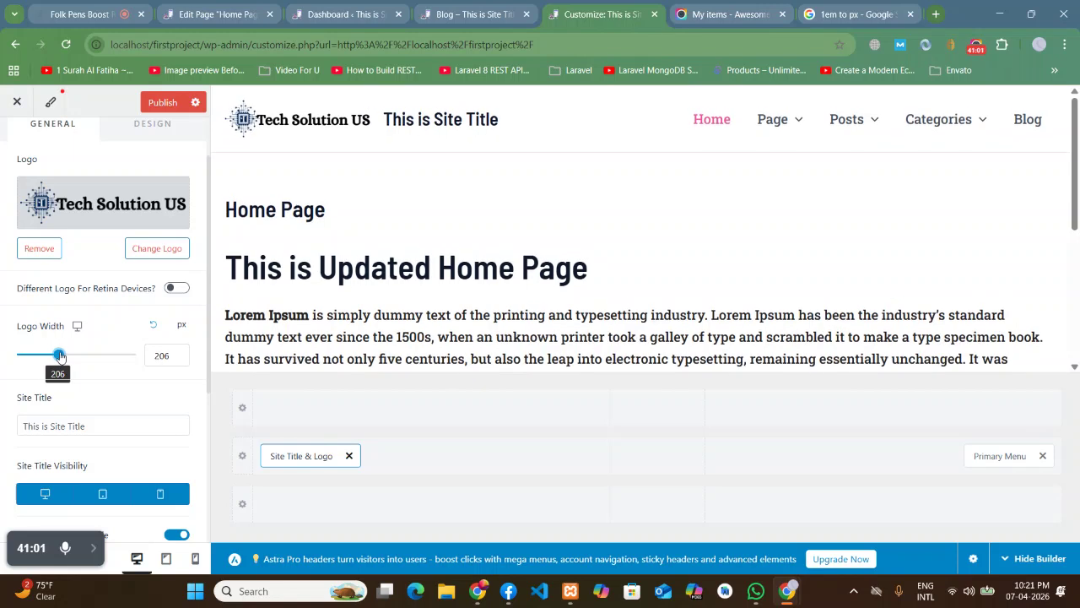
Turn off Inline Logo & Site Title for the header logo and review the remaining tagline and visibility options.
{"action": "scroll", "coordinate": [131, 420], "scroll_direction": "down", "scroll_amount": 2}
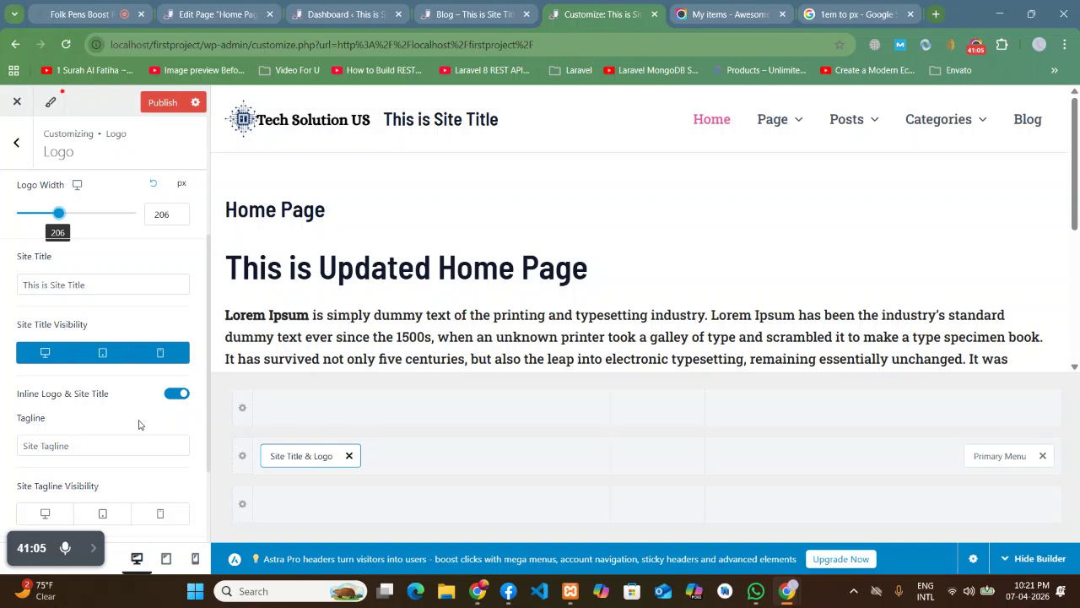
{"action": "left_click", "coordinate": [169, 395]}
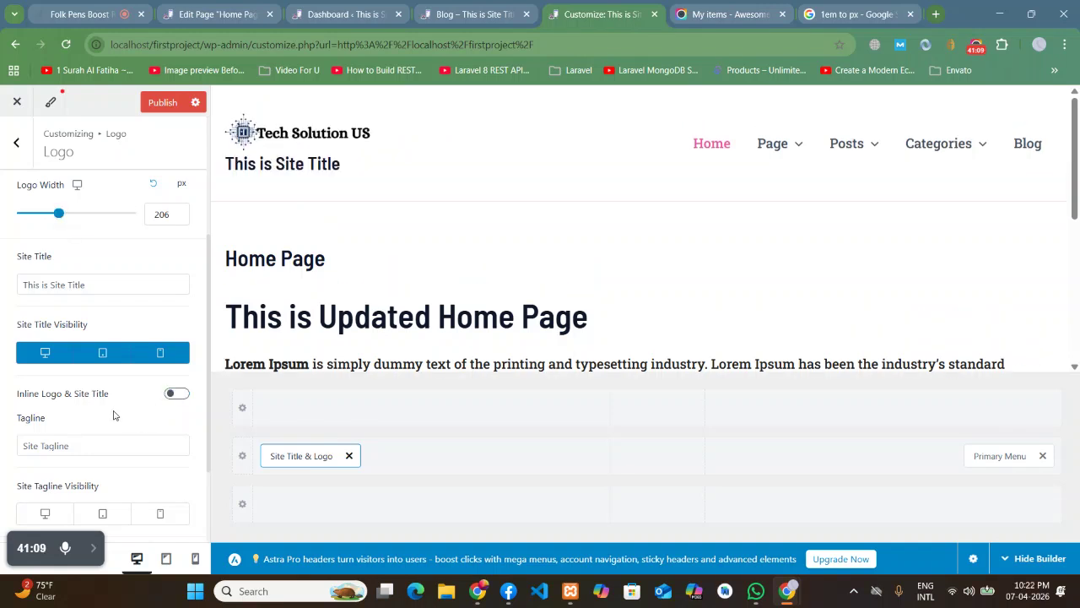
{"action": "scroll", "coordinate": [112, 415], "scroll_direction": "down", "scroll_amount": 2}
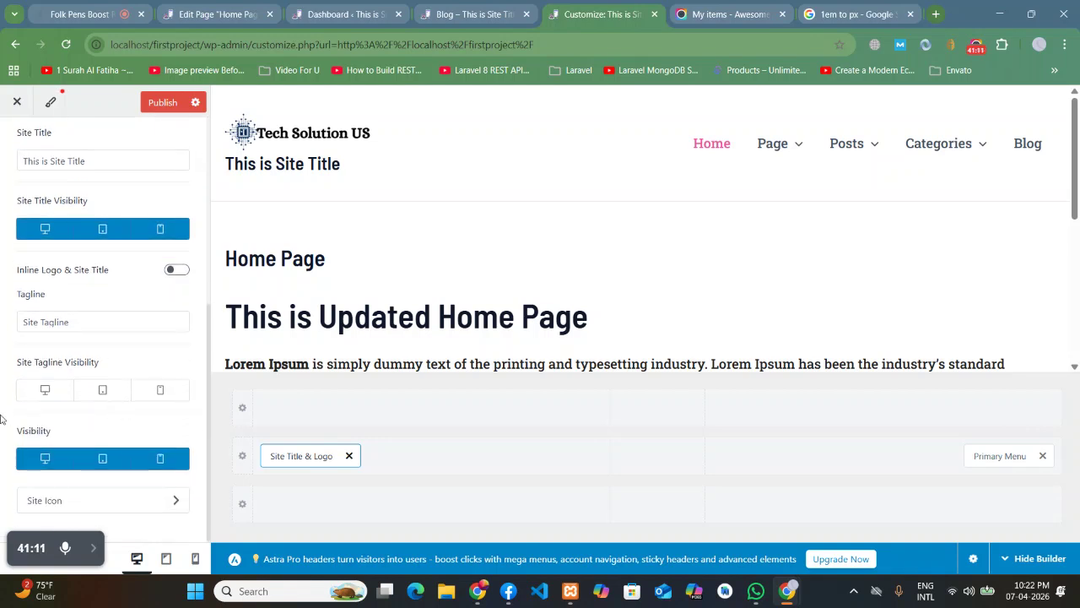
Clear the Tagline and Site Title texts in the header logo settings.
{"action": "scroll", "coordinate": [3, 420], "scroll_direction": "up", "scroll_amount": 2}
{"action": "left_click", "coordinate": [93, 429]}
{"action": "left_click_drag", "start_coordinate": [57, 435], "coordinate": [1, 436]}
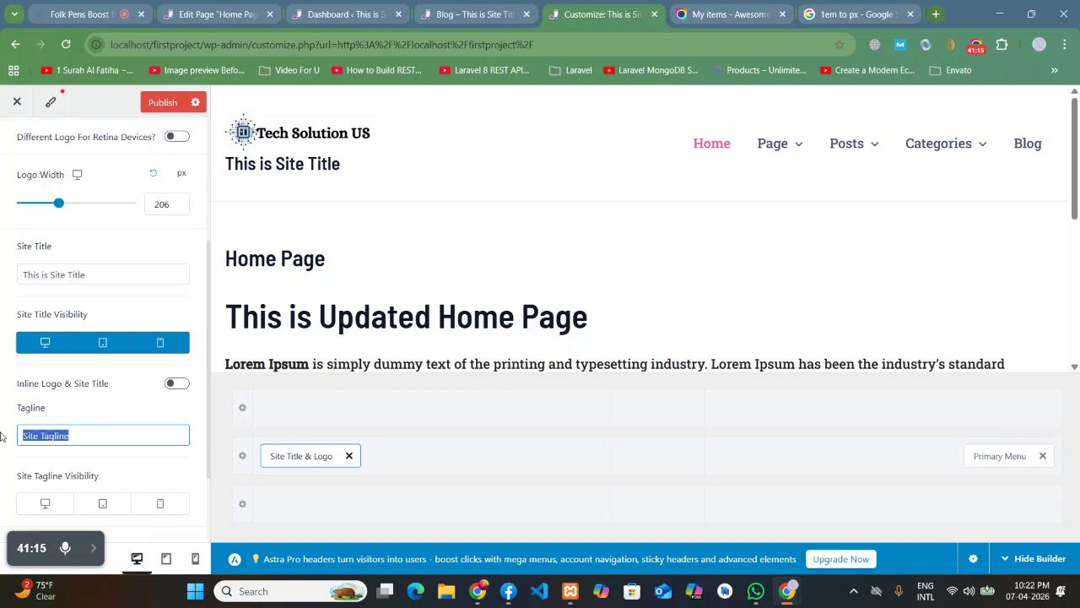
{"action": "key", "text": "BackSpace"}
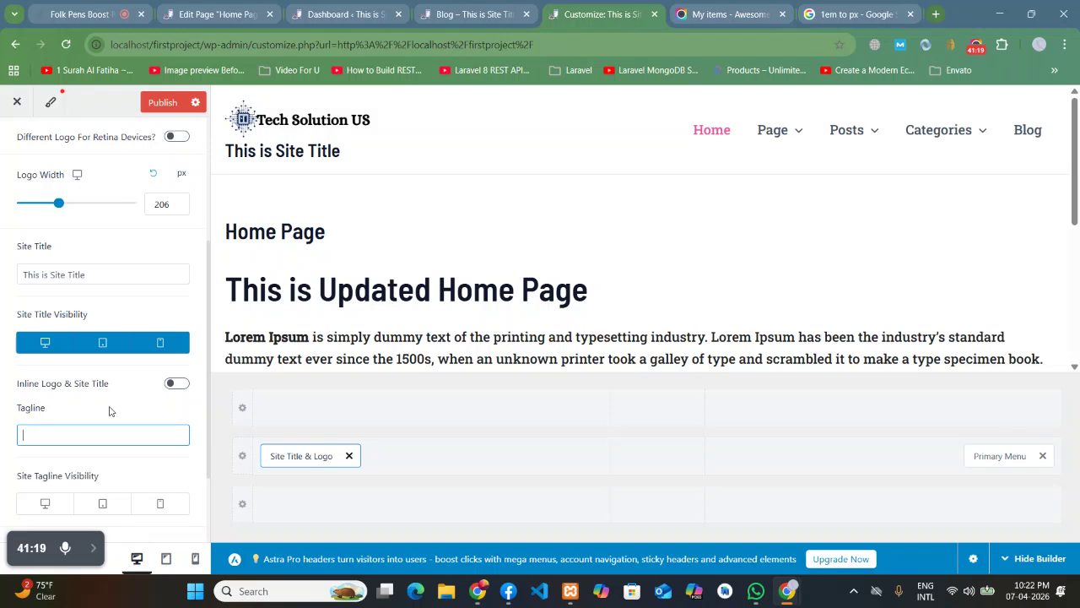
{"action": "scroll", "coordinate": [109, 411], "scroll_direction": "up", "scroll_amount": 1}
{"action": "left_click_drag", "start_coordinate": [88, 344], "coordinate": [1, 349]}
{"action": "key", "text": "BackSpace"}
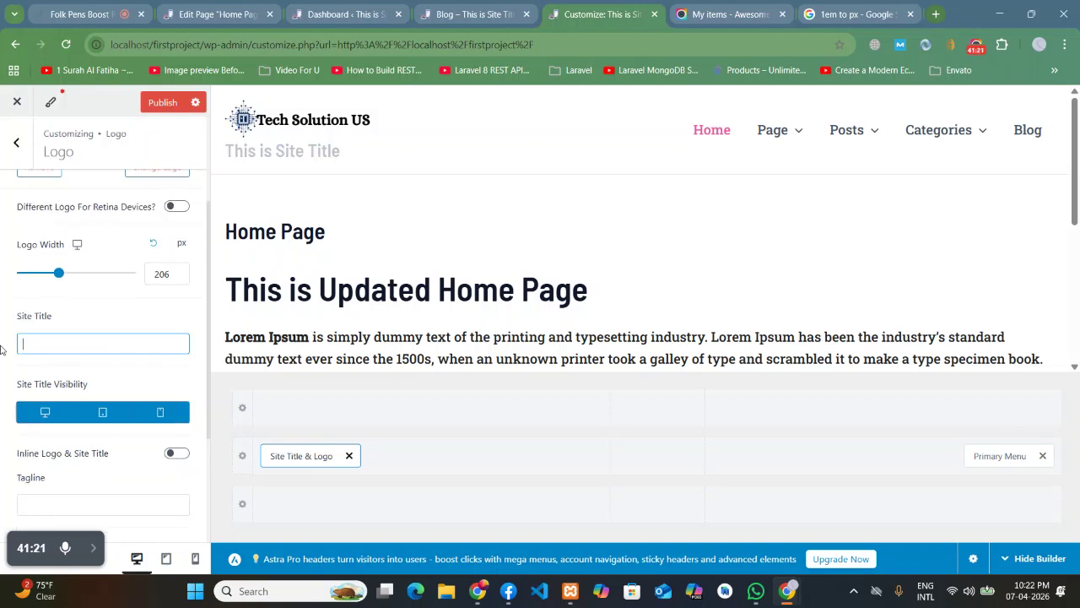
Increase the desktop Logo Width to 278 px.
{"action": "scroll", "coordinate": [133, 347], "scroll_direction": "up", "scroll_amount": 2}
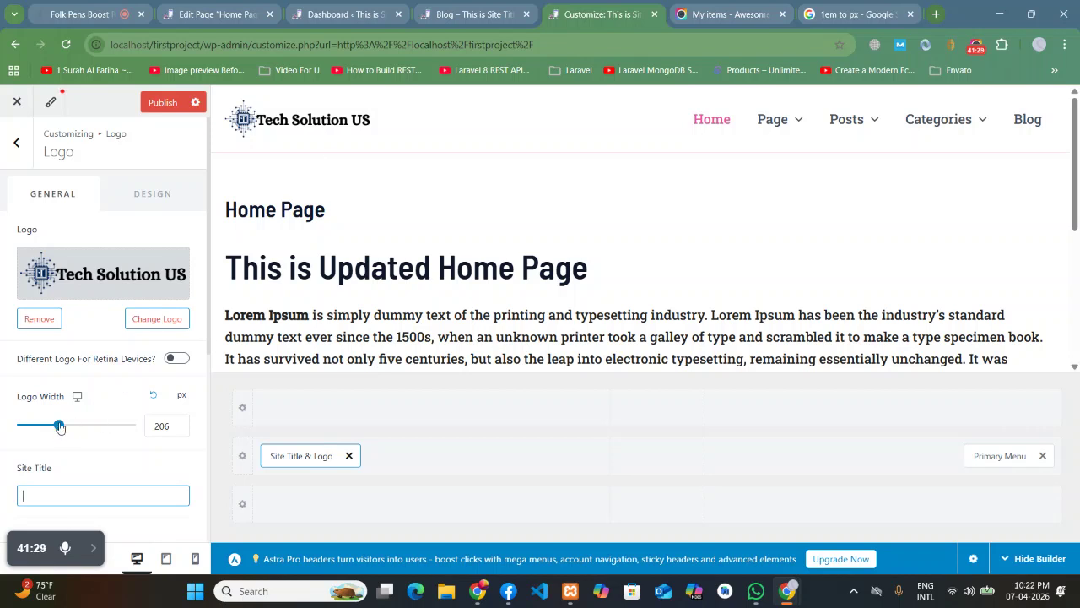
{"action": "mouse_move", "coordinate": [59, 425]}
{"action": "left_mouse_down"}
{"action": "mouse_move", "coordinate": [95, 426]}
{"action": "mouse_move", "coordinate": [72, 428]}
{"action": "left_mouse_up"}
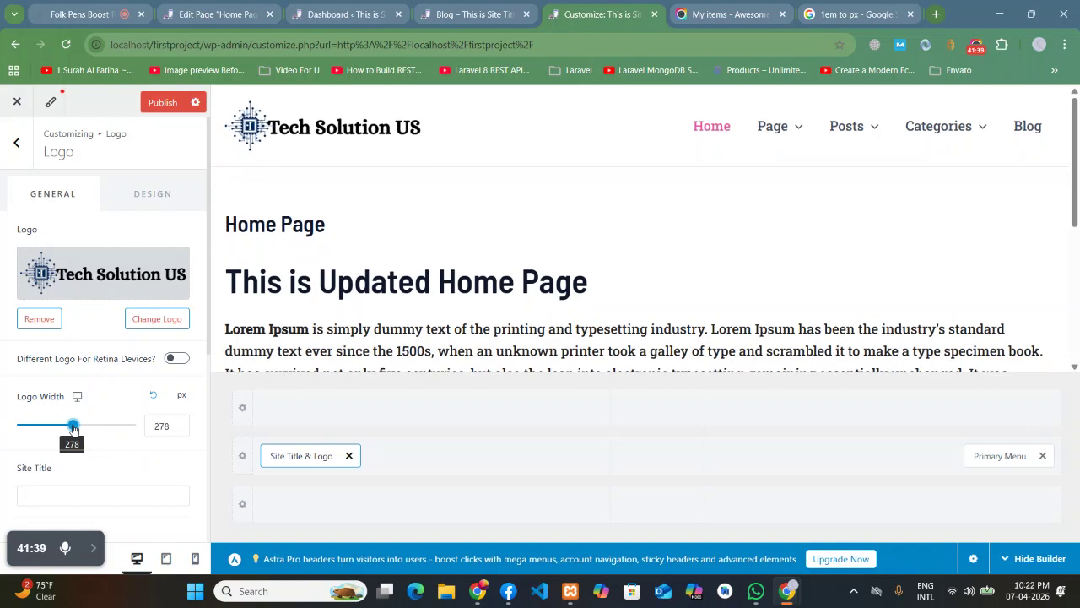
{"action": "scroll", "coordinate": [27, 356], "scroll_direction": "down", "scroll_amount": 2}
{"action": "left_click", "coordinate": [71, 356]}
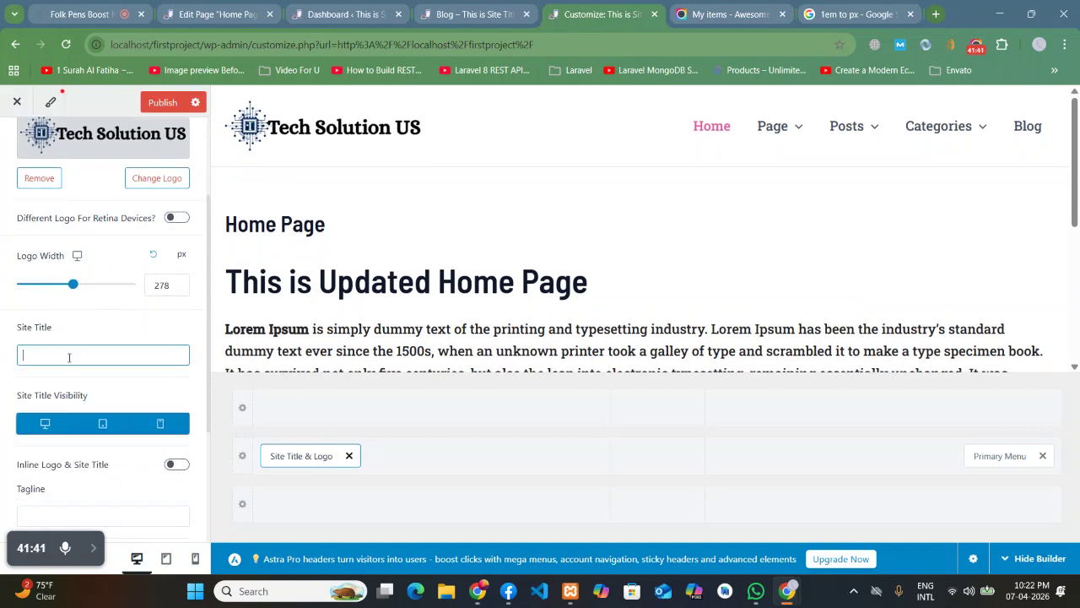
{"action": "scroll", "coordinate": [71, 357], "scroll_direction": "down", "scroll_amount": 1}
{"action": "left_click", "coordinate": [59, 447]}
{"action": "left_click", "coordinate": [52, 287]}
{"action": "scroll", "coordinate": [31, 321], "scroll_direction": "up", "scroll_amount": 3}
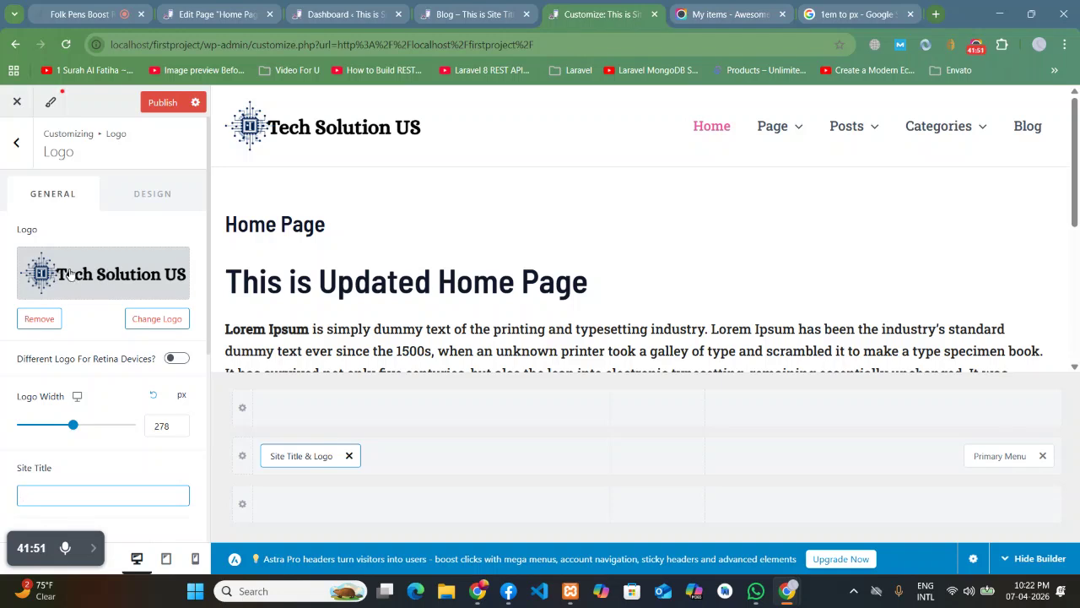
Review the remaining site title and tagline options and publish the header logo changes.
{"action": "scroll", "coordinate": [97, 331], "scroll_direction": "down", "scroll_amount": 2}
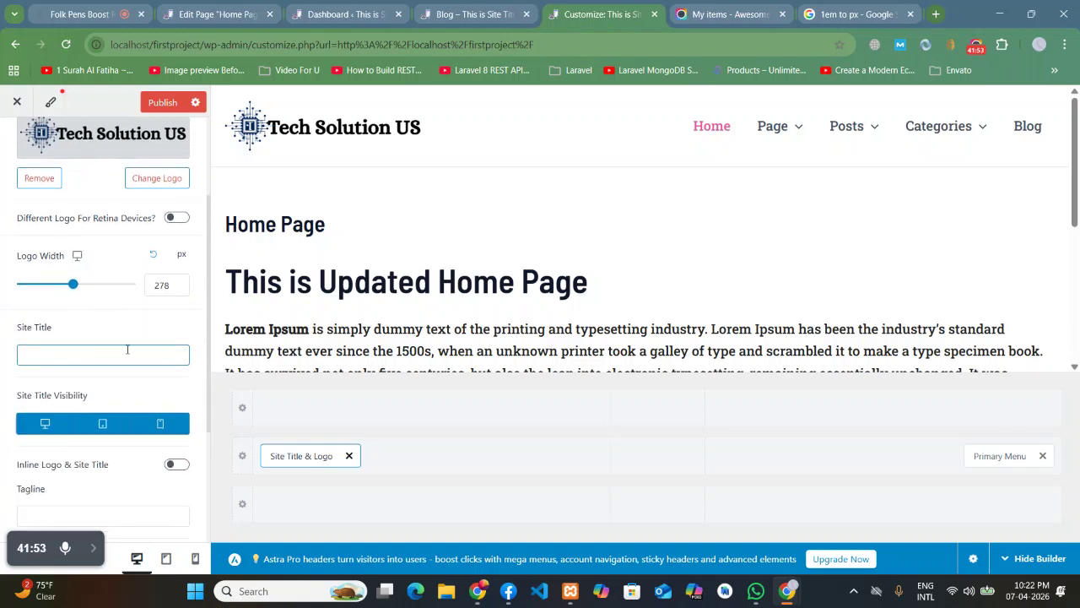
{"action": "scroll", "coordinate": [4, 355], "scroll_direction": "down", "scroll_amount": 2}
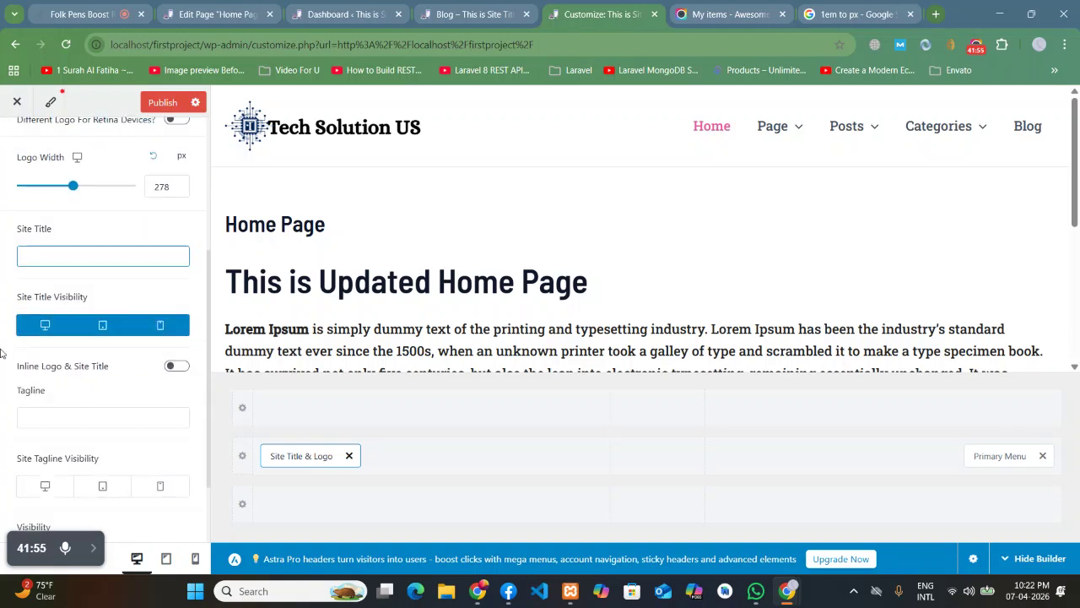
{"action": "left_click", "coordinate": [52, 374]}
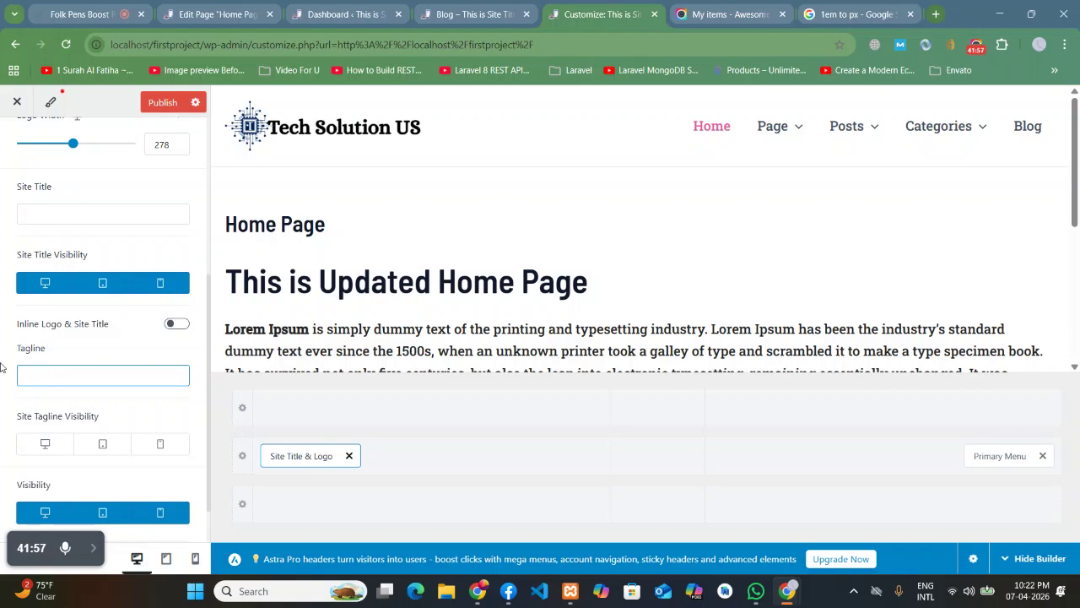
{"action": "scroll", "coordinate": [3, 368], "scroll_direction": "down", "scroll_amount": 1}
{"action": "scroll", "coordinate": [3, 365], "scroll_direction": "up", "scroll_amount": 5}
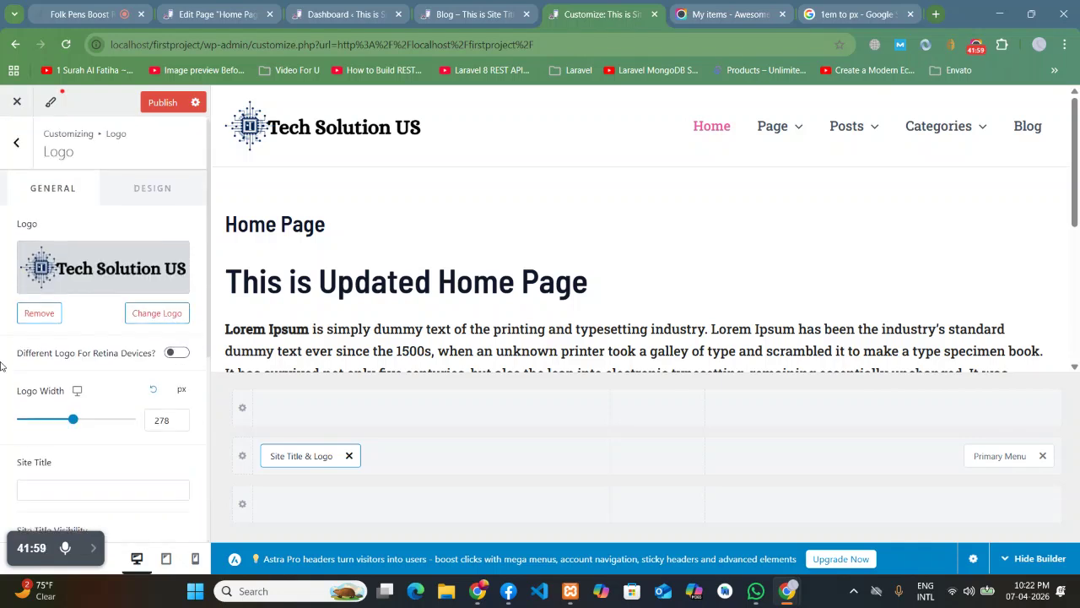
{"action": "left_click", "coordinate": [154, 105]}
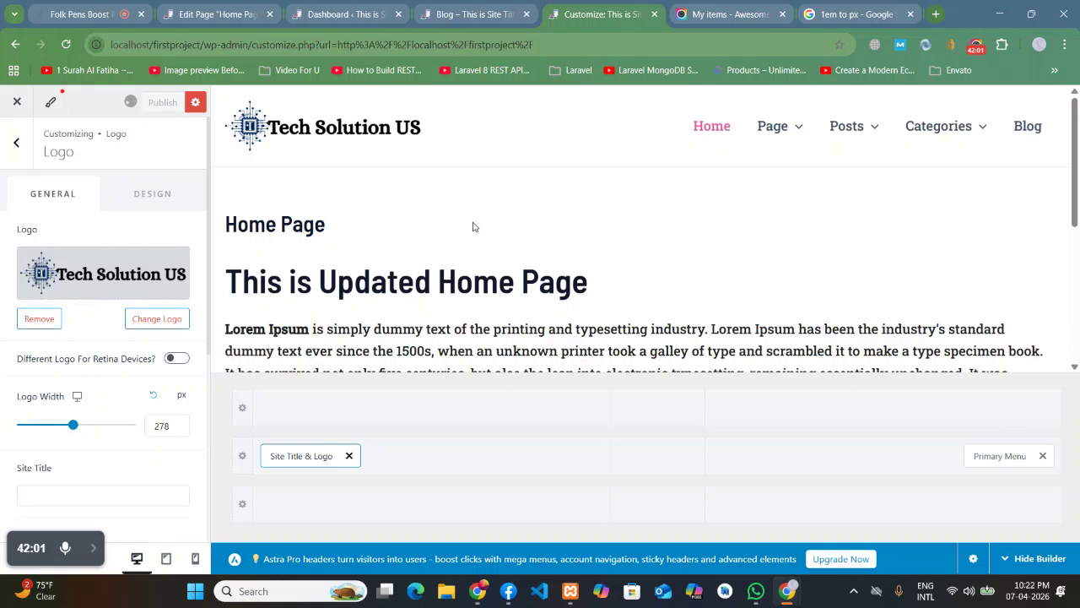
View the live site's home and Blog pages to examine the header logo, and return home through the logo.
{"action": "left_click", "coordinate": [473, 14]}
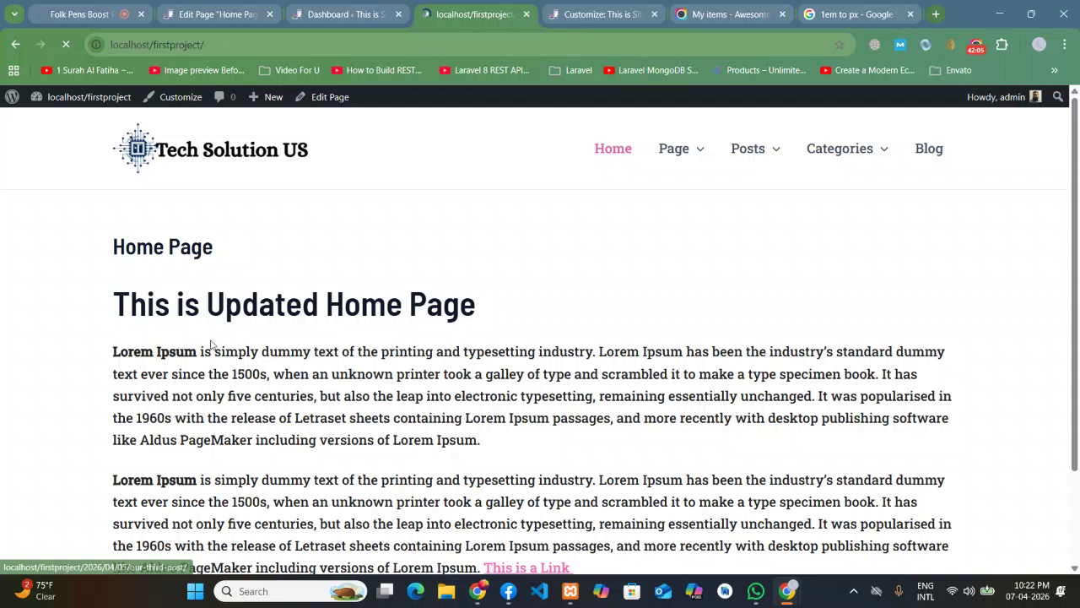
{"action": "scroll", "coordinate": [312, 339], "scroll_direction": "down", "scroll_amount": 3}
{"action": "scroll", "coordinate": [312, 339], "scroll_direction": "up", "scroll_amount": 3}
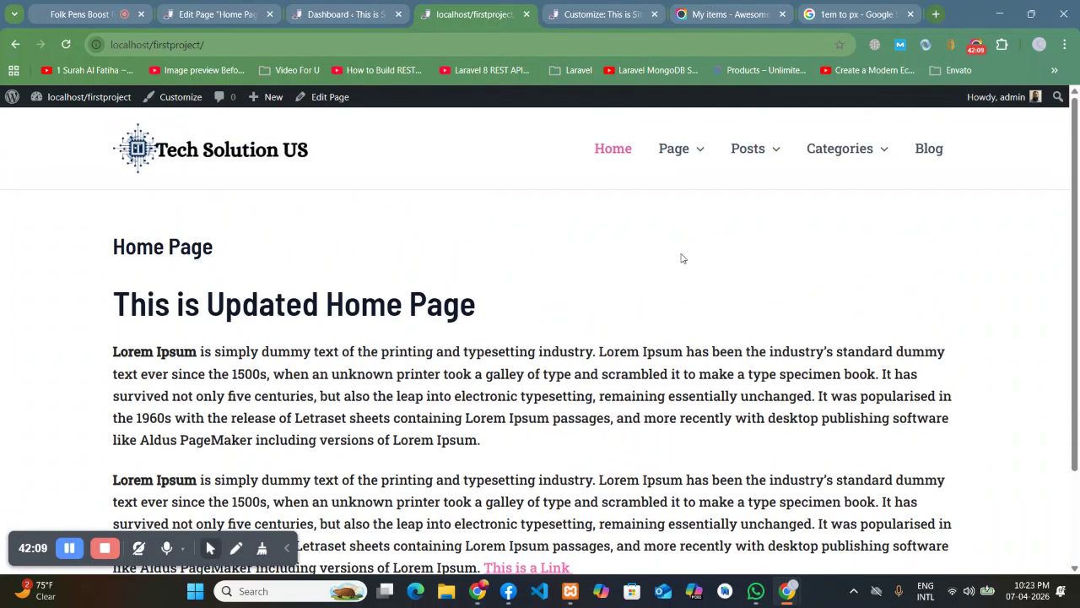
{"action": "mouse_move", "coordinate": [679, 149]}
{"action": "left_click", "coordinate": [671, 201]}
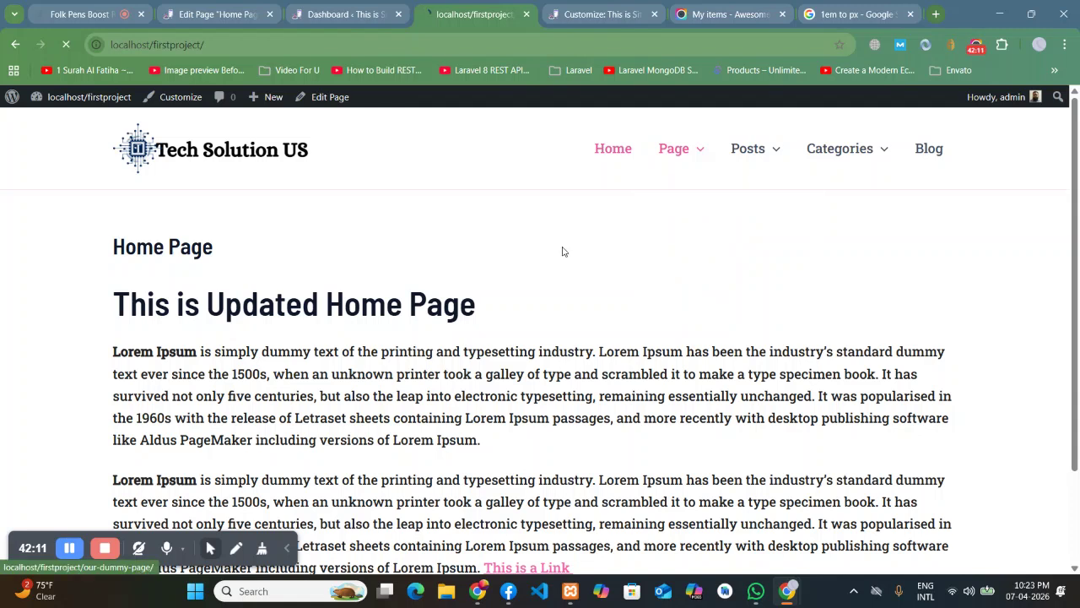
{"action": "left_click", "coordinate": [932, 149]}
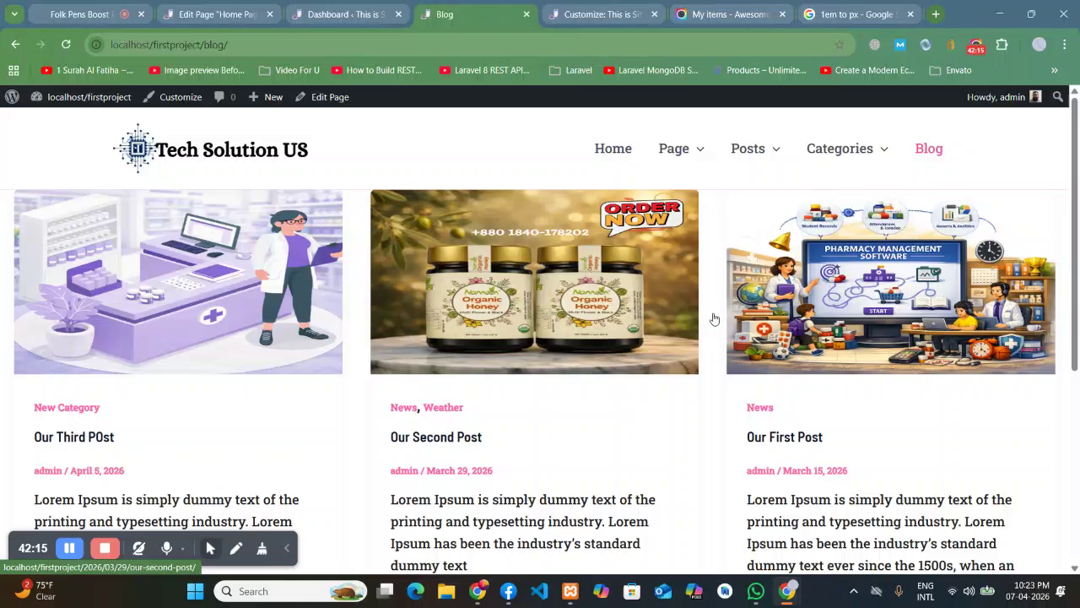
{"action": "scroll", "coordinate": [1072, 340], "scroll_direction": "down", "scroll_amount": 4}
{"action": "scroll", "coordinate": [1071, 340], "scroll_direction": "up", "scroll_amount": 4}
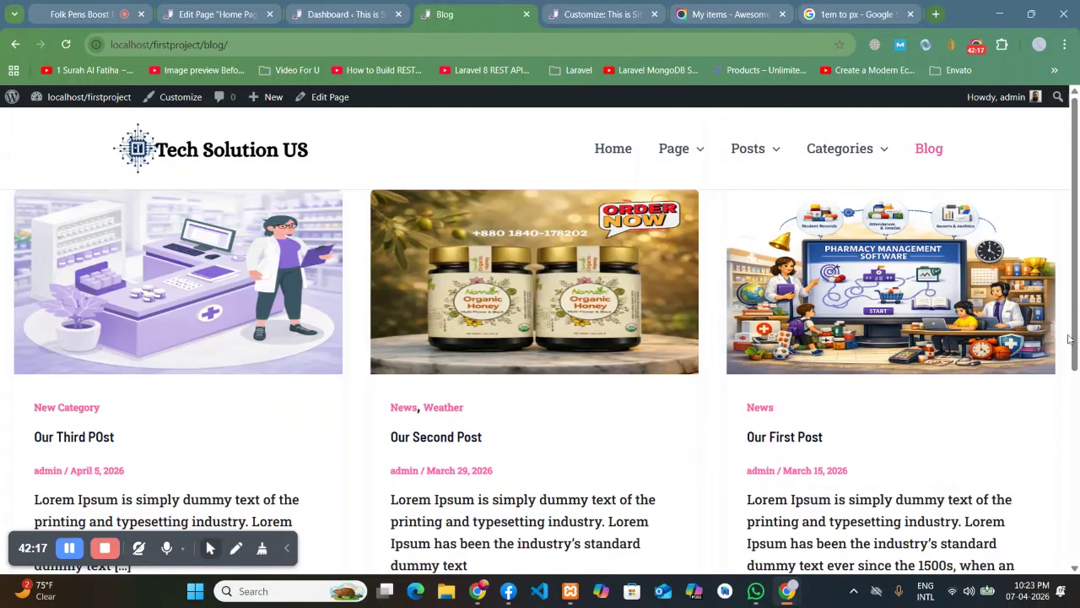
{"action": "left_click", "coordinate": [287, 161]}
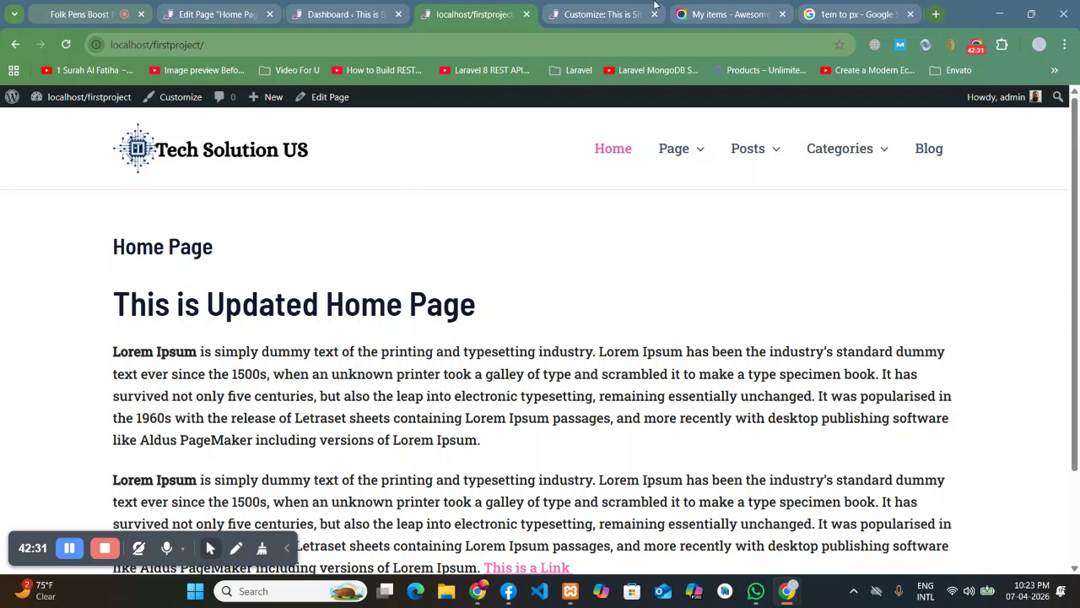
Return to the Customizer and examine the header's Off-Canvas Menu settings and the theme's menu location assignments.
{"action": "key", "text": "ctrl+Tab"}
{"action": "scroll", "coordinate": [81, 416], "scroll_direction": "down", "scroll_amount": 2}
{"action": "left_click", "coordinate": [62, 355]}
{"action": "scroll", "coordinate": [70, 359], "scroll_direction": "up", "scroll_amount": 2}
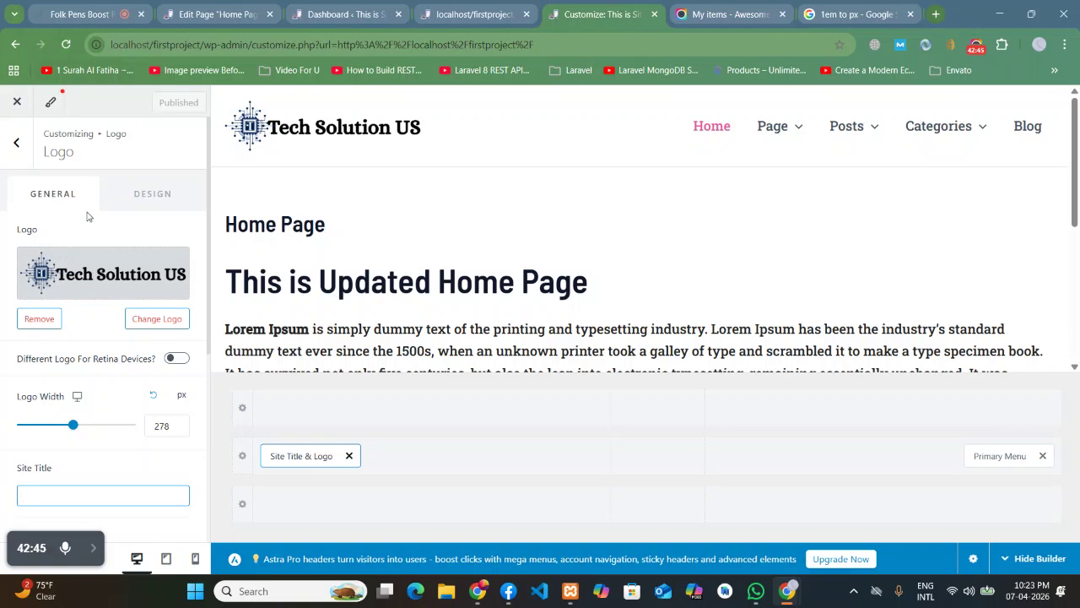
{"action": "left_click", "coordinate": [16, 142]}
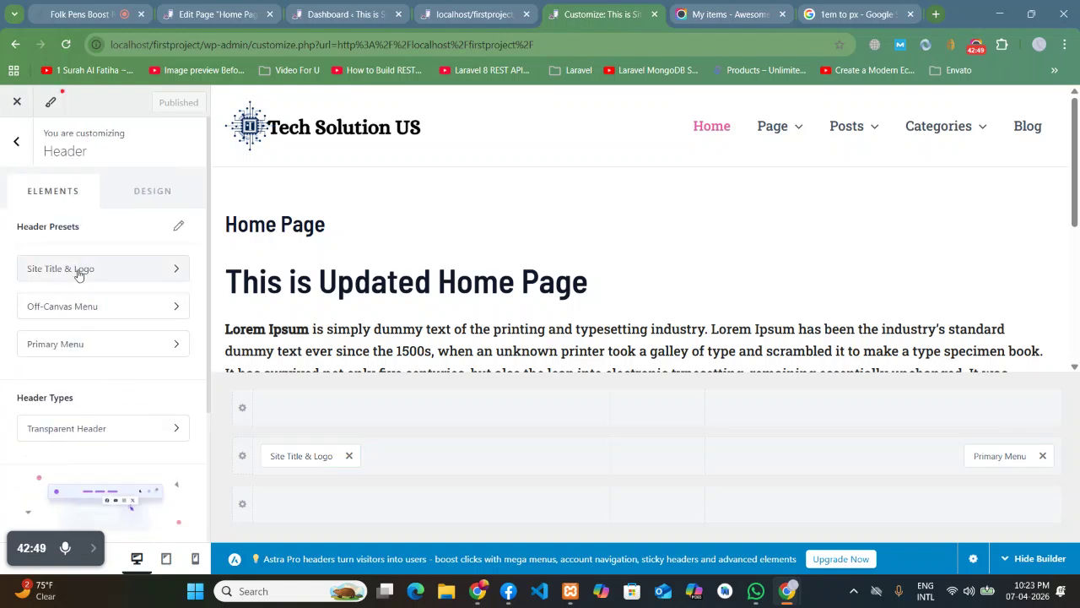
{"action": "left_click", "coordinate": [131, 315]}
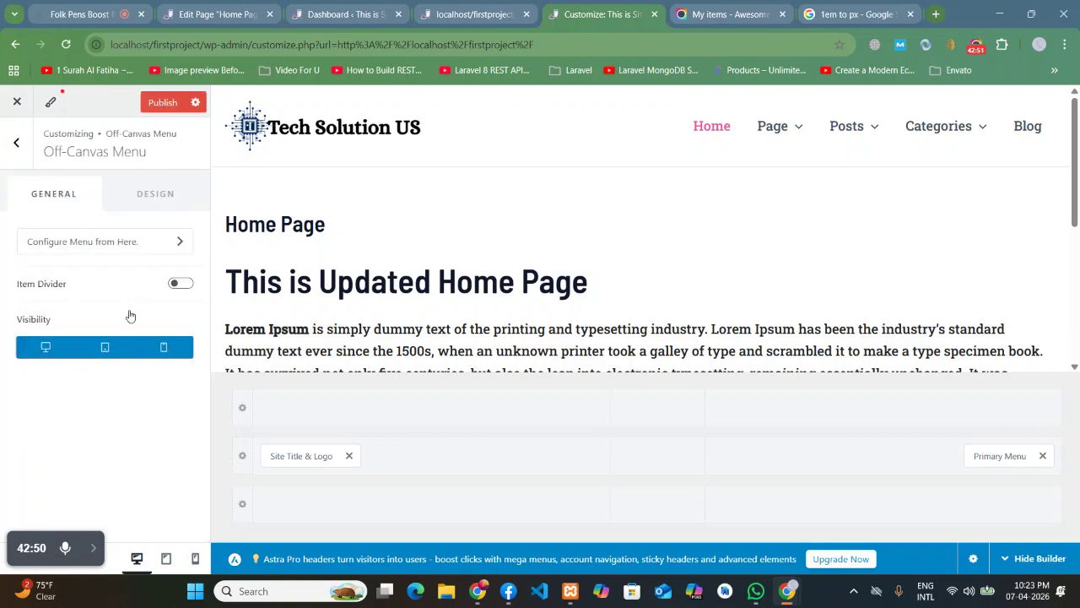
{"action": "left_click", "coordinate": [163, 244]}
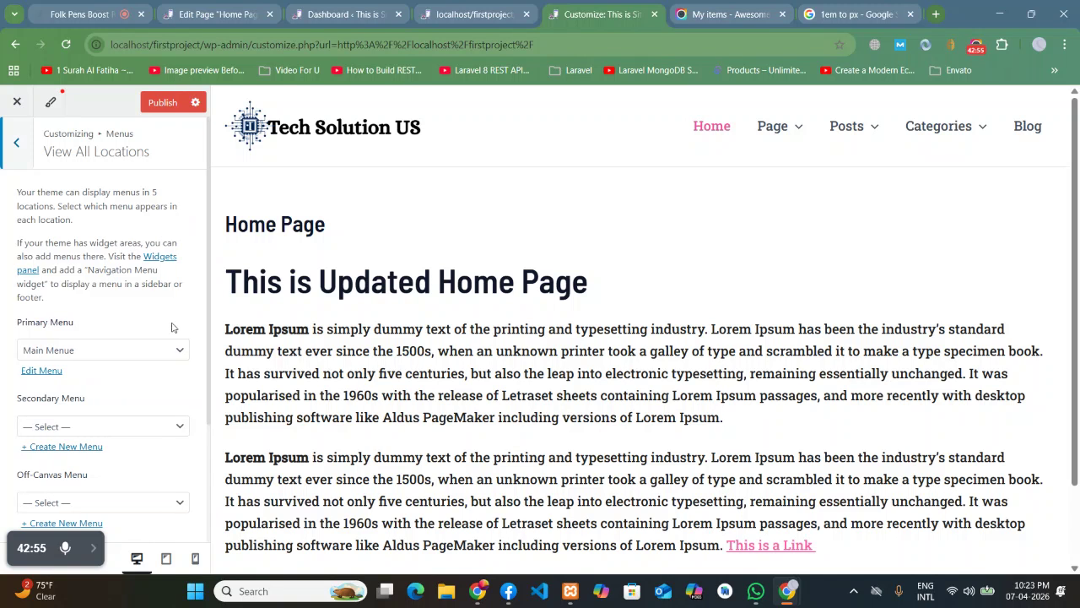
{"action": "scroll", "coordinate": [111, 334], "scroll_direction": "down", "scroll_amount": 2}
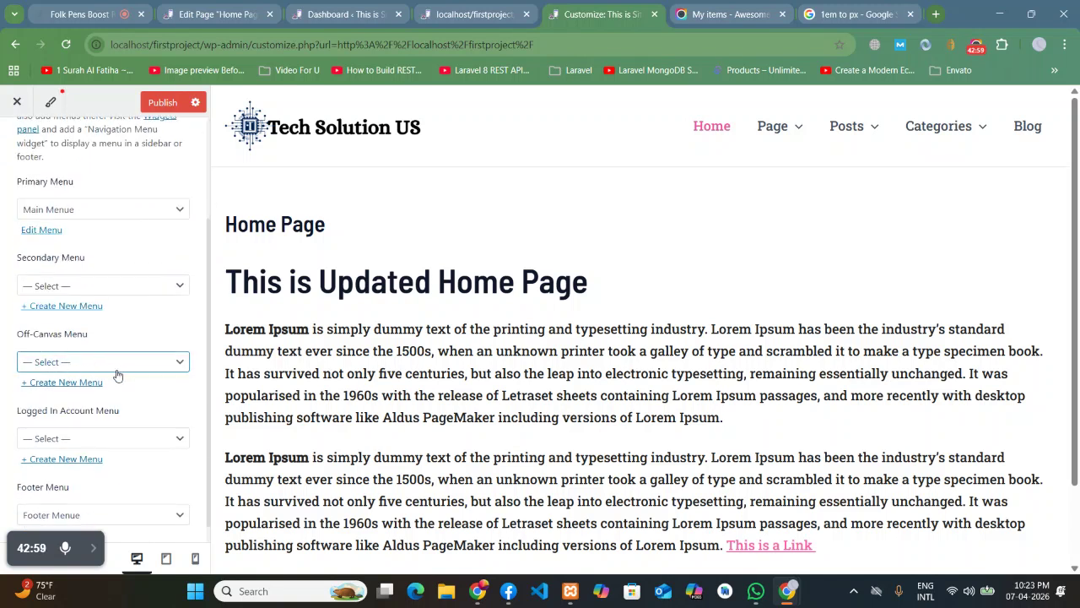
{"action": "scroll", "coordinate": [114, 373], "scroll_direction": "up", "scroll_amount": 2}
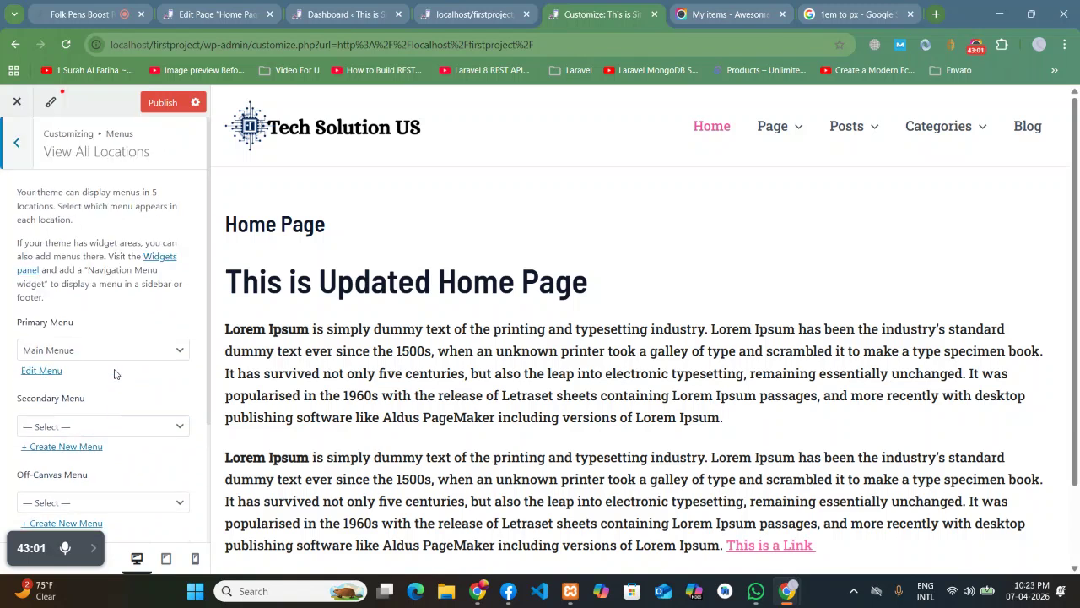
{"action": "left_click", "coordinate": [16, 142]}
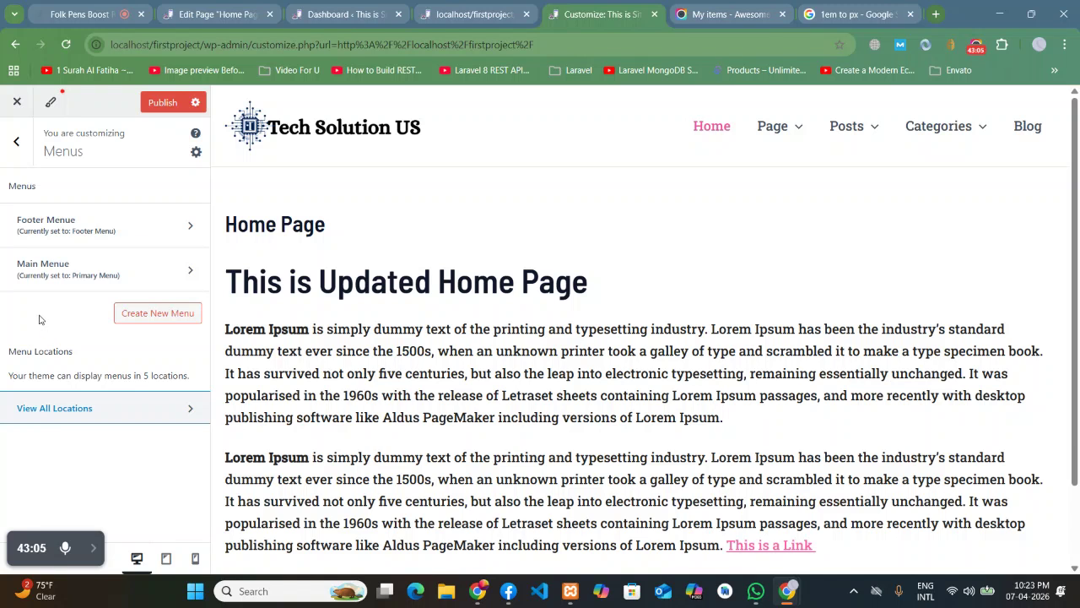
{"action": "left_click", "coordinate": [25, 145]}
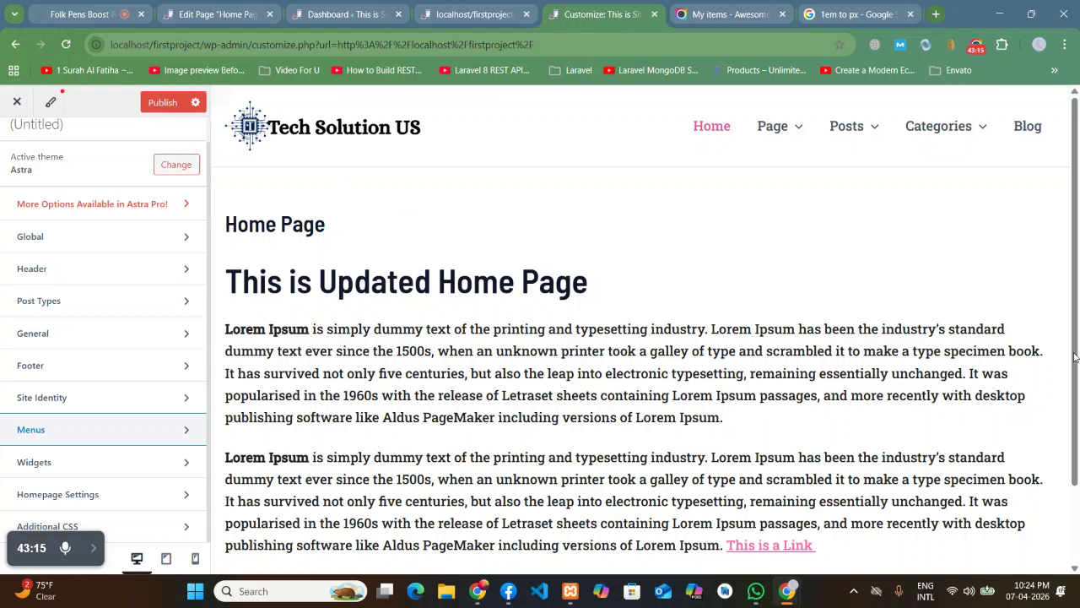
Narrow the browser window to examine the page's responsive layout, and maximize the window again.
{"action": "left_click", "coordinate": [1030, 14]}
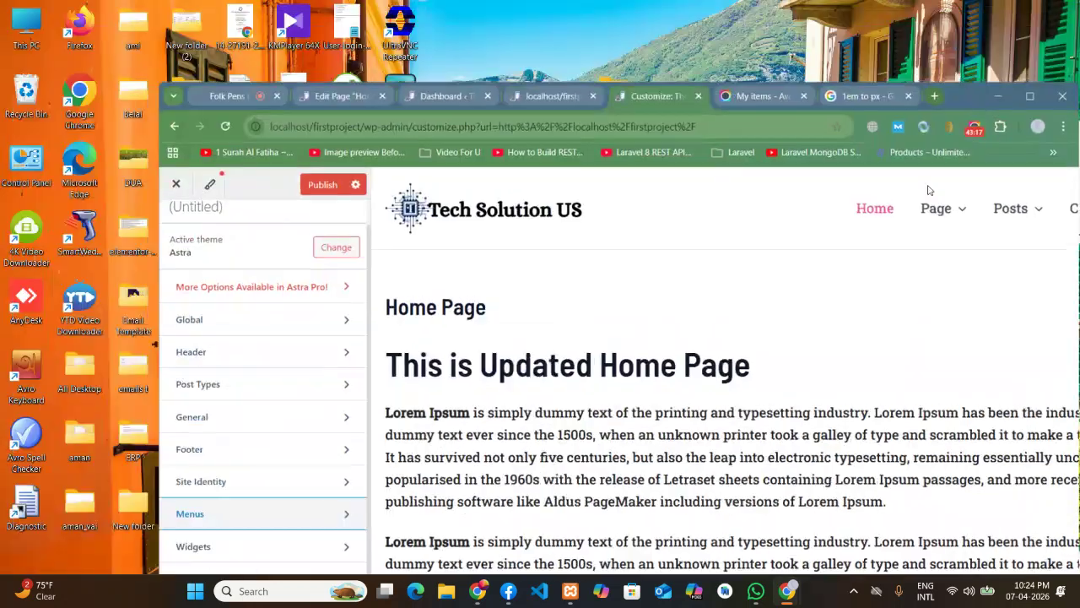
{"action": "left_click_drag", "start_coordinate": [1076, 292], "coordinate": [606, 268]}
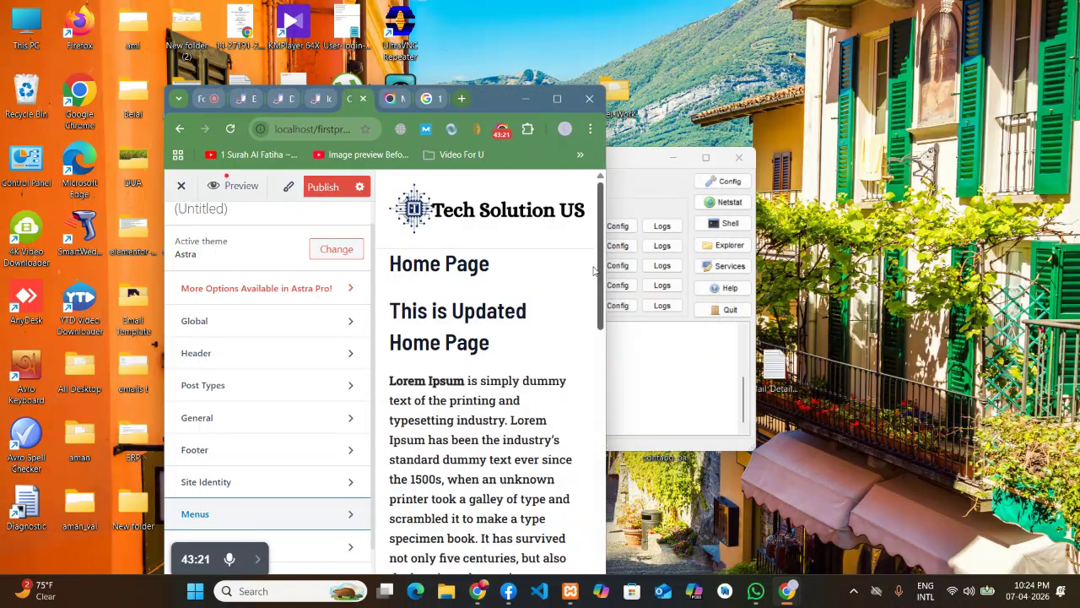
{"action": "scroll", "coordinate": [571, 266], "scroll_direction": "down", "scroll_amount": 5}
{"action": "left_click", "coordinate": [557, 98]}
Inspect the live home page with the developer tools' responsive device view and expand the mobile menu.
{"action": "left_click", "coordinate": [307, 5]}
{"action": "left_click", "coordinate": [491, 10]}
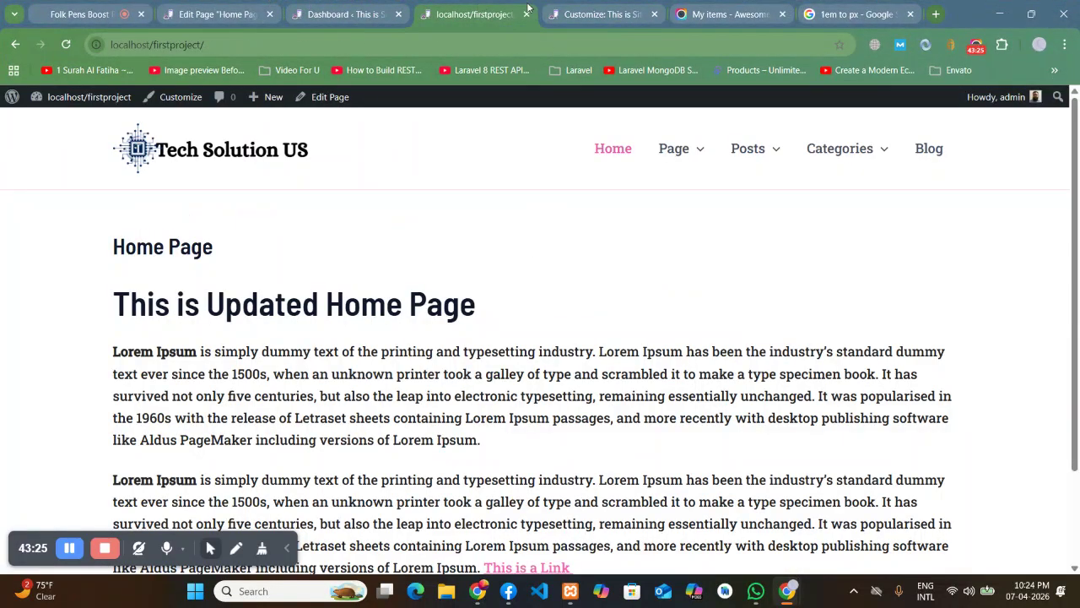
{"action": "right_click", "coordinate": [605, 327]}
{"action": "left_click", "coordinate": [662, 562]}
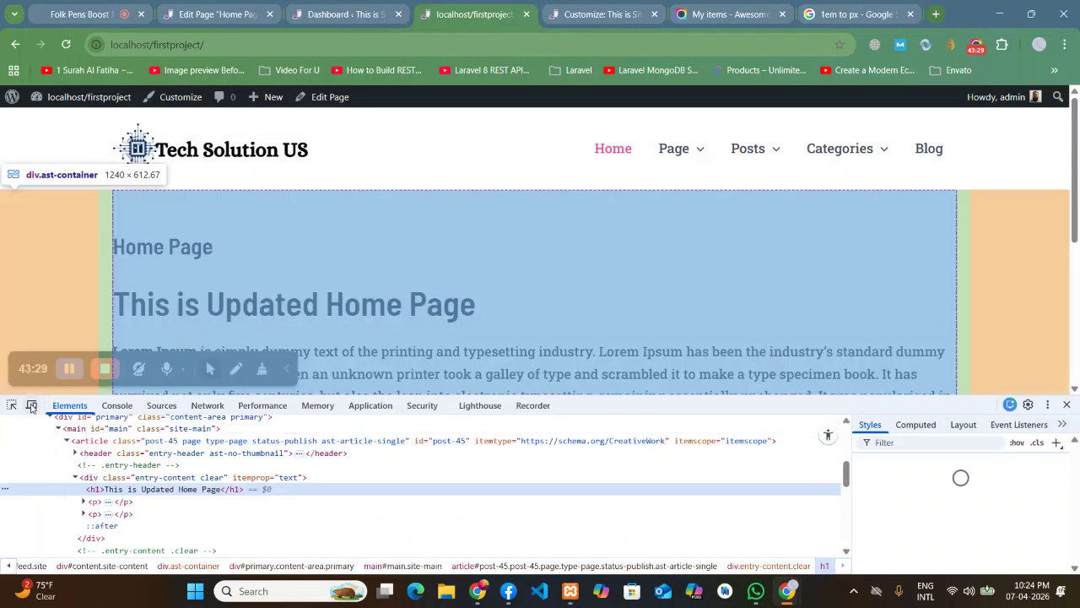
{"action": "left_click", "coordinate": [32, 405]}
{"action": "left_click", "coordinate": [644, 199]}
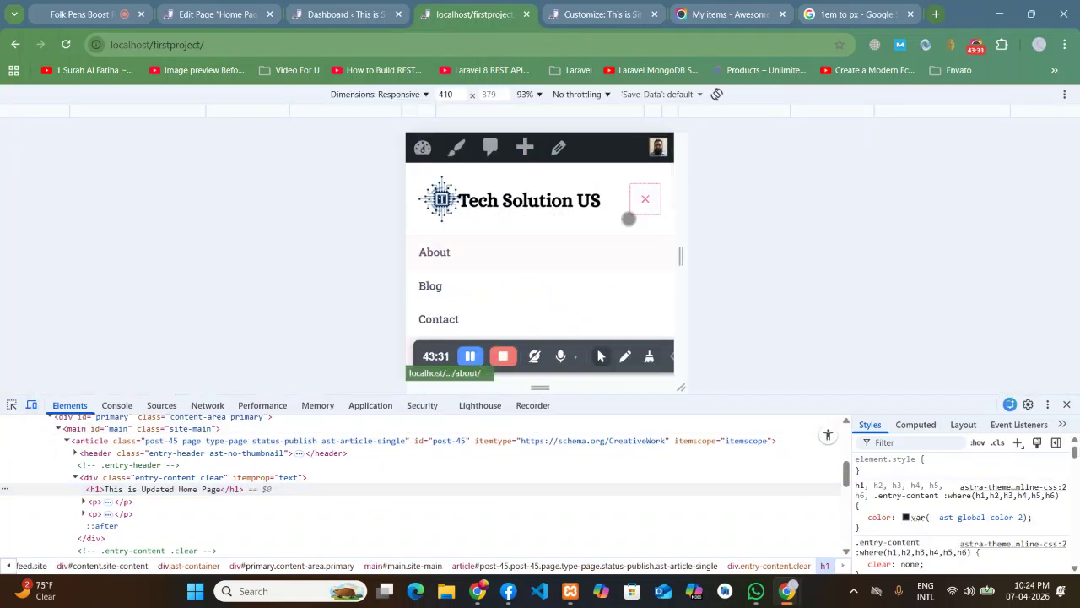
Examine the mobile menu's items, widen the responsive viewport to 425 px, and reopen the menu.
{"action": "scroll", "coordinate": [531, 276], "scroll_direction": "down", "scroll_amount": 5}
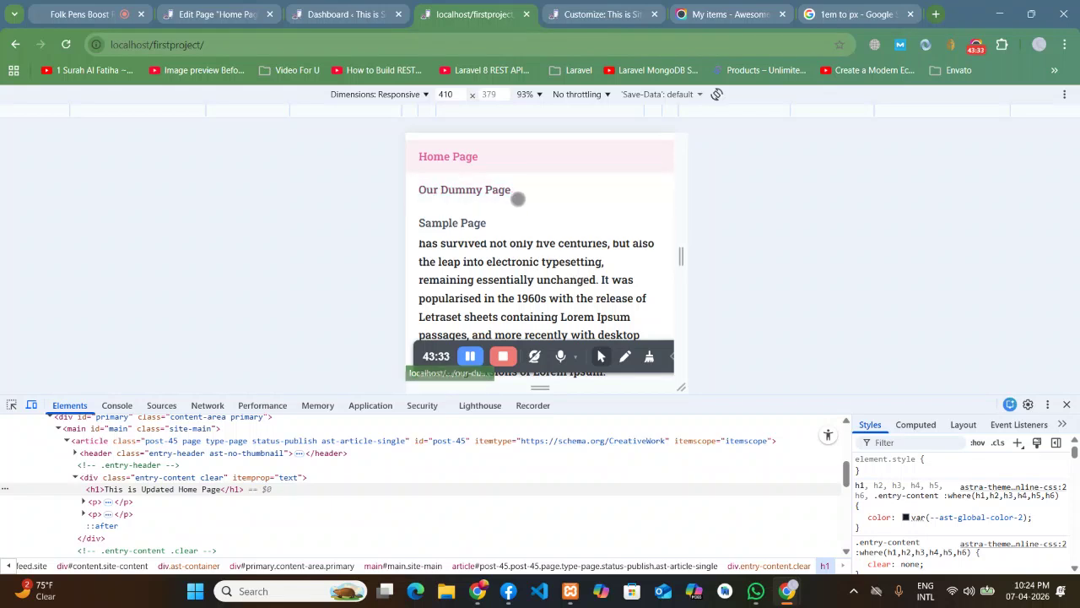
{"action": "scroll", "coordinate": [515, 235], "scroll_direction": "up", "scroll_amount": 3}
{"action": "left_click", "coordinate": [517, 235]}
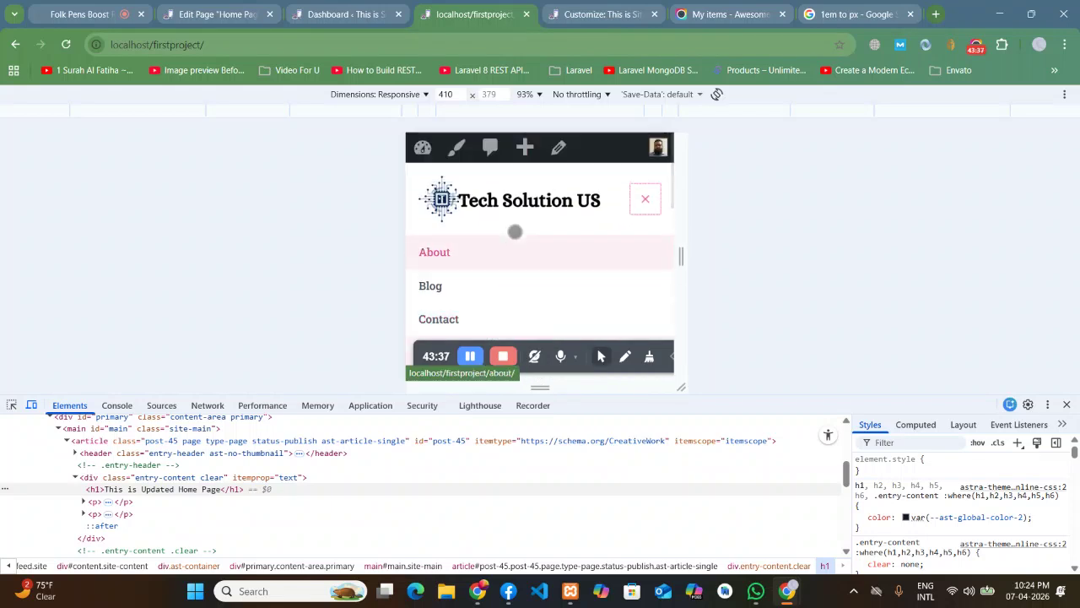
{"action": "mouse_move", "coordinate": [683, 255]}
{"action": "left_mouse_down"}
{"action": "mouse_move", "coordinate": [730, 251]}
{"action": "mouse_move", "coordinate": [707, 263]}
{"action": "mouse_move", "coordinate": [646, 248]}
{"action": "mouse_move", "coordinate": [685, 255]}
{"action": "left_mouse_up"}
{"action": "scroll", "coordinate": [633, 254], "scroll_direction": "down", "scroll_amount": 3}
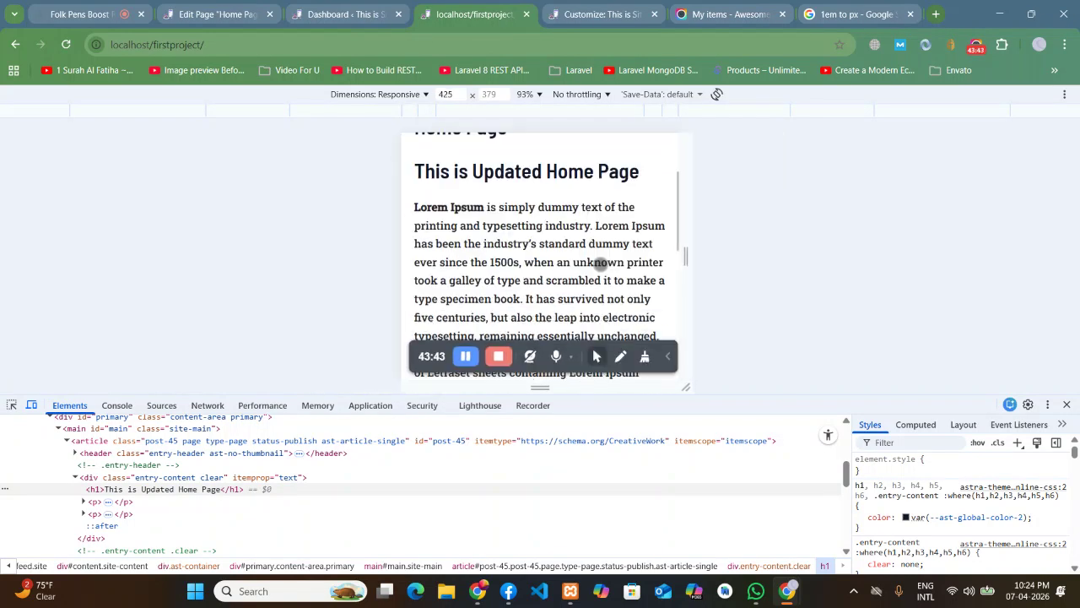
{"action": "scroll", "coordinate": [633, 245], "scroll_direction": "up", "scroll_amount": 3}
{"action": "left_click", "coordinate": [648, 202]}
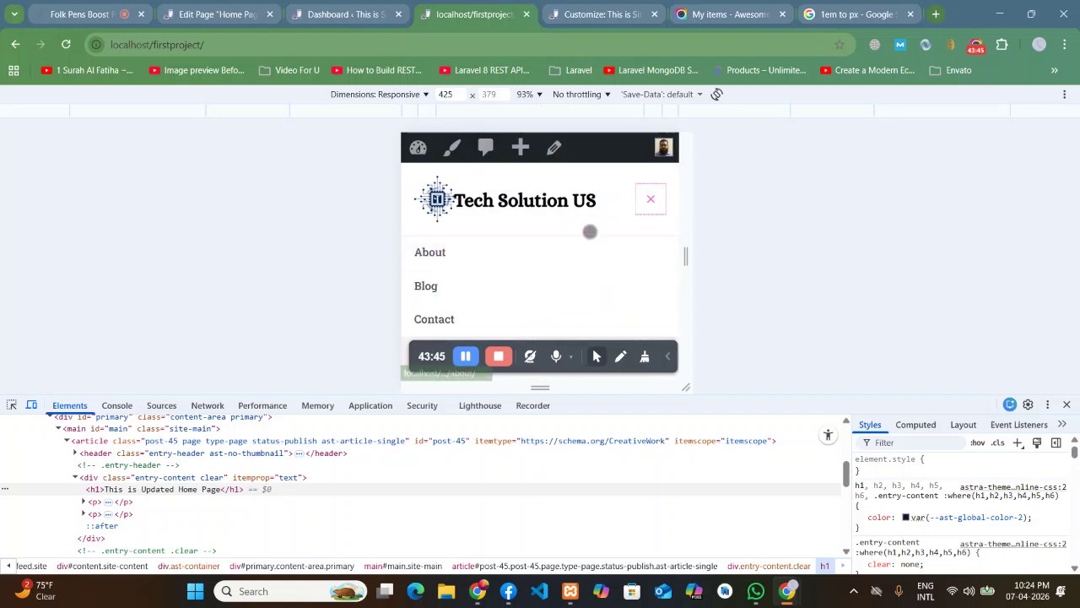
Examine the remaining mobile menu items, widen the responsive viewport to 1608 px, and close the developer tools.
{"action": "scroll", "coordinate": [471, 276], "scroll_direction": "down", "scroll_amount": 2}
{"action": "scroll", "coordinate": [469, 276], "scroll_direction": "down", "scroll_amount": 1}
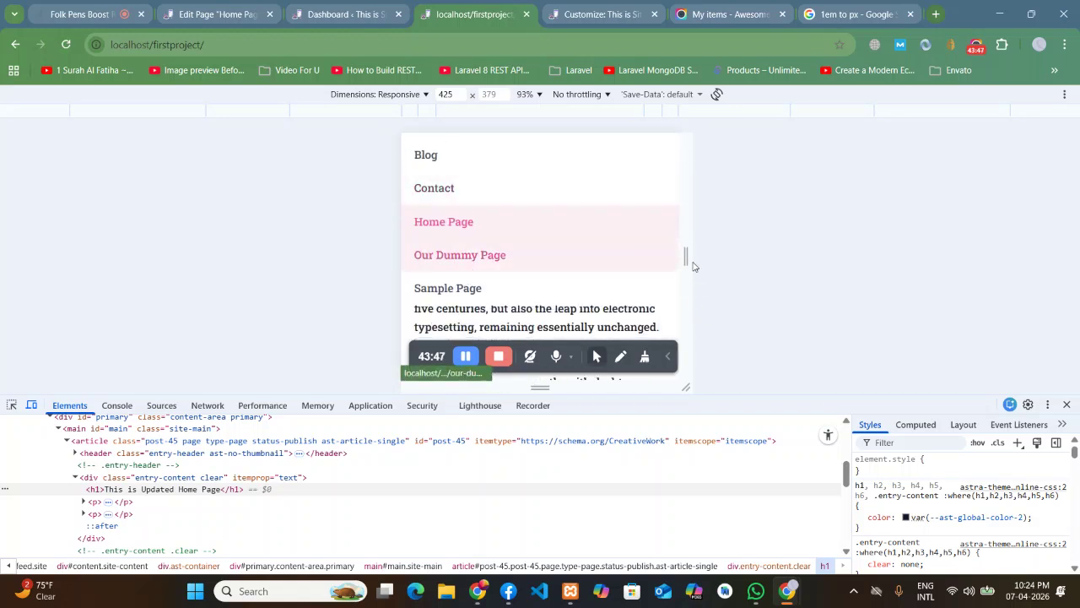
{"action": "left_click_drag", "start_coordinate": [689, 256], "coordinate": [918, 308]}
{"action": "scroll", "coordinate": [917, 309], "scroll_direction": "up", "scroll_amount": 5}
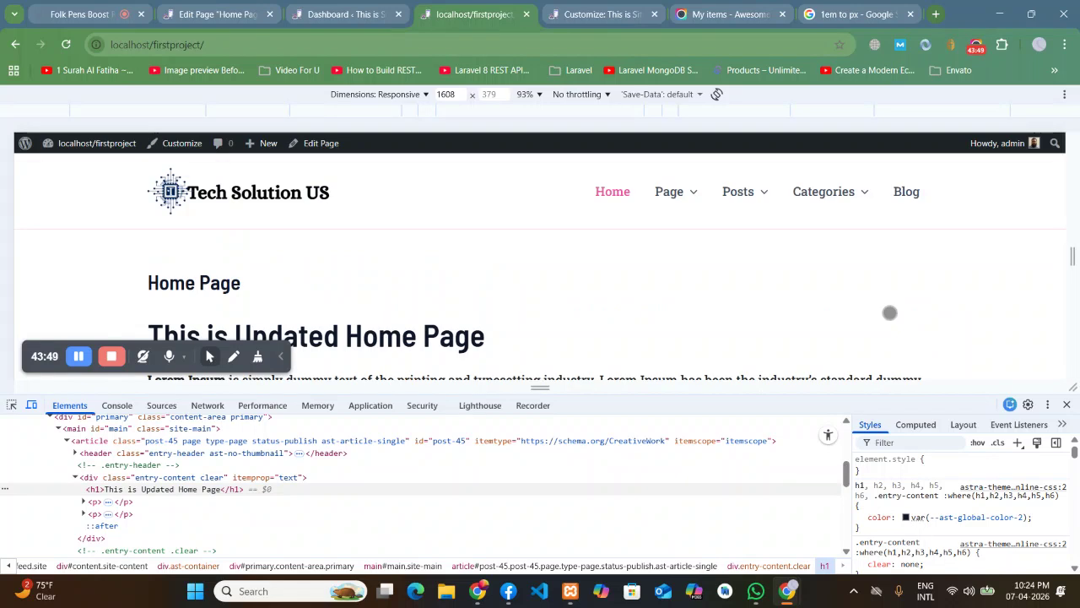
{"action": "left_click", "coordinate": [1067, 405]}
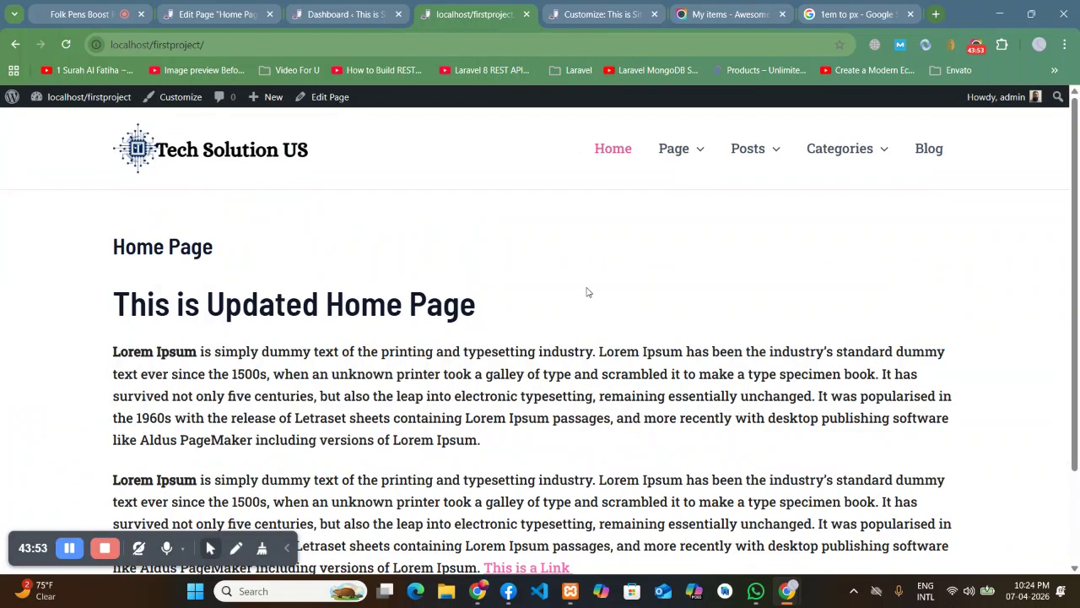
Leave the live home page, return to the Customizer, and reopen the Post Types settings.
{"action": "left_click", "coordinate": [84, 10]}
{"action": "left_click", "coordinate": [218, 14]}
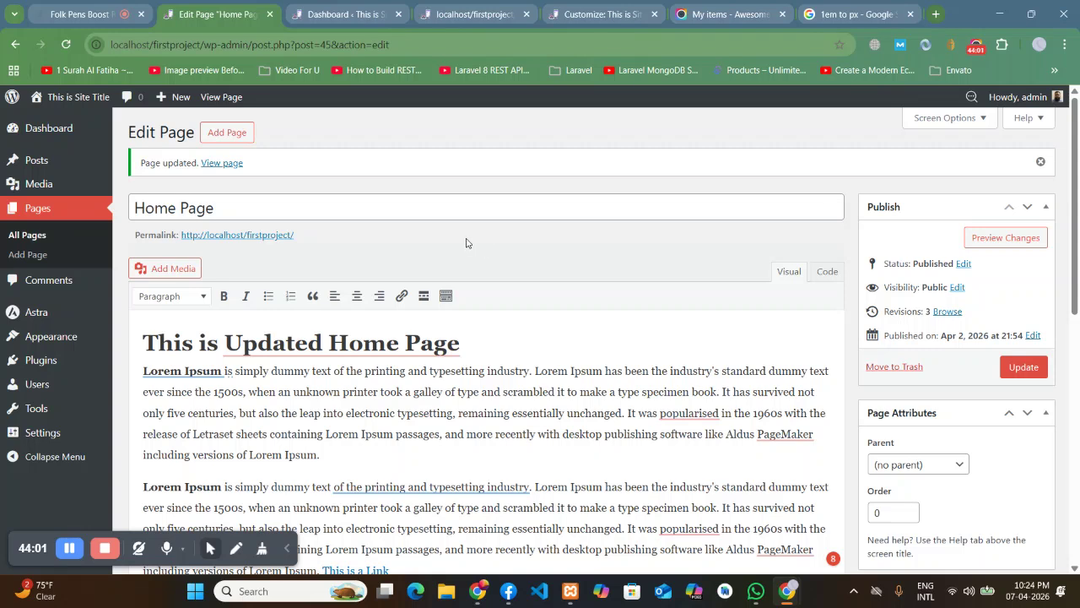
{"action": "left_click", "coordinate": [72, 548]}
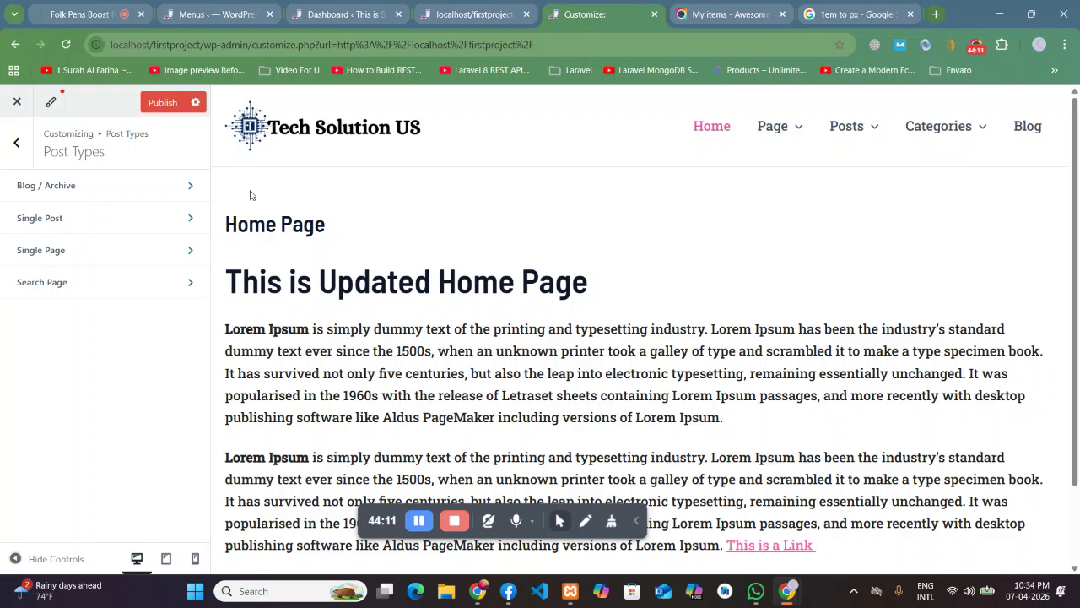
{"action": "left_click", "coordinate": [28, 149]}
{"action": "left_click", "coordinate": [63, 330]}
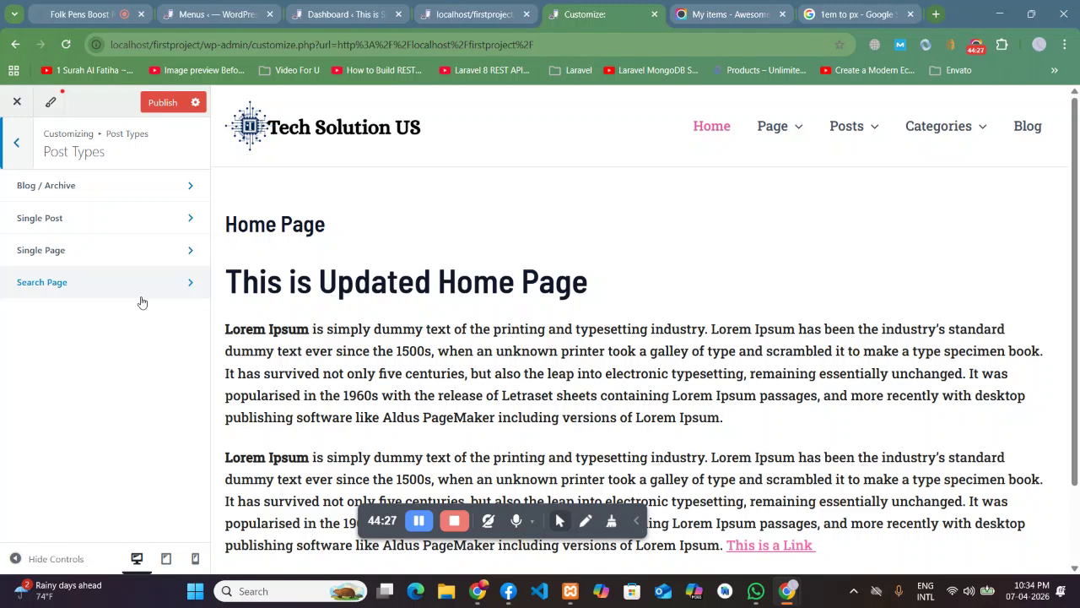
Review the off Canvas Menue structure and its display locations, and view the WordPress admin dashboard.
{"action": "left_click", "coordinate": [215, 13]}
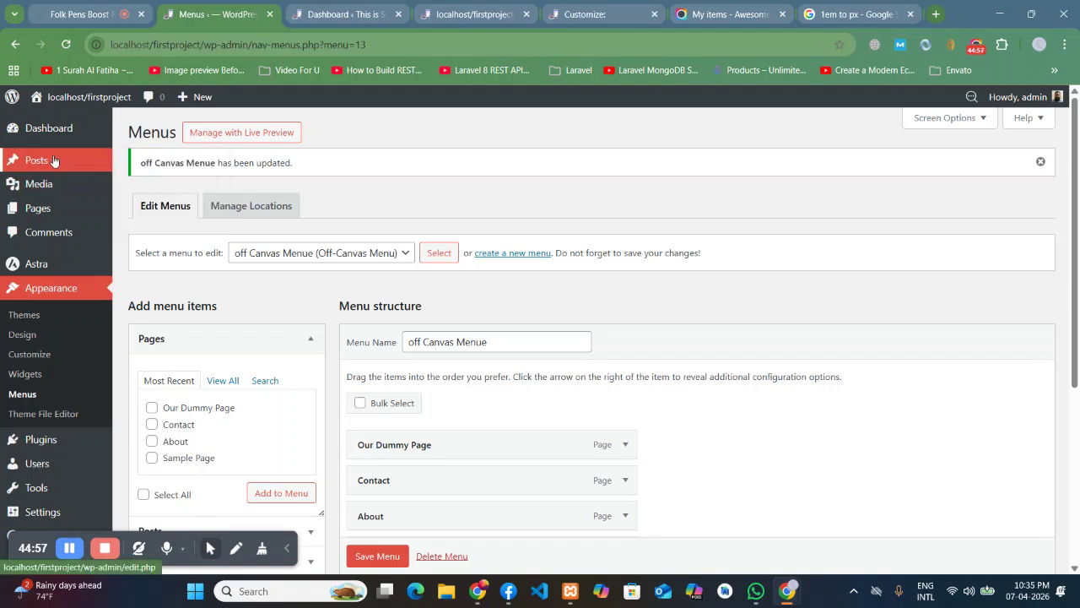
{"action": "mouse_move", "coordinate": [39, 200]}
{"action": "mouse_move", "coordinate": [54, 217]}
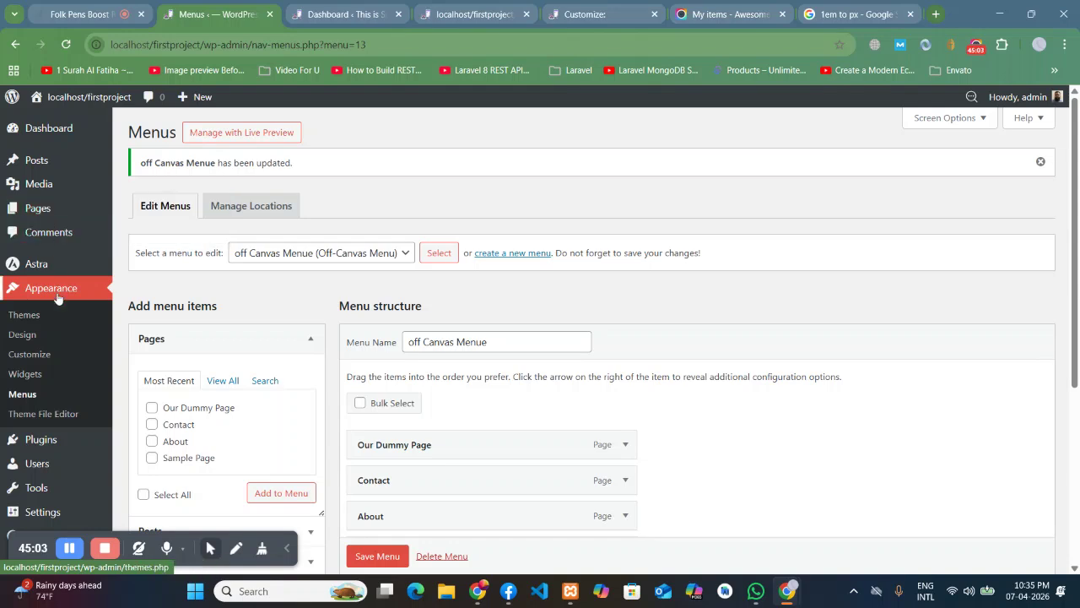
{"action": "scroll", "coordinate": [46, 308], "scroll_direction": "down", "scroll_amount": 3}
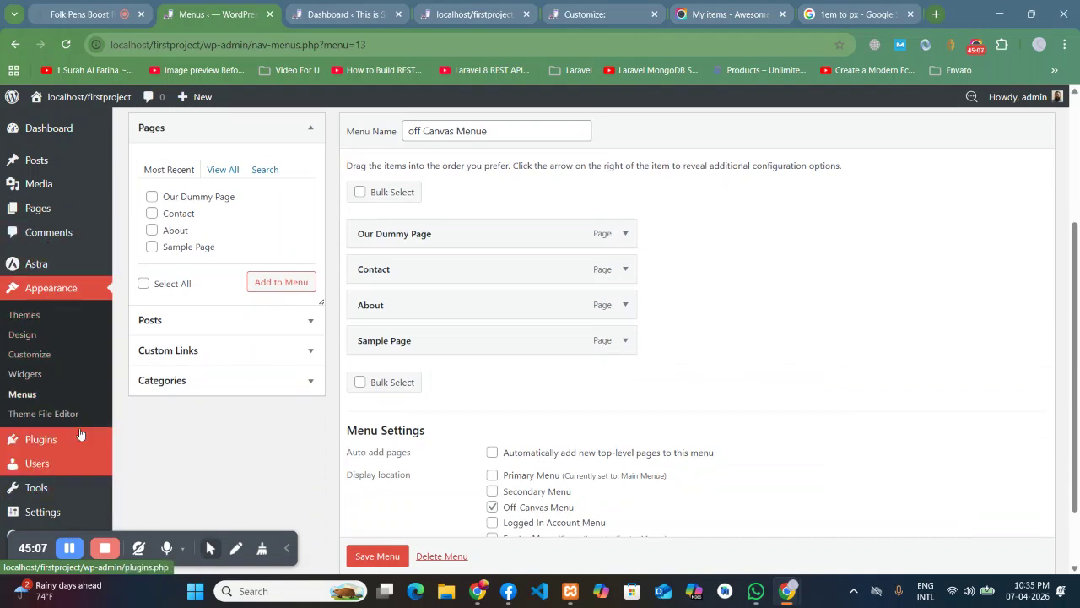
{"action": "scroll", "coordinate": [76, 243], "scroll_direction": "up", "scroll_amount": 3}
{"action": "left_click", "coordinate": [375, 5]}
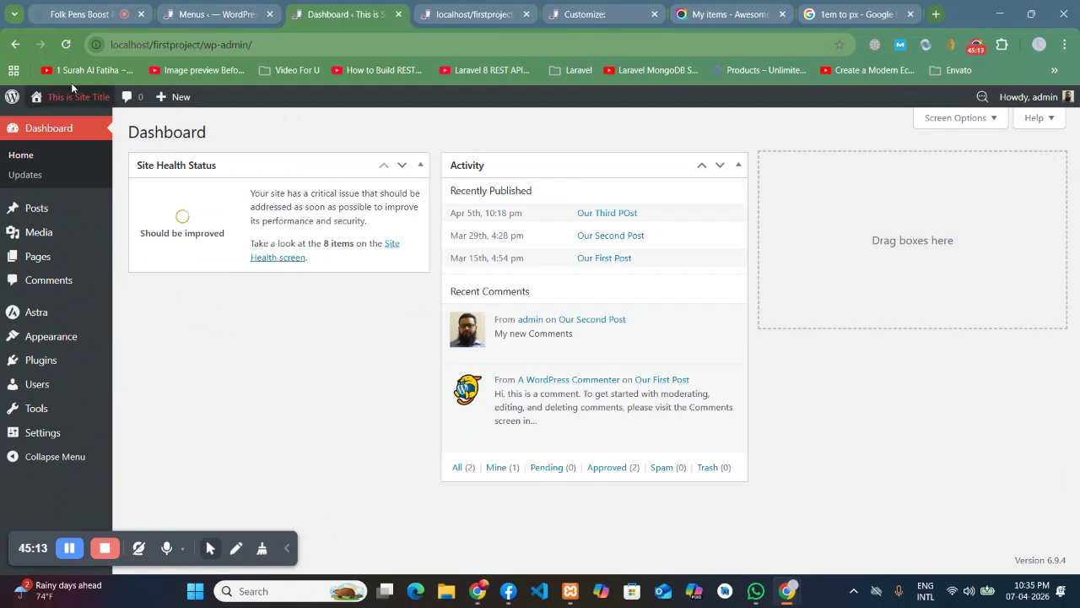
{"action": "mouse_move", "coordinate": [36, 416]}
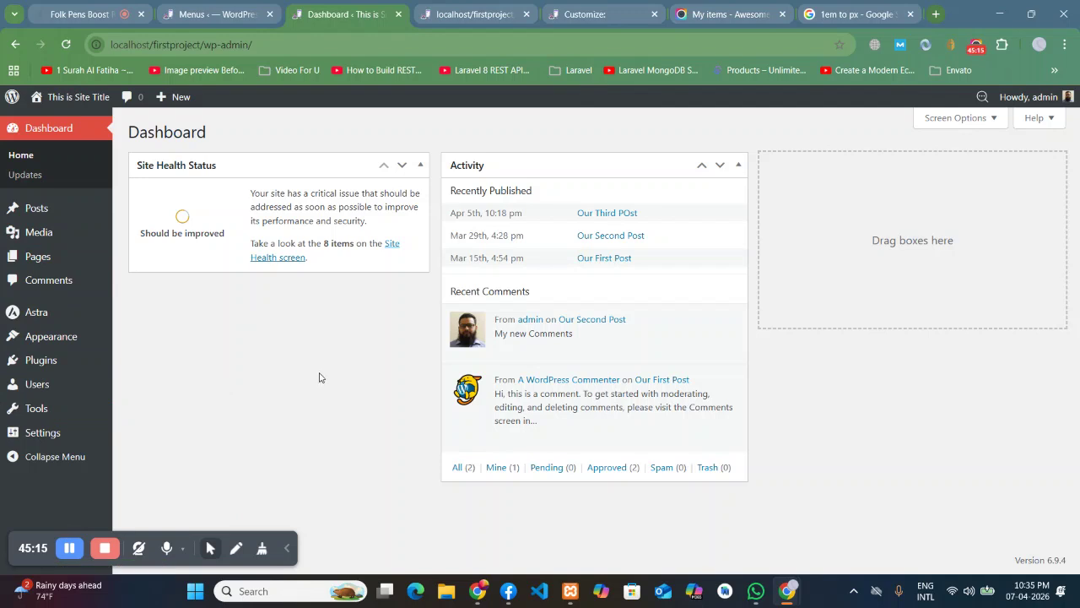
Open the Customizer's Blog / Archive settings and load the Blog page in the preview.
{"action": "left_click", "coordinate": [605, 6]}
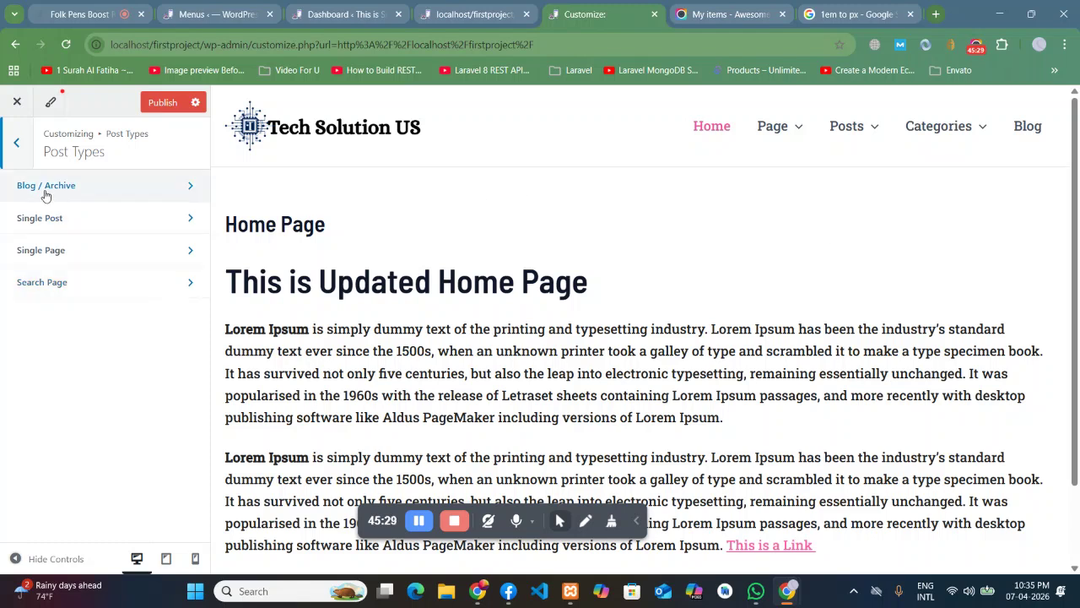
{"action": "left_click", "coordinate": [111, 198]}
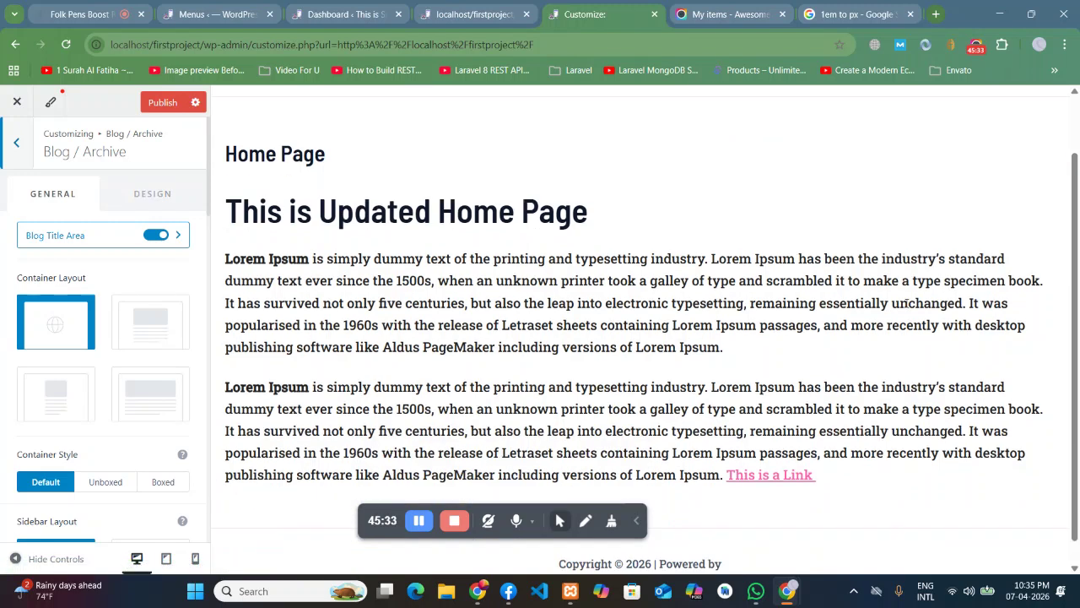
{"action": "left_click", "coordinate": [1028, 127]}
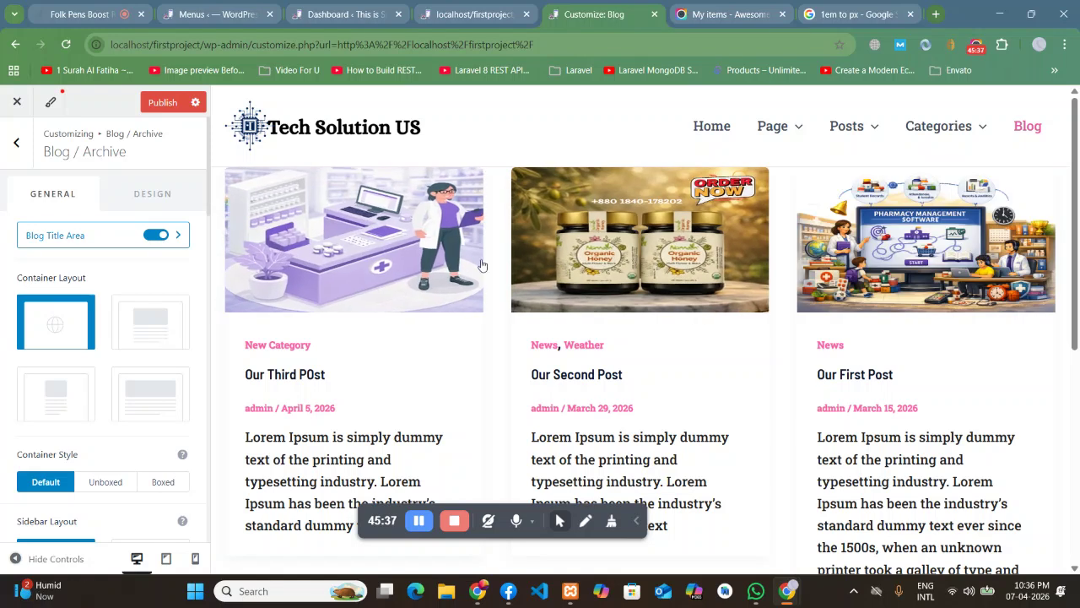
{"action": "left_click", "coordinate": [16, 143]}
{"action": "left_click", "coordinate": [71, 194]}
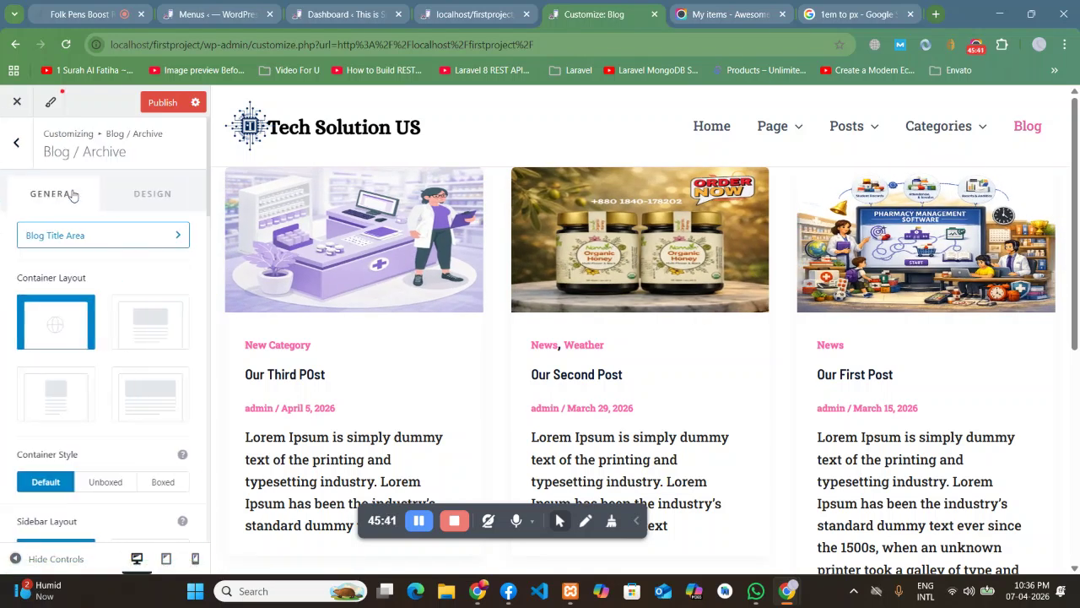
Set the blog archive's sidebar layout to Left Sidebar and publish the change.
{"action": "scroll", "coordinate": [561, 287], "scroll_direction": "down", "scroll_amount": 3}
{"action": "scroll", "coordinate": [25, 283], "scroll_direction": "down", "scroll_amount": 3}
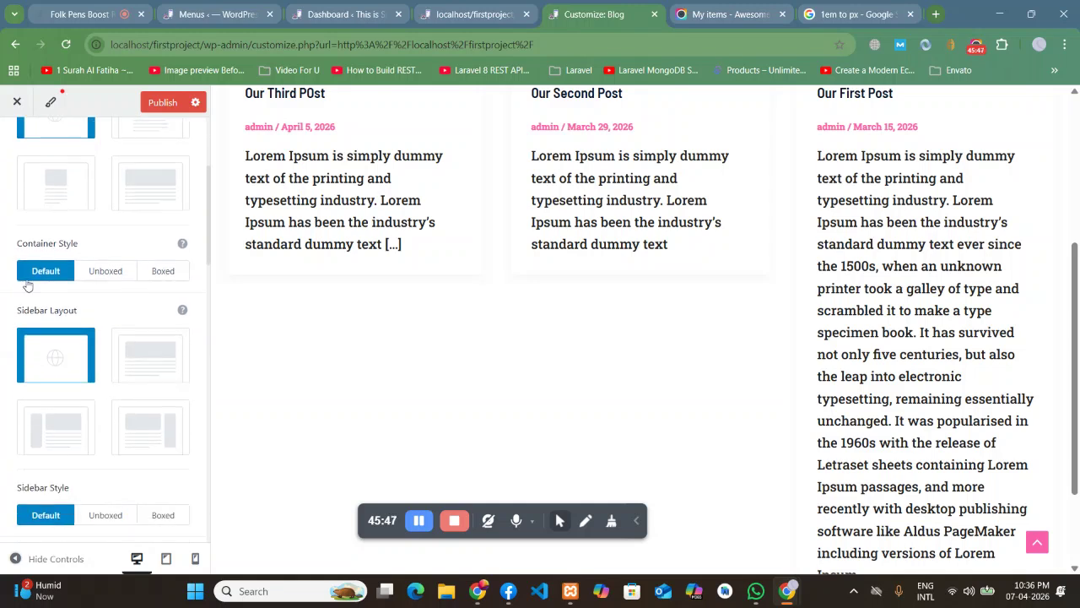
{"action": "scroll", "coordinate": [756, 367], "scroll_direction": "down", "scroll_amount": 2}
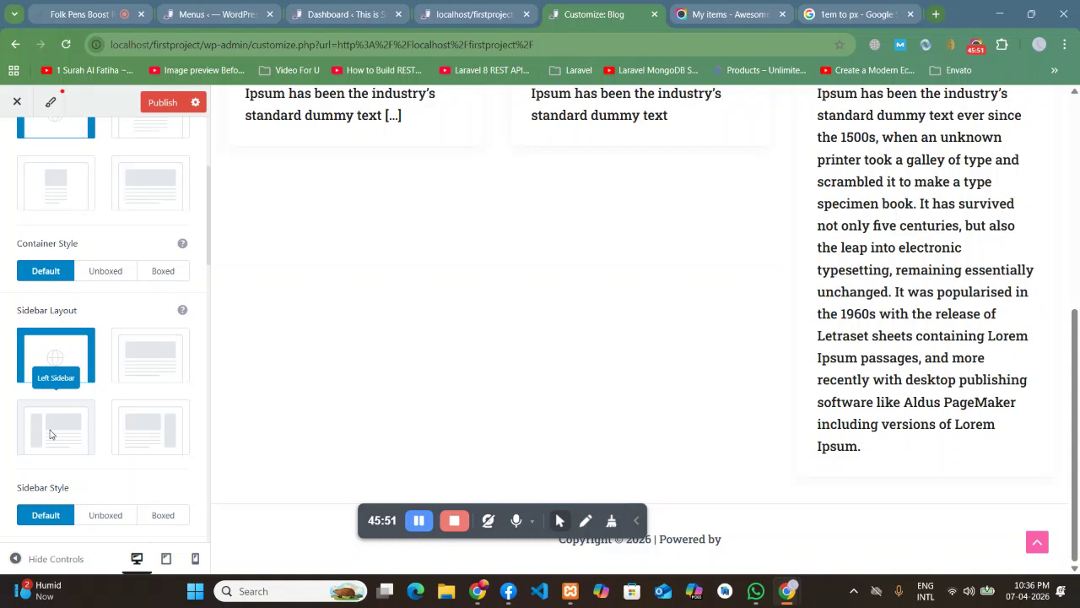
{"action": "left_click", "coordinate": [50, 434]}
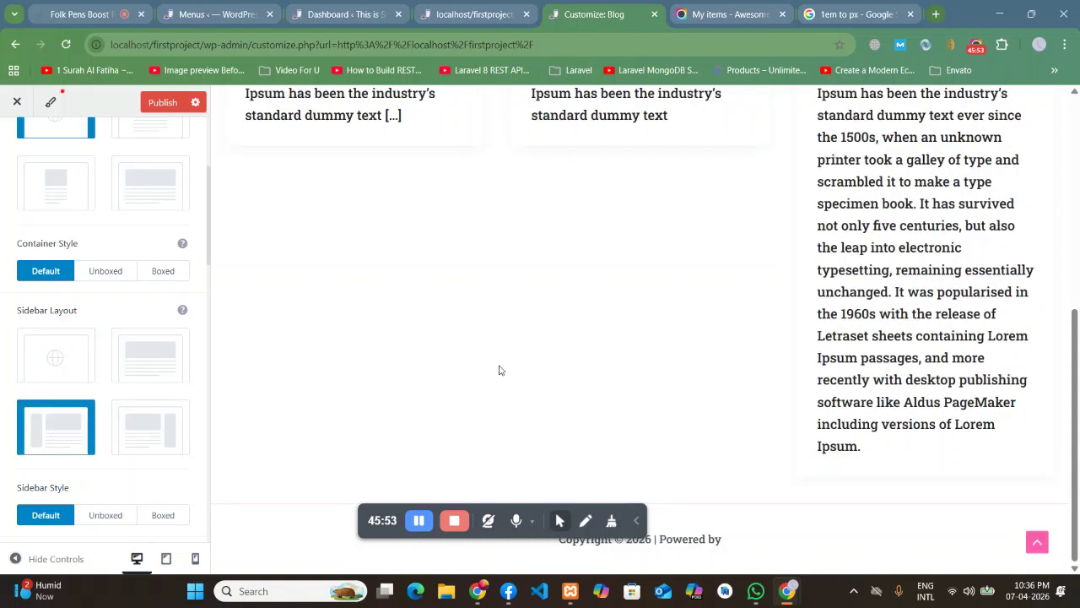
{"action": "scroll", "coordinate": [489, 365], "scroll_direction": "up", "scroll_amount": 5}
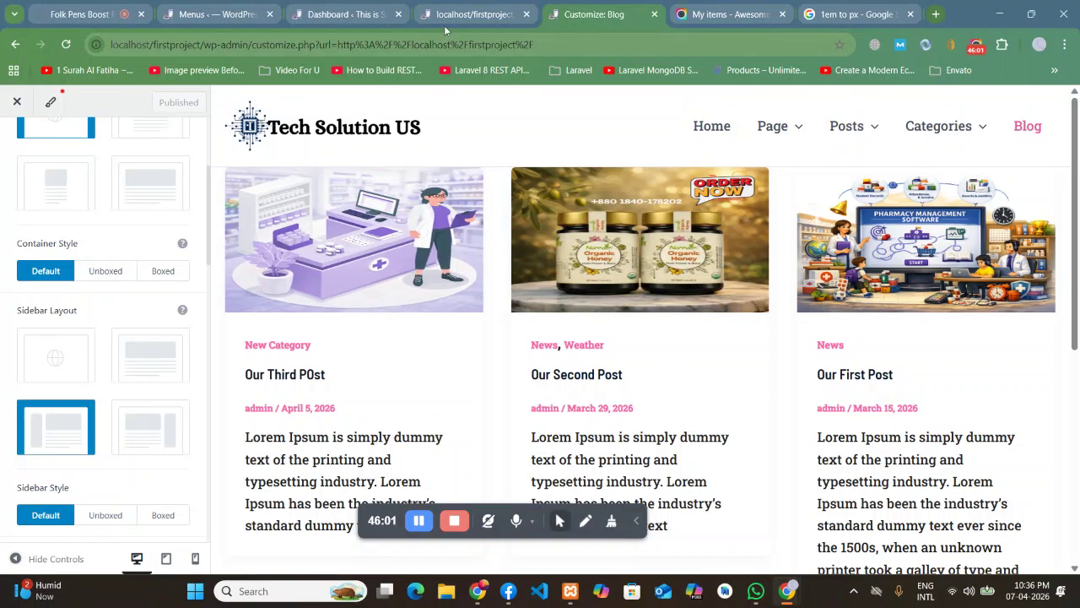
Open the live site in a new browser tab from the dashboard and examine its Blog page for the sidebar.
{"action": "left_click", "coordinate": [318, 9]}
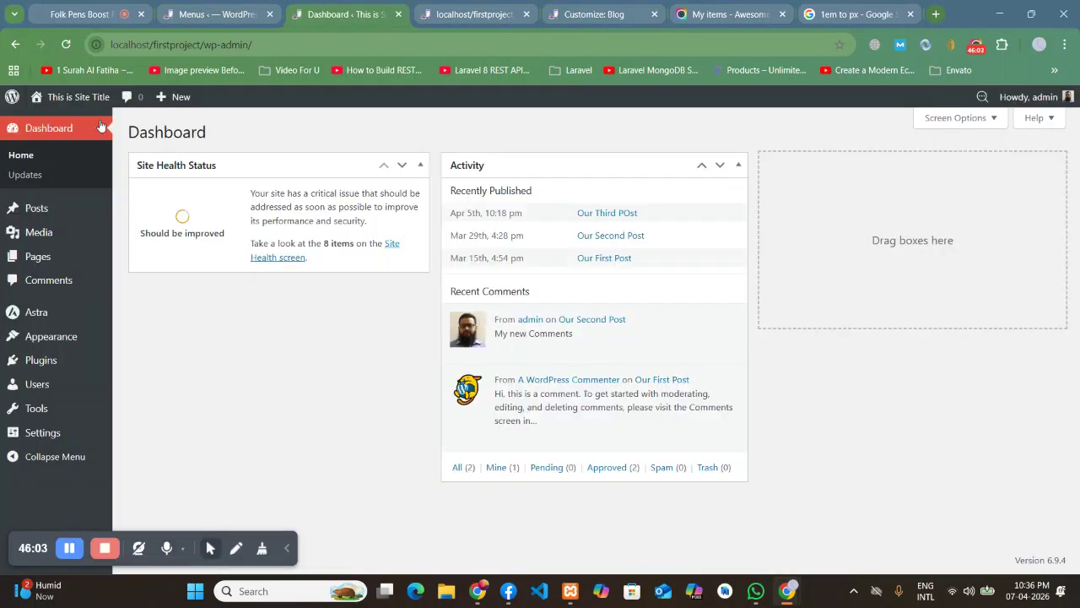
{"action": "right_click", "coordinate": [63, 124]}
{"action": "left_click", "coordinate": [127, 141]}
{"action": "key", "text": "ctrl+Tab"}
{"action": "left_click", "coordinate": [929, 149]}
{"action": "scroll", "coordinate": [0, 259], "scroll_direction": "down", "scroll_amount": 2}
{"action": "scroll", "coordinate": [0, 259], "scroll_direction": "up", "scroll_amount": 2}
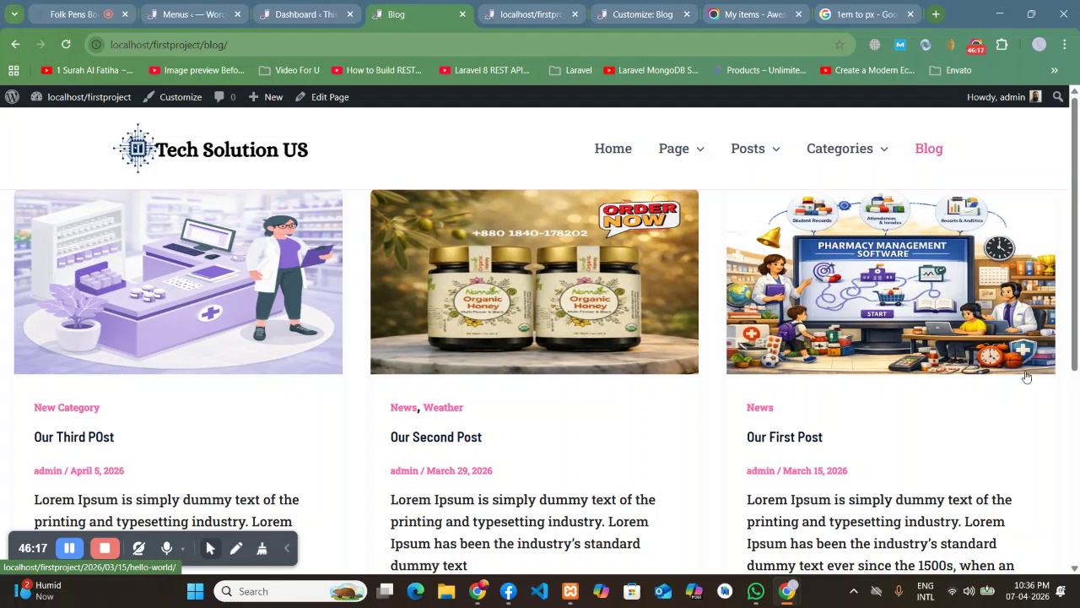
{"action": "scroll", "coordinate": [329, 253], "scroll_direction": "down", "scroll_amount": 4}
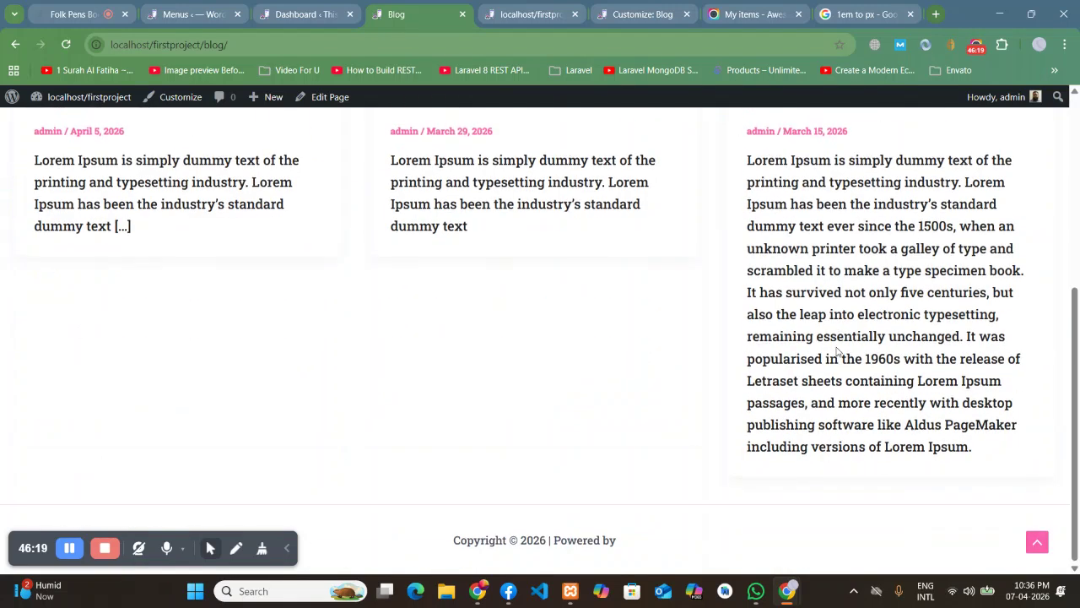
{"action": "scroll", "coordinate": [329, 253], "scroll_direction": "up", "scroll_amount": 5}
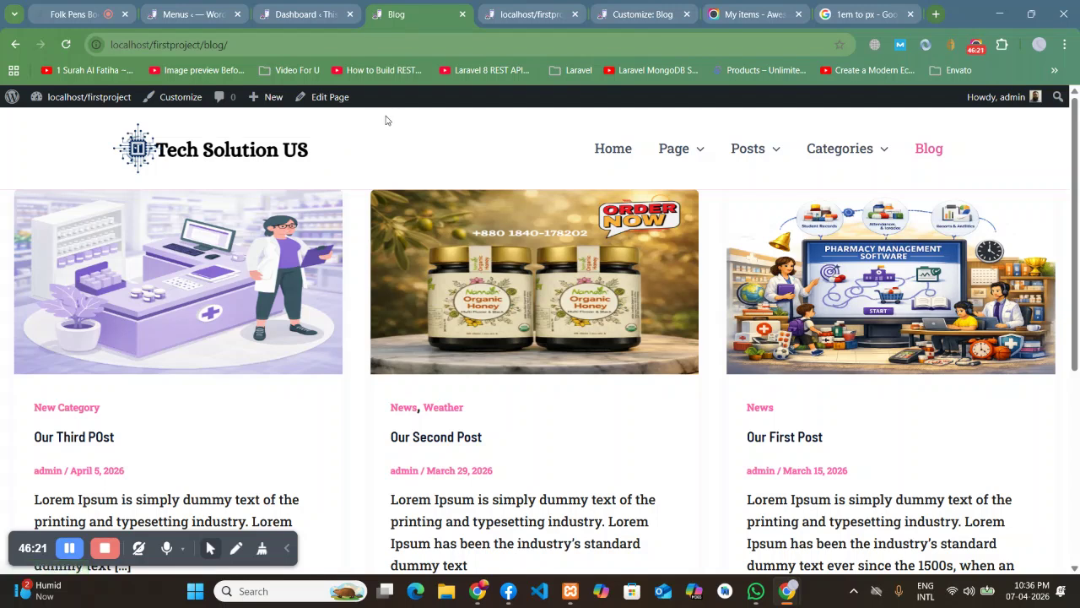
Examine the News and Weather category archive pages on the live site.
{"action": "mouse_move", "coordinate": [869, 157]}
{"action": "left_click", "coordinate": [825, 196]}
{"action": "scroll", "coordinate": [852, 358], "scroll_direction": "down", "scroll_amount": 1}
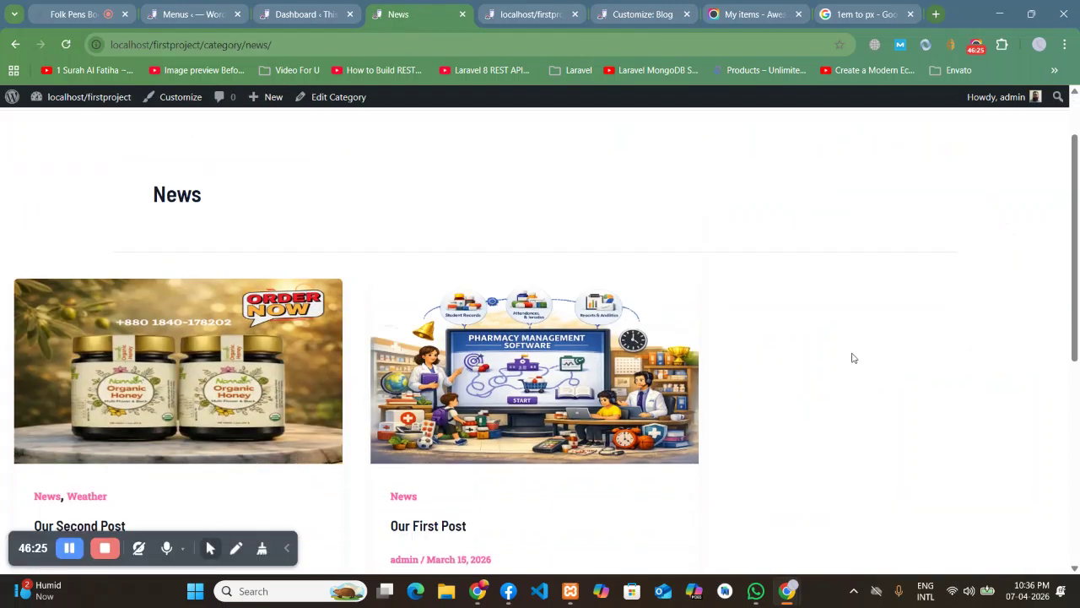
{"action": "scroll", "coordinate": [851, 358], "scroll_direction": "up", "scroll_amount": 1}
{"action": "mouse_move", "coordinate": [842, 160]}
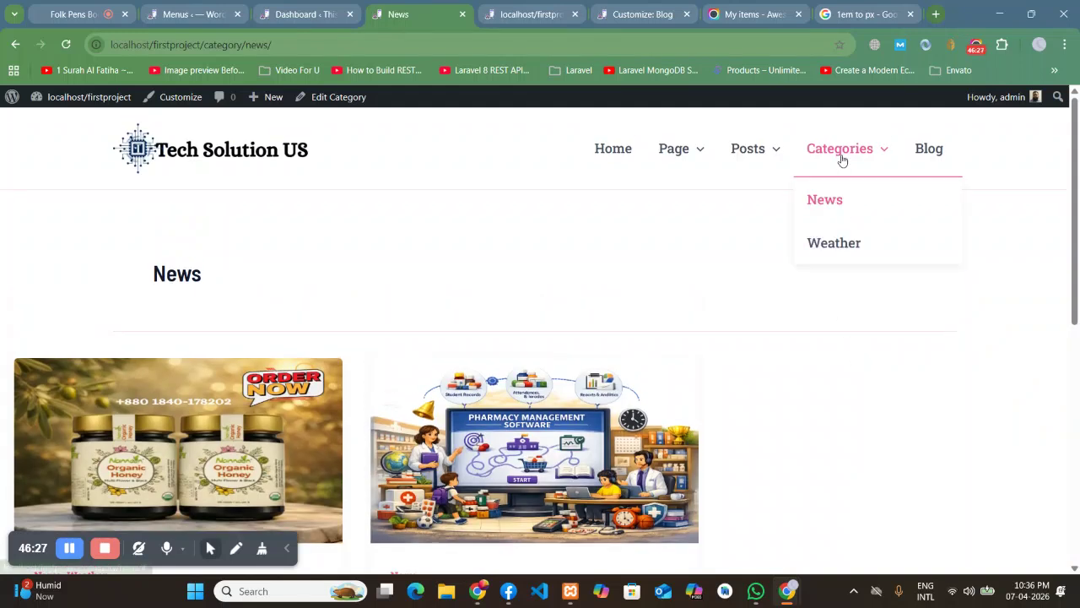
{"action": "left_click", "coordinate": [841, 244]}
{"action": "scroll", "coordinate": [700, 265], "scroll_direction": "down", "scroll_amount": 3}
{"action": "scroll", "coordinate": [698, 266], "scroll_direction": "up", "scroll_amount": 3}
Return the live site to its home page and go to the dashboard's Appearance options to reach Customize.
{"action": "key", "text": "ctrl+shift+Tab"}
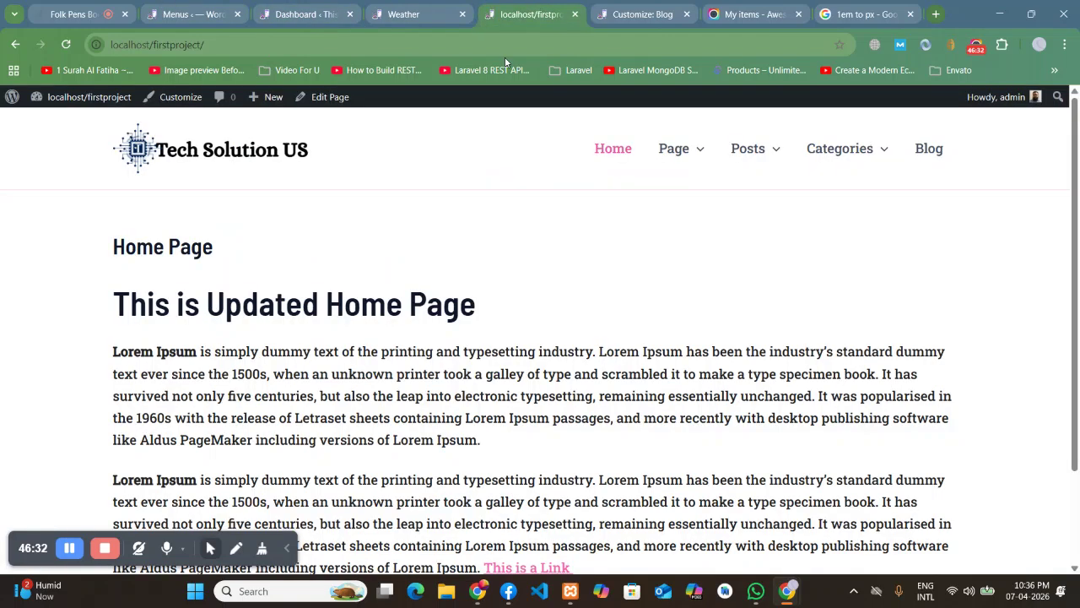
{"action": "left_click", "coordinate": [537, 5]}
{"action": "left_click", "coordinate": [384, 5]}
{"action": "left_click", "coordinate": [205, 156]}
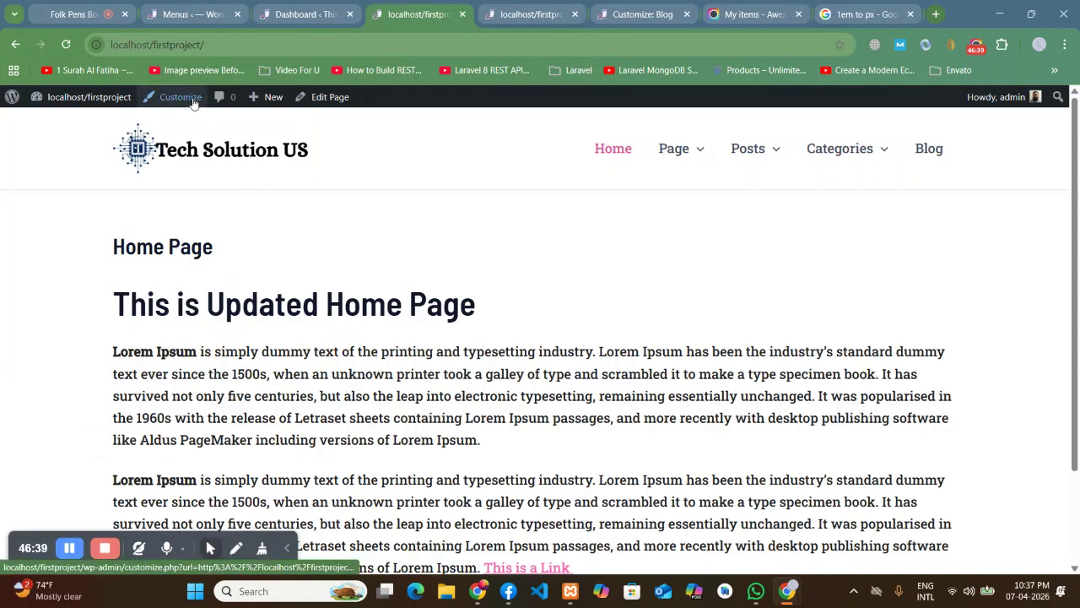
{"action": "key", "text": "ctrl+shift+Tab"}
{"action": "mouse_move", "coordinate": [76, 338]}
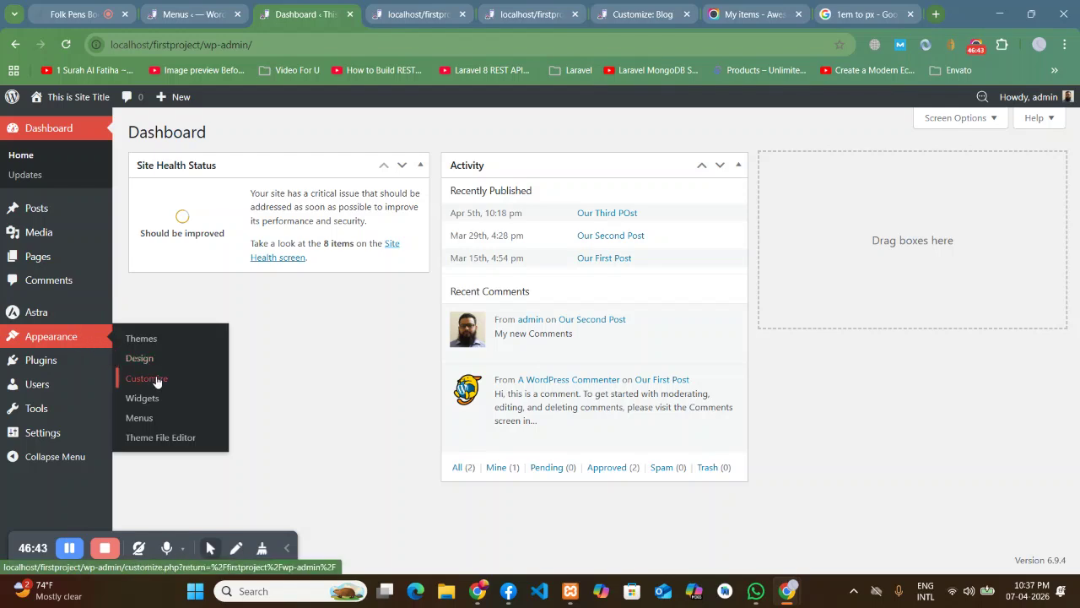